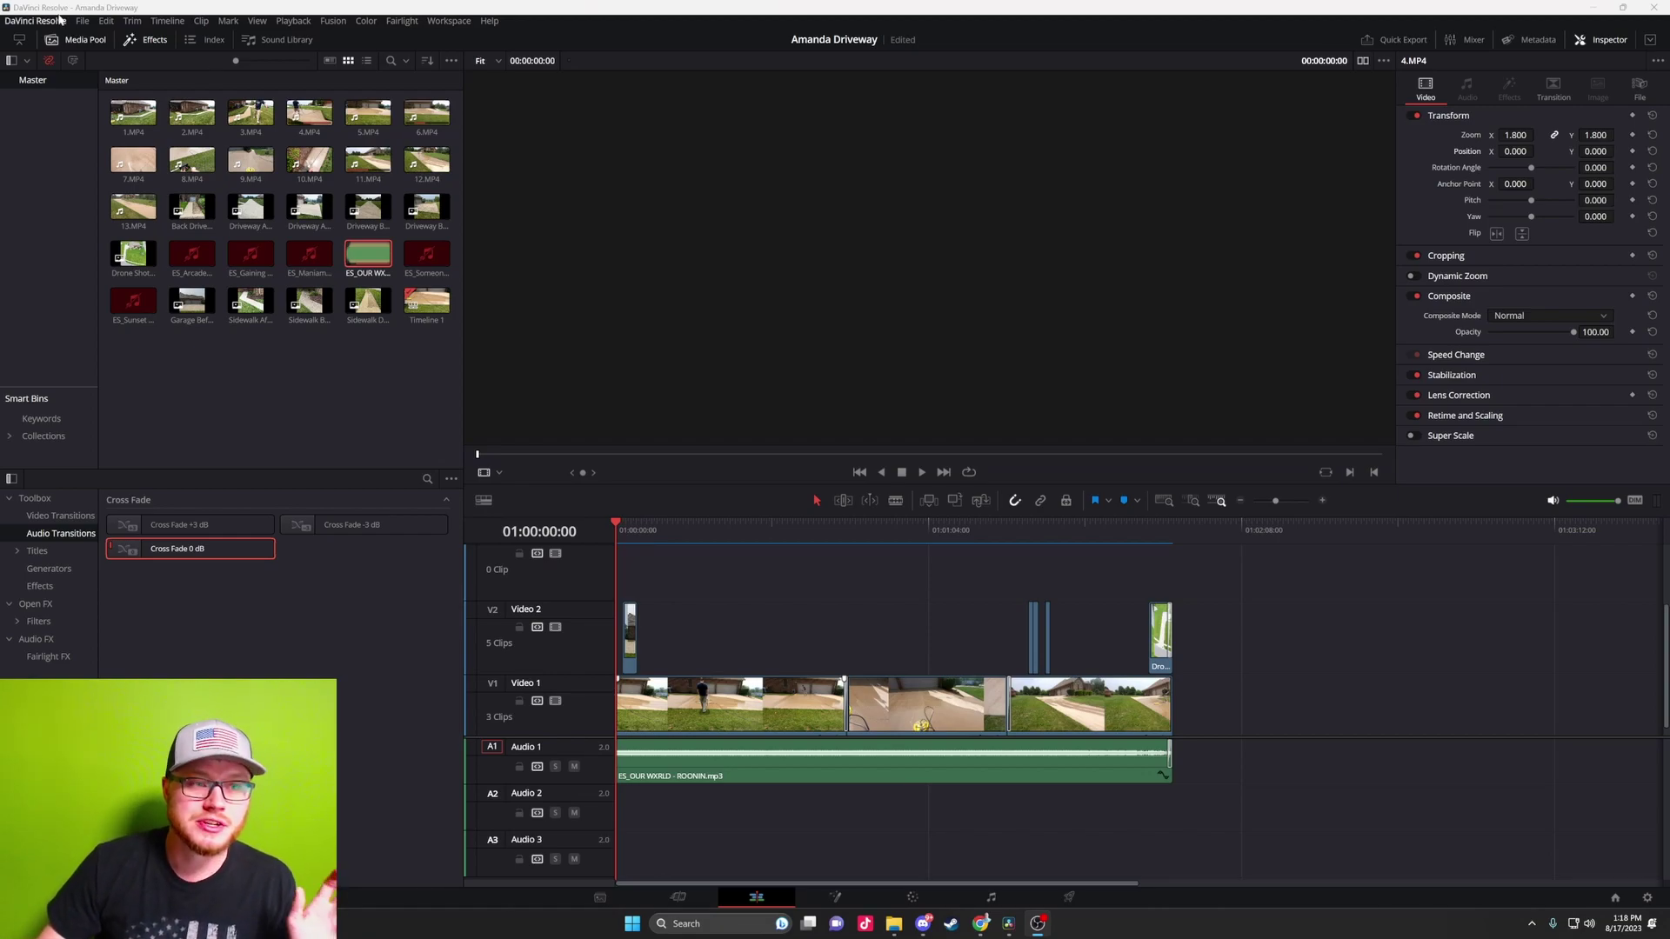
Play back the driveway timelapse timeline and review the section with the before photo overlay around 01:01:25:00
left_click(1368, 508)
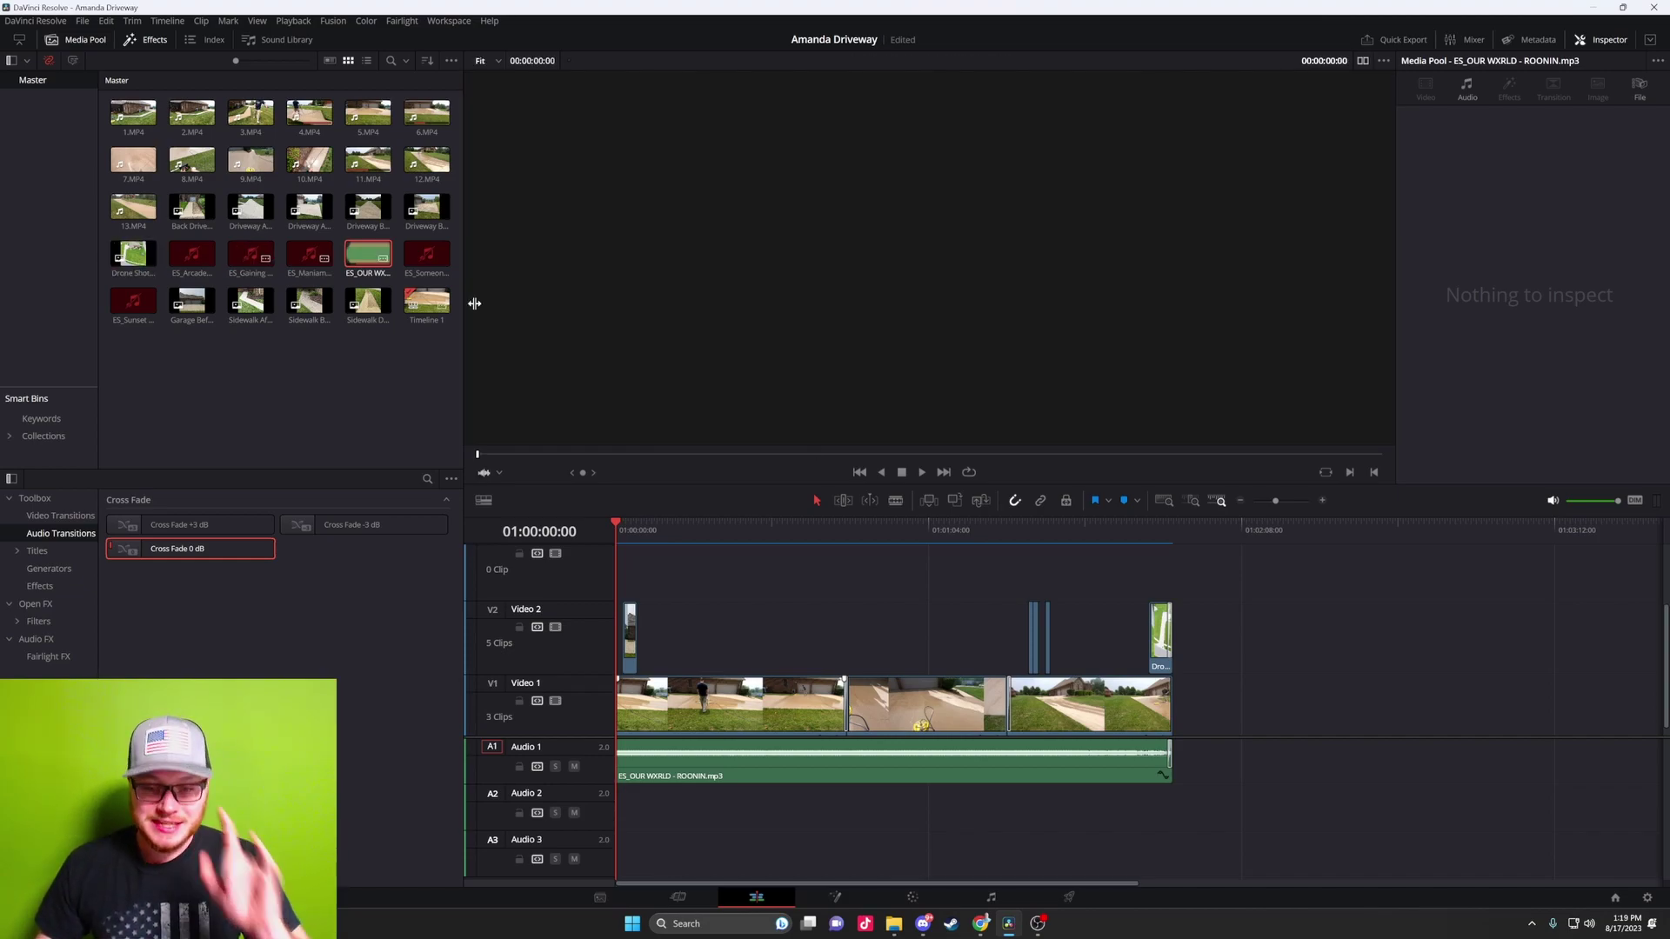
left_click(923, 473)
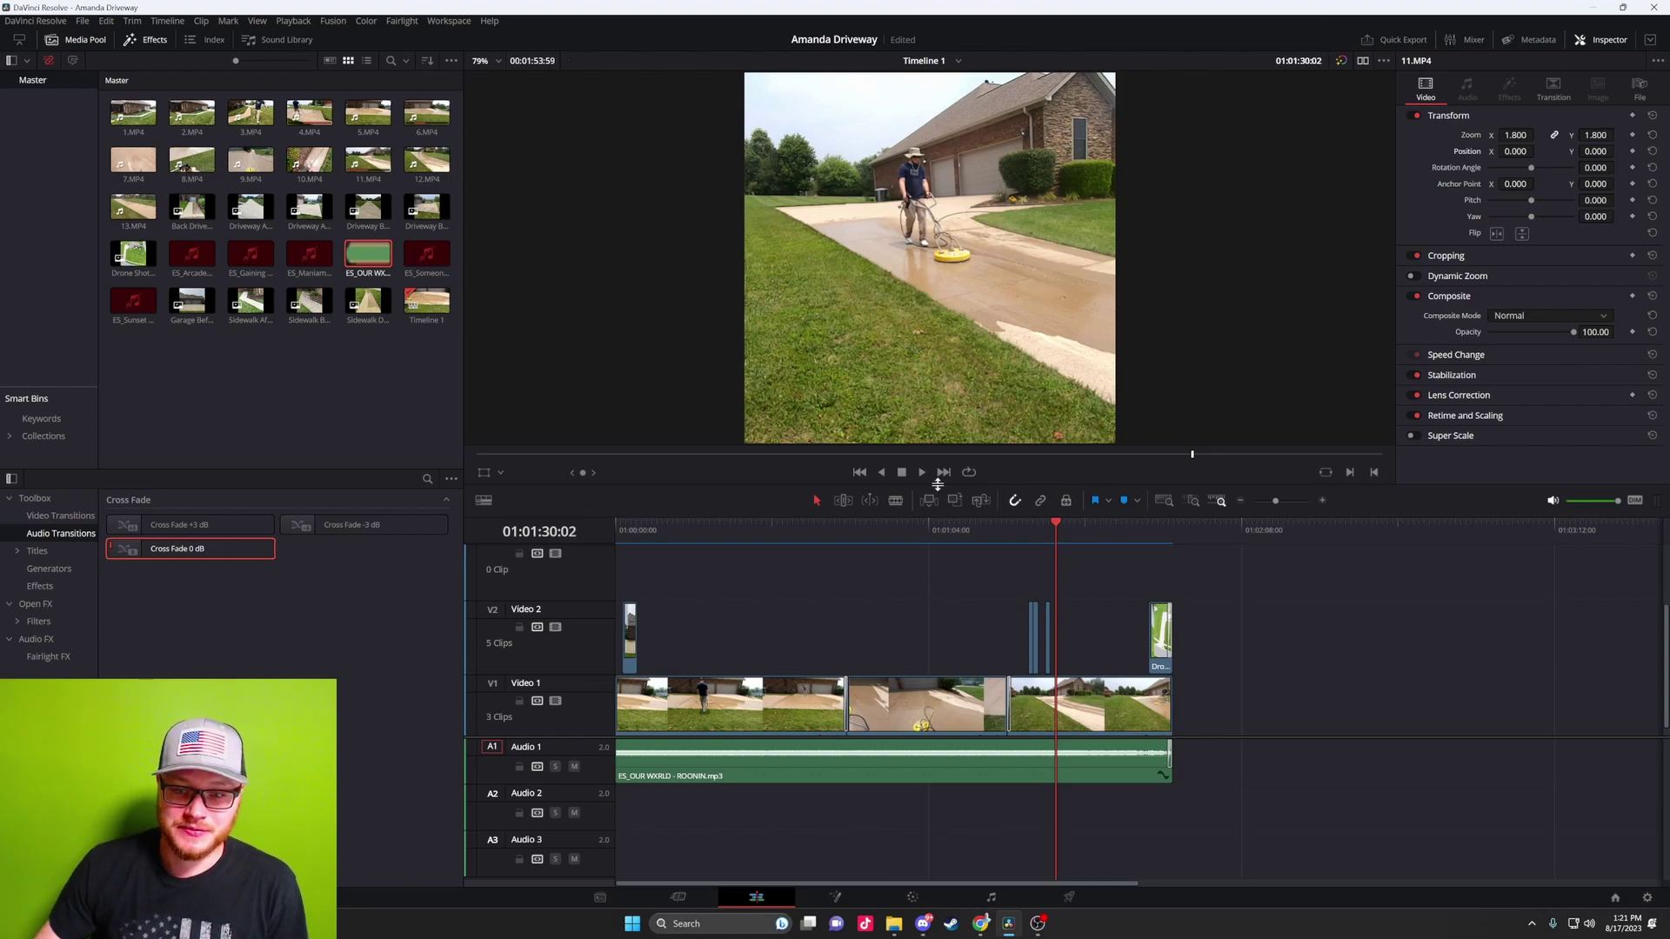
left_click(923, 472)
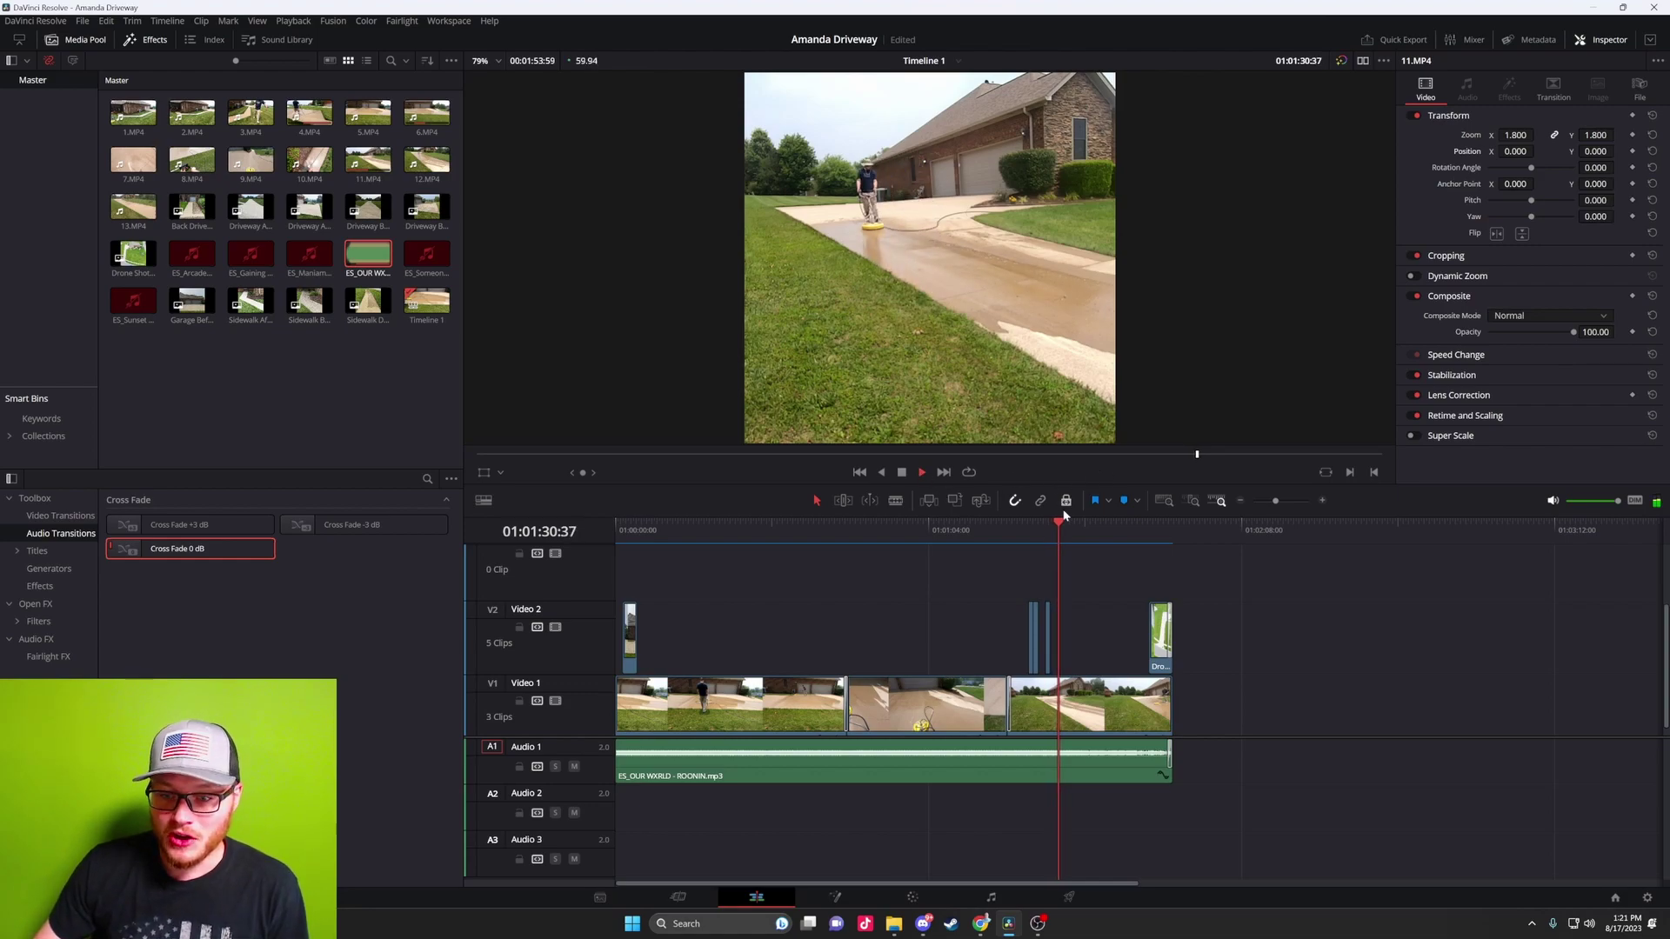
left_click(1046, 537)
left_click_drag(1046, 537, 1033, 538)
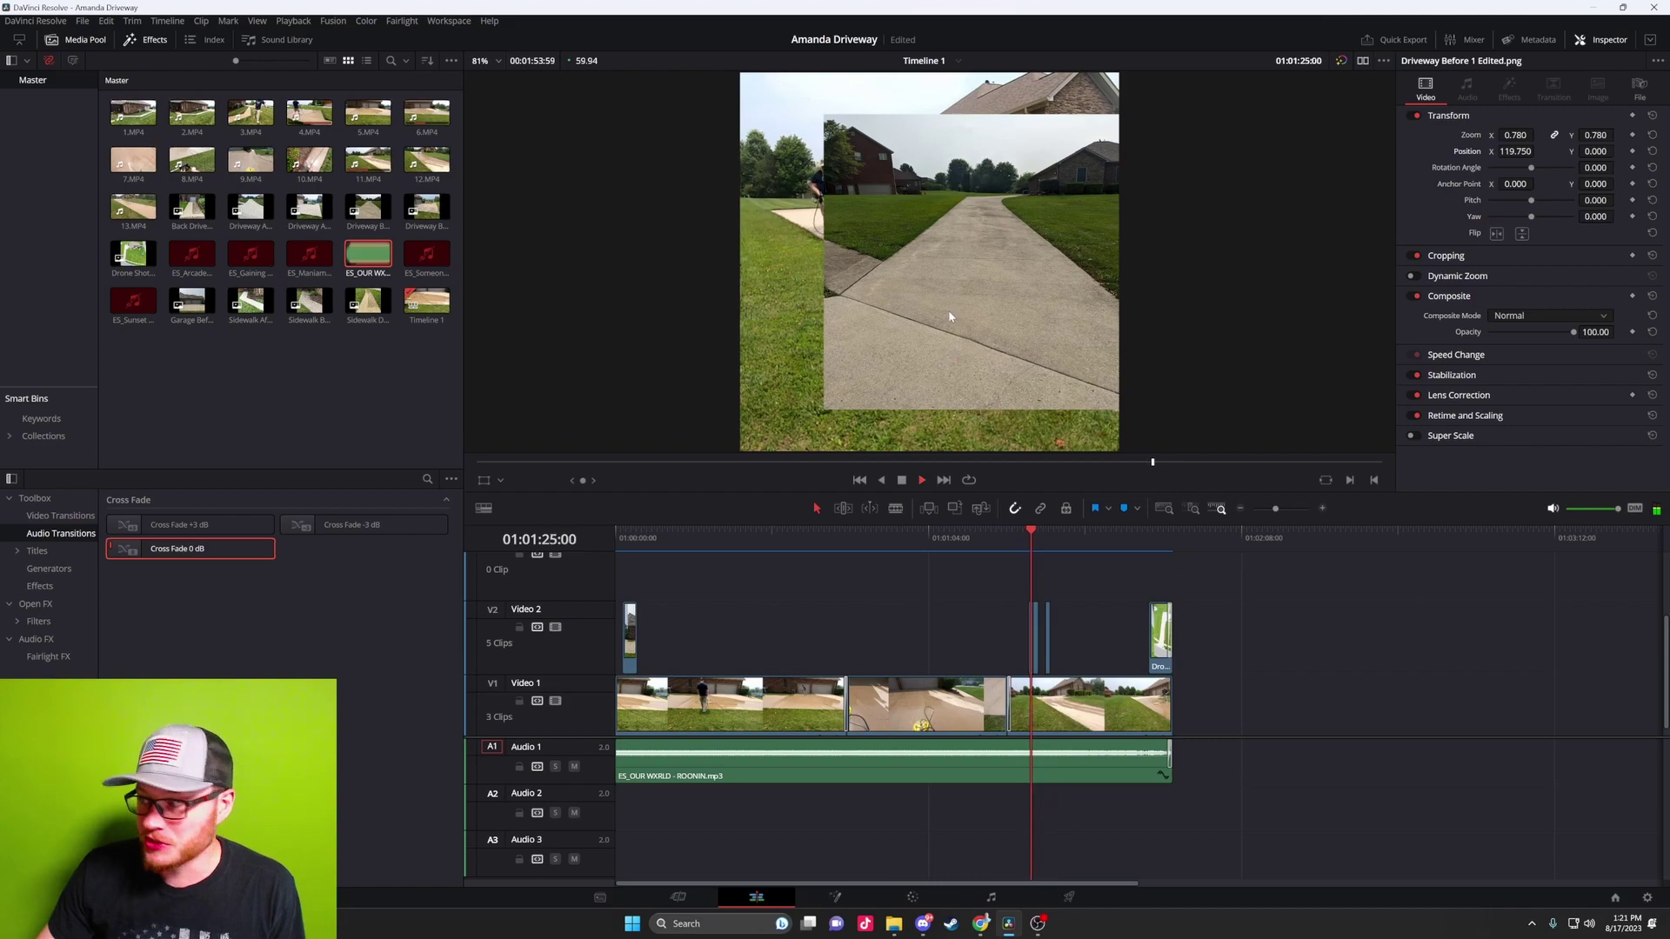
key("space")
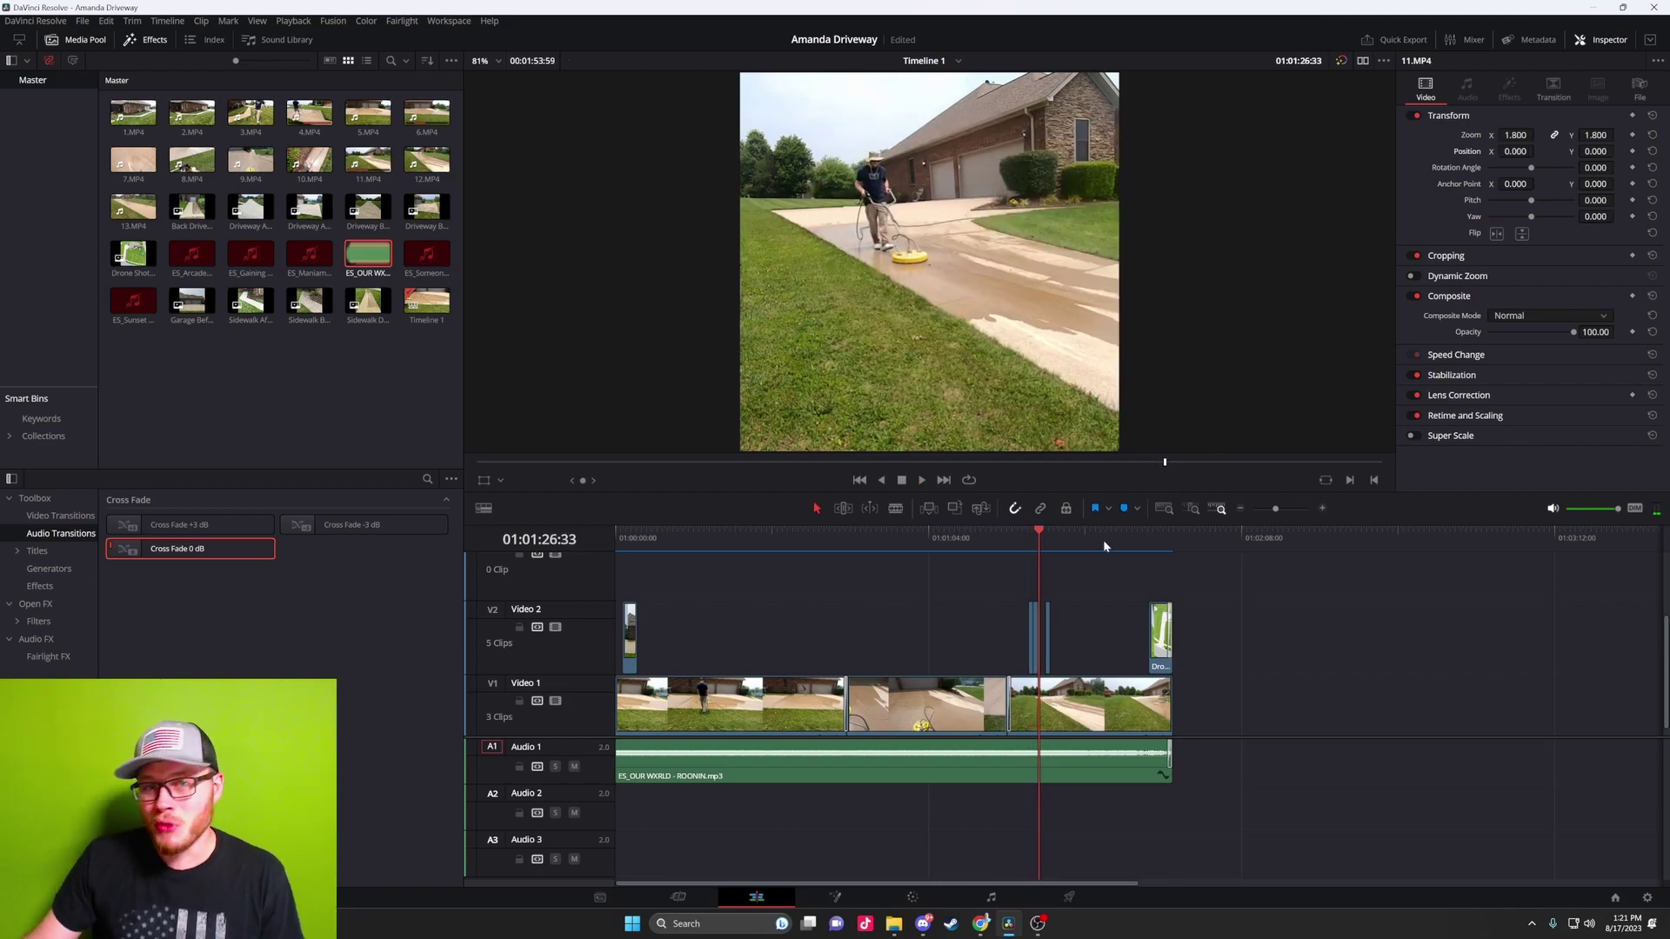
left_click(923, 480)
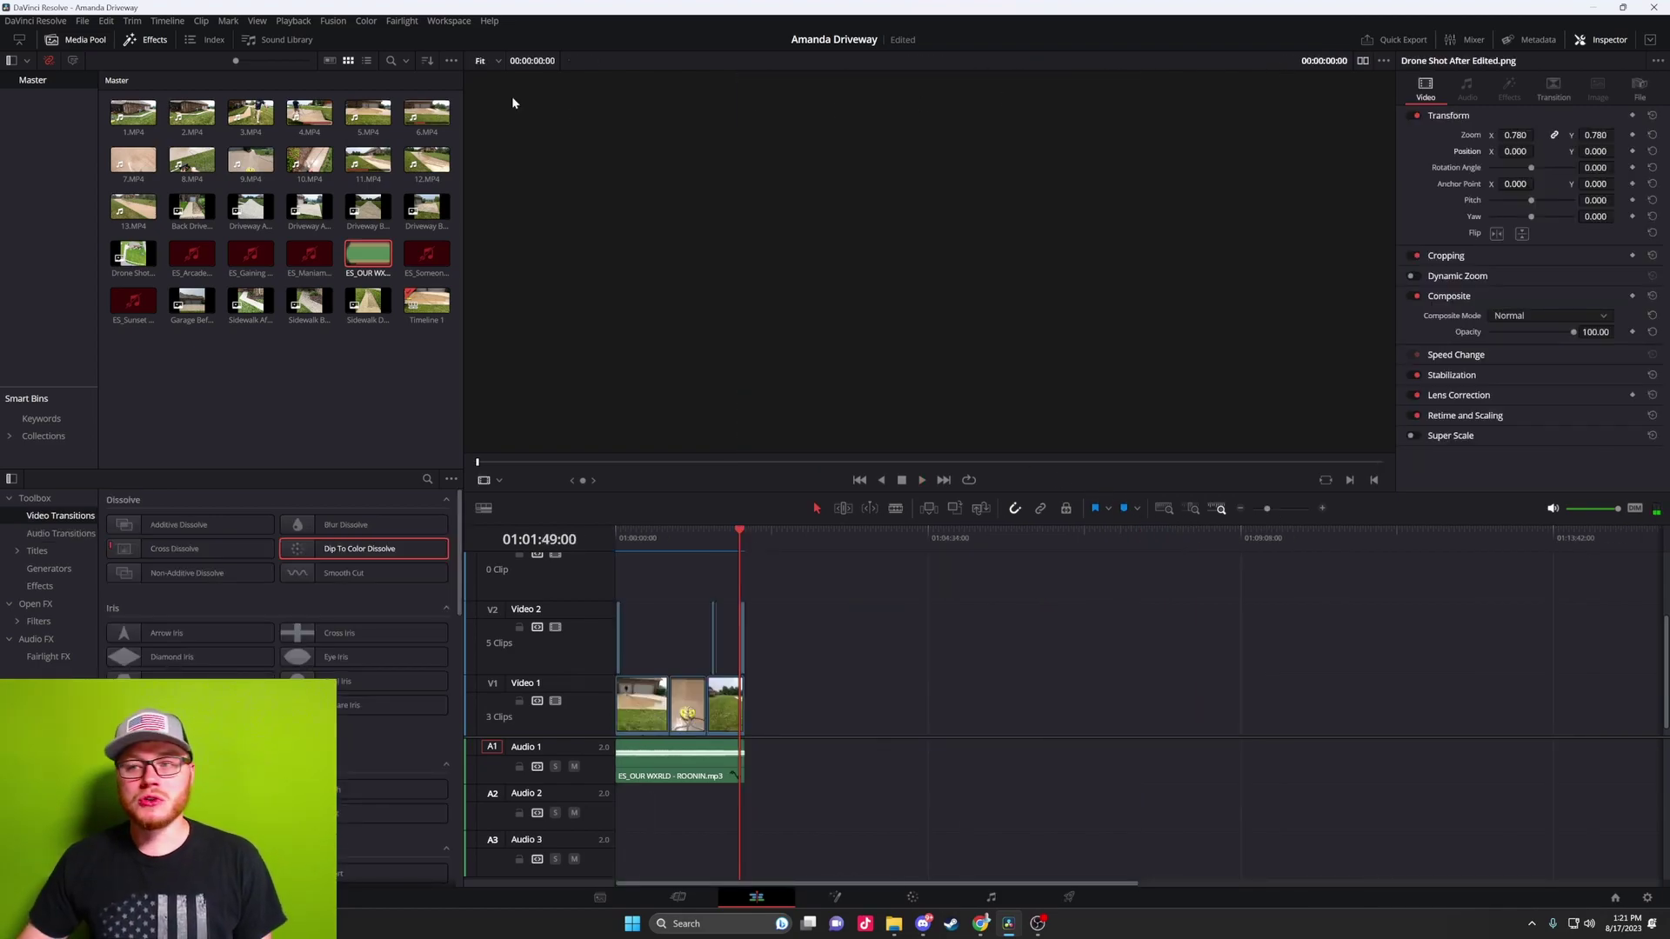
Open the timeline's render settings and choose the Desktop as the export destination with the file name Video Ad 01
left_click(82, 20)
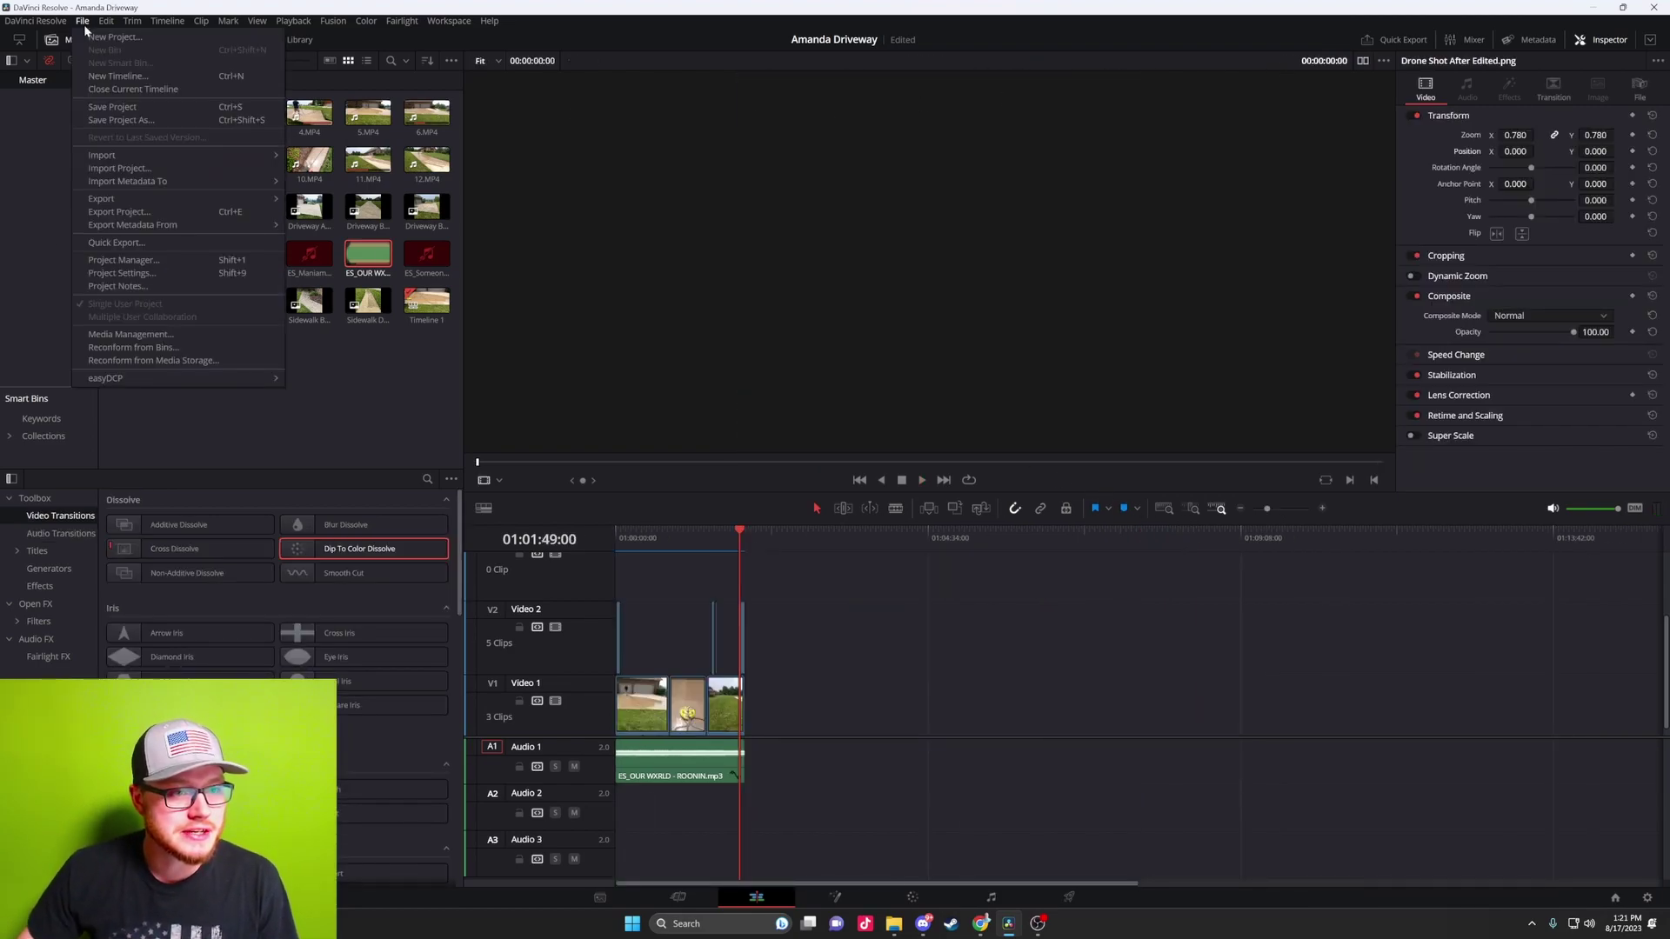
mouse_move(127, 198)
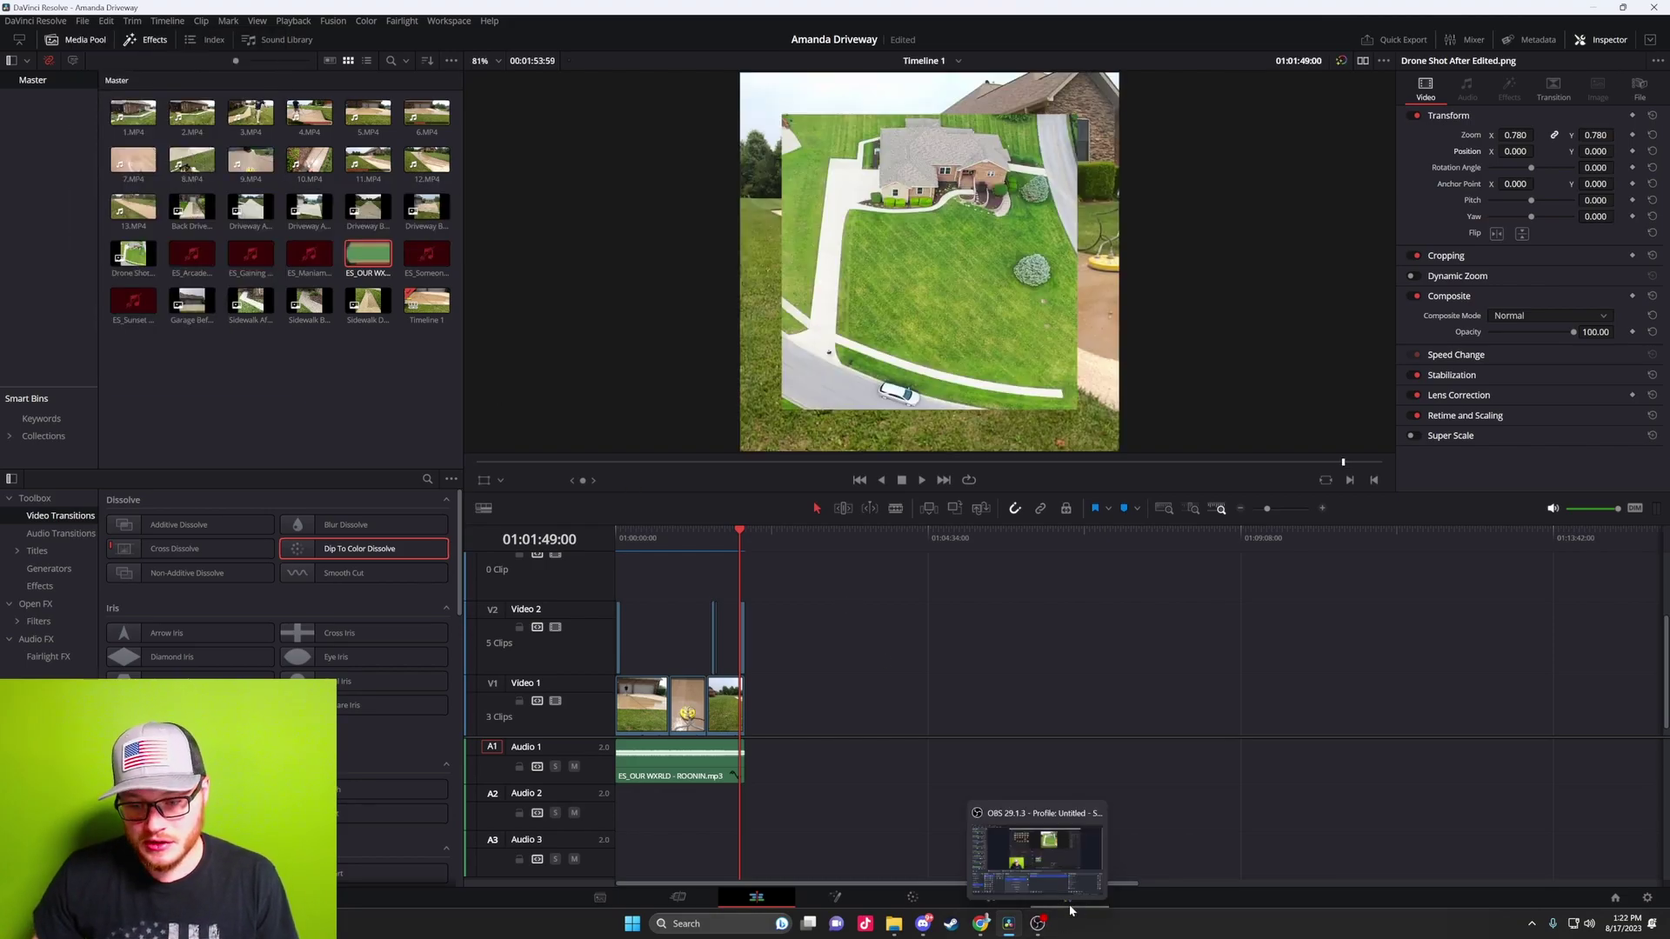
left_click(1068, 896)
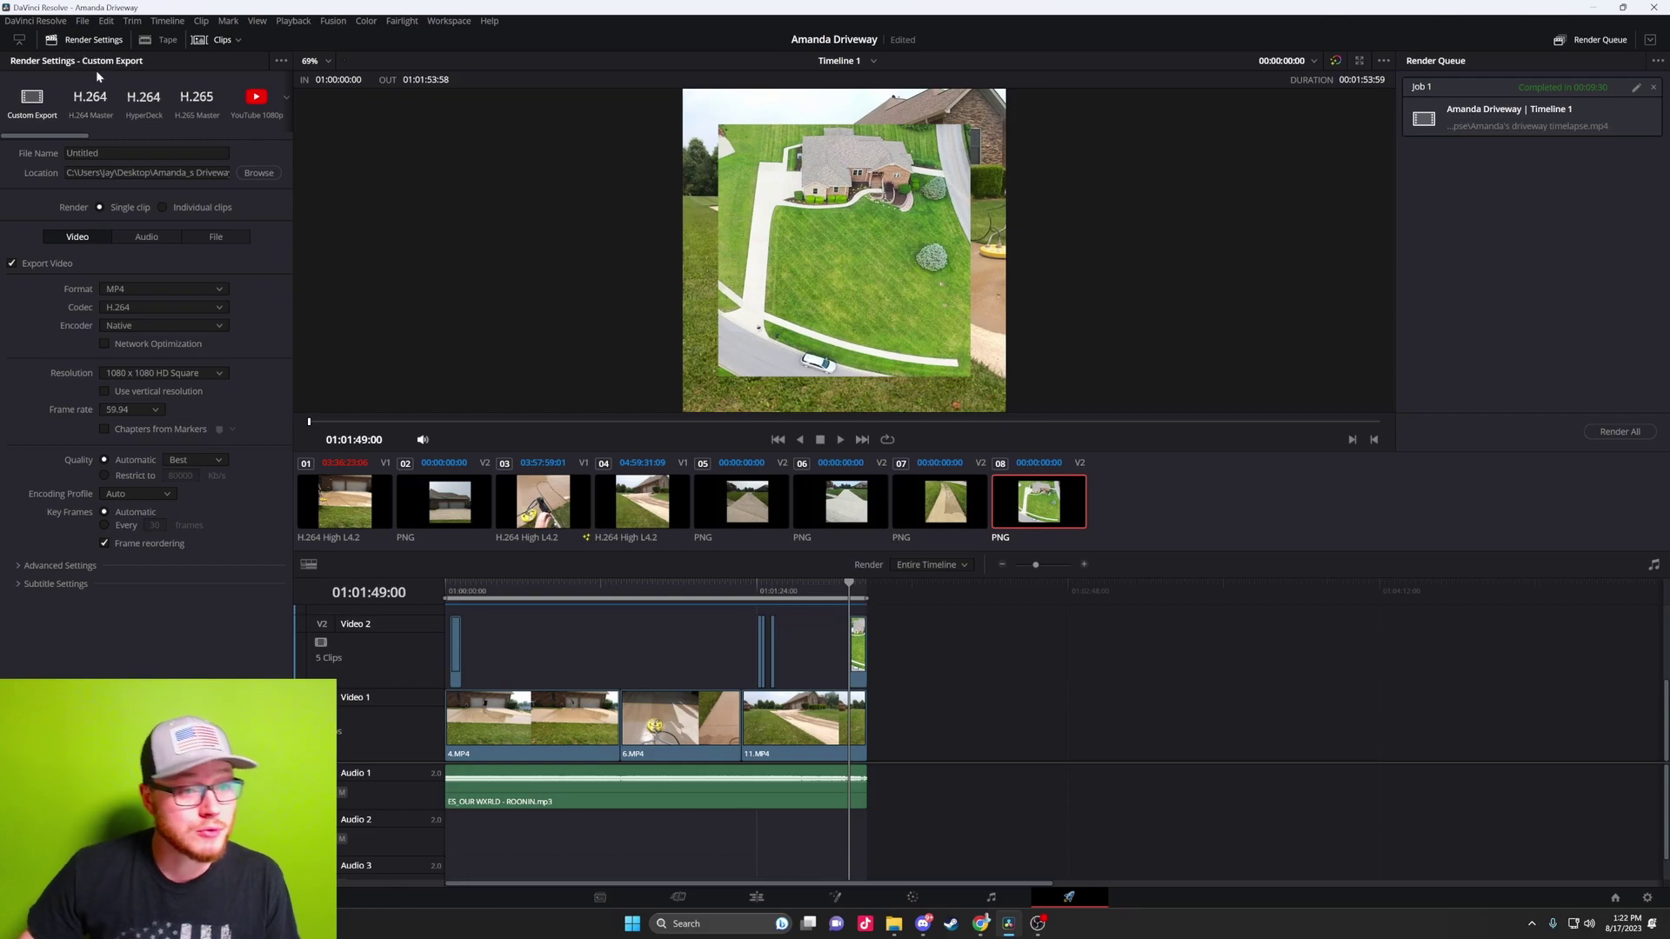
left_click(269, 177)
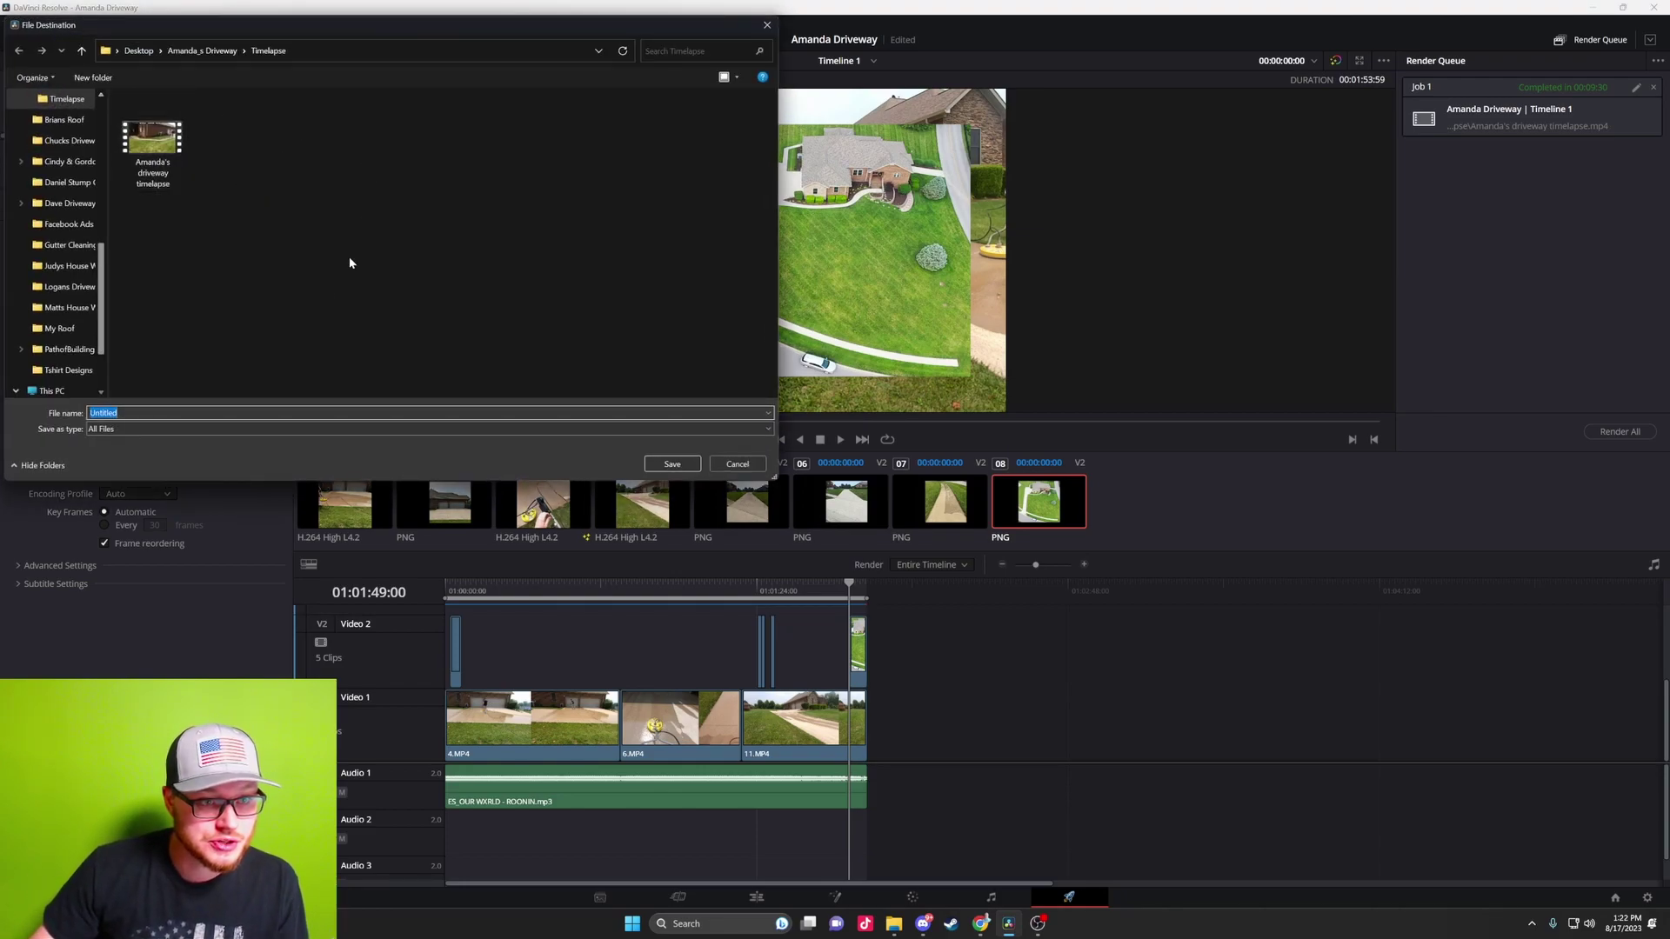
left_click(138, 51)
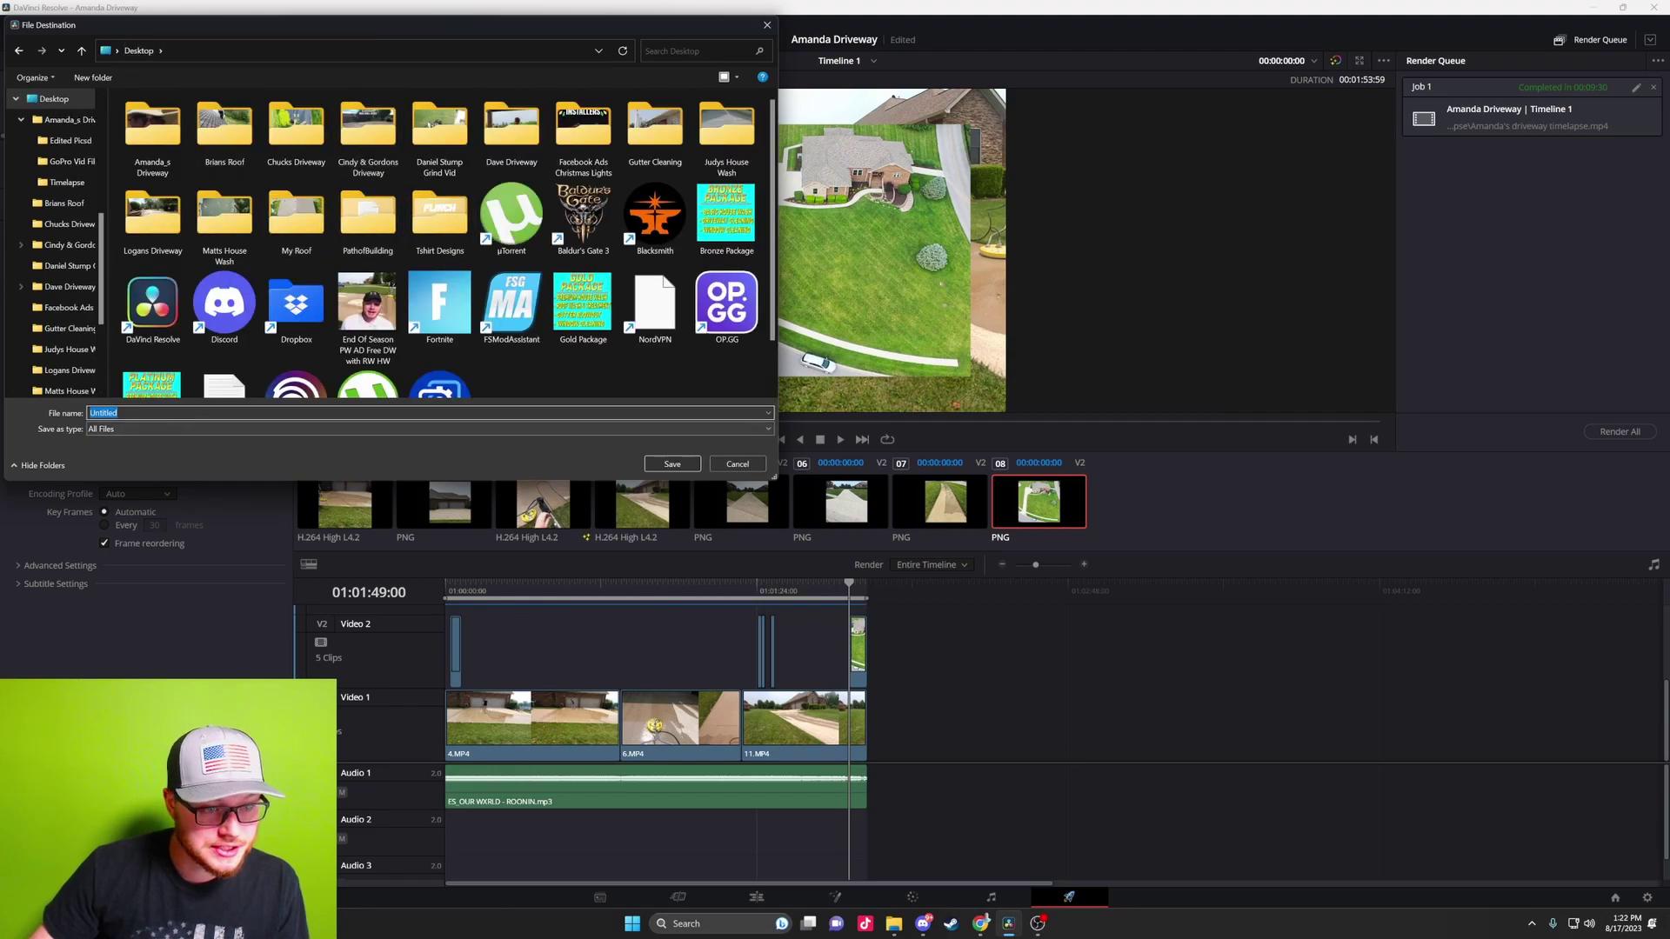
key("Home")
type("Video Ad")
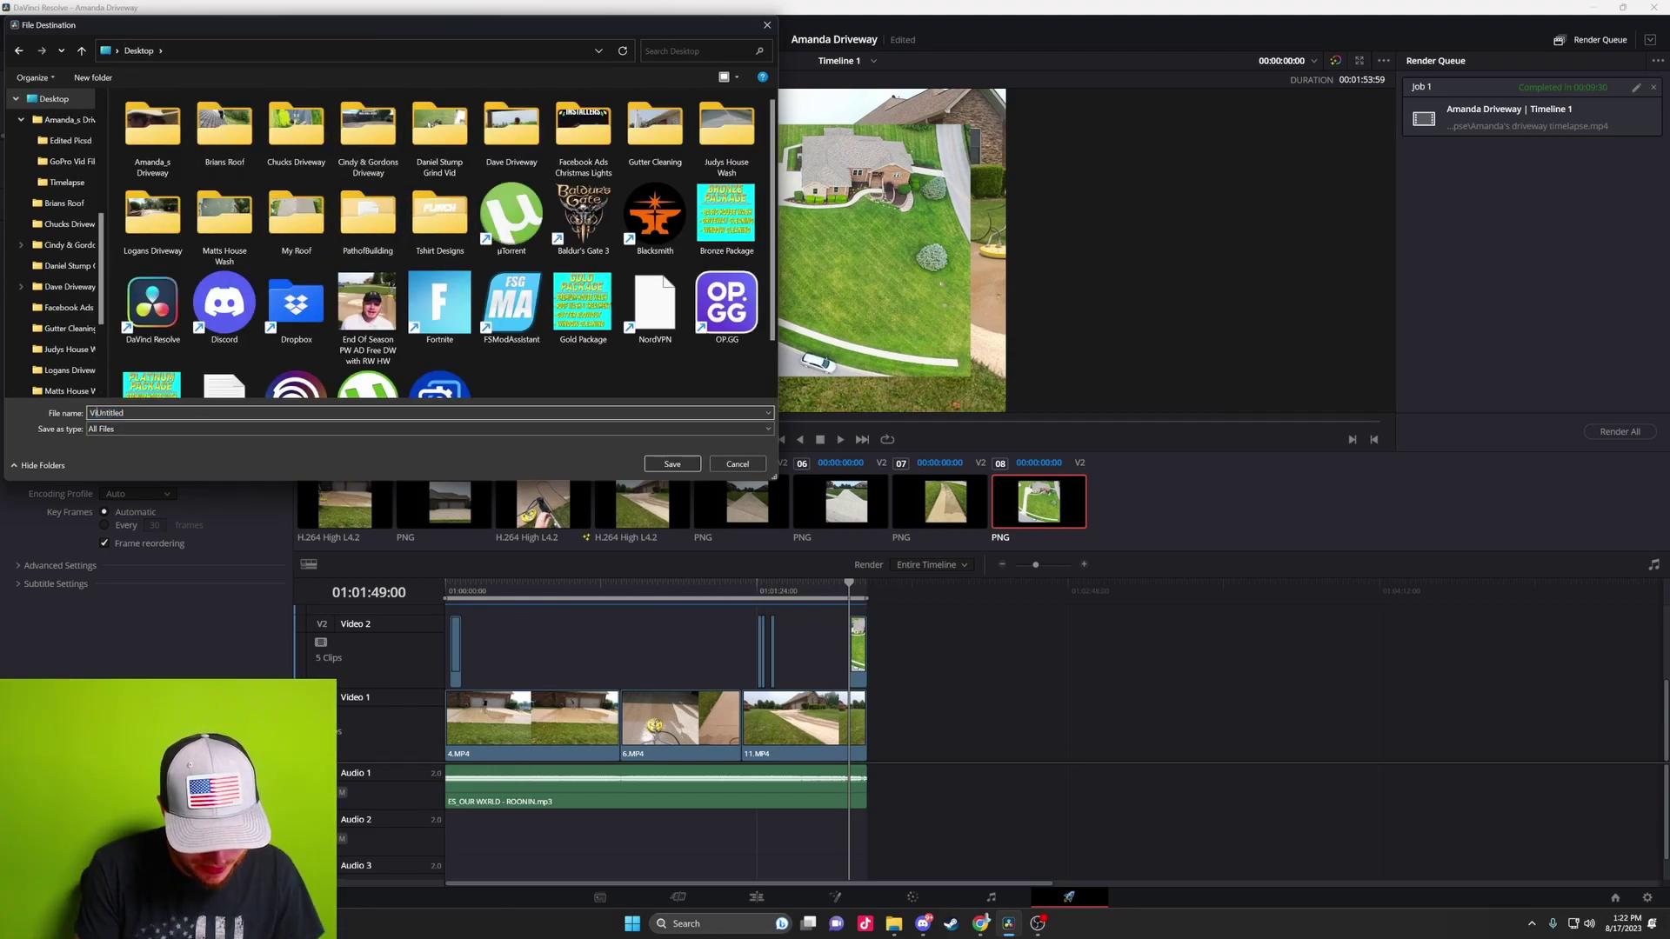
type(" 01")
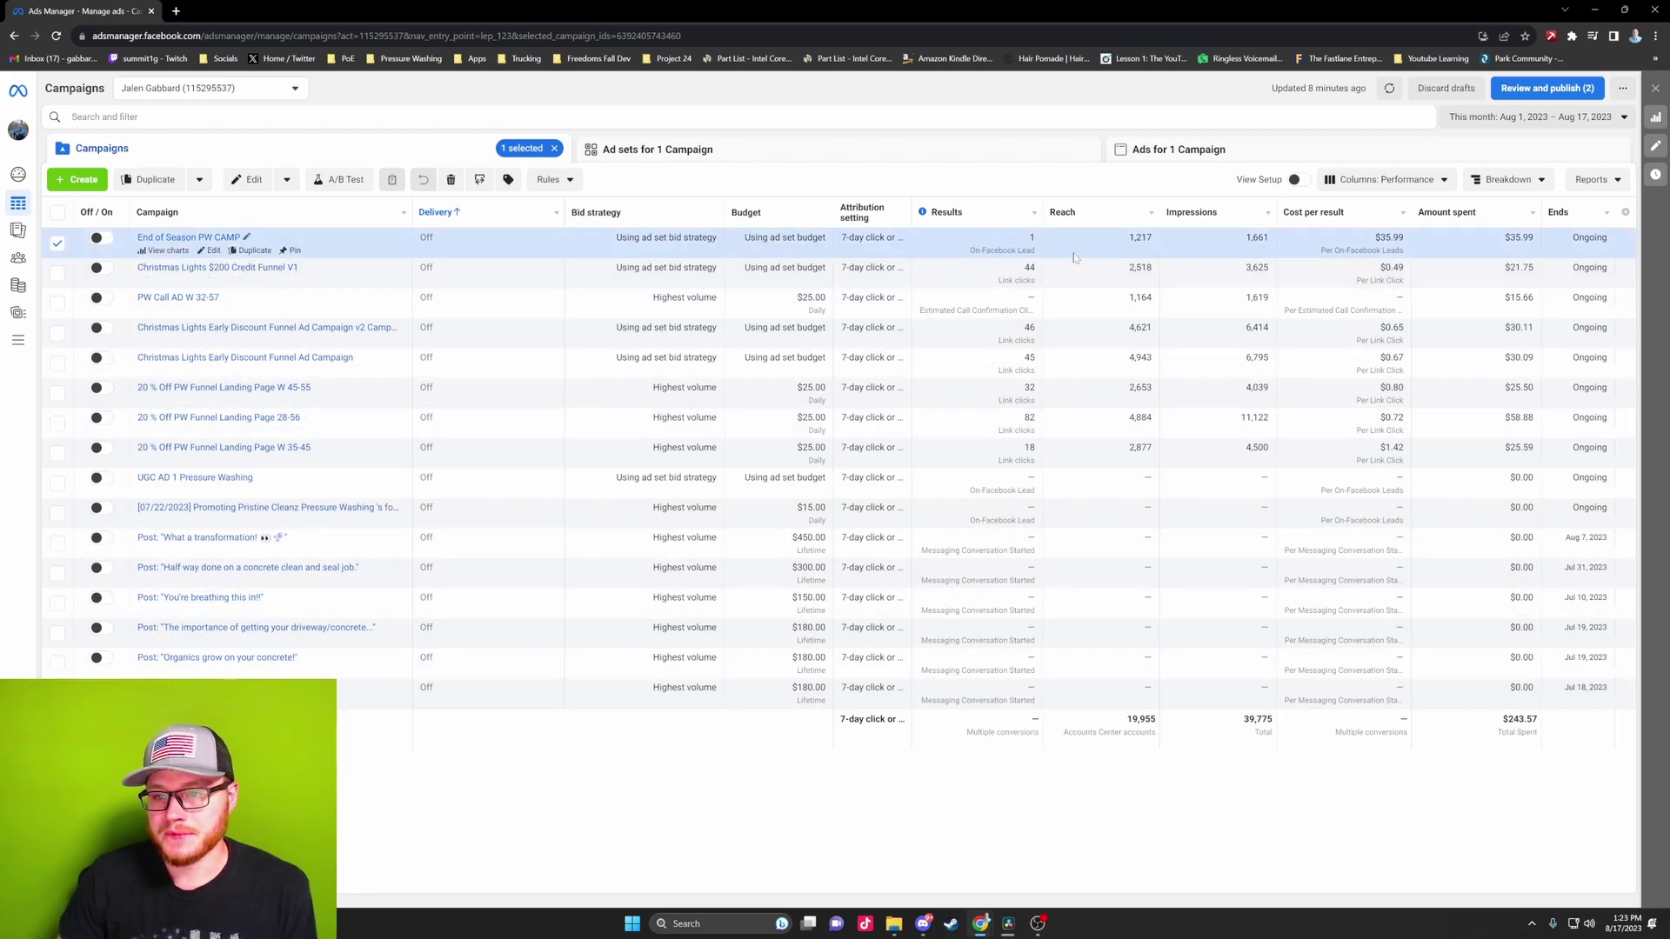
Switch to Facebook Ads Manager and compare the cost per result of End of Season PW CAMP with the funnel campaigns
left_click_drag(1404, 239, 1376, 240)
left_click(1407, 252)
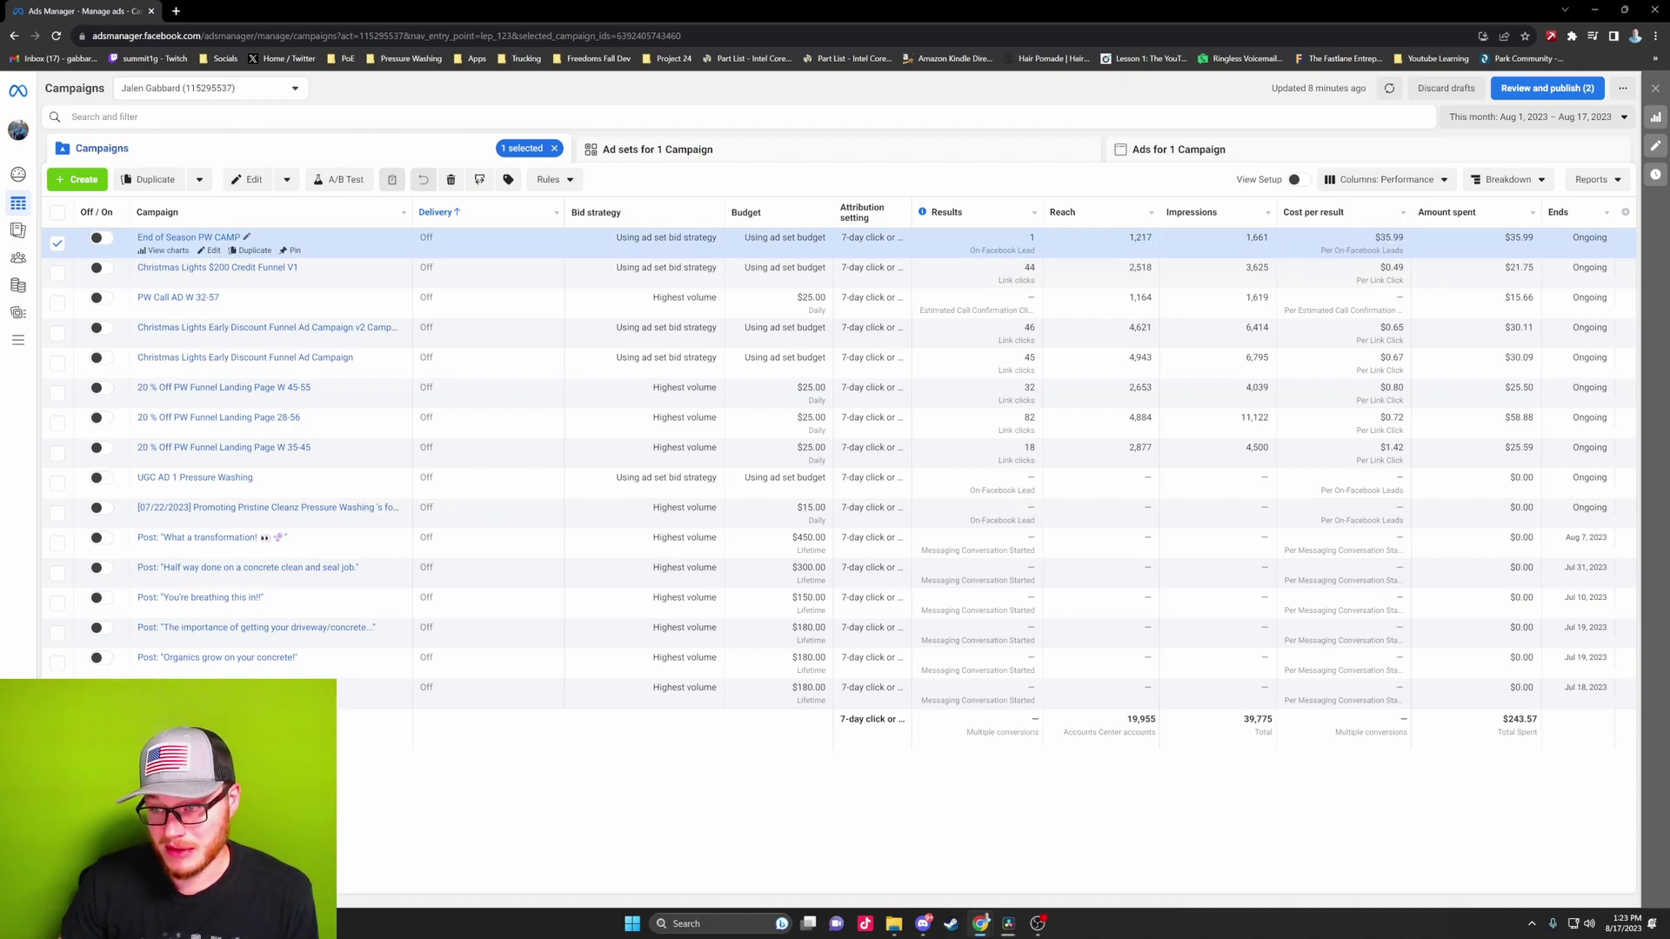
left_click(1376, 242)
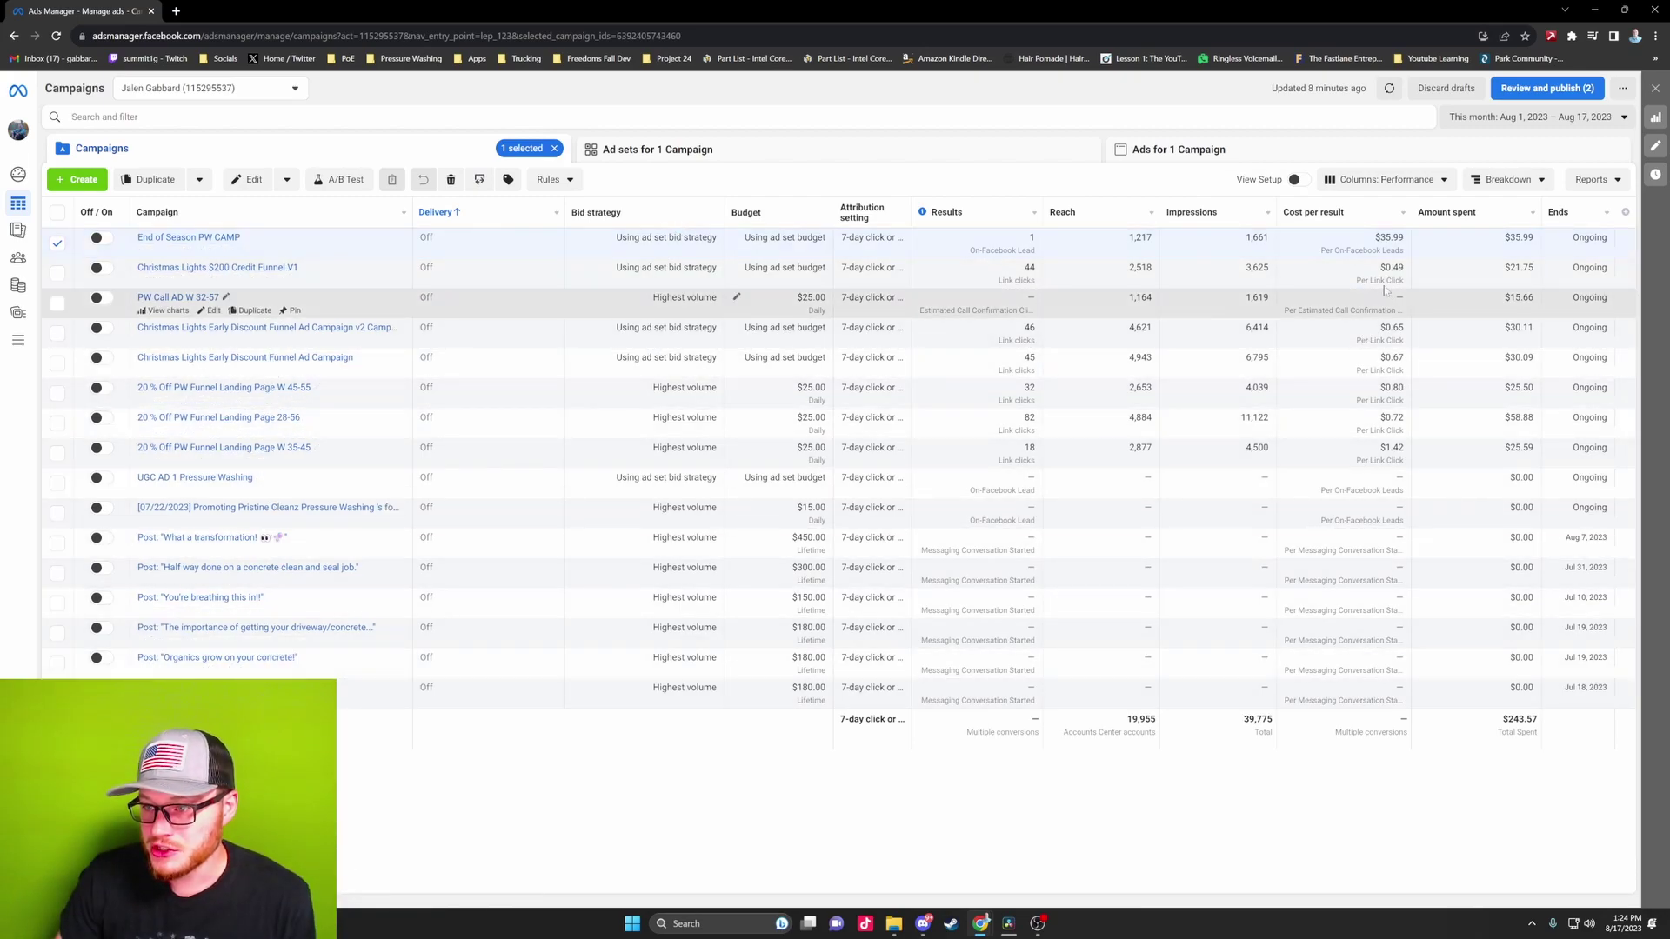
left_click_drag(1376, 270, 1406, 452)
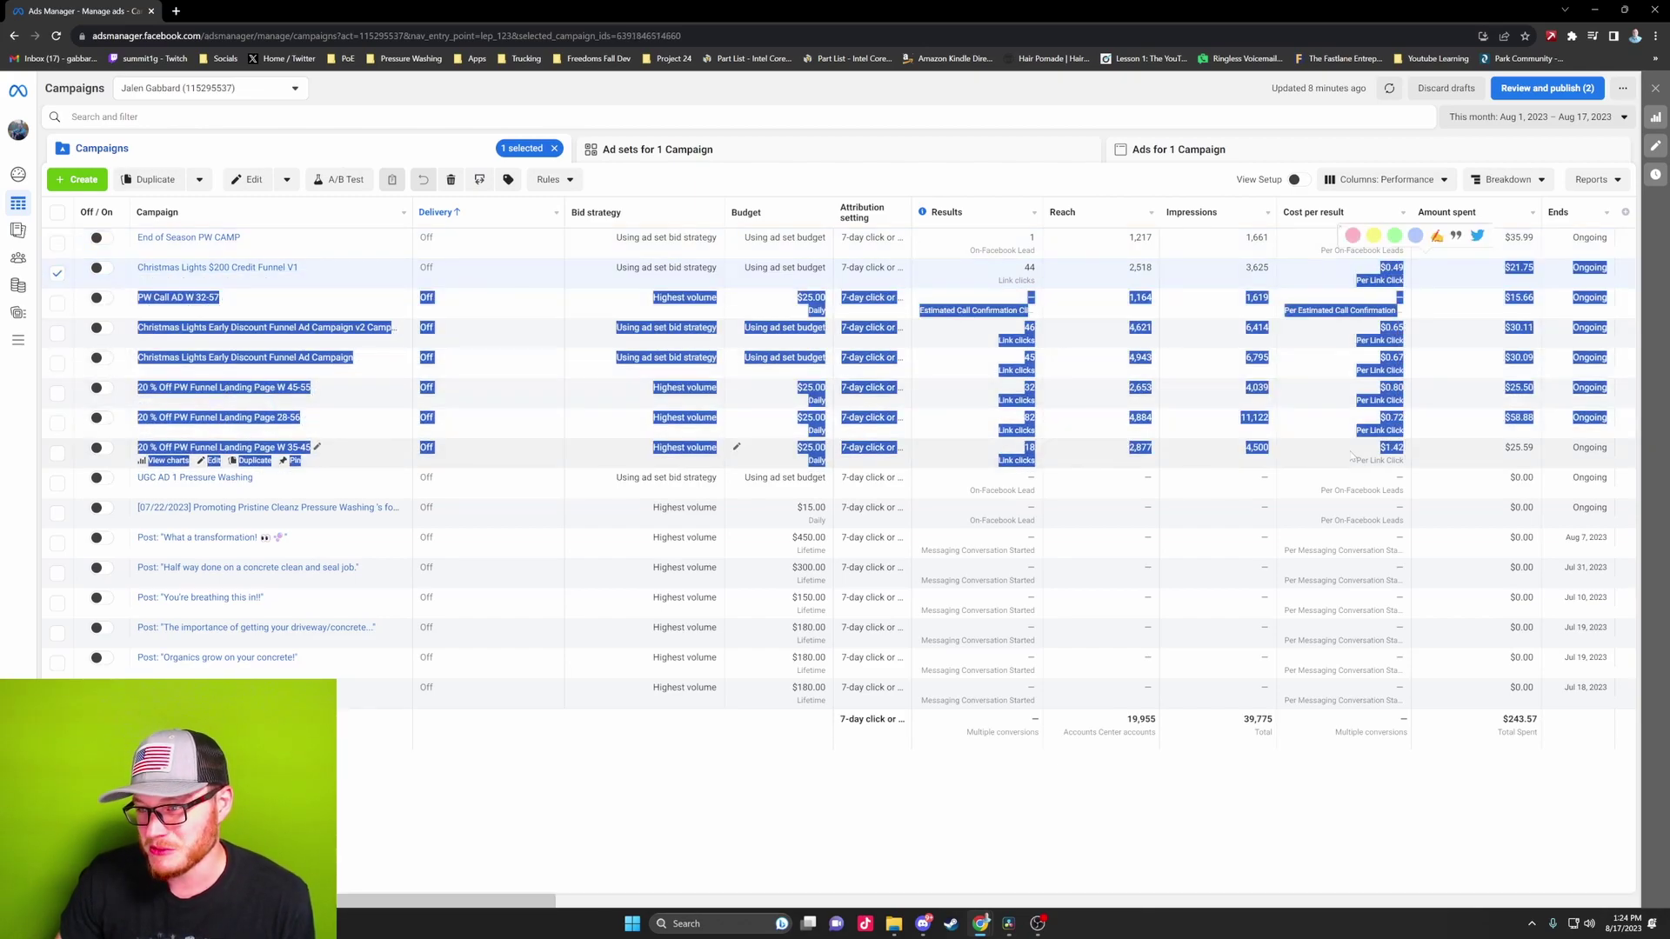
left_click(1350, 454)
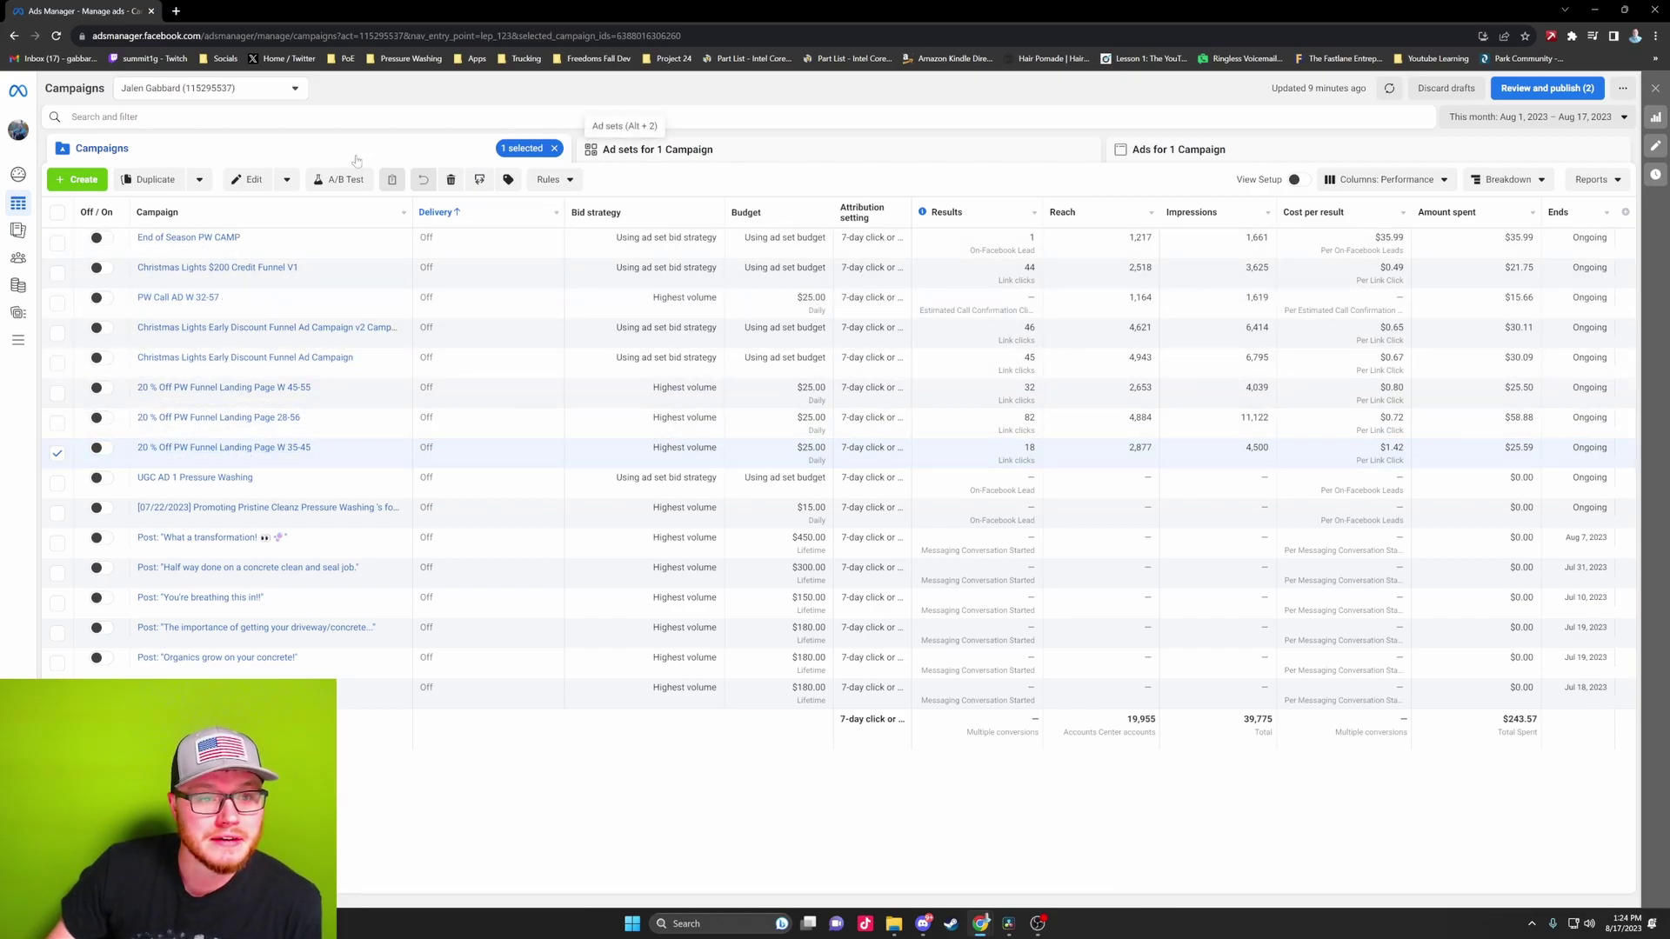
Create a new campaign with the Engagement objective and name it YT Video Test 1
left_click(79, 179)
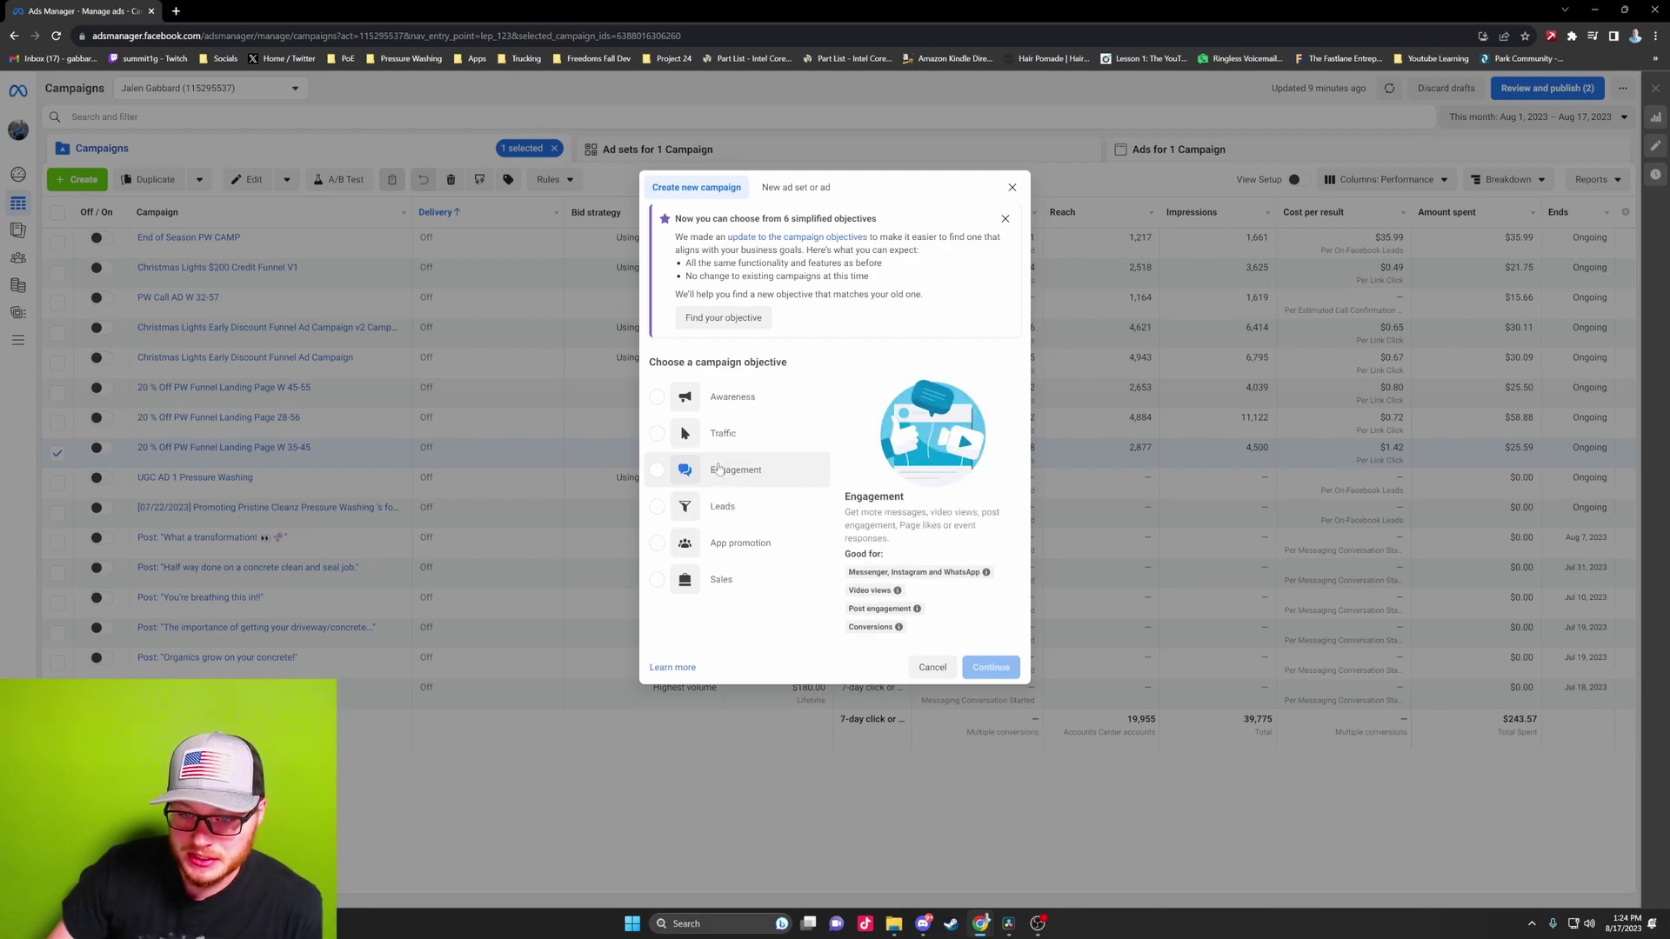
left_click(775, 471)
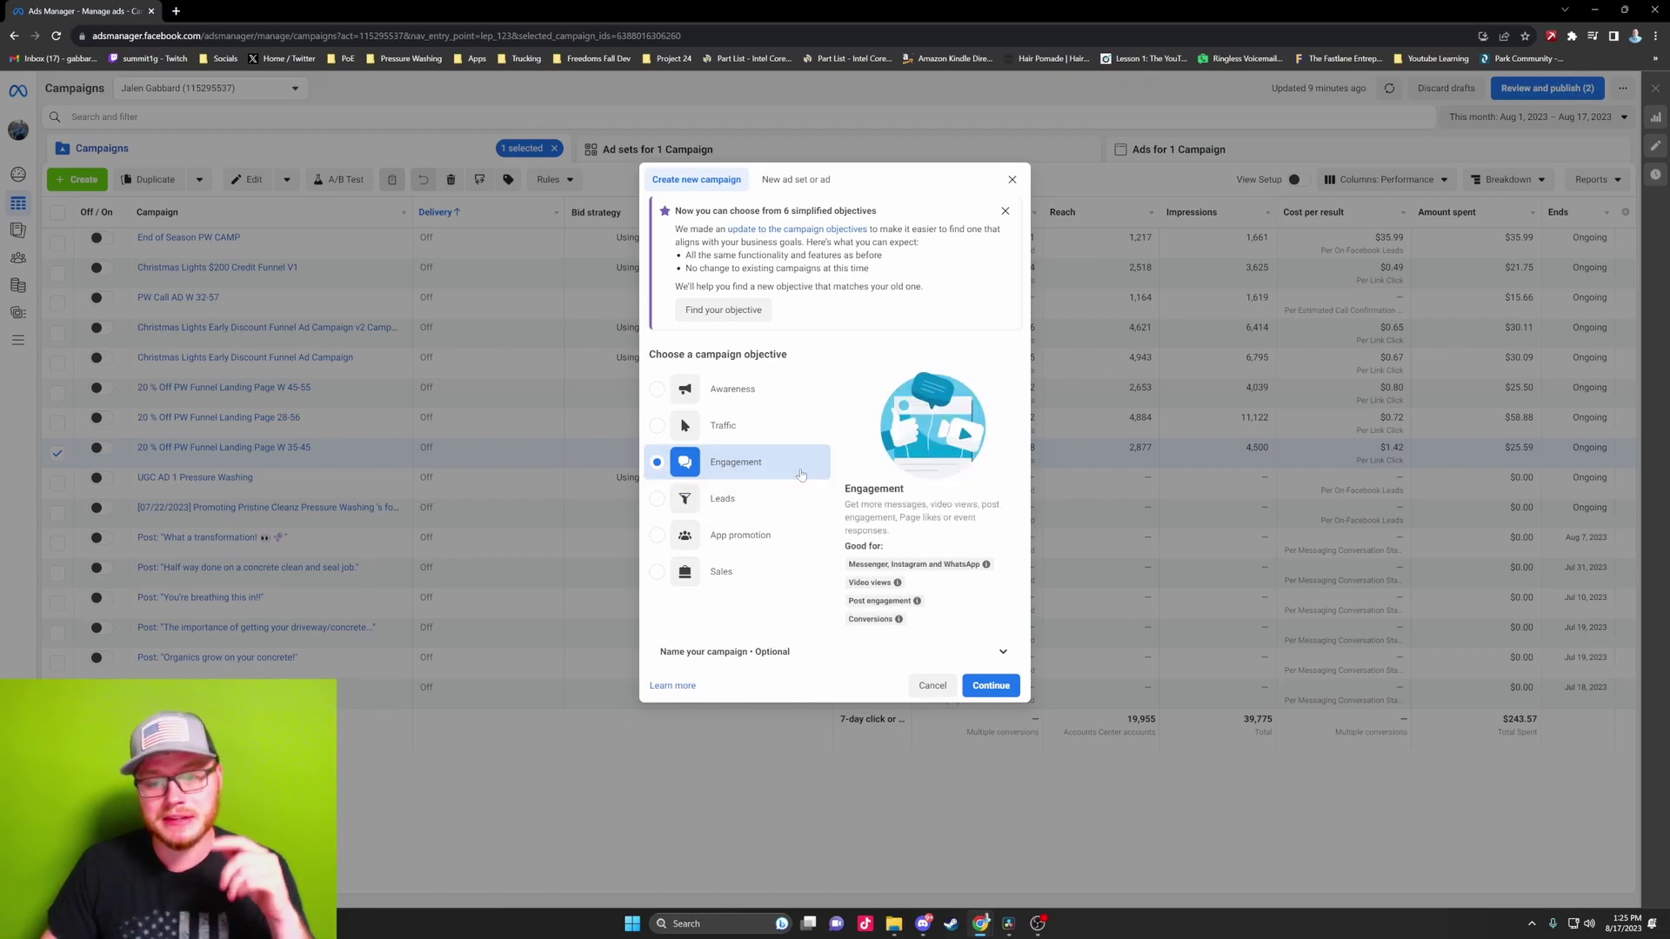
left_click(996, 687)
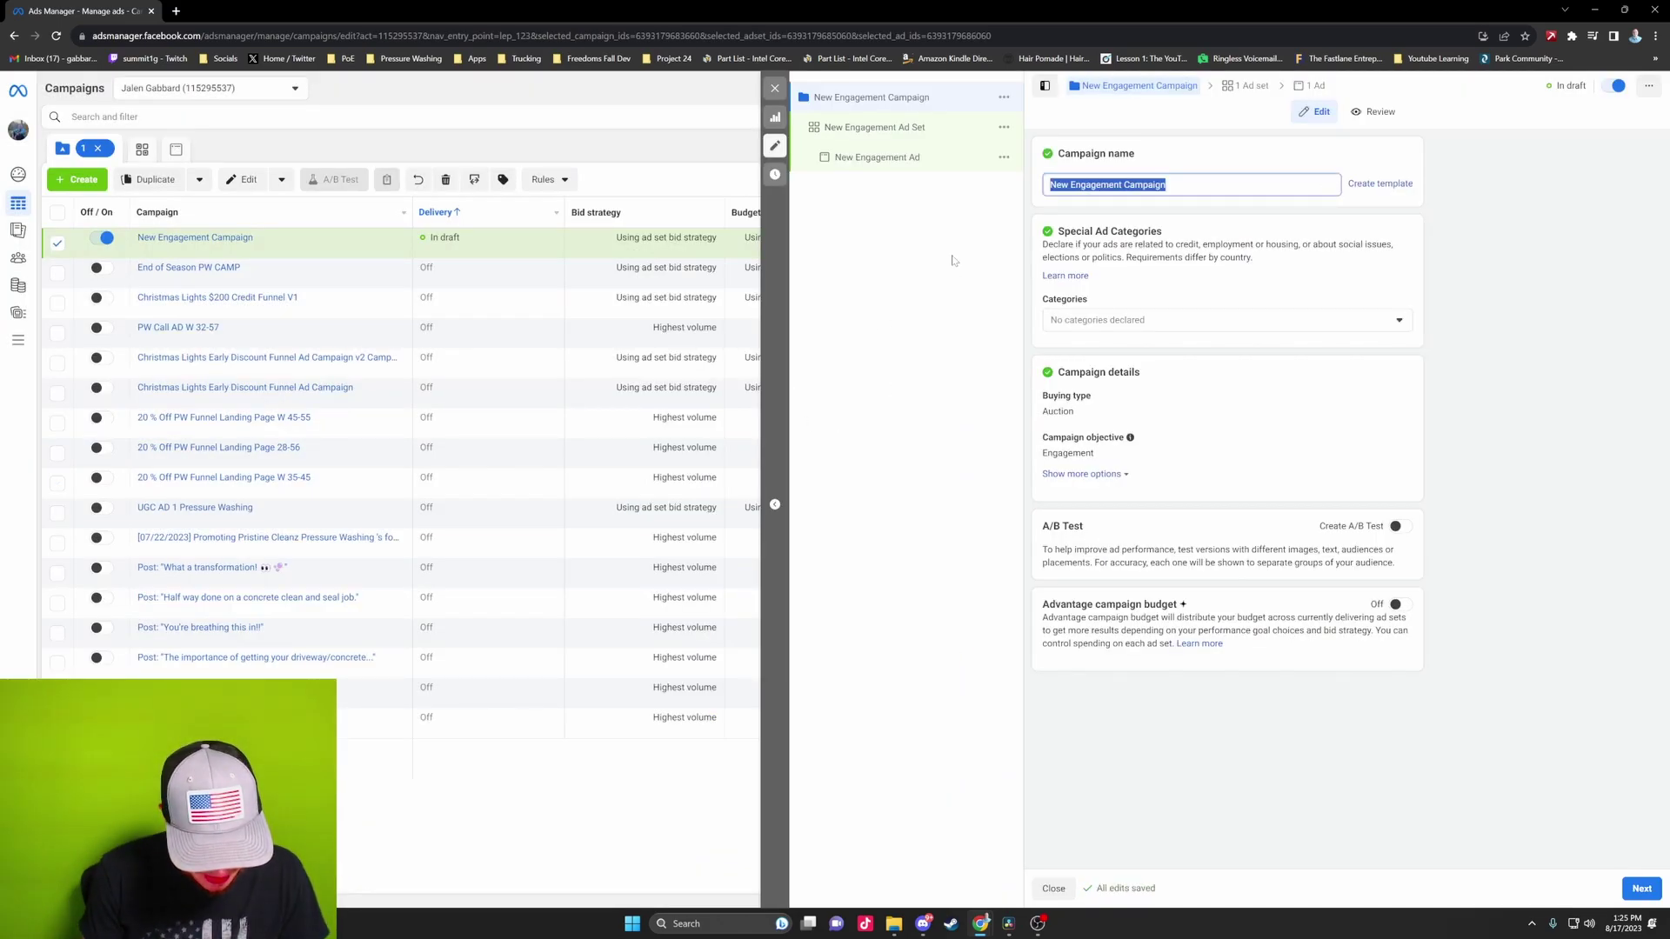
type("YT Video Test 1")
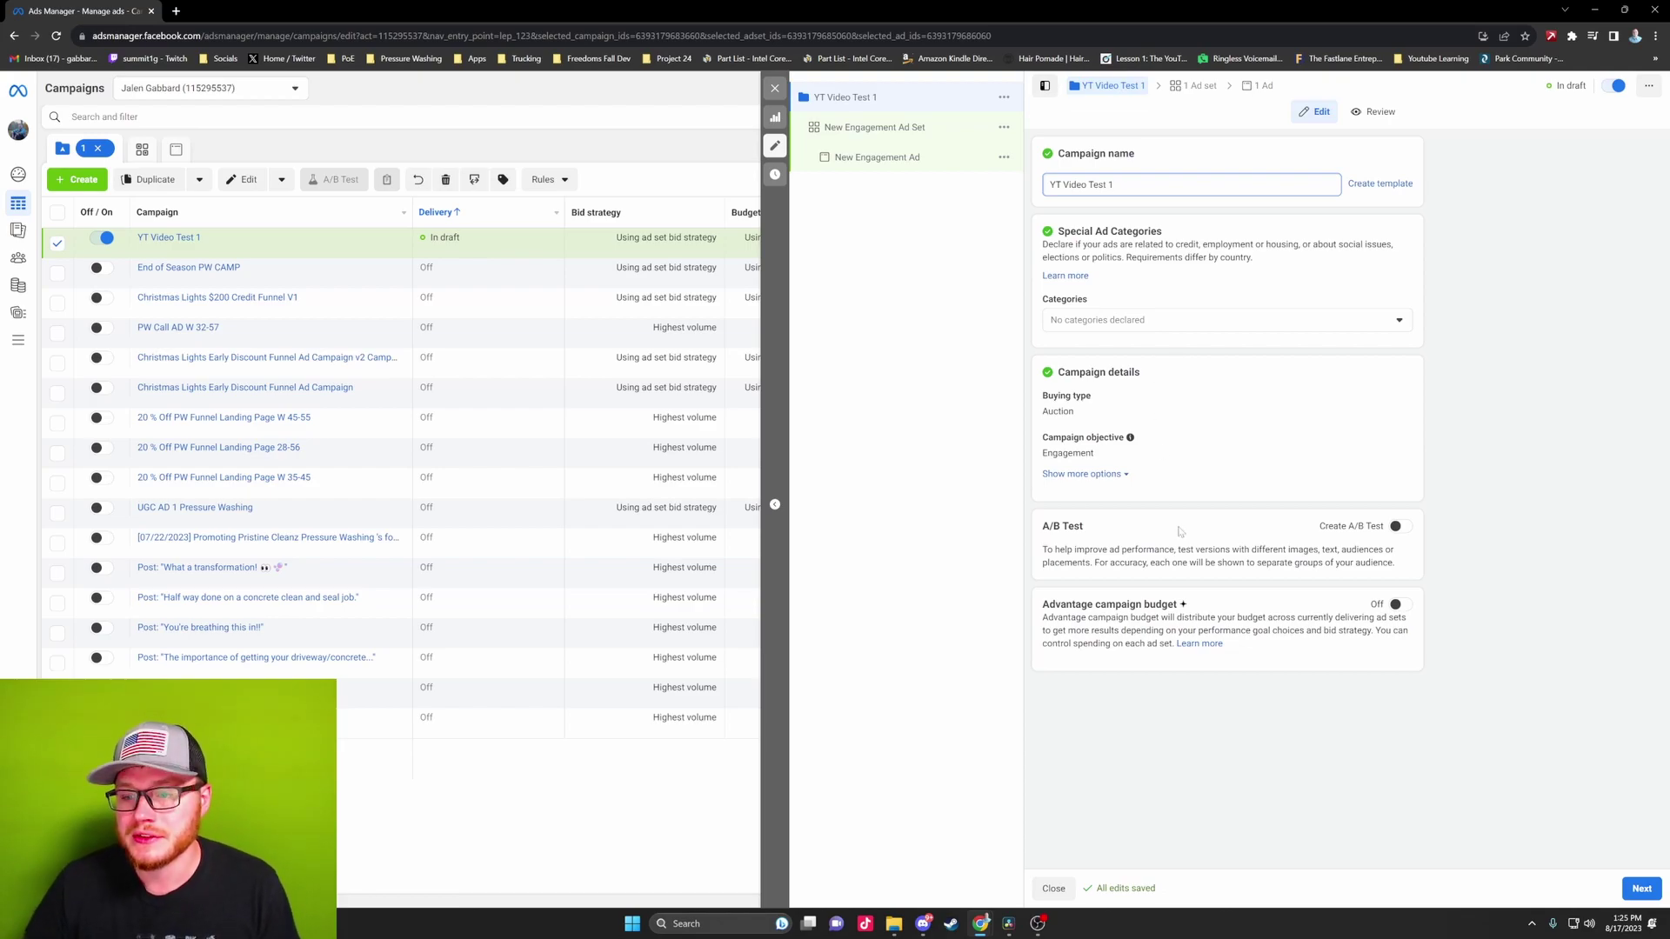
Read the description of the Advantage campaign budget option in the campaign settings
left_click_drag(1043, 606, 1177, 605)
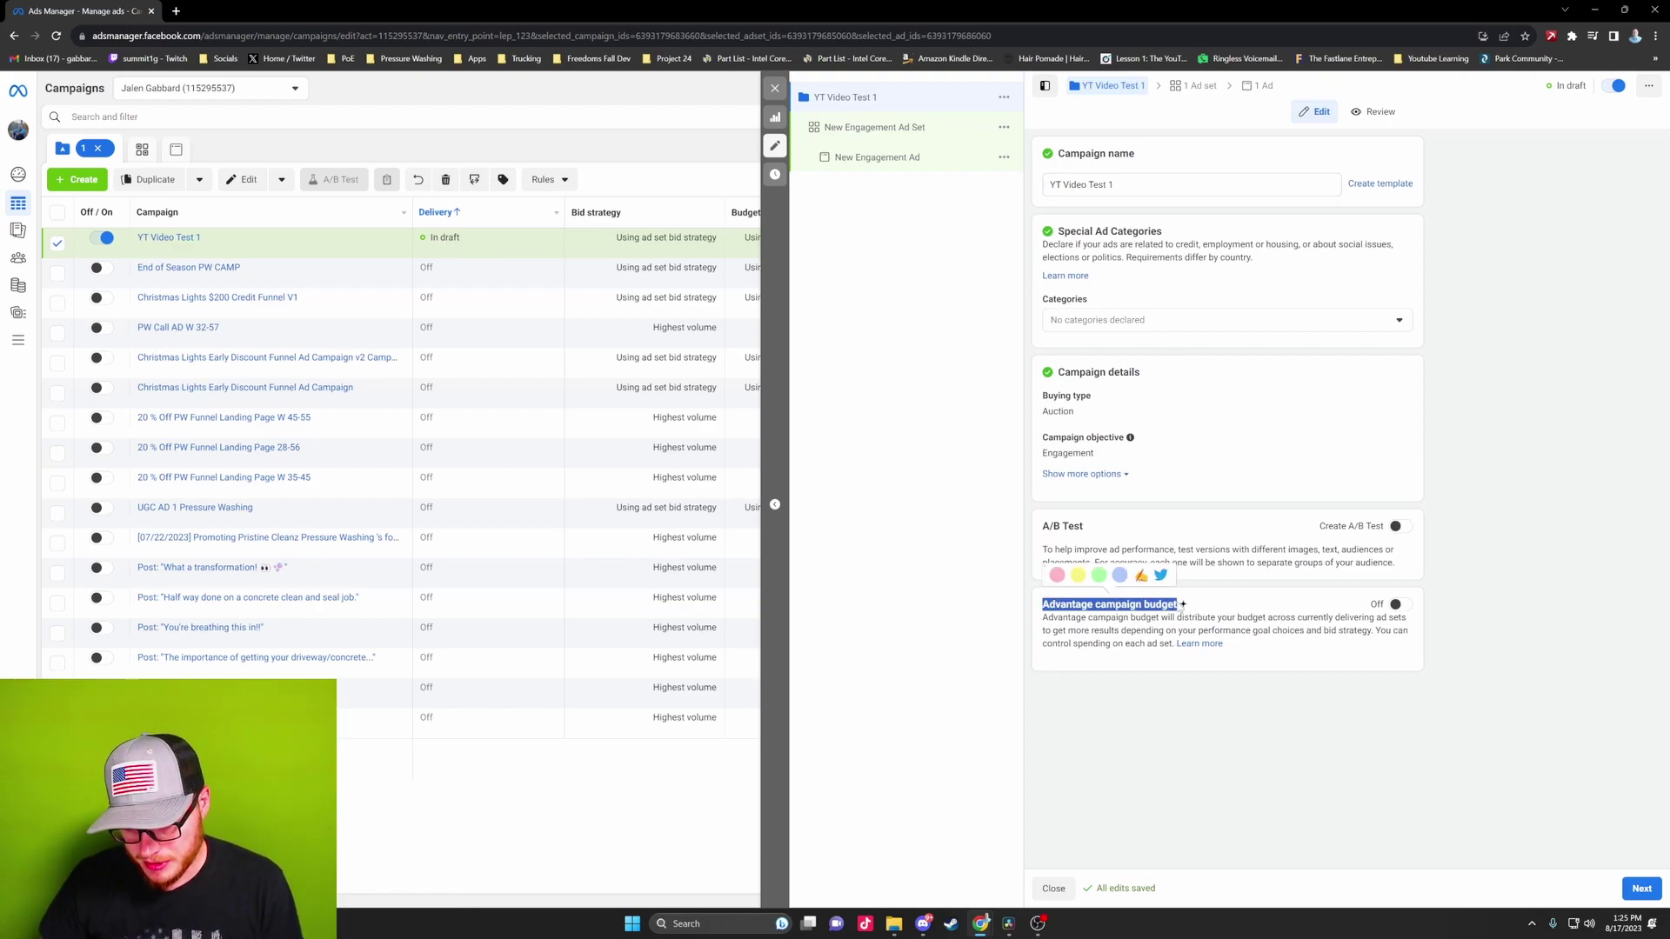
left_click(1179, 606)
left_click_drag(1042, 605, 1162, 644)
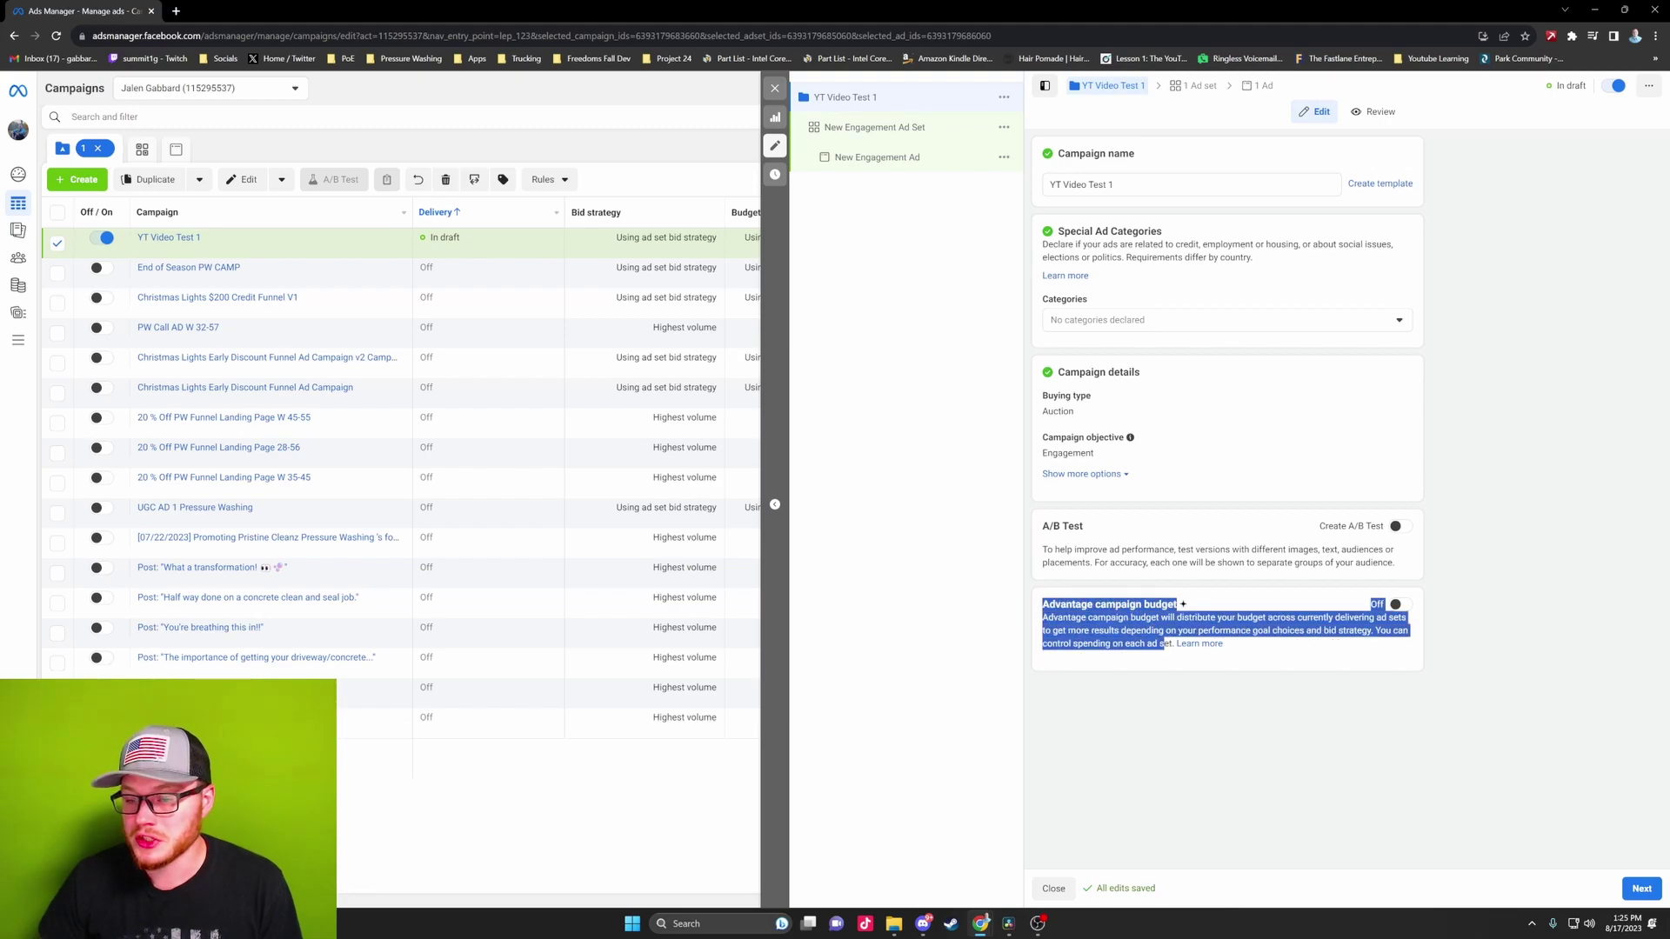
left_click(1176, 646)
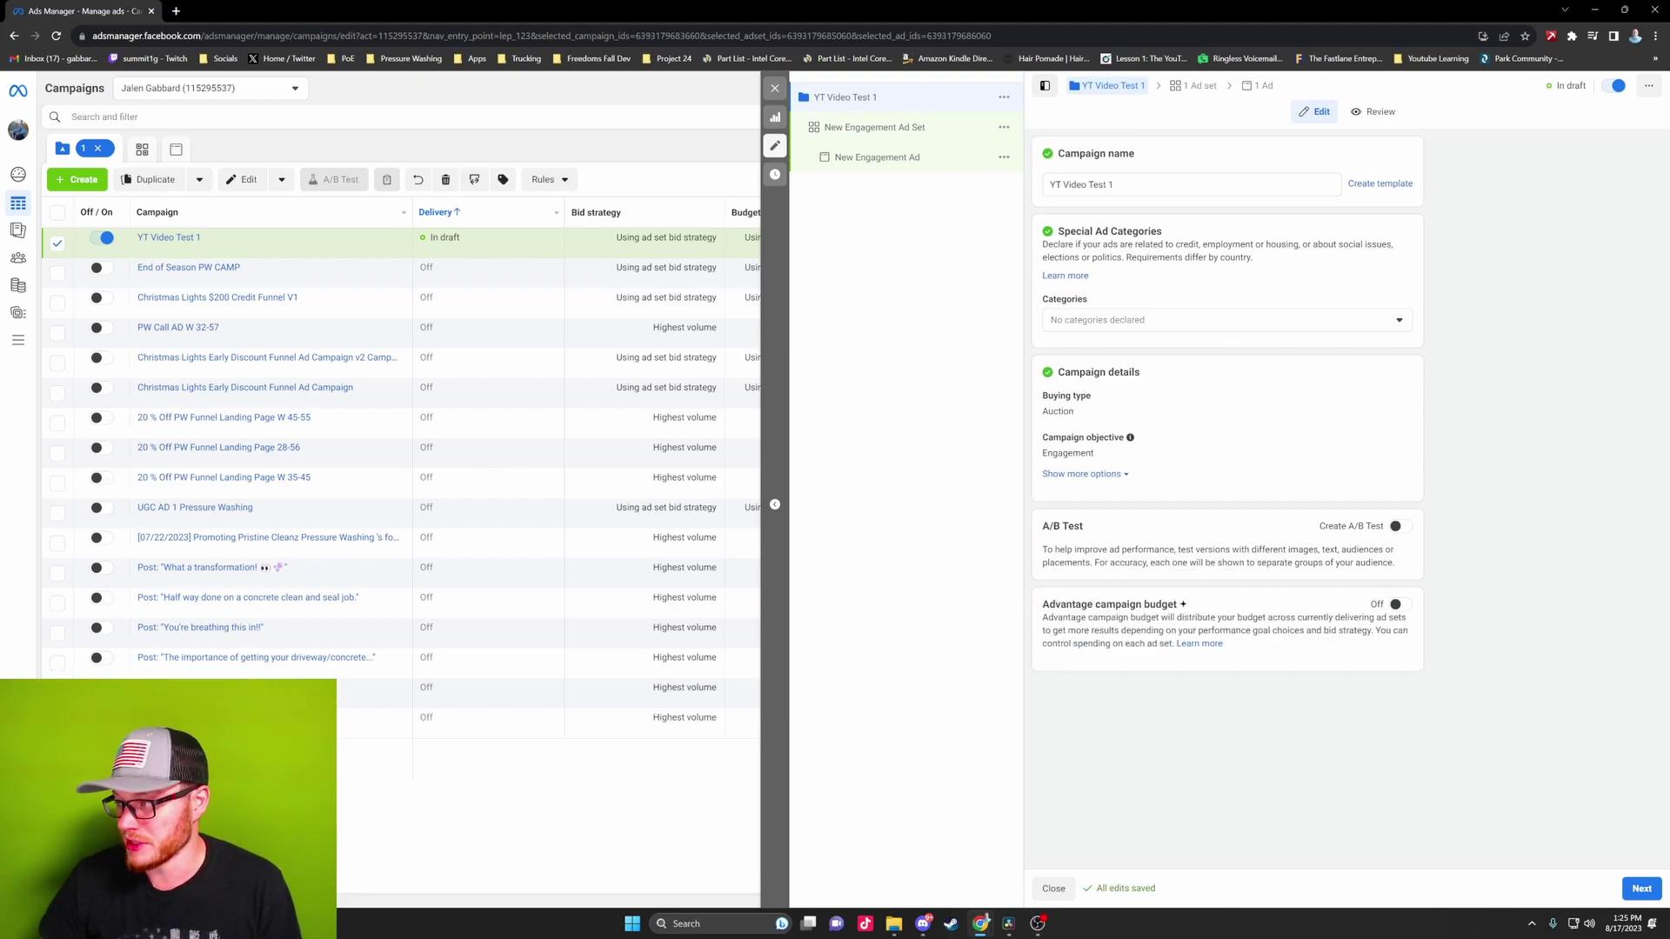
left_click_drag(1042, 604, 1169, 644)
left_click(1169, 644)
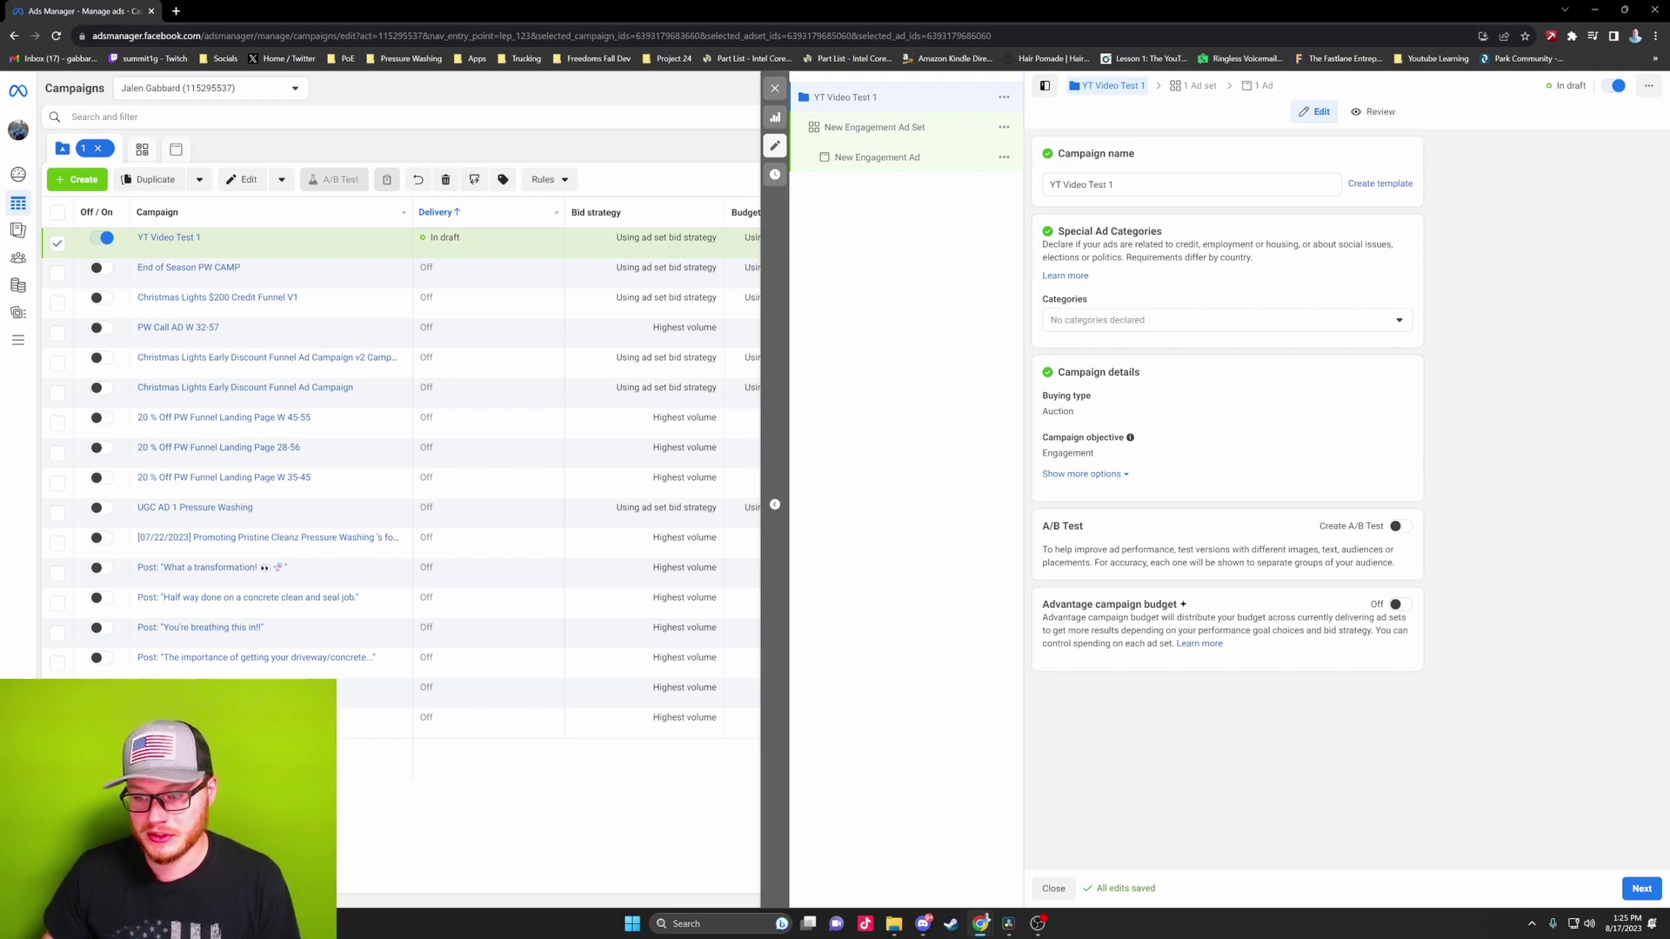
Continue to the campaign's ad set and name it YT Vid Ad Set V1 Test
left_click(1641, 888)
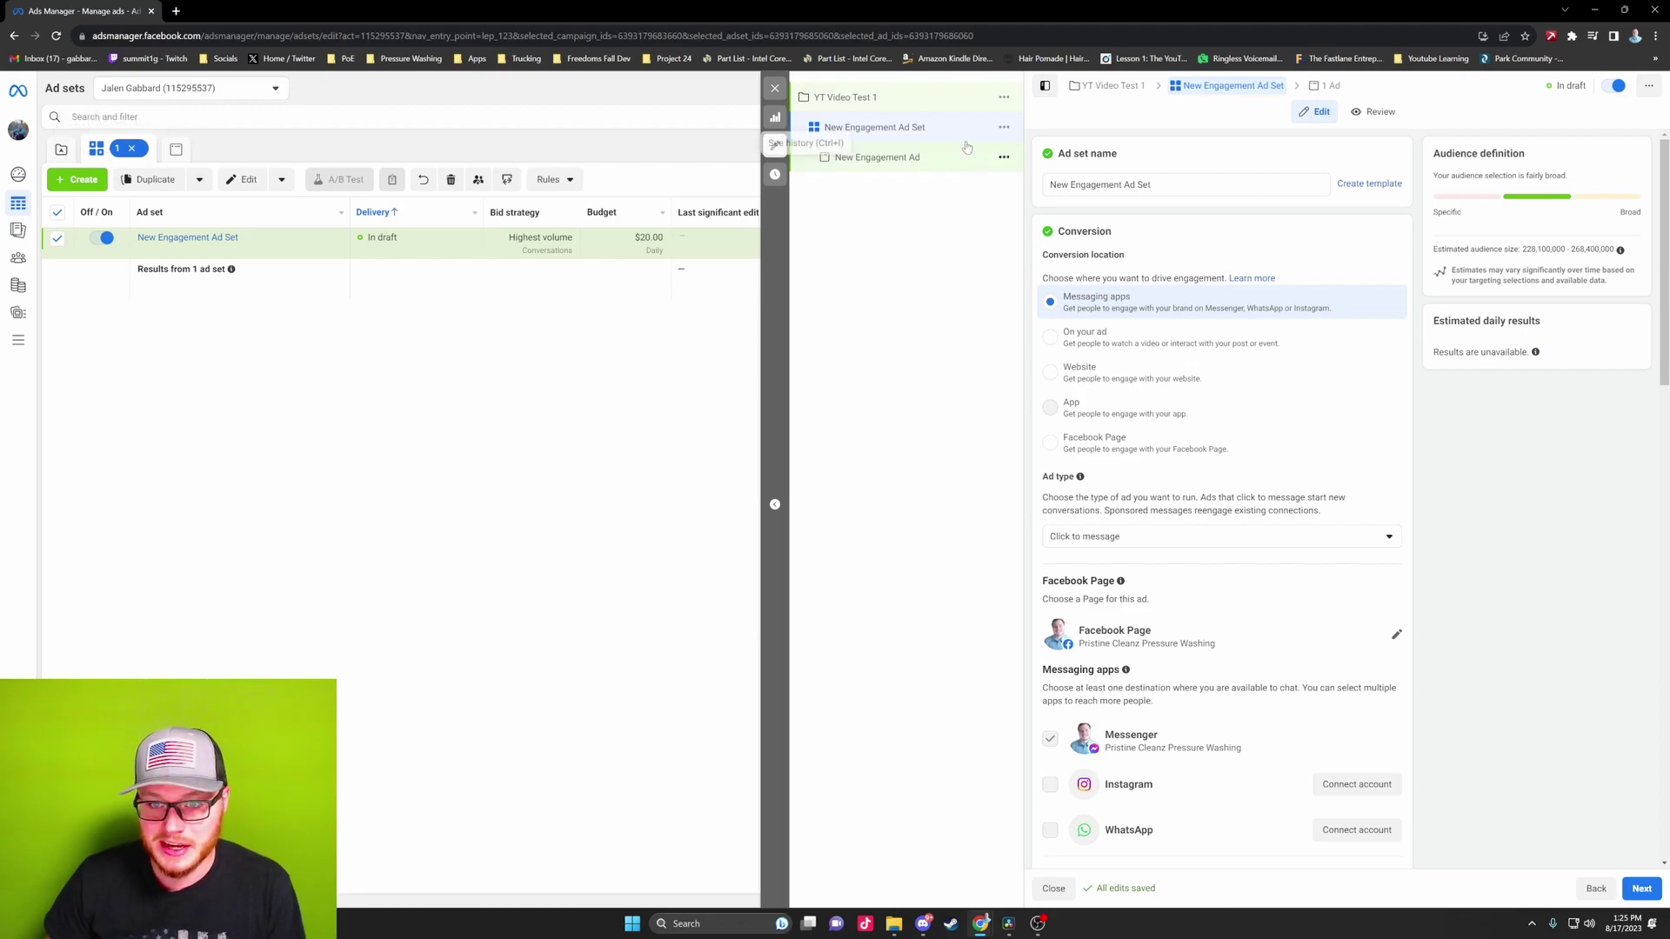
left_click(929, 127)
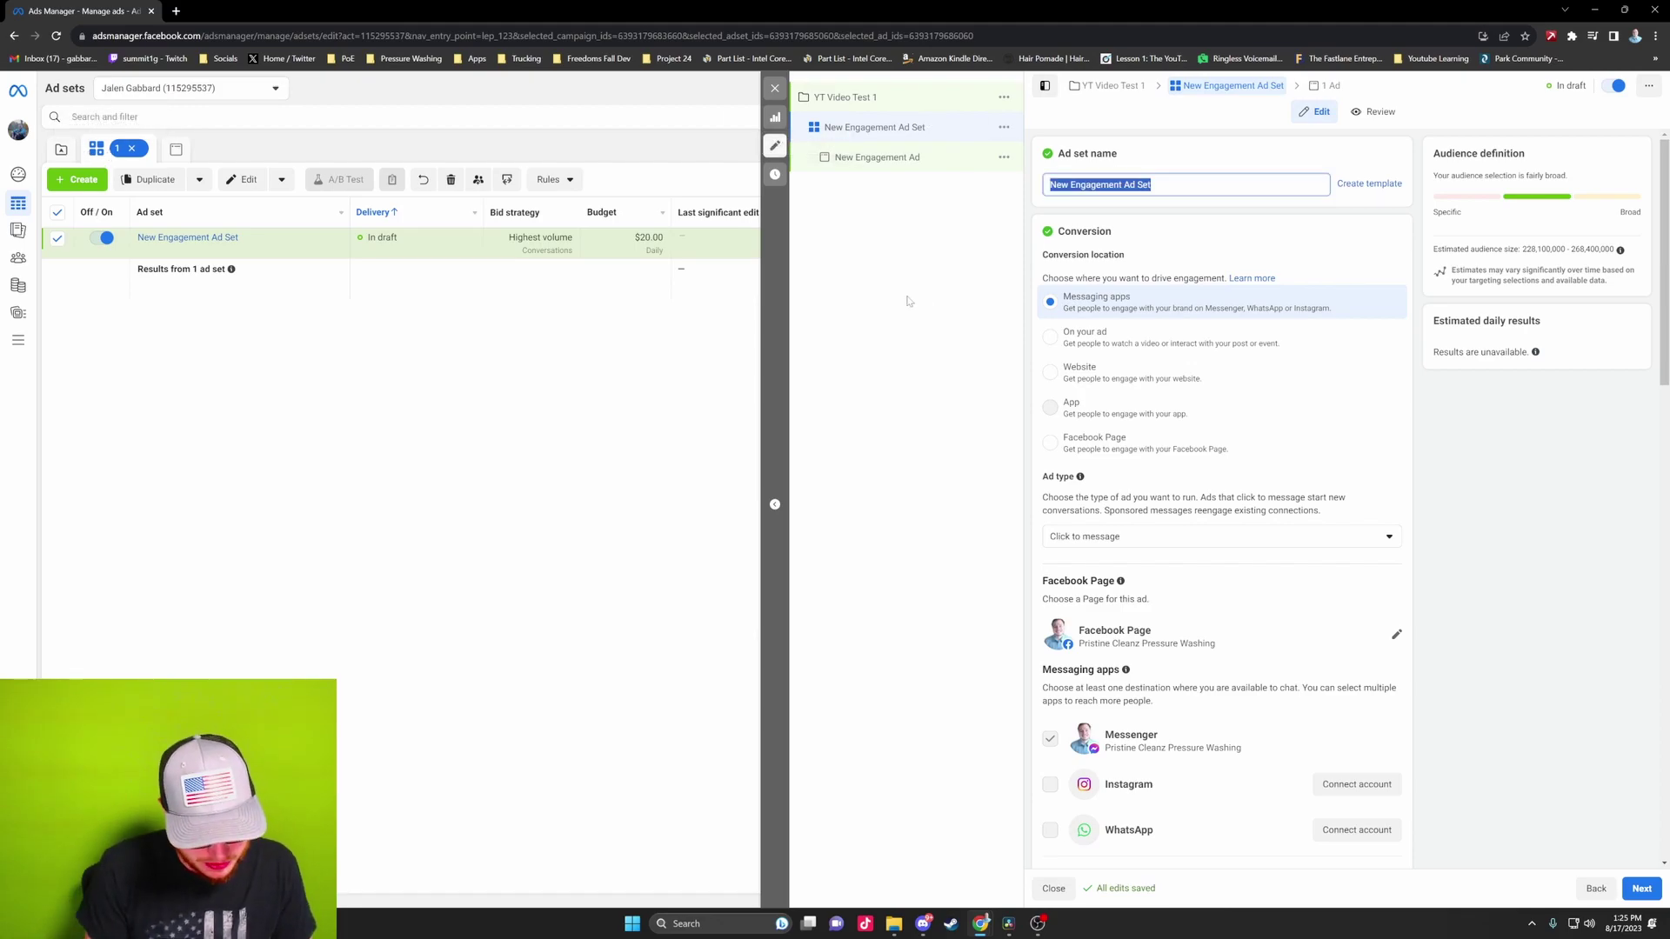
type("YT Vid Ad Se")
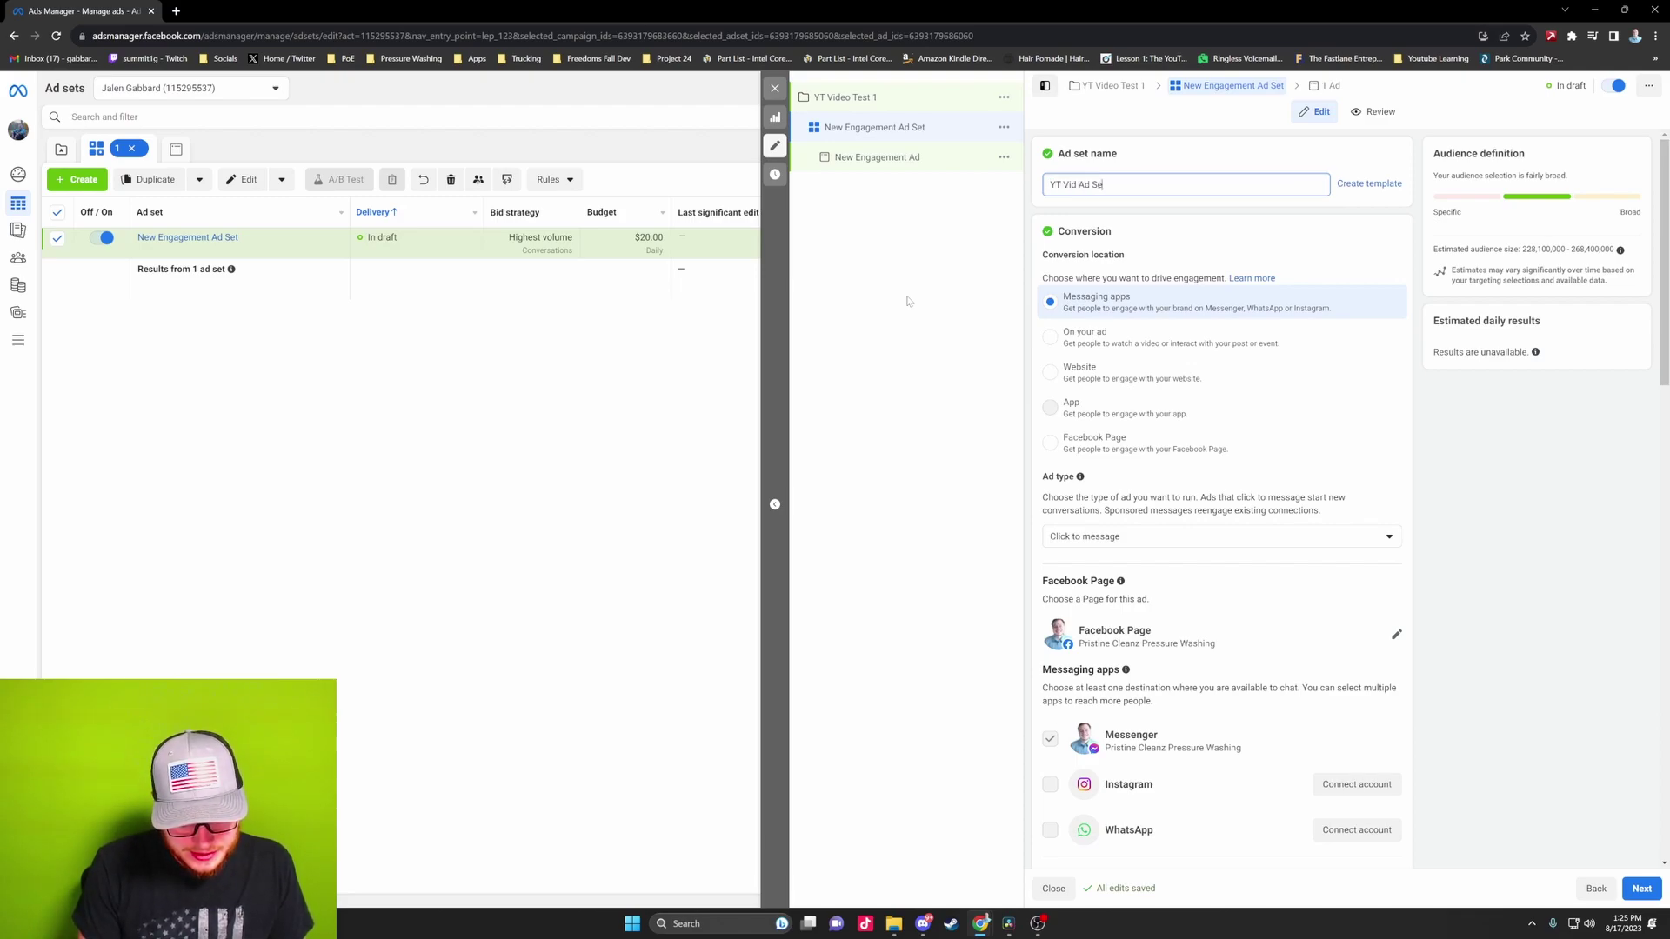
type("t V1 Test")
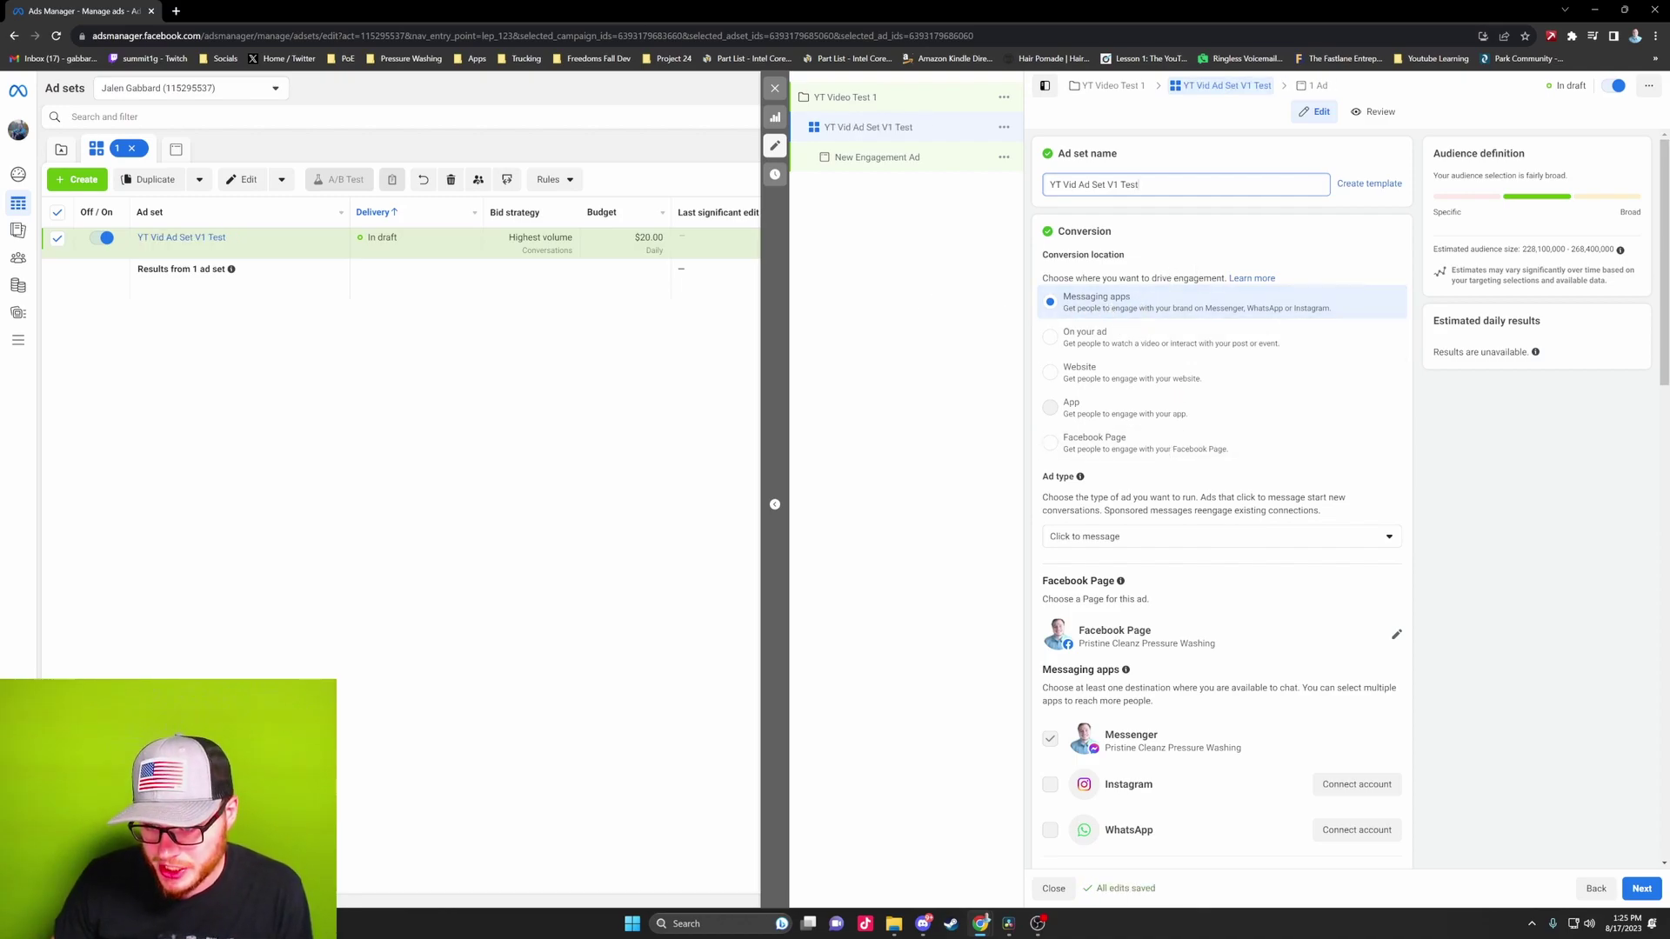
Set the ad set's daily budget to $10.00
scroll(1162, 498, "down", 1)
left_click(1222, 475)
left_click(1220, 472)
scroll(1220, 472, "down", 3)
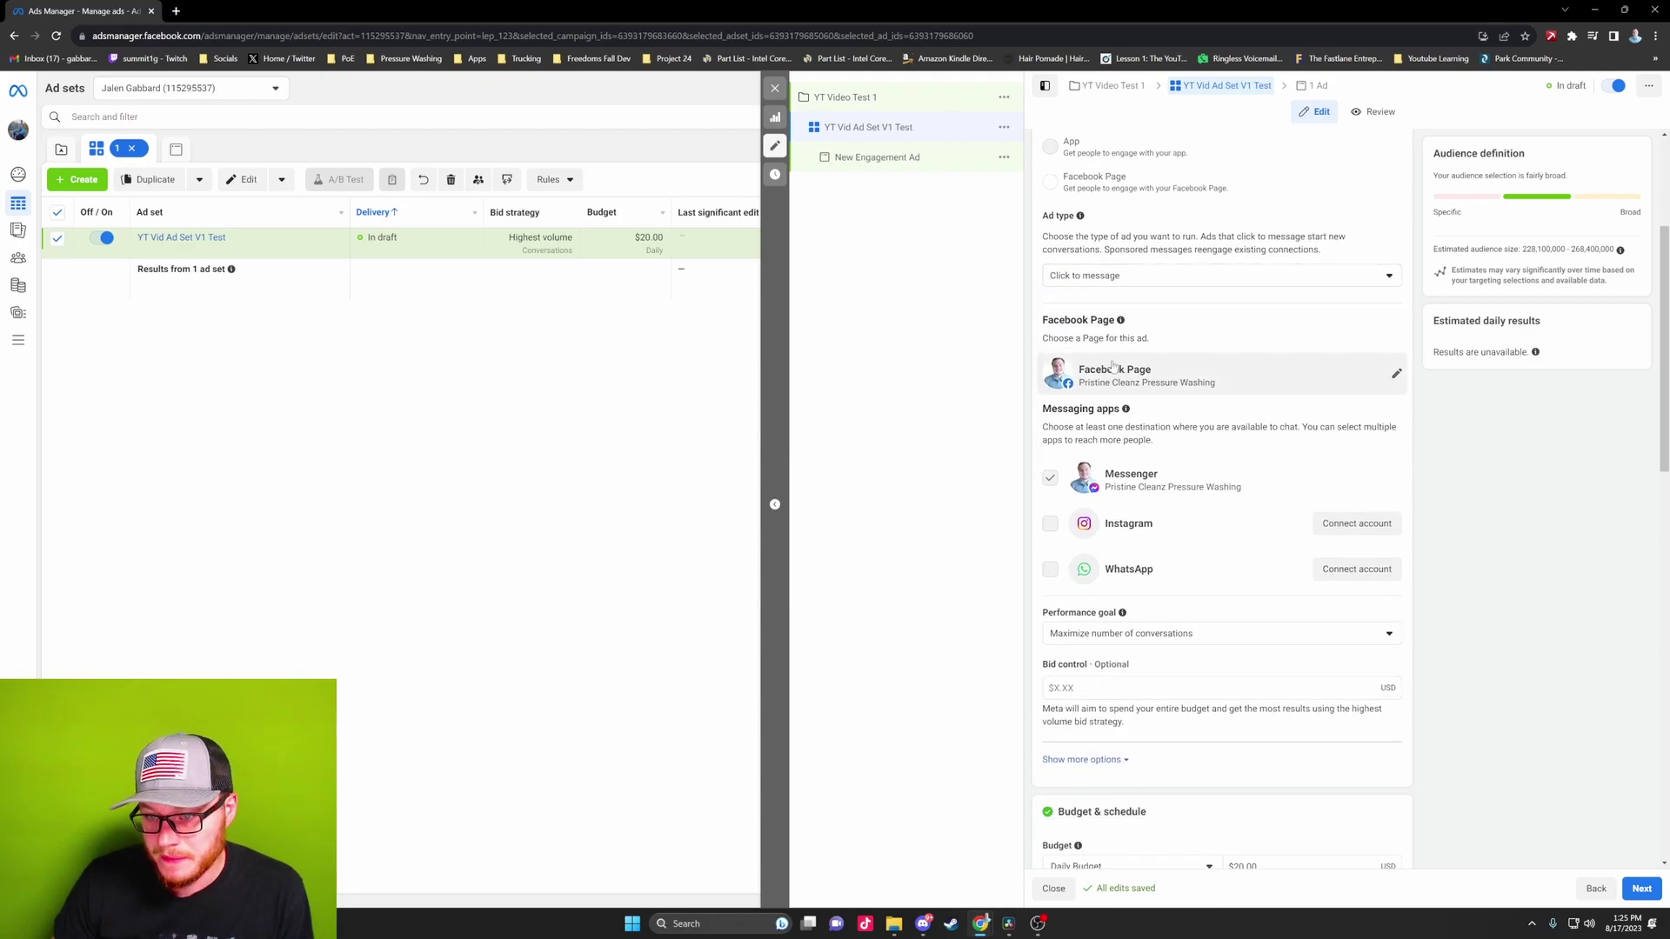
scroll(1146, 384, "down", 2)
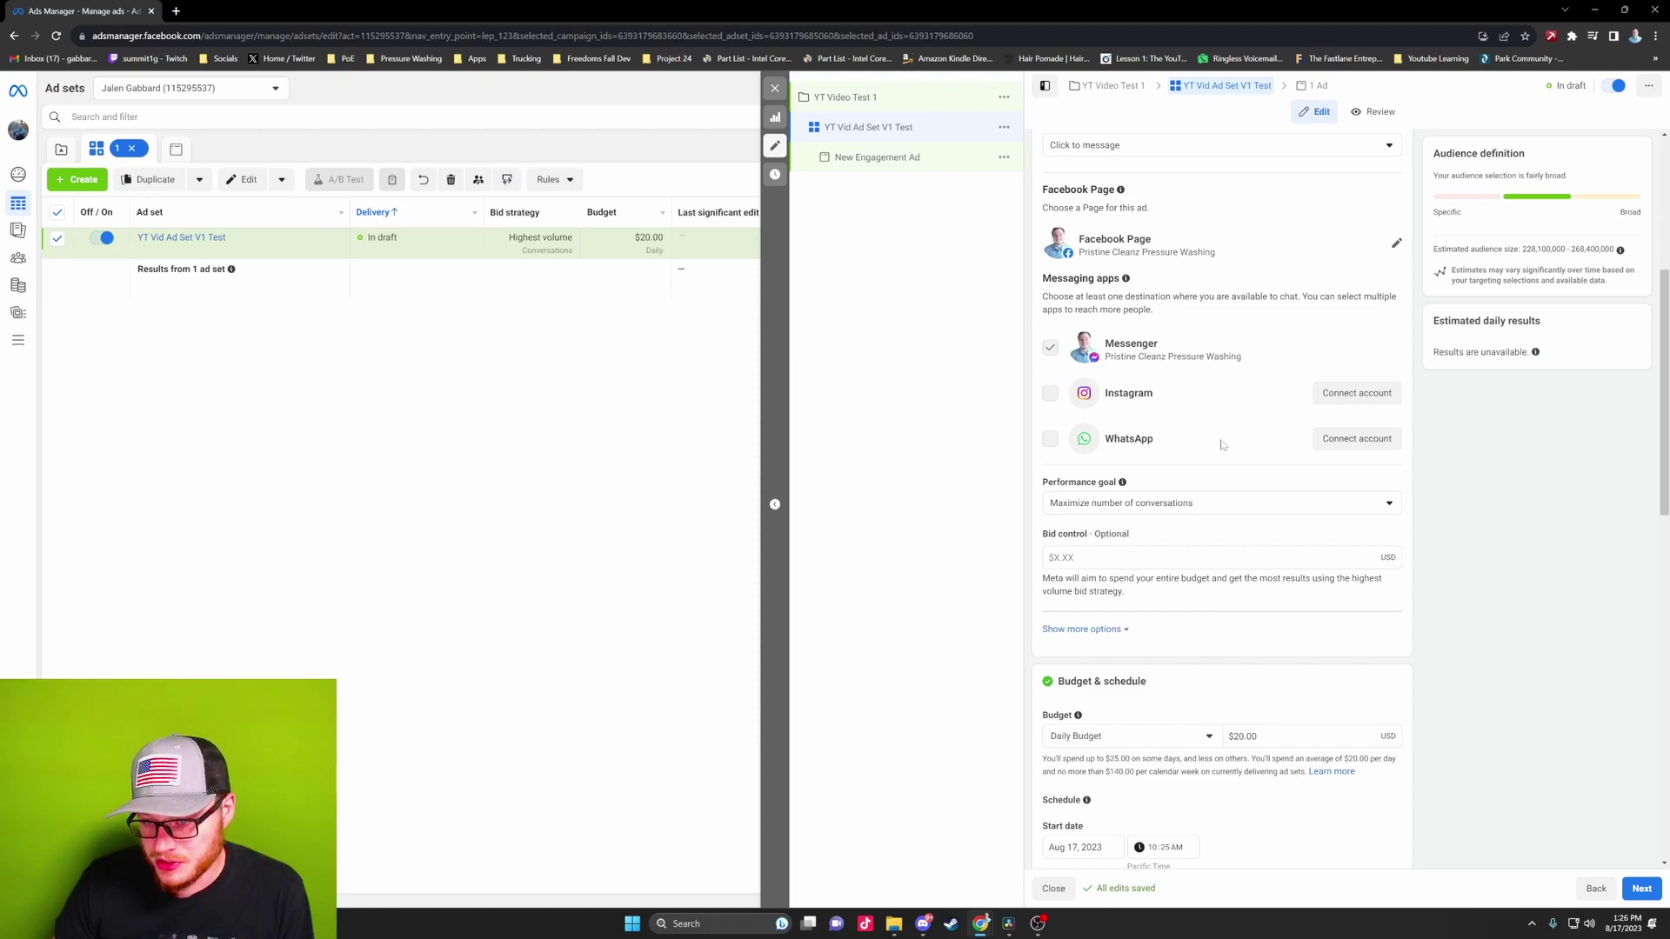
scroll(1222, 443, "down", 2)
scroll(1242, 425, "down", 1)
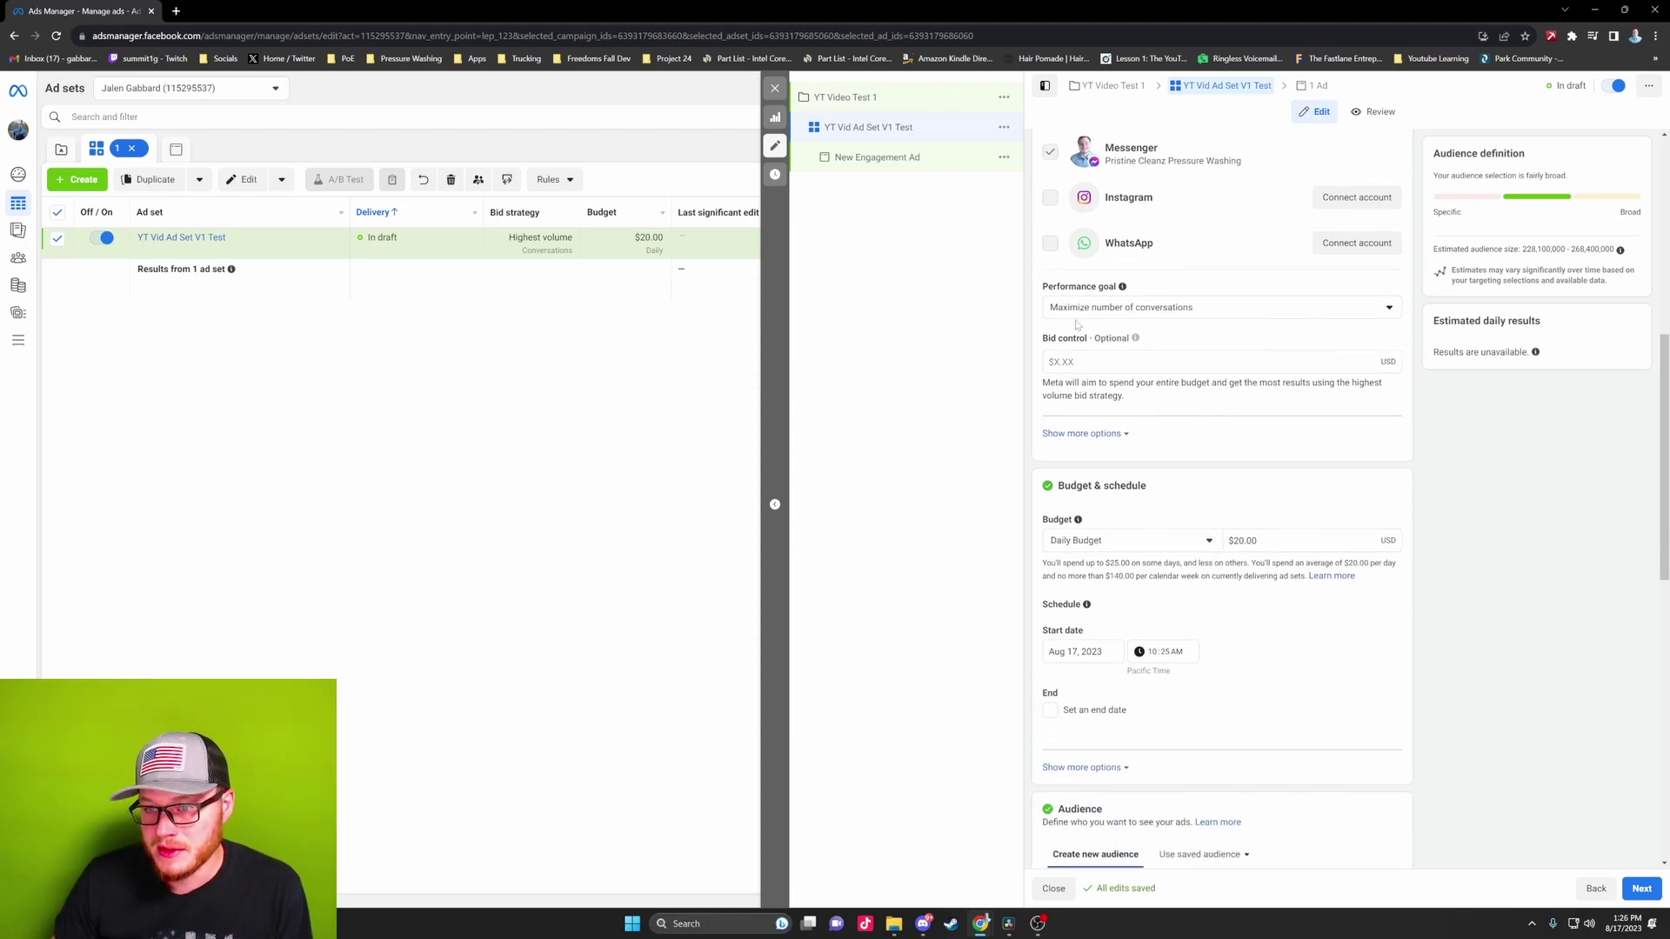
scroll(1166, 403, "down", 2)
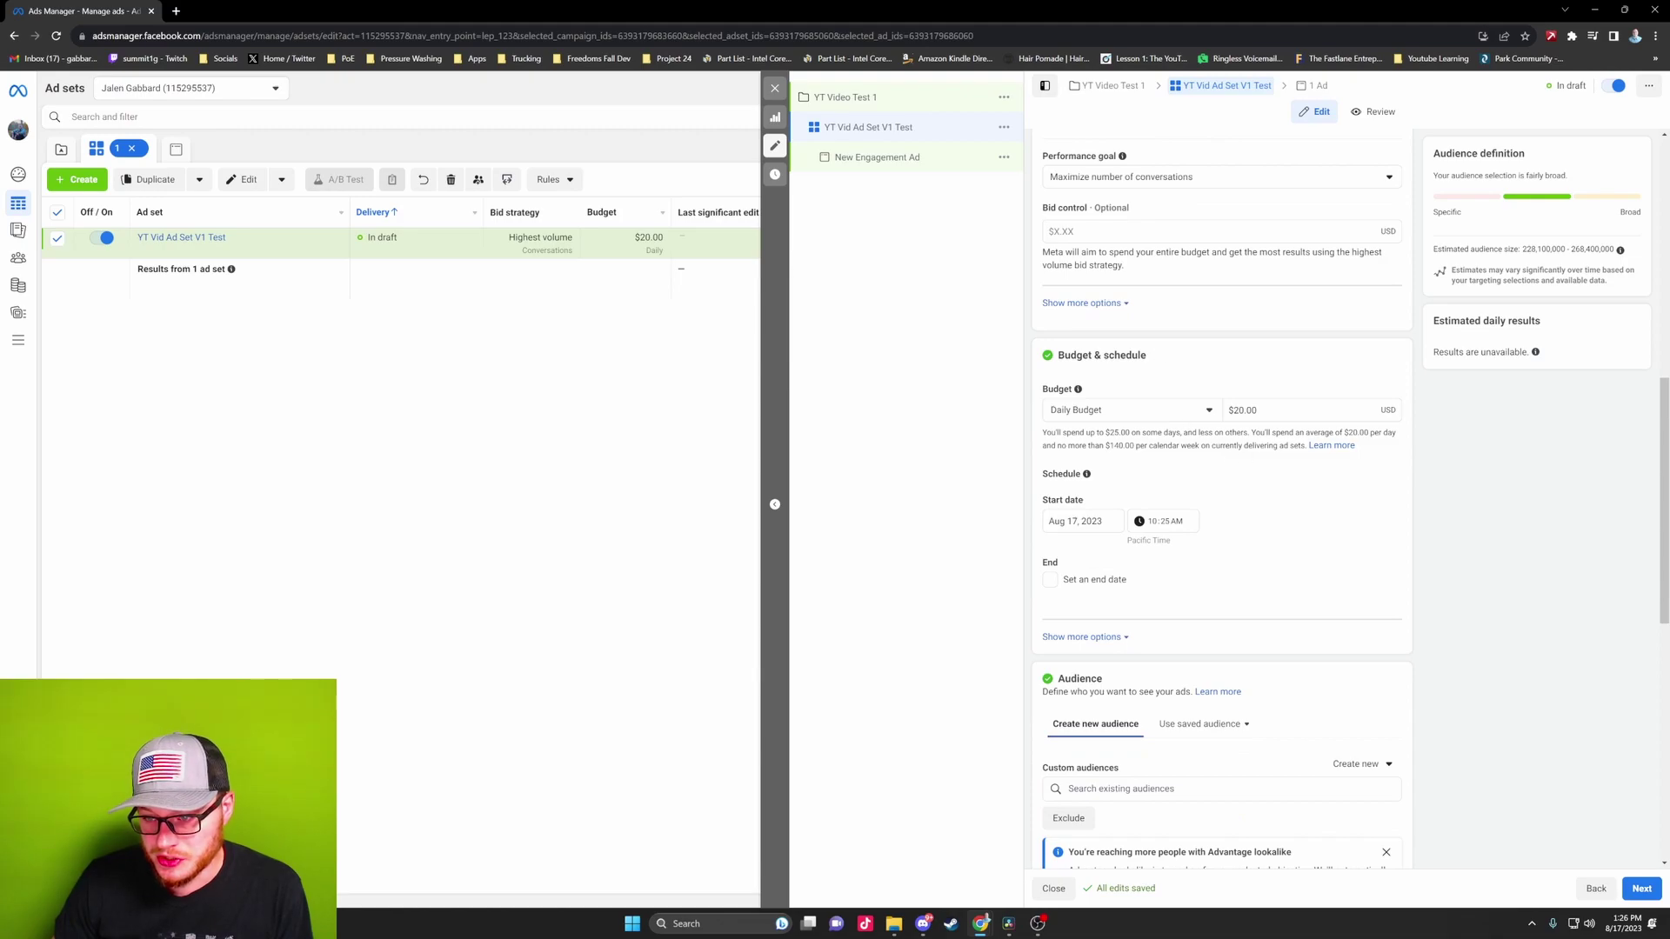
left_click_drag(1258, 410, 1220, 421)
type("10")
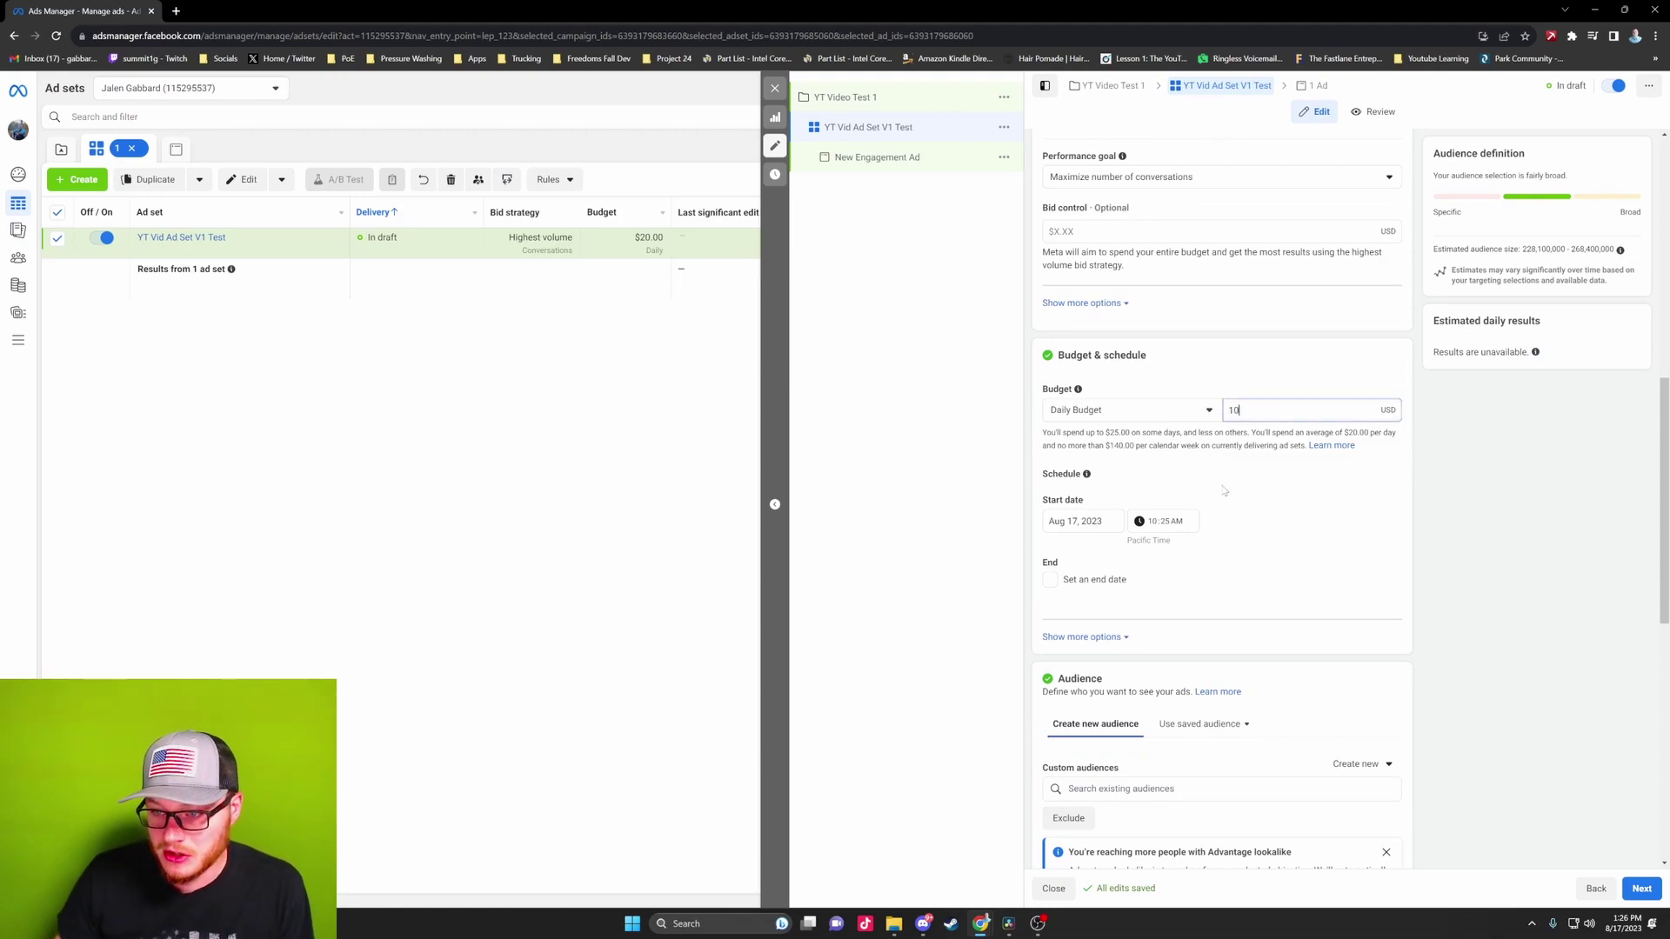
left_click(1223, 492)
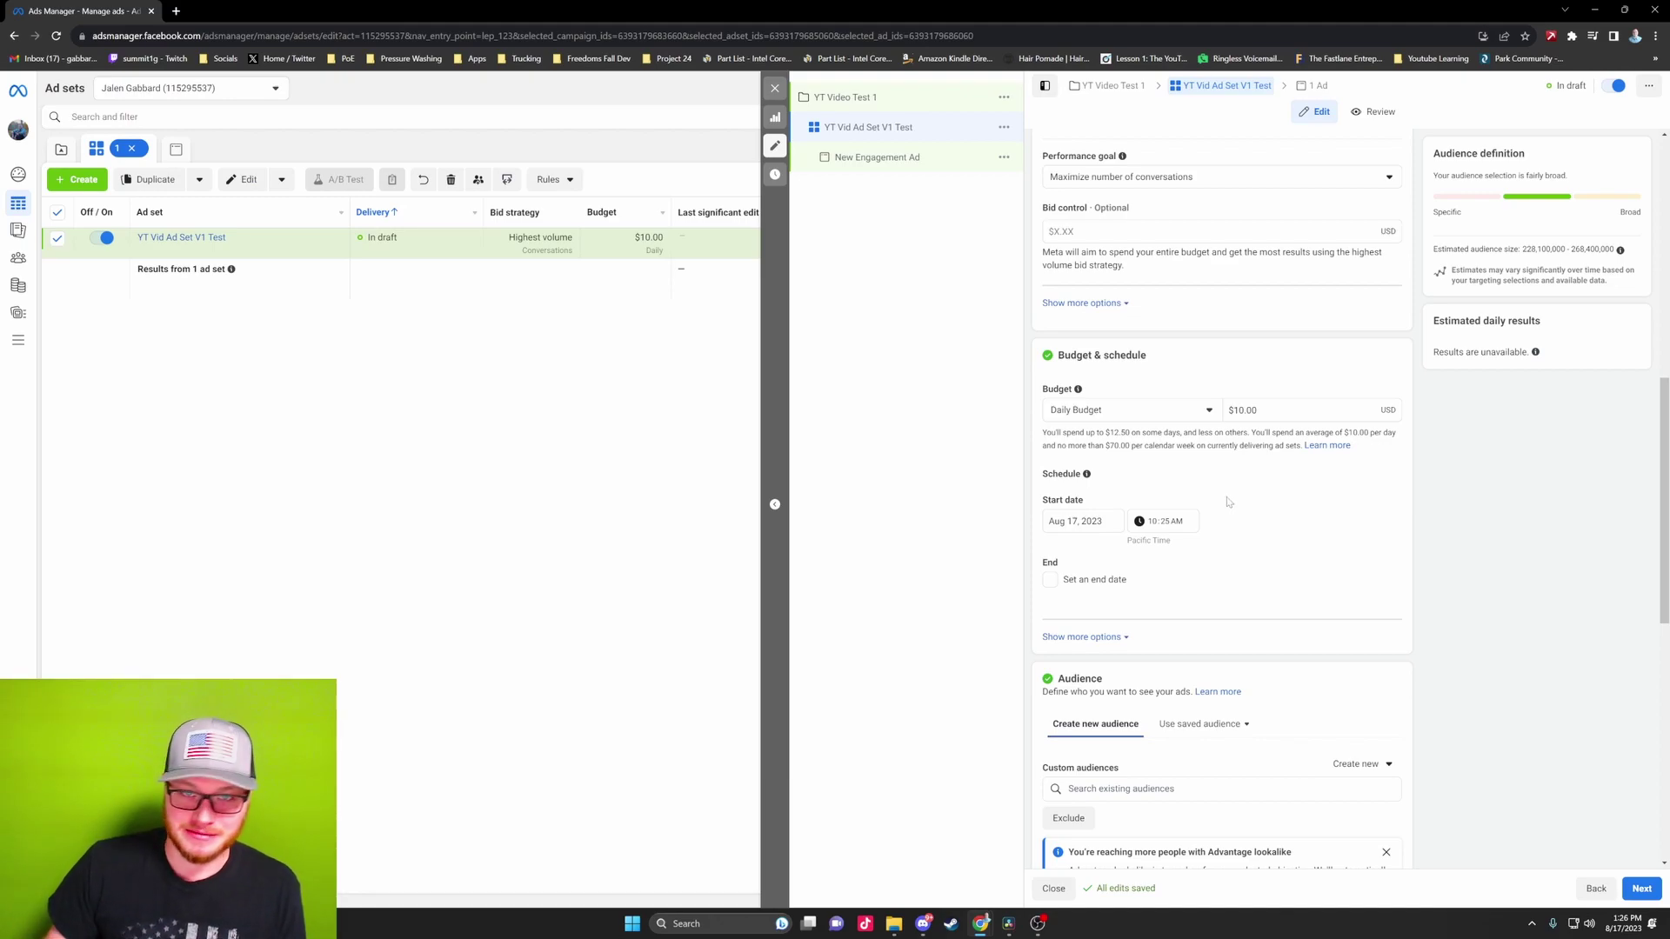
left_click(1257, 410)
left_click(1260, 483)
left_click(1270, 412)
left_click(1268, 489)
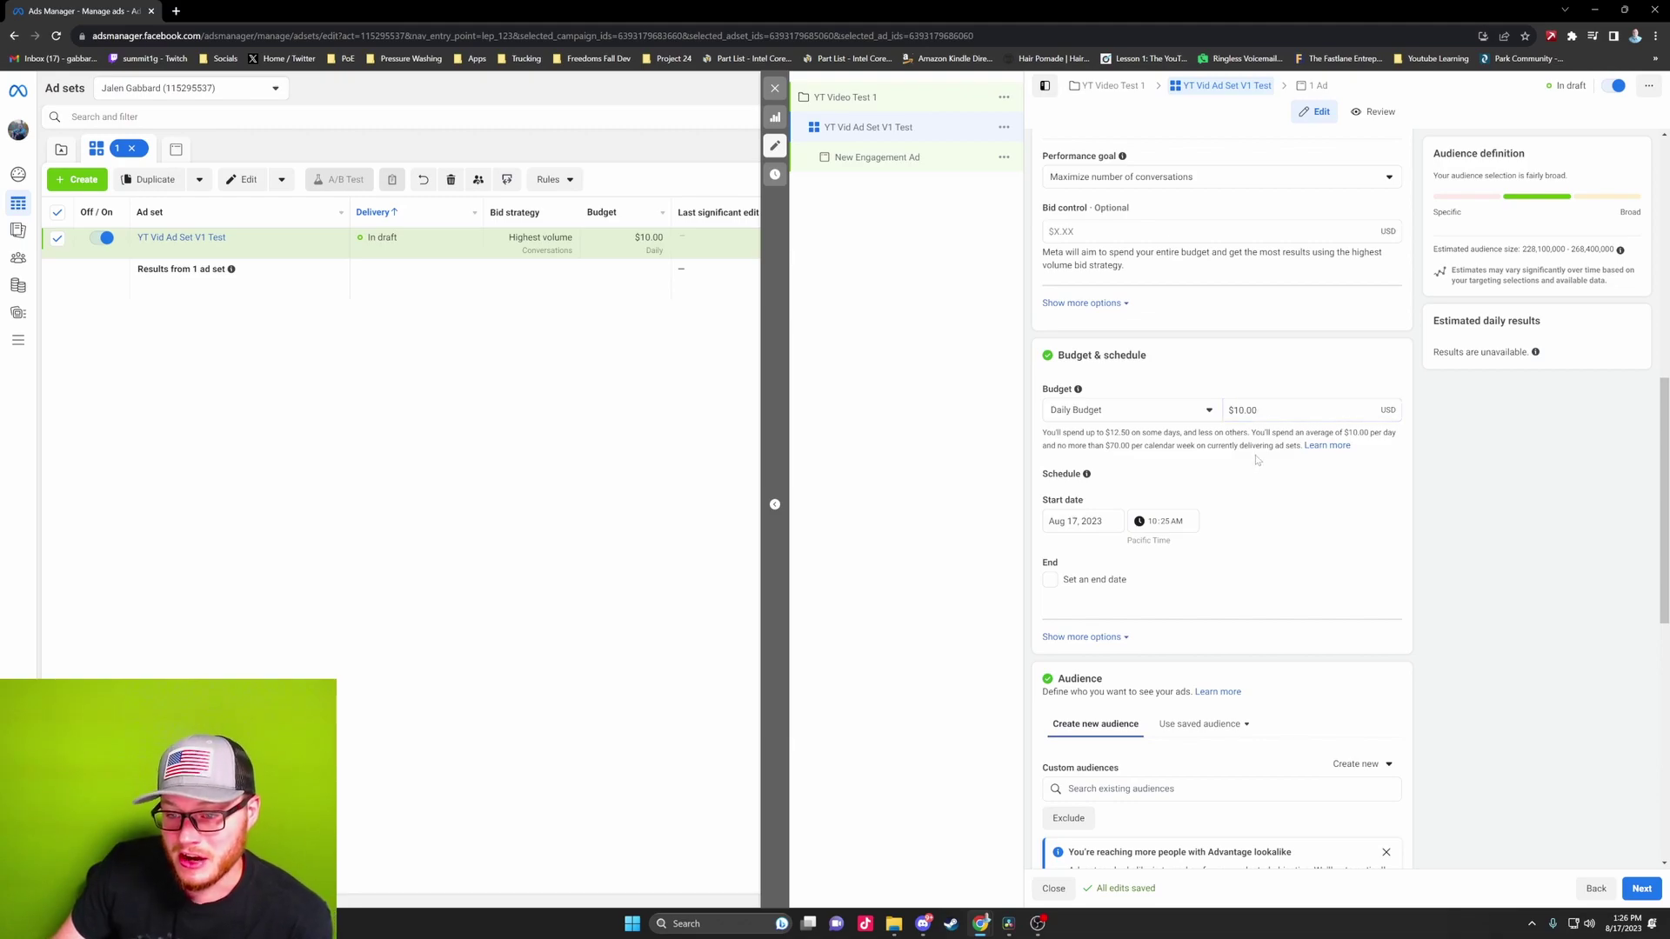
left_click_drag(1042, 432, 1183, 445)
left_click(1305, 409)
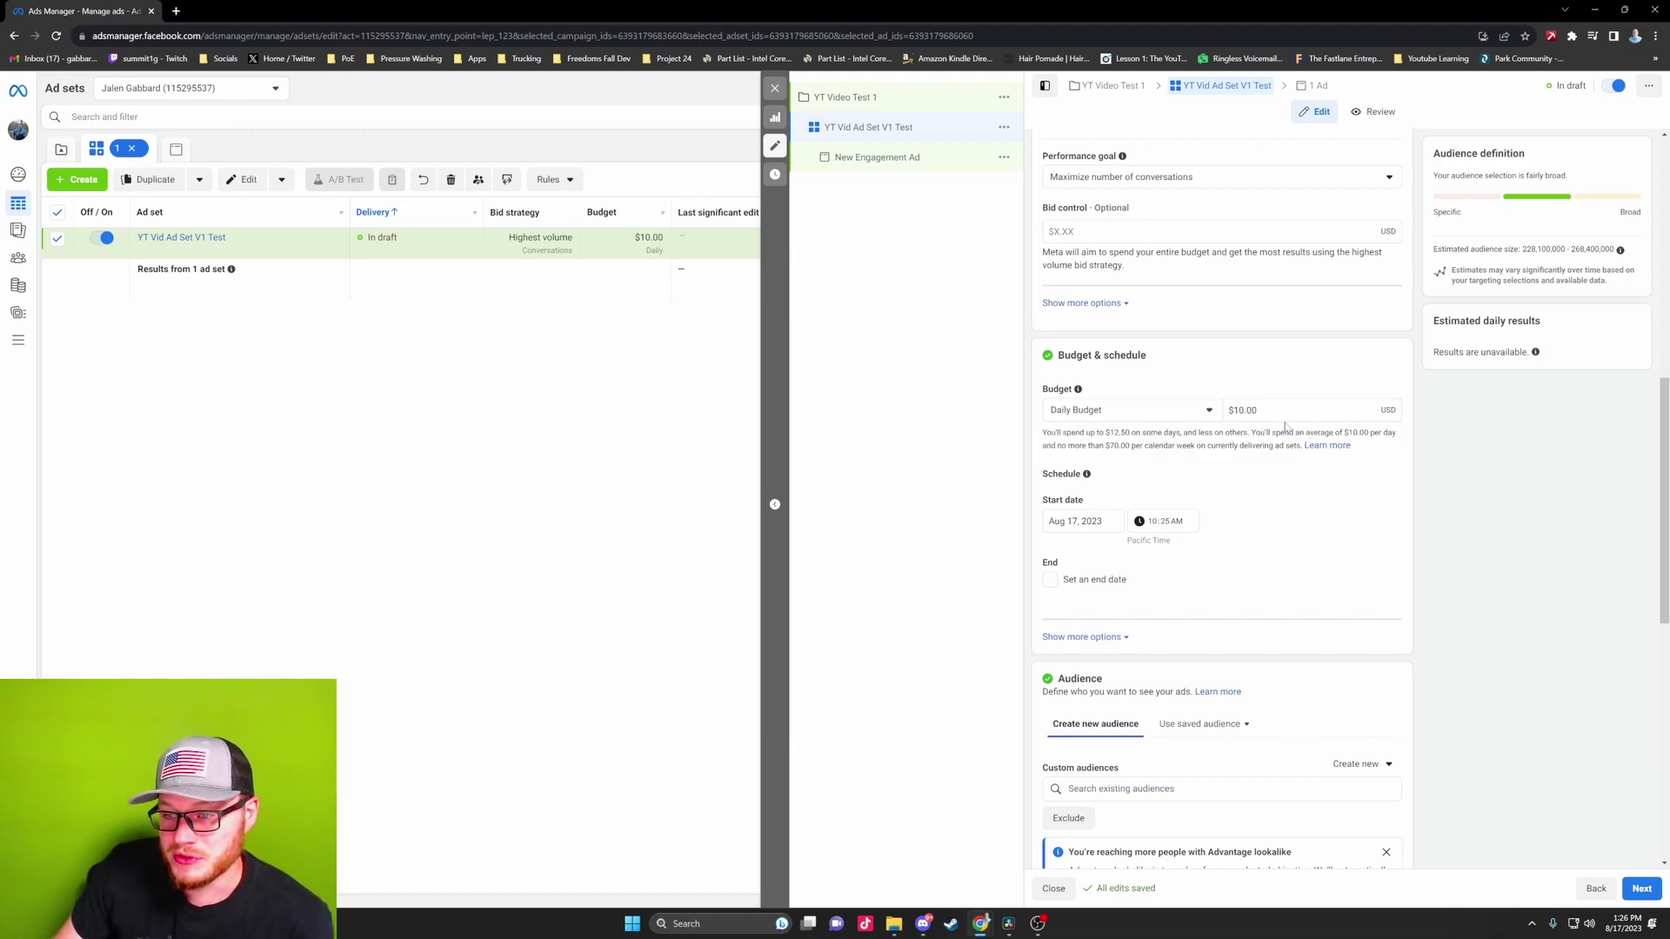
left_click(1279, 419)
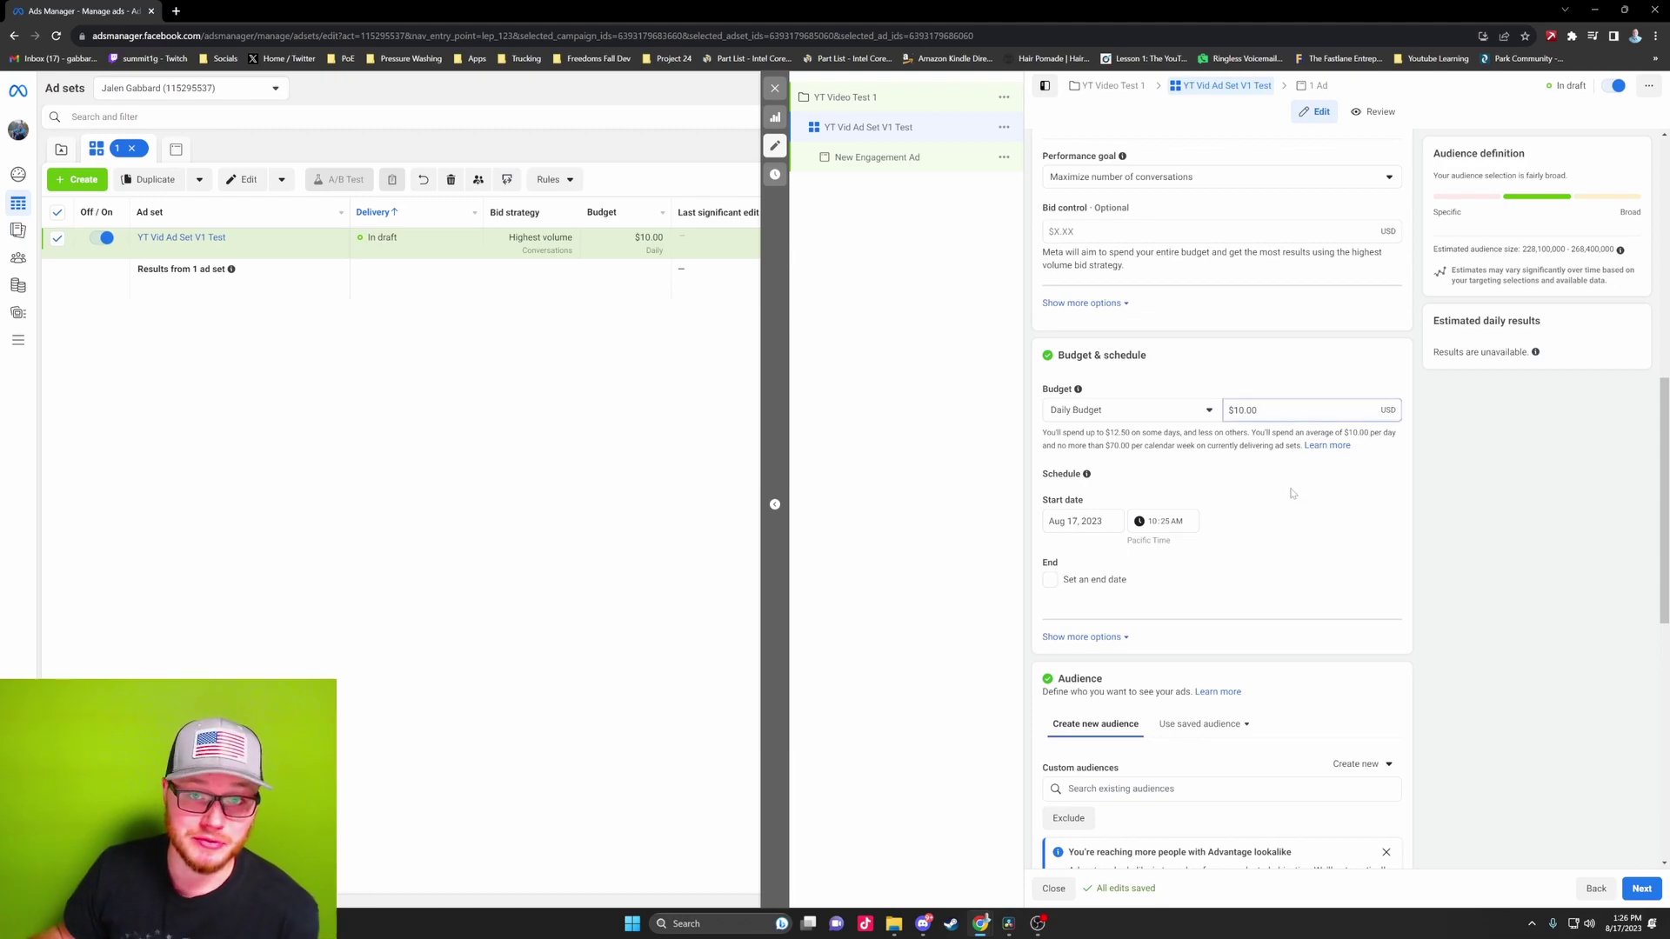
left_click(1291, 493)
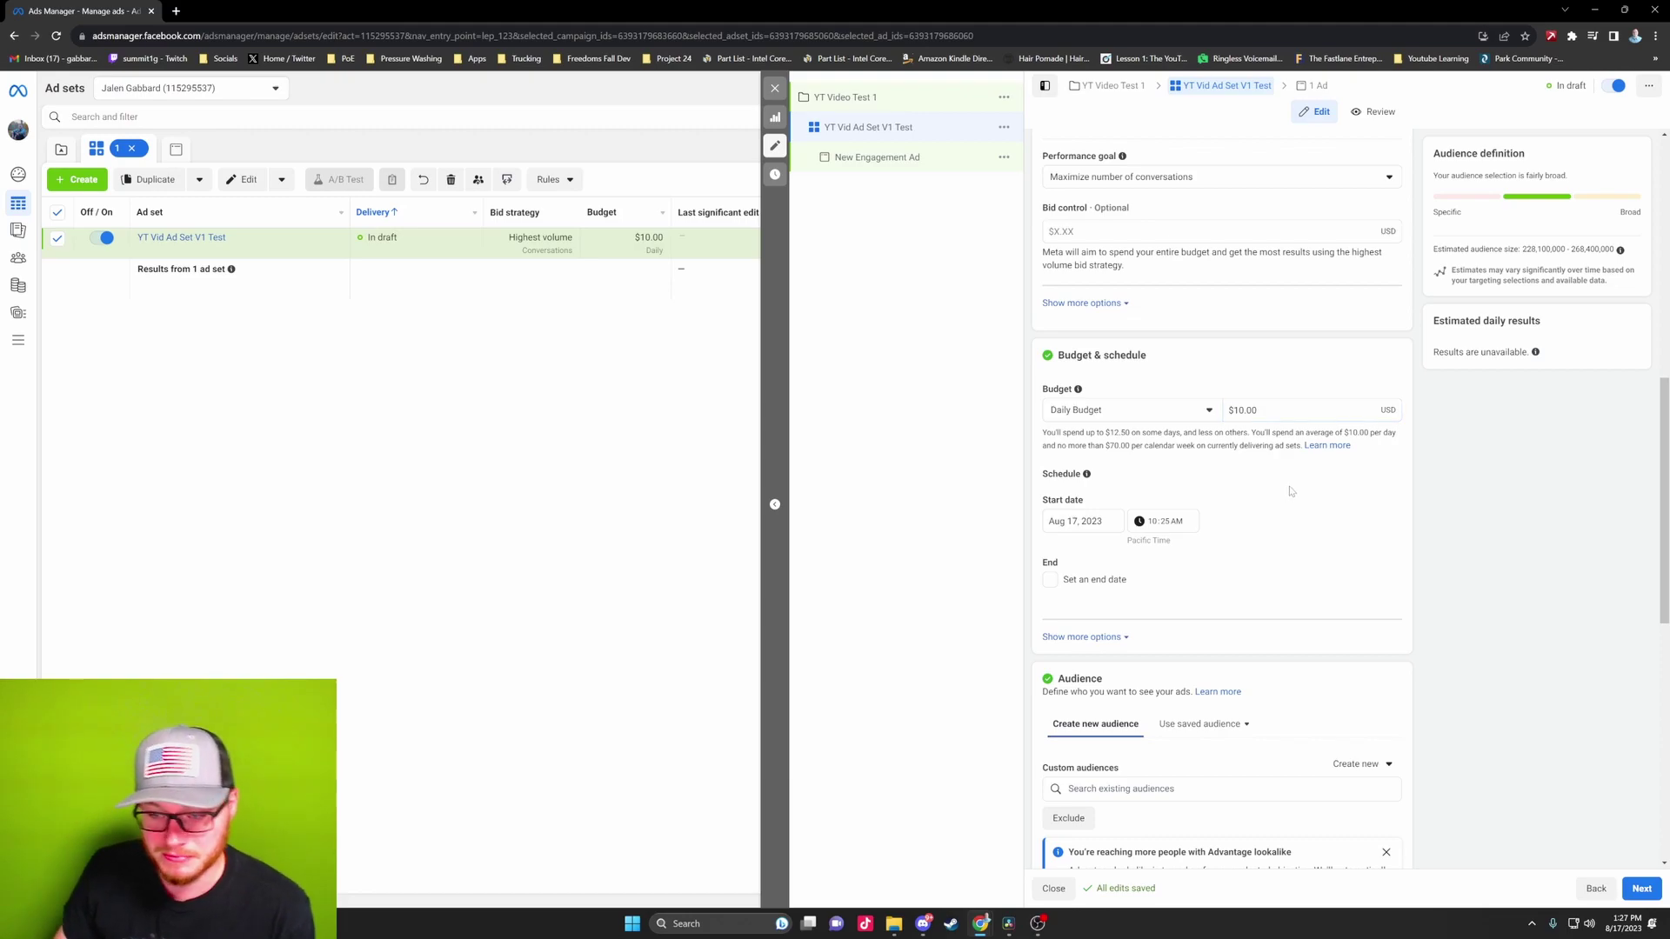
Dismiss the Advantage lookalike notice and remove United States from the ad set's audience locations
scroll(1272, 510, "down", 2)
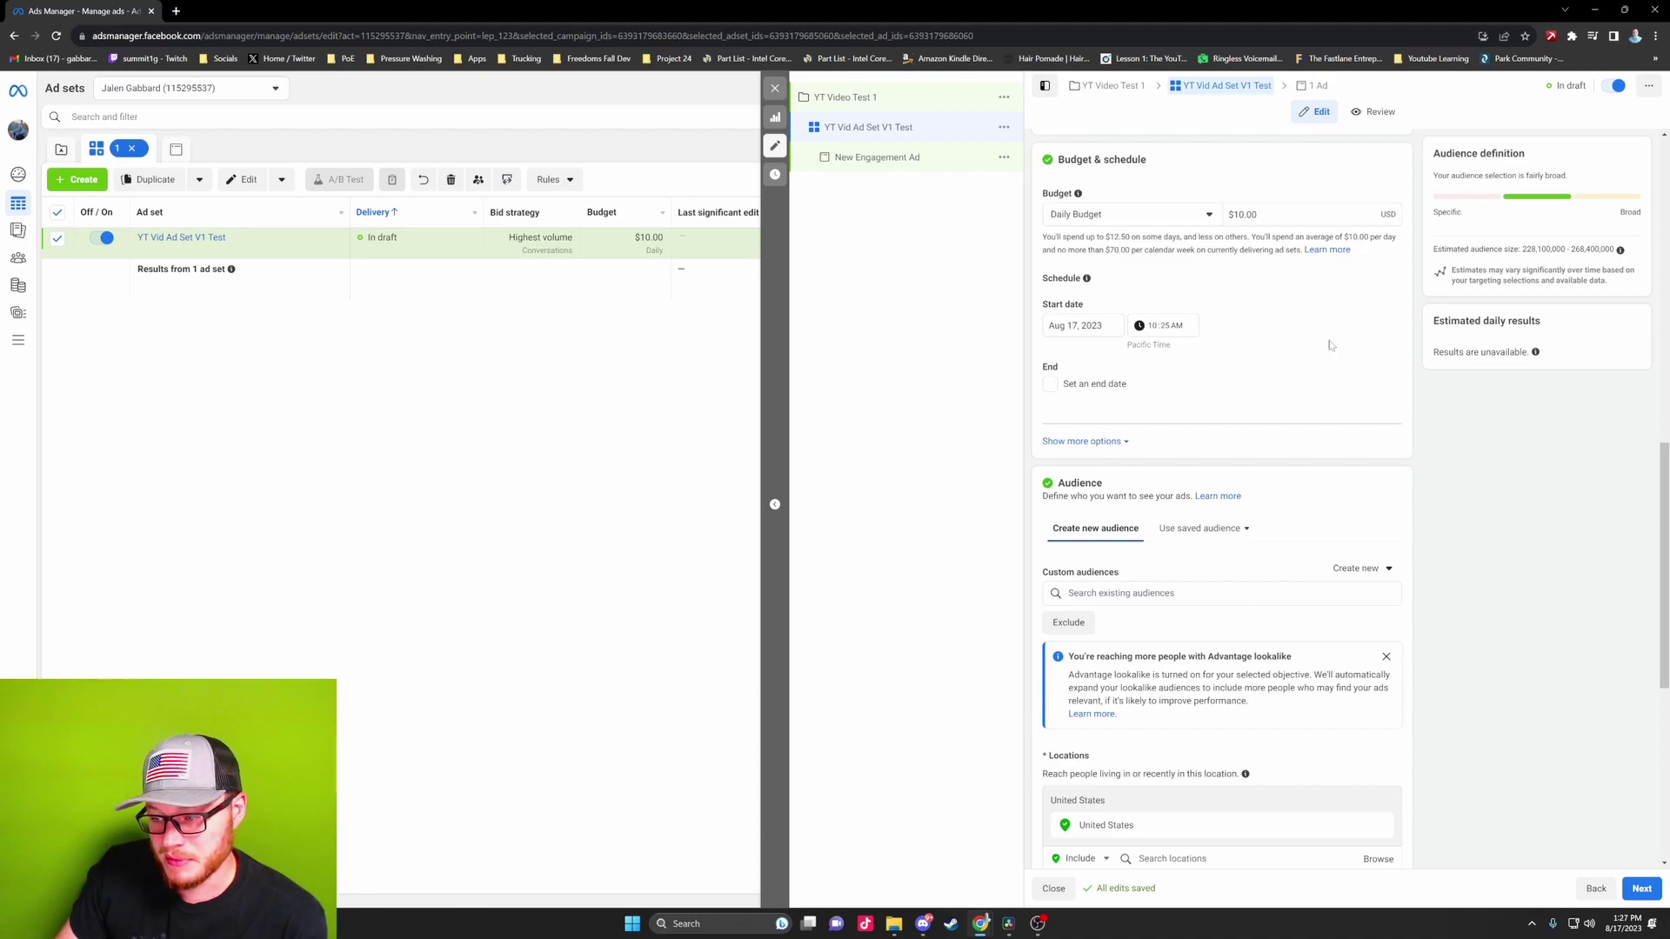
scroll(1200, 297, "down", 1)
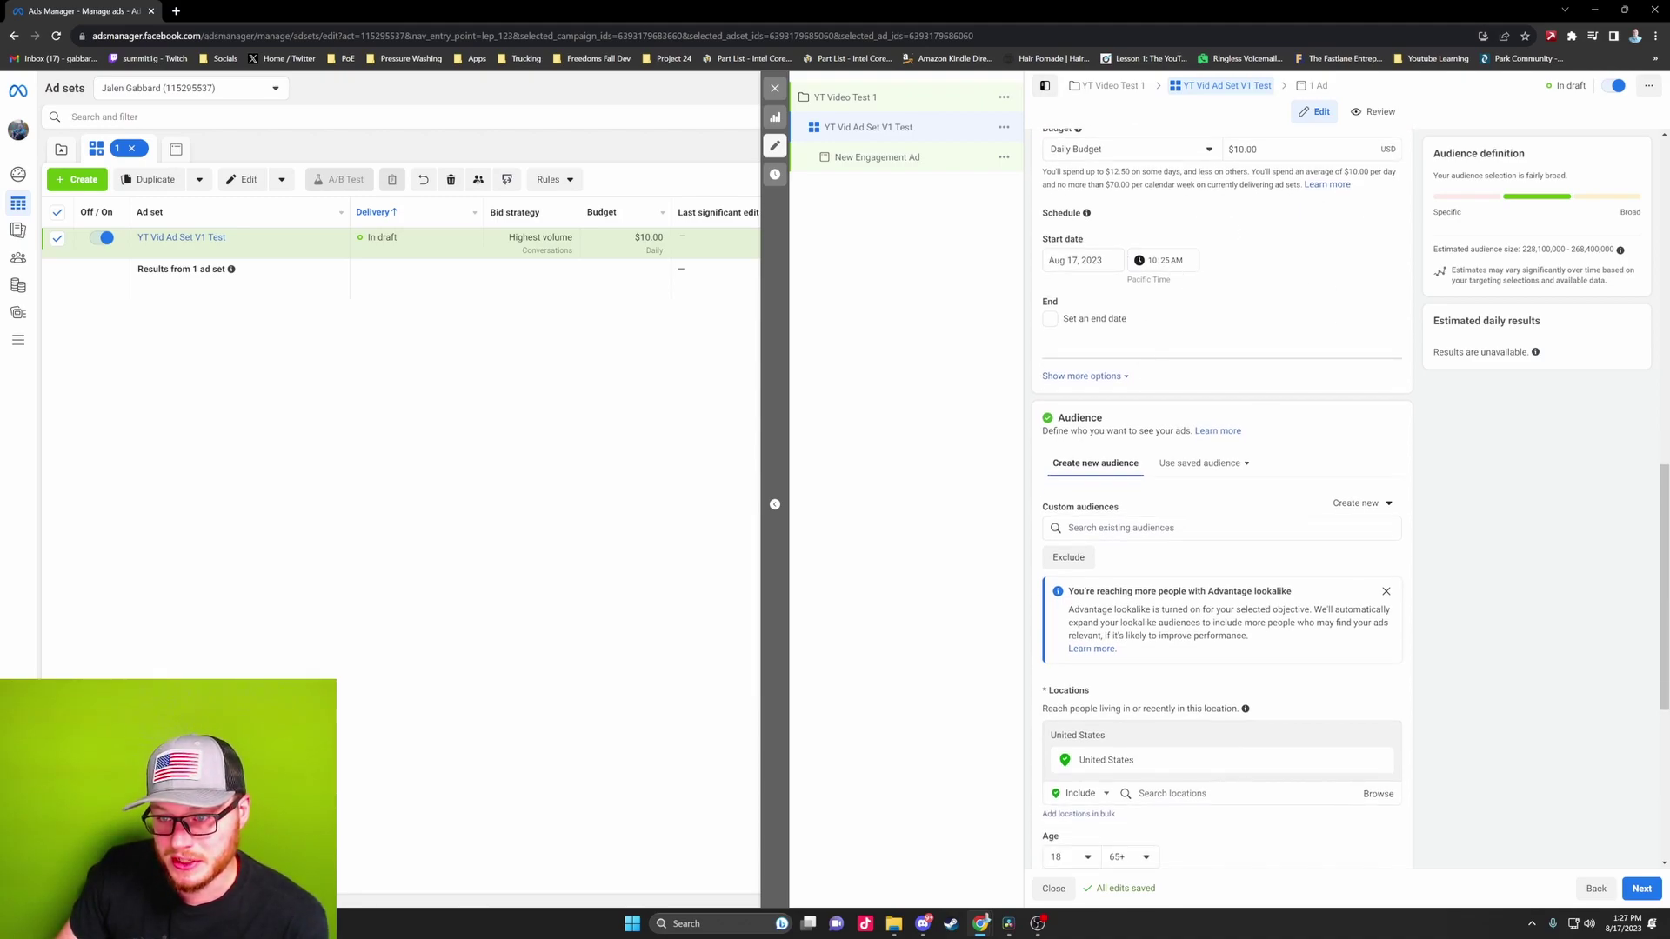
scroll(1257, 416, "down", 1)
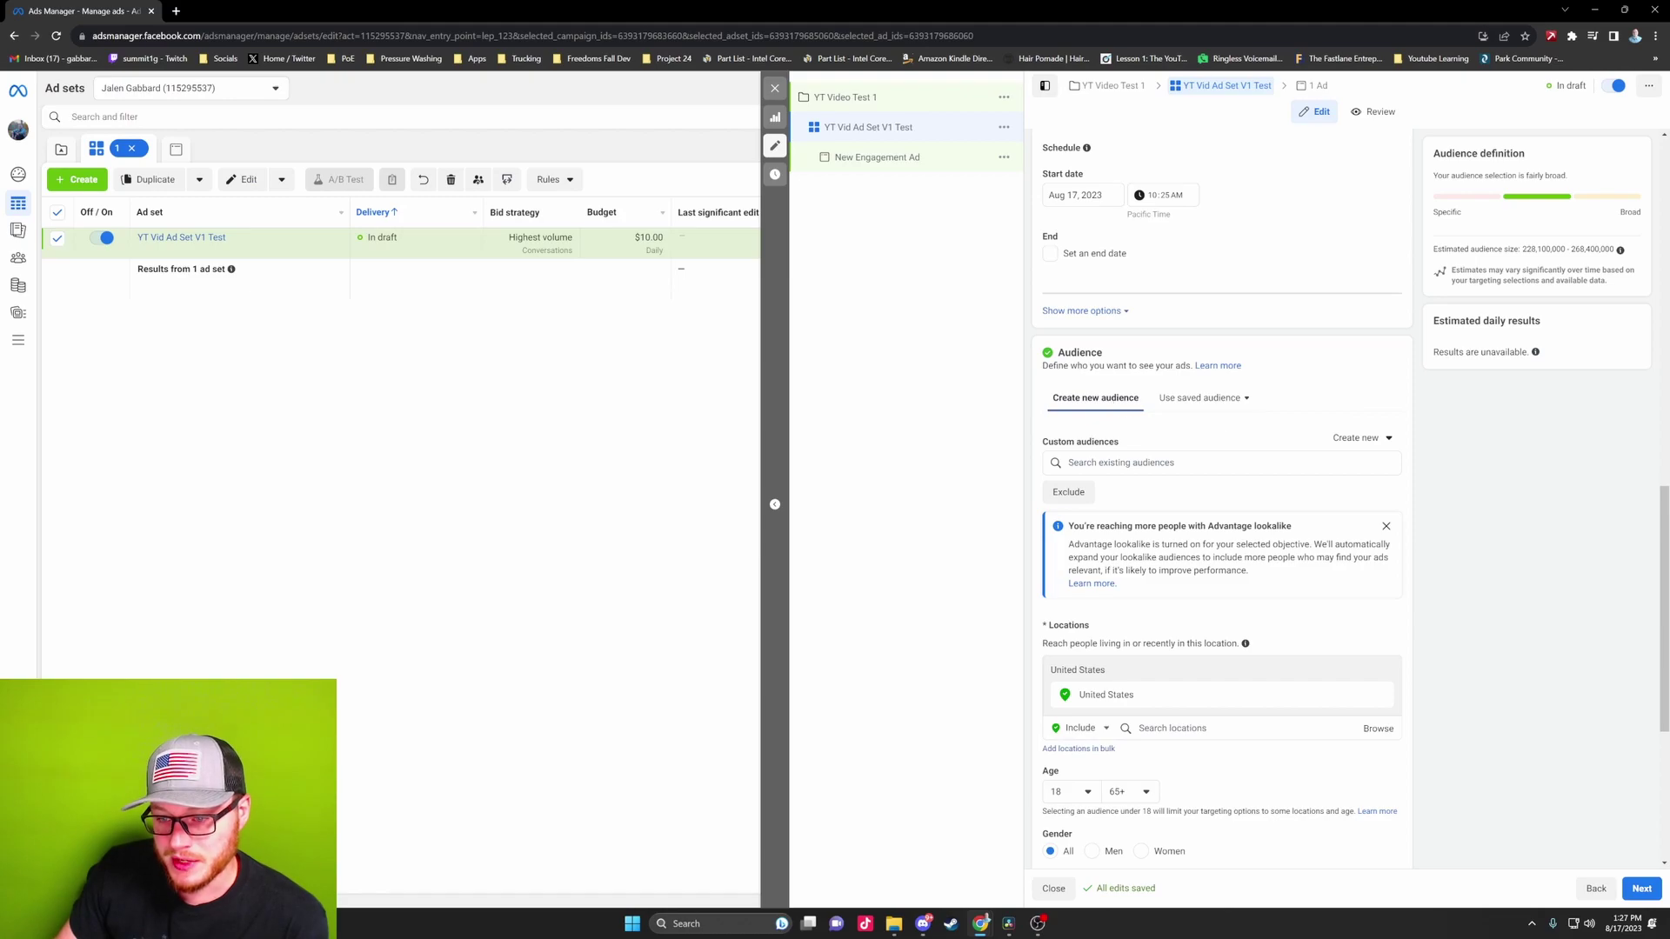
left_click(1386, 527)
scroll(1146, 510, "down", 2)
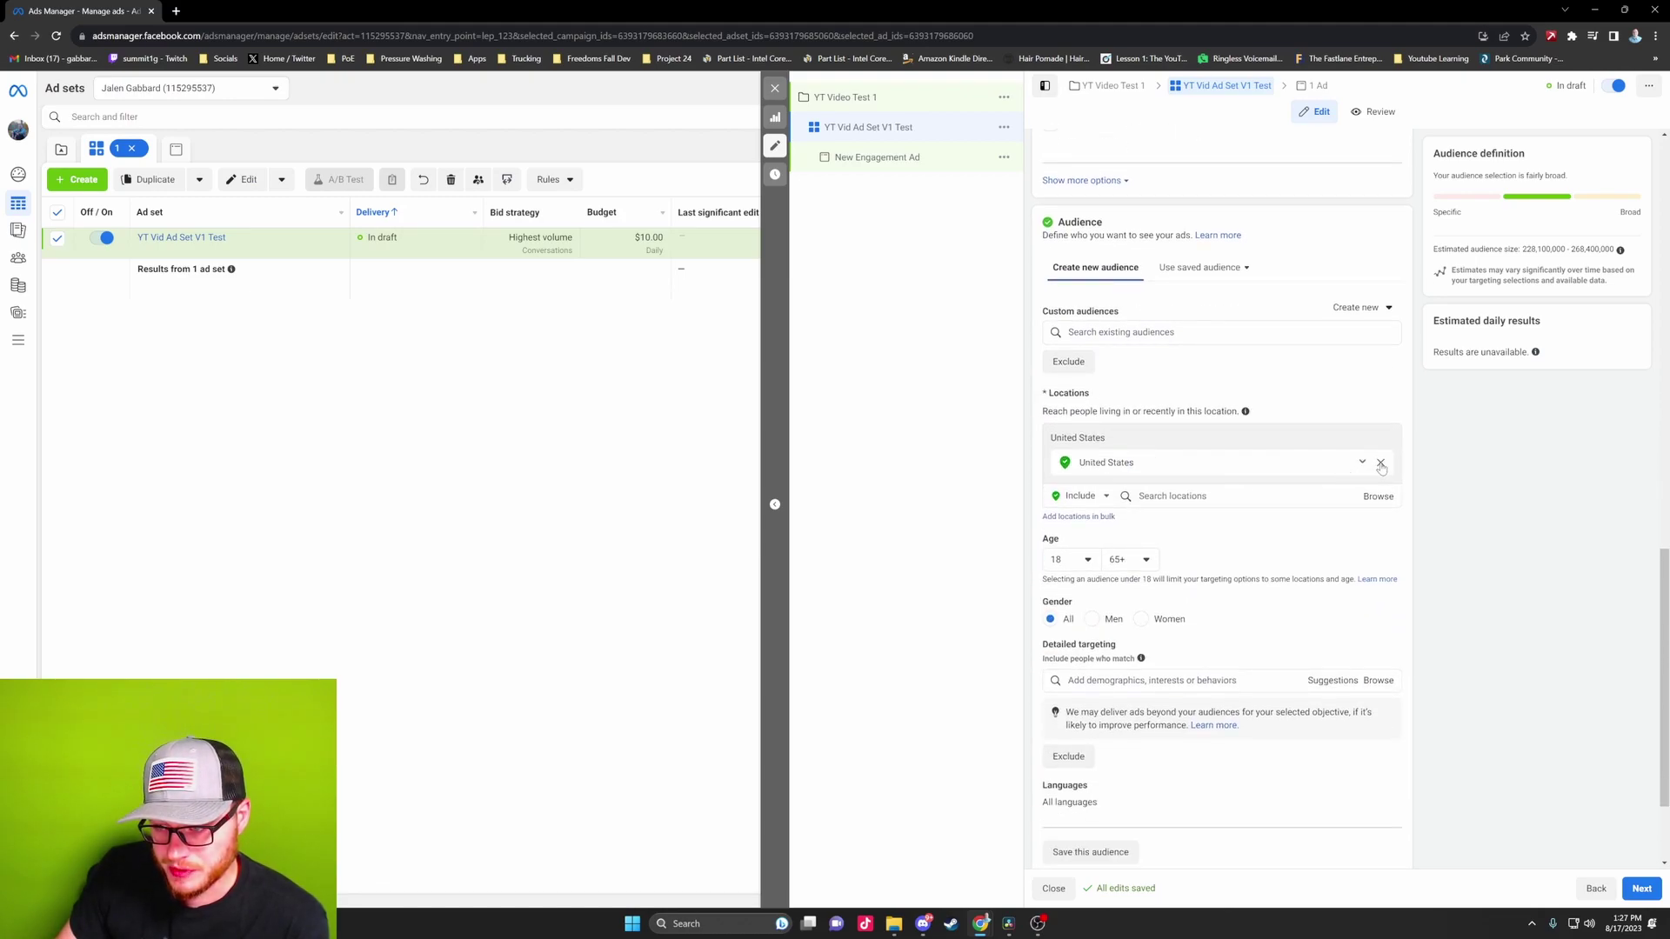
left_click(1381, 464)
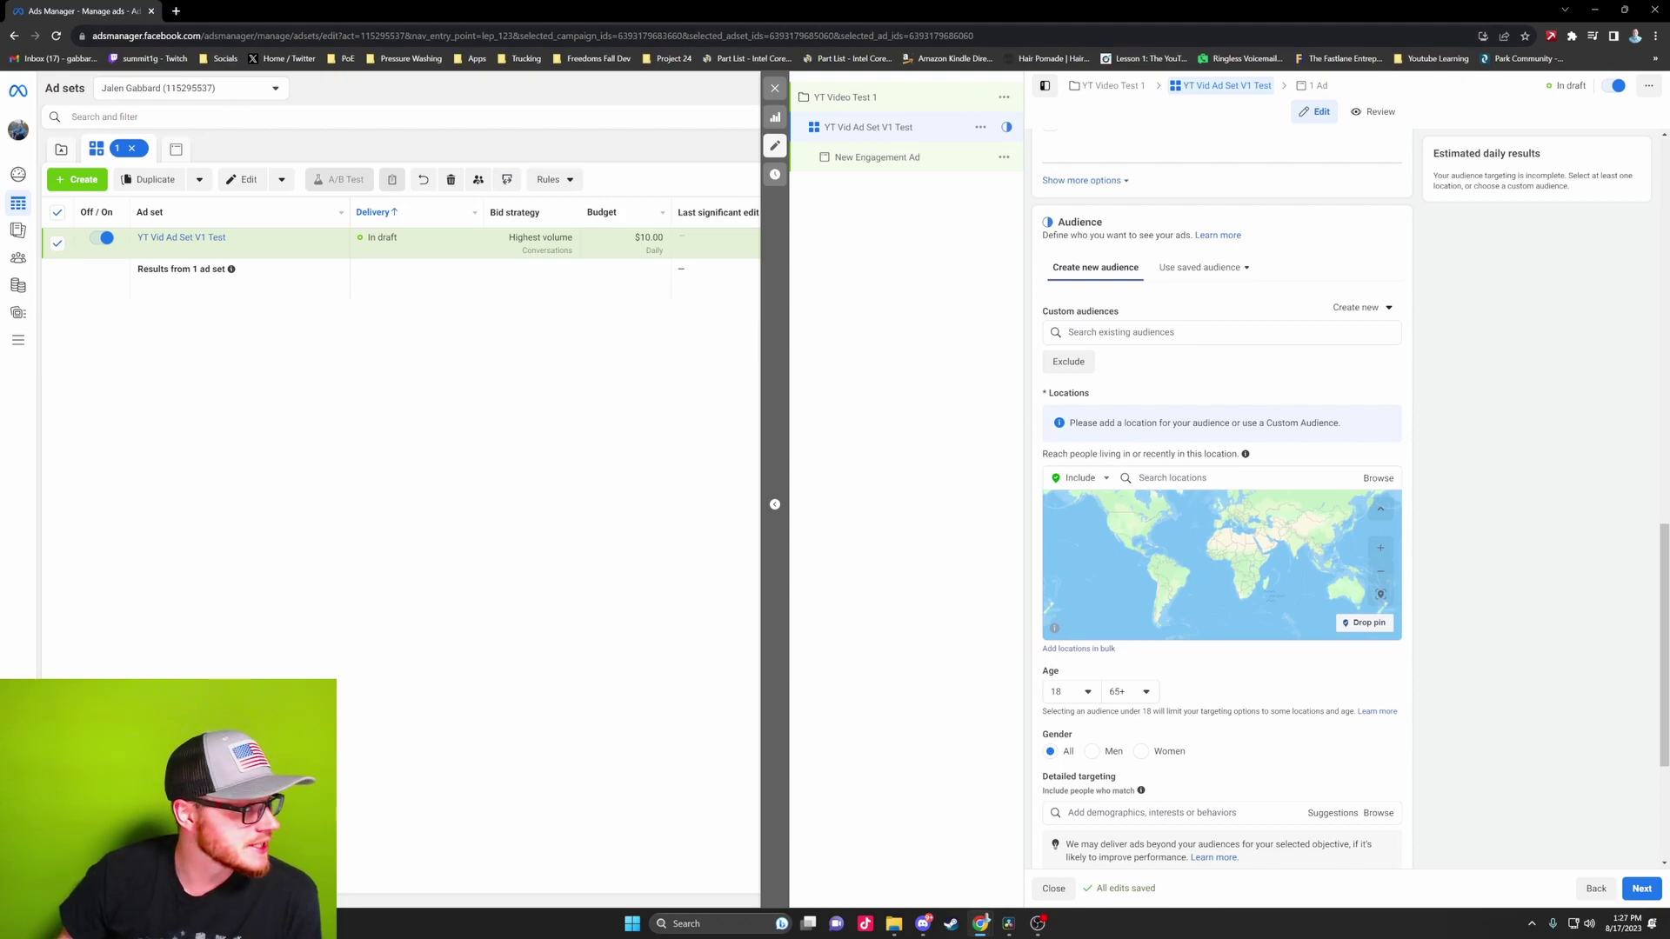
Open eddm.usps.com in a new browser tab and search for mail routes in nicholasville, ky
left_click(177, 11)
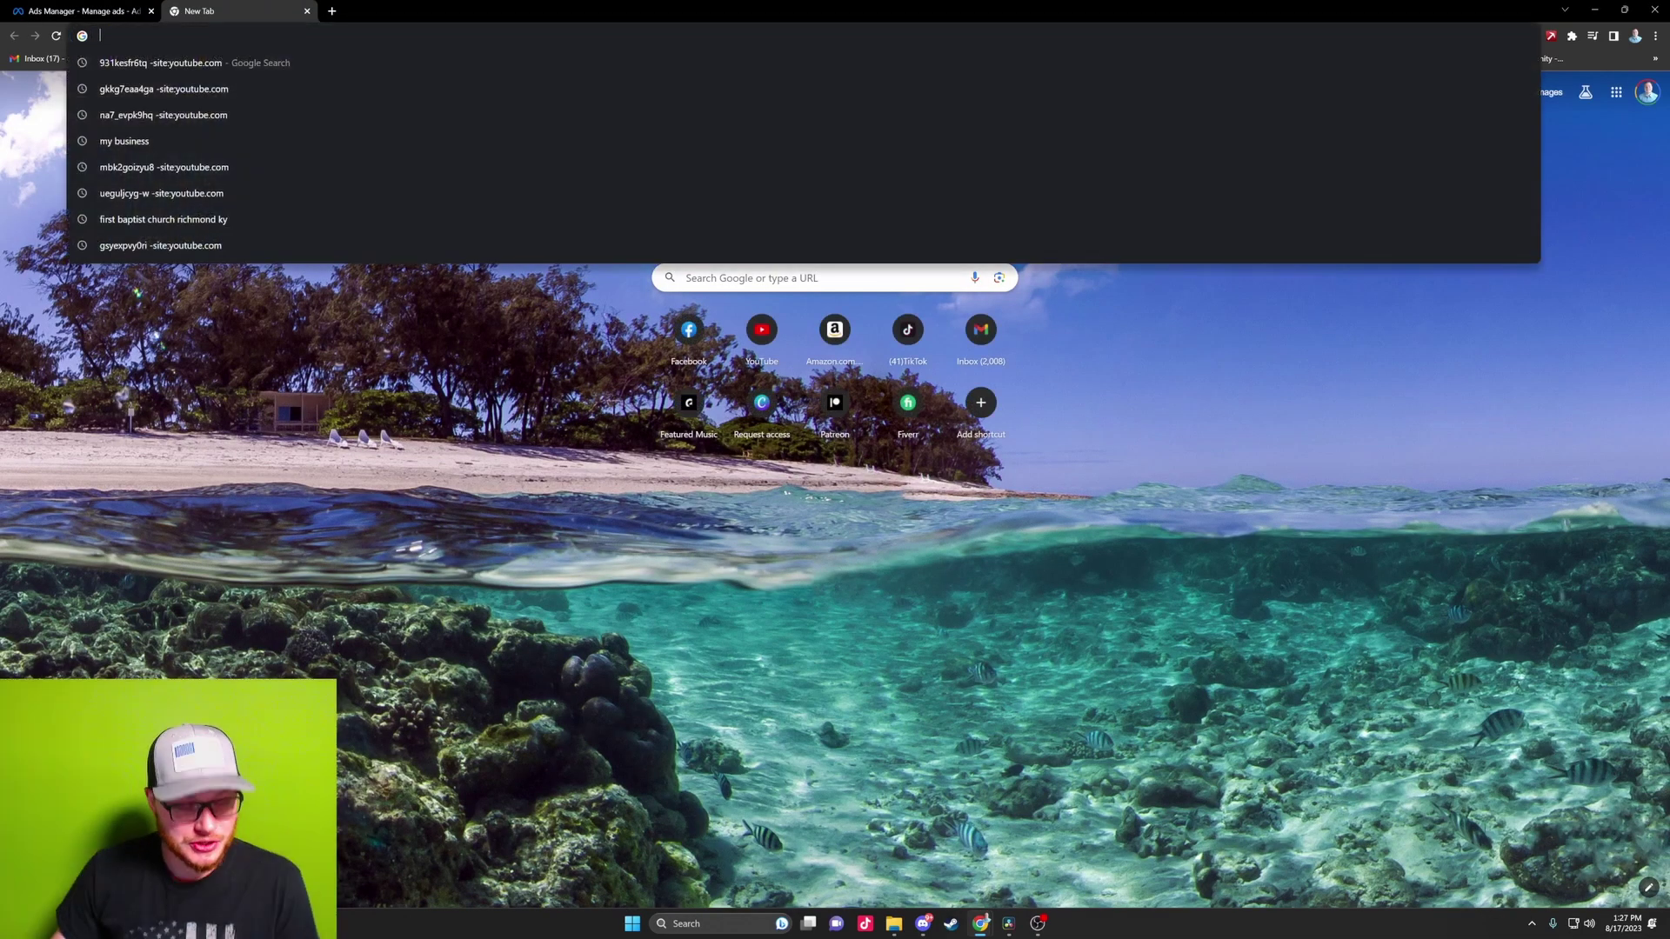
type("eddm.usps.com")
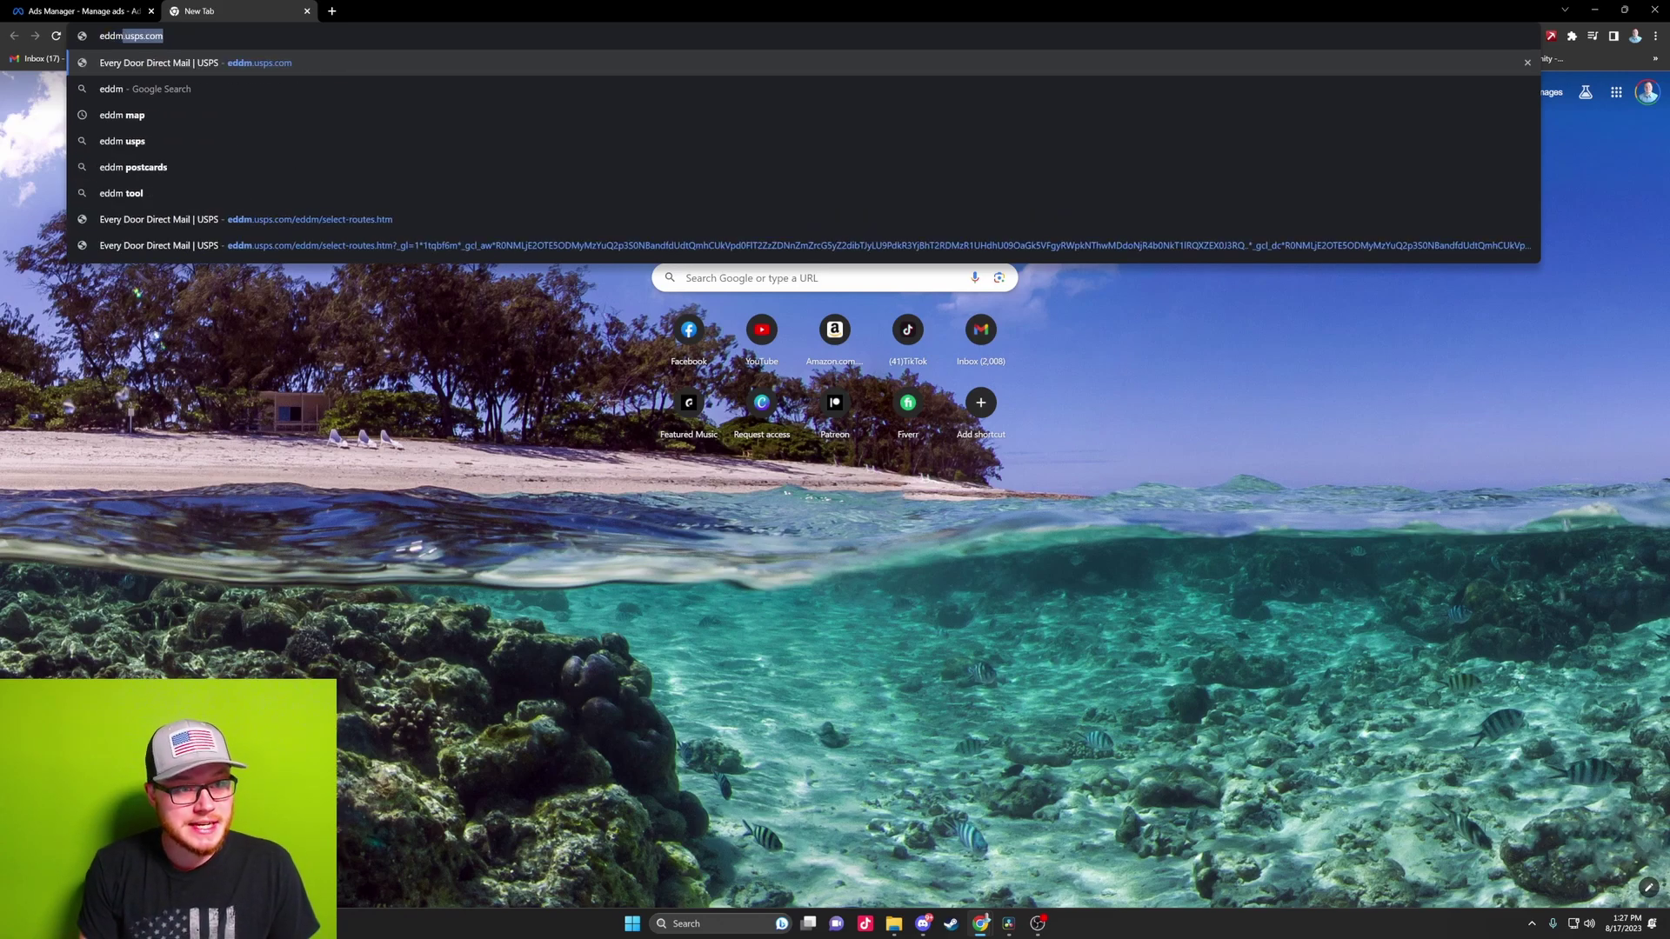
key("Return")
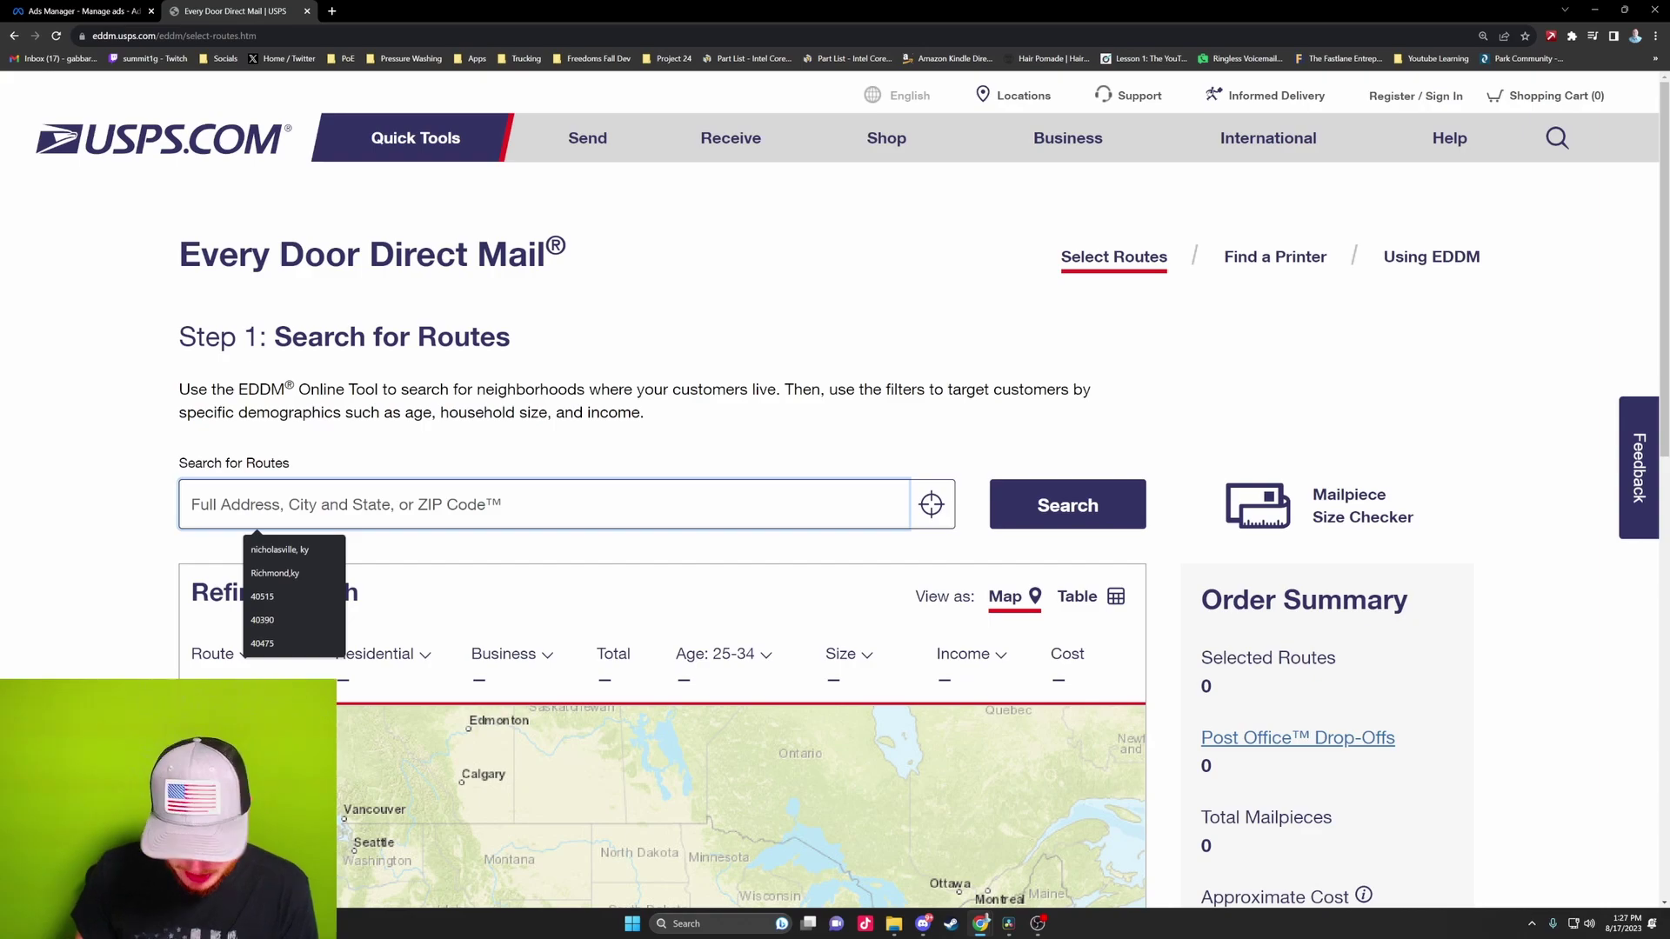
type("nic")
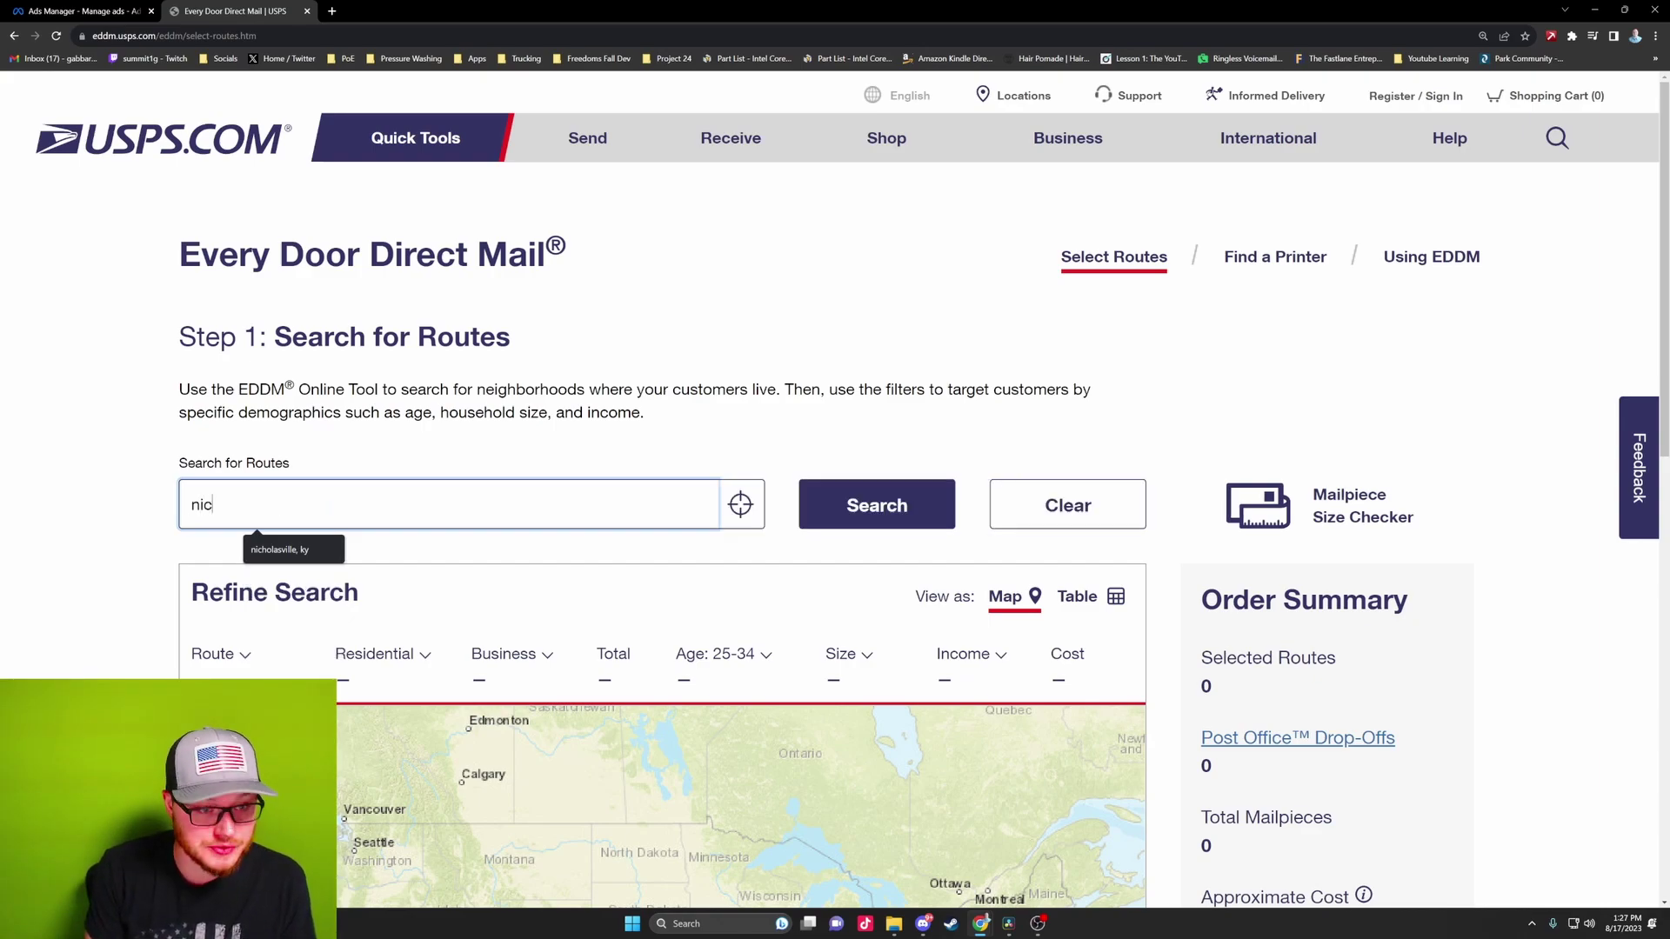
left_click(280, 549)
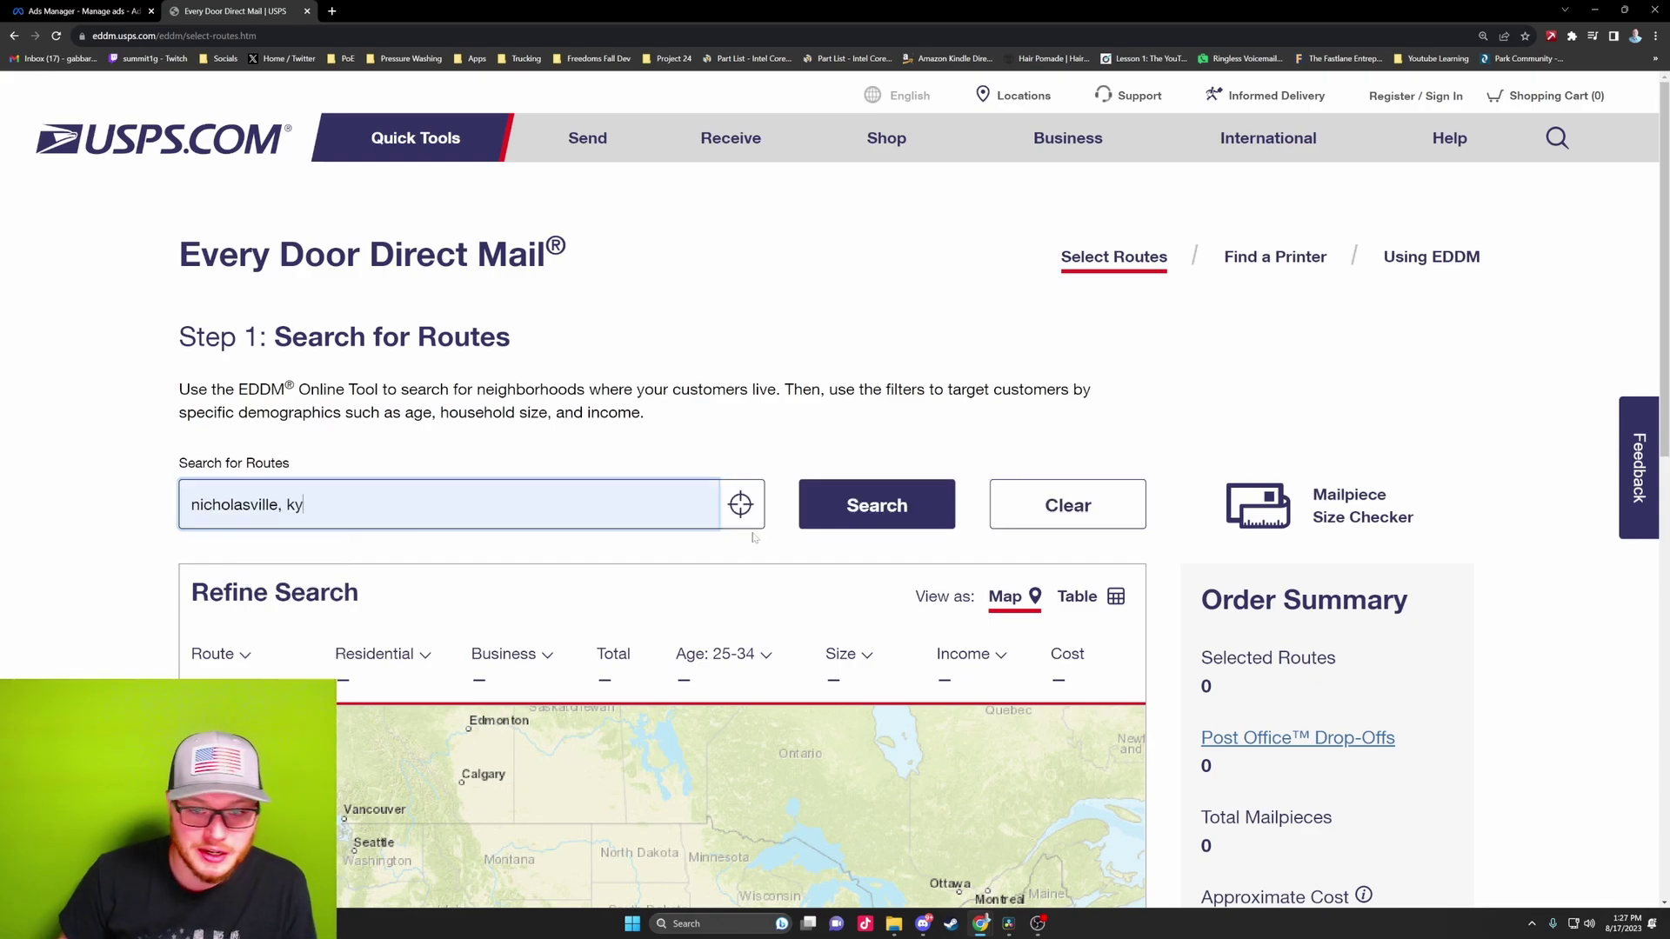
left_click(827, 520)
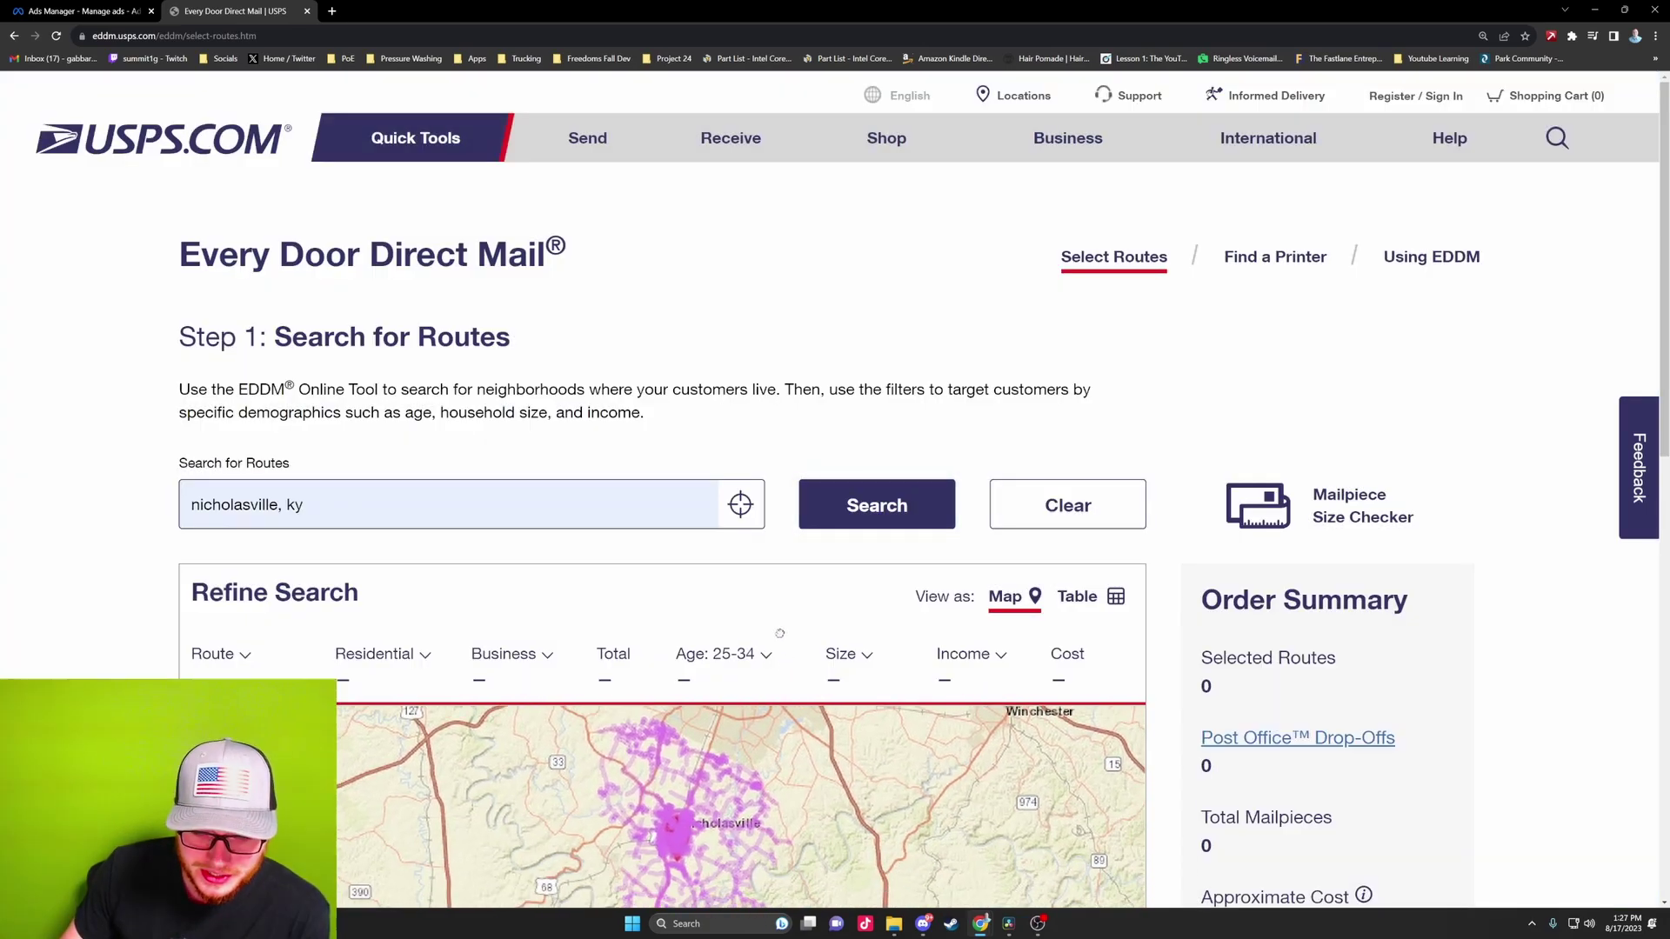
Examine the Every Door Direct Mail route map for the ZIP codes covering Nicholasville and its surroundings
scroll(766, 609, "down", 5)
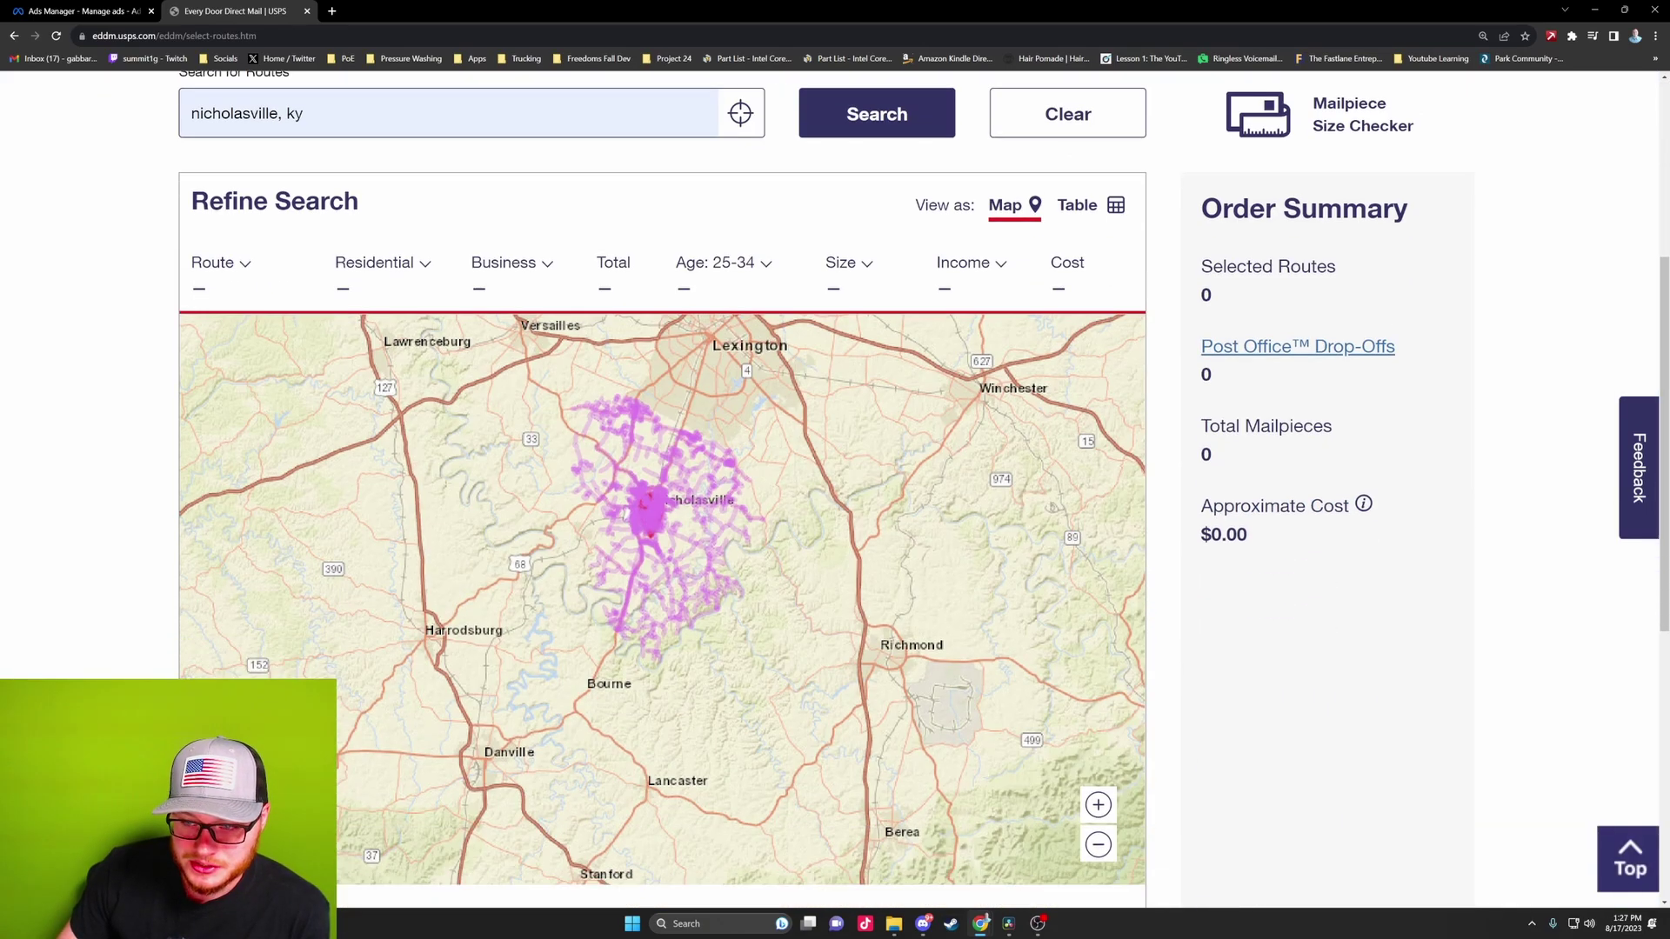
scroll(745, 487, "up", 2)
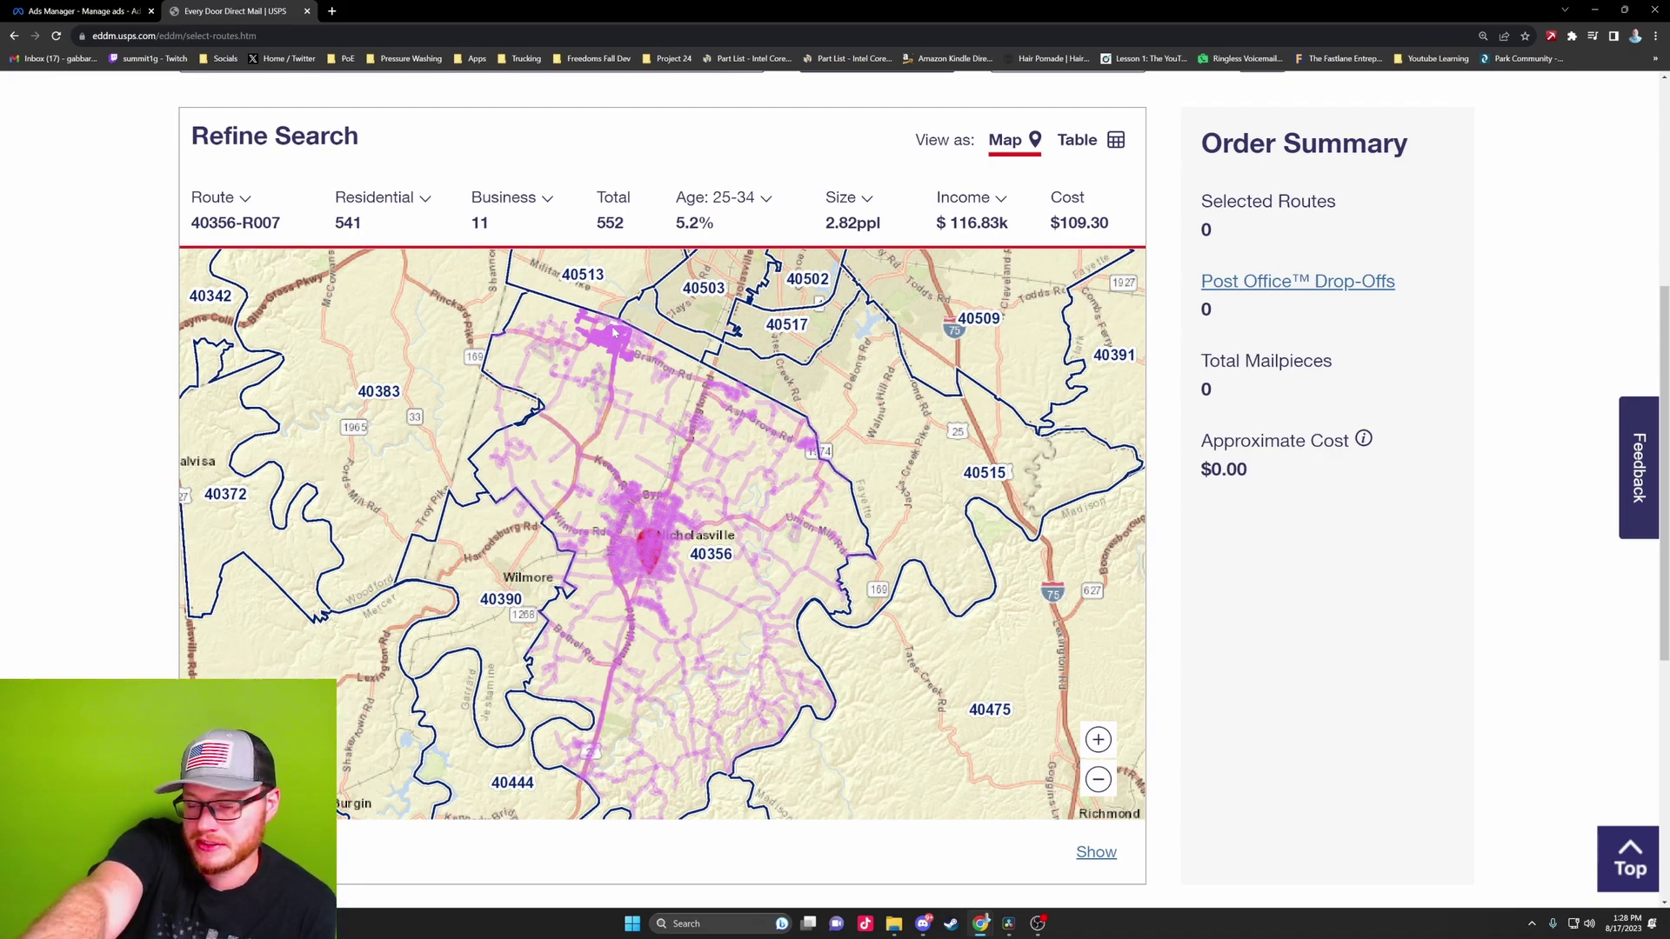
scroll(619, 322, "up", 1)
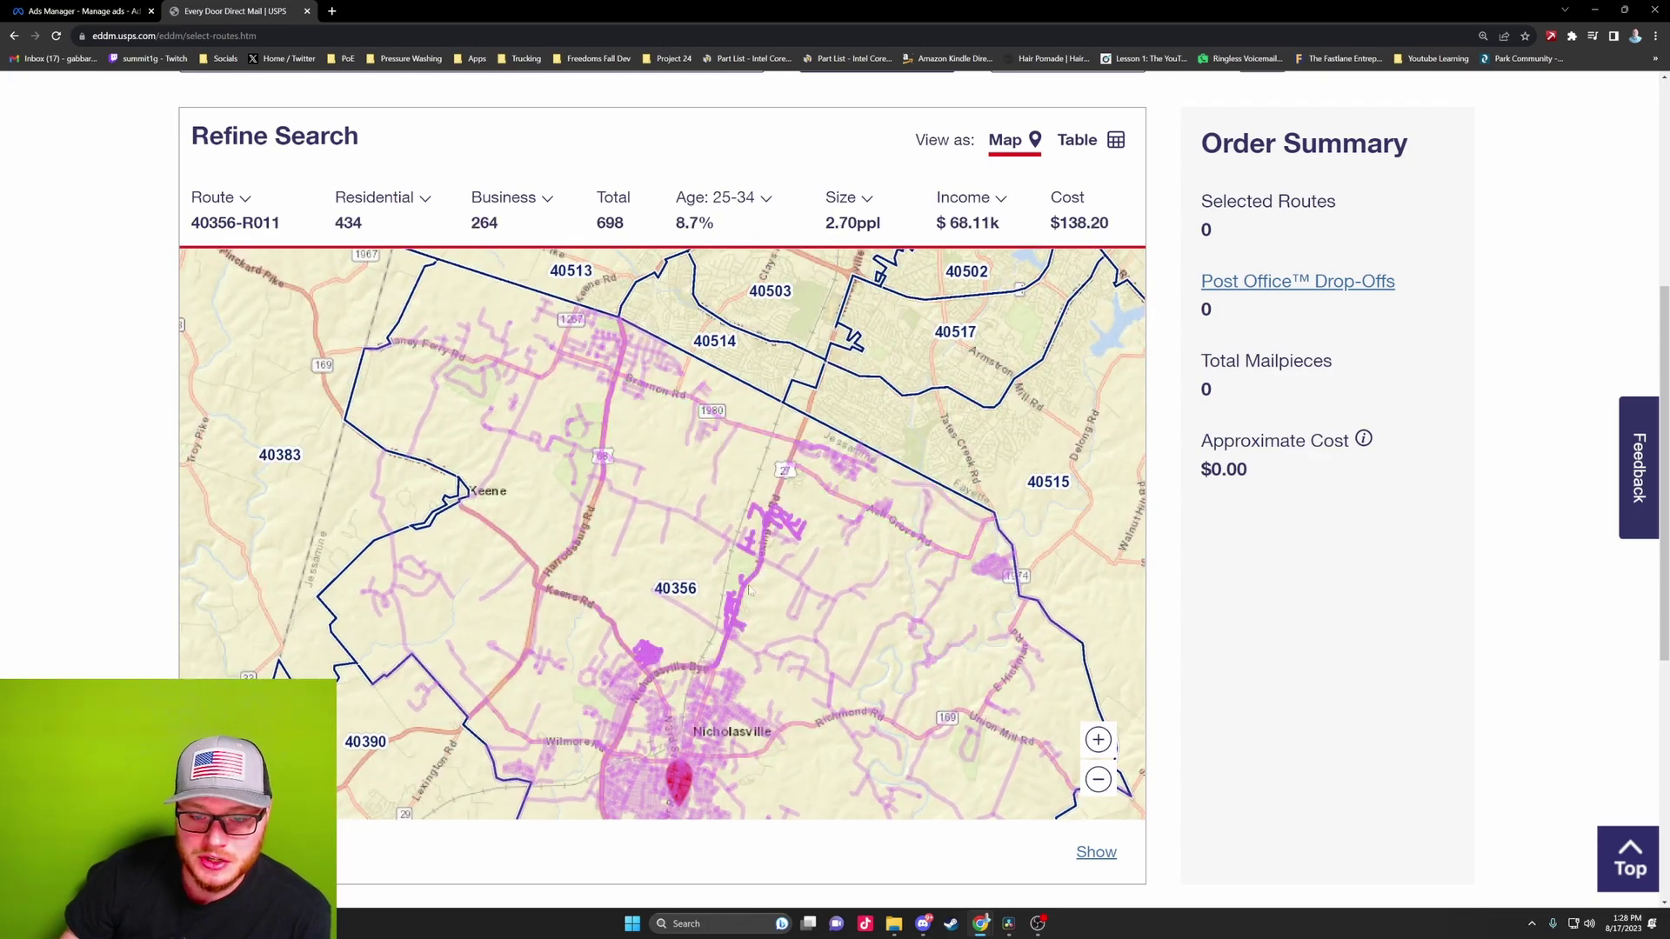
left_click_drag(779, 687, 667, 483)
scroll(665, 479, "down", 1)
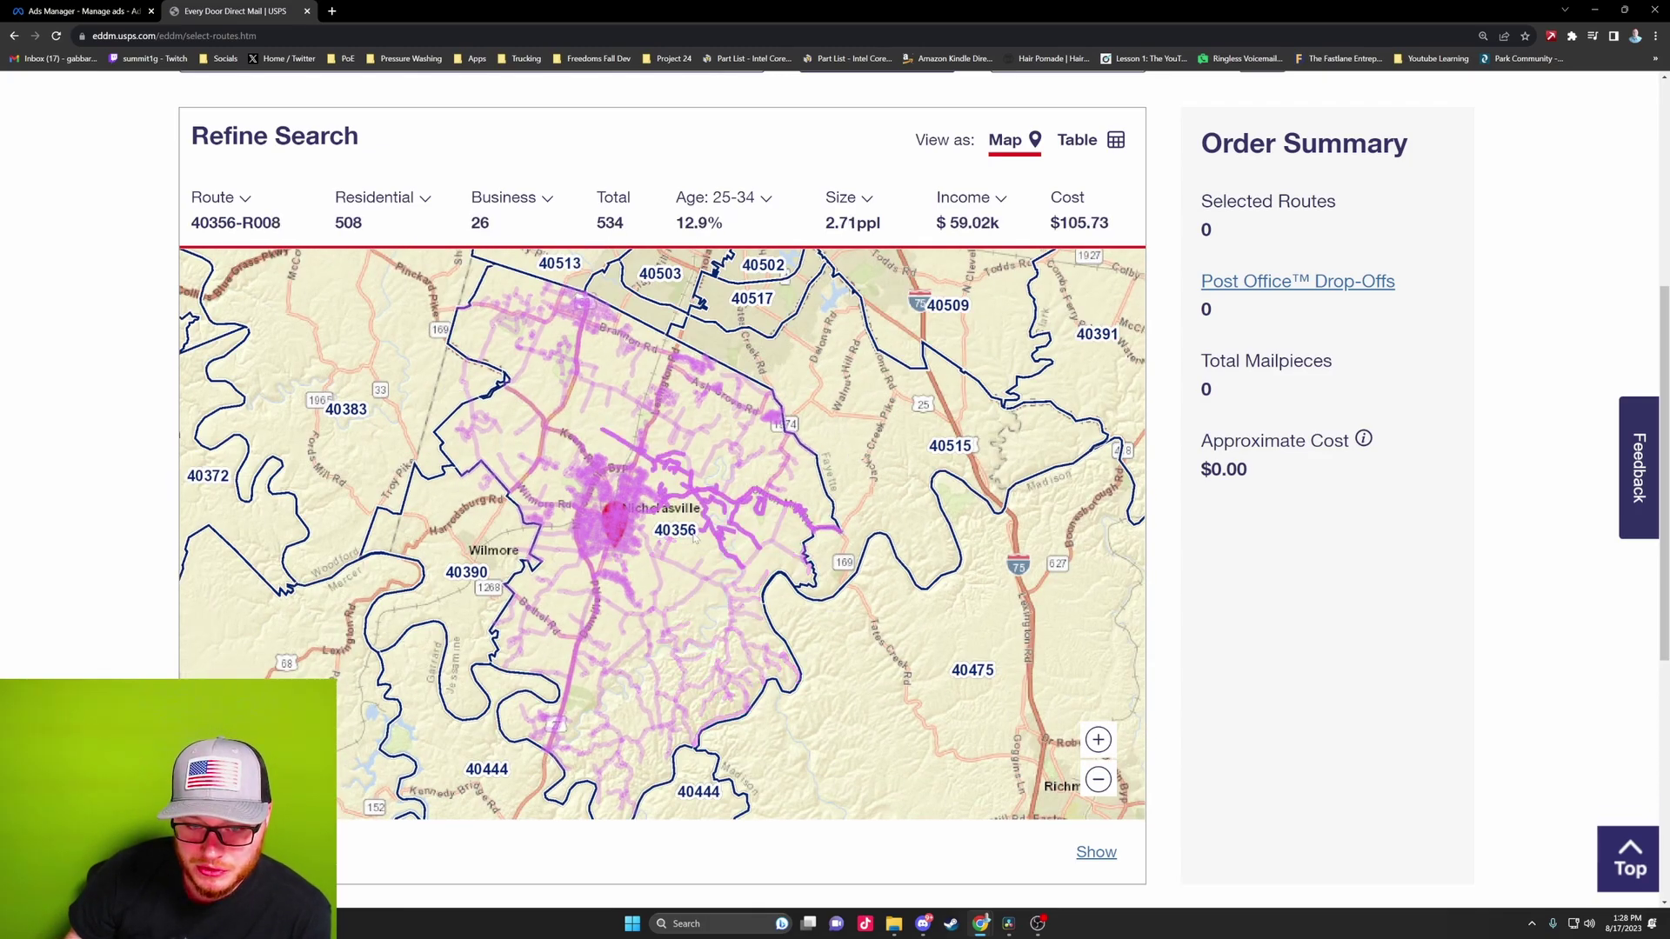
Switch back to Ads Manager and add ZIP code 40356, Nicholasville, Kentucky, to the audience locations
left_click(99, 7)
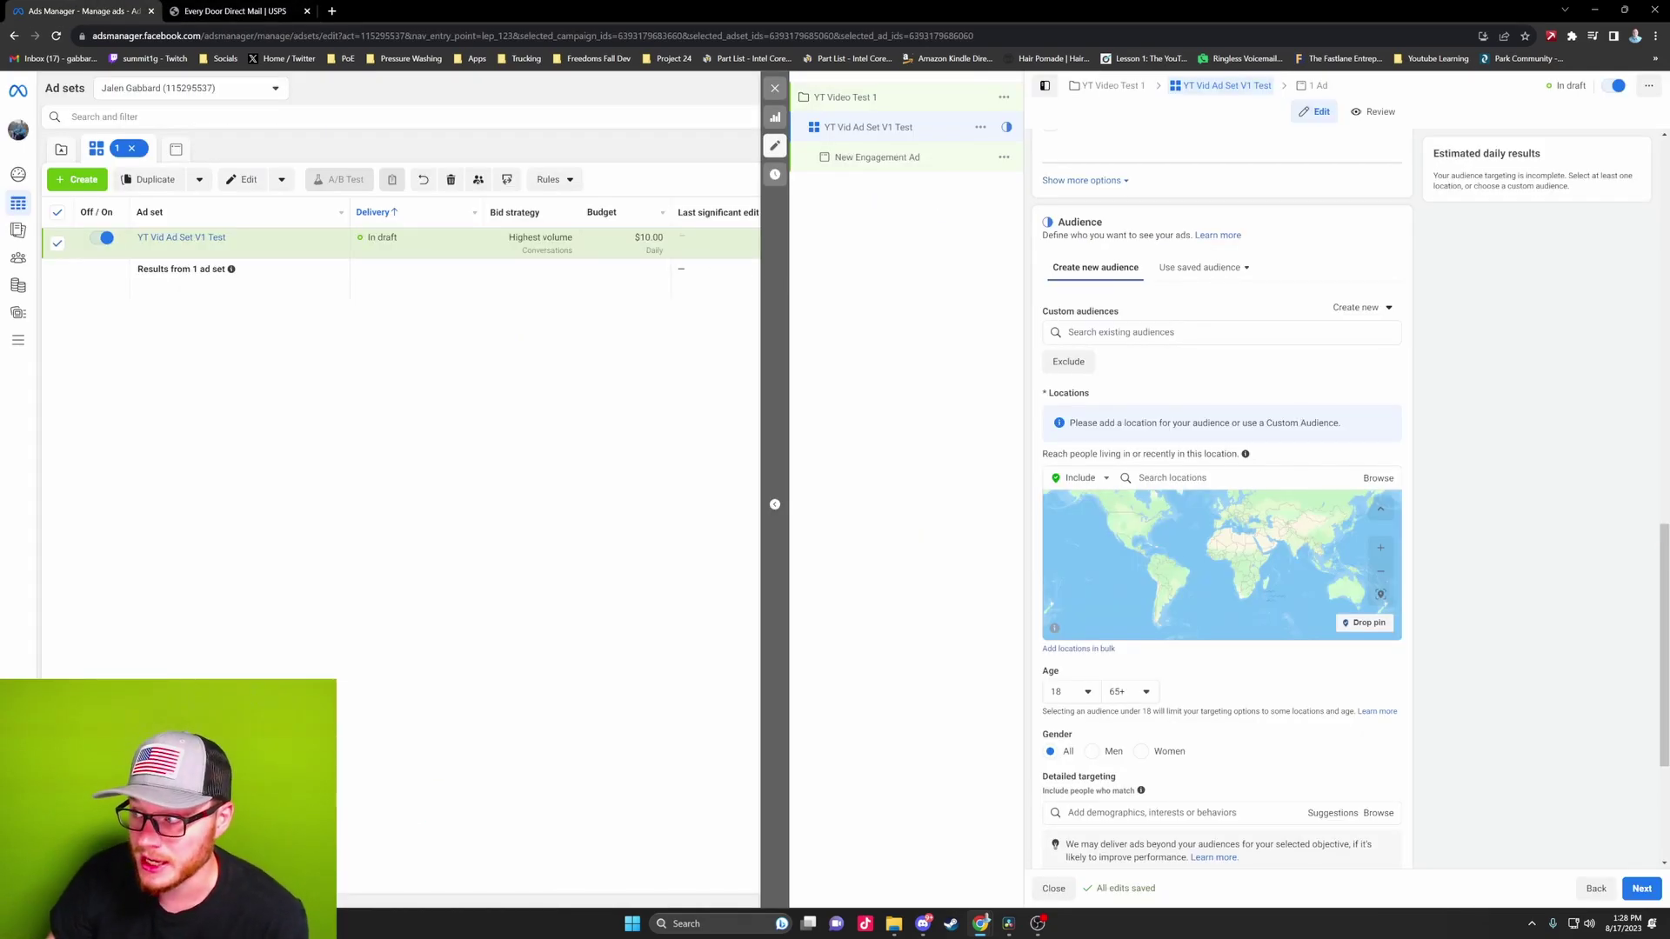
left_click(1179, 478)
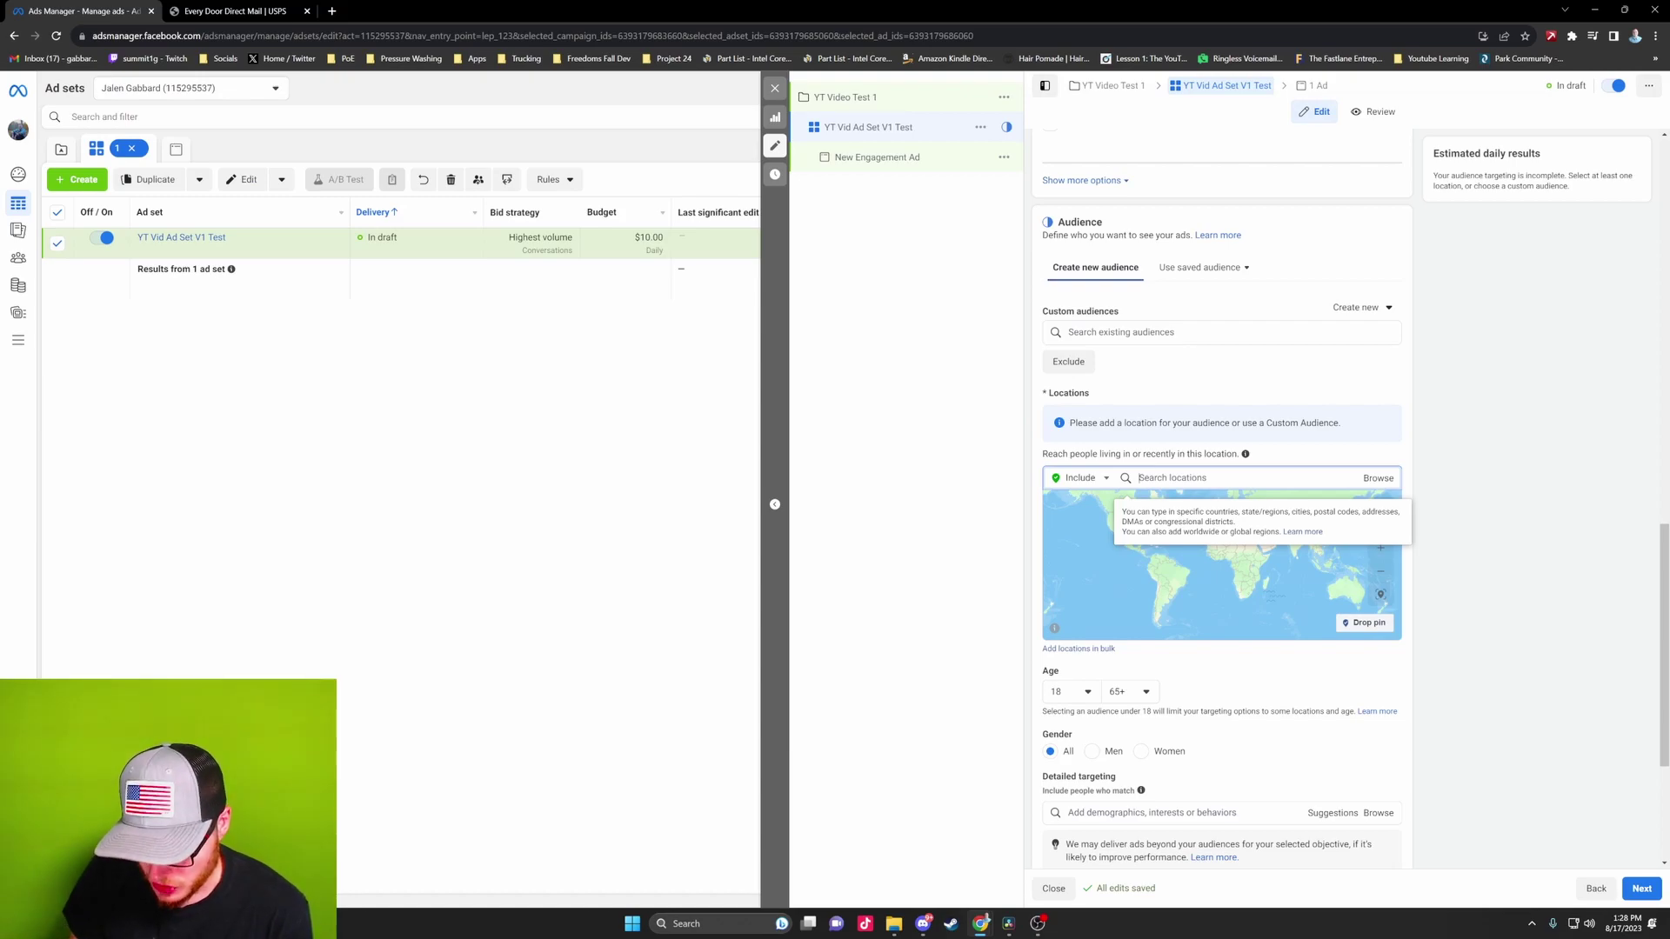
type("40356")
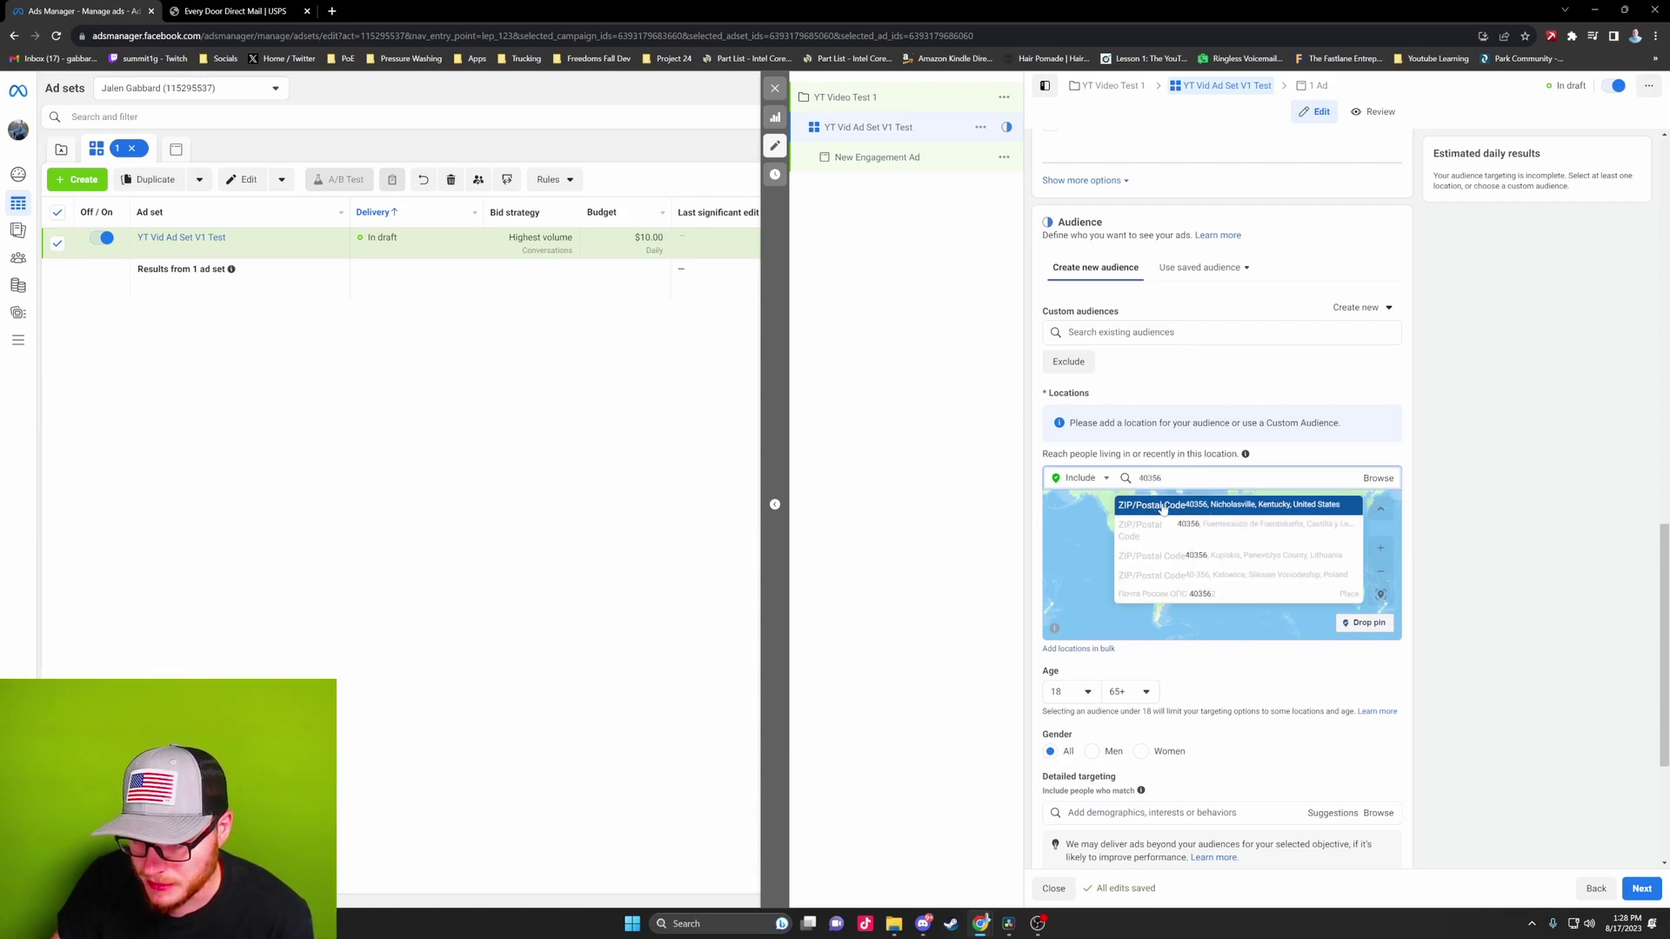
left_click(1243, 512)
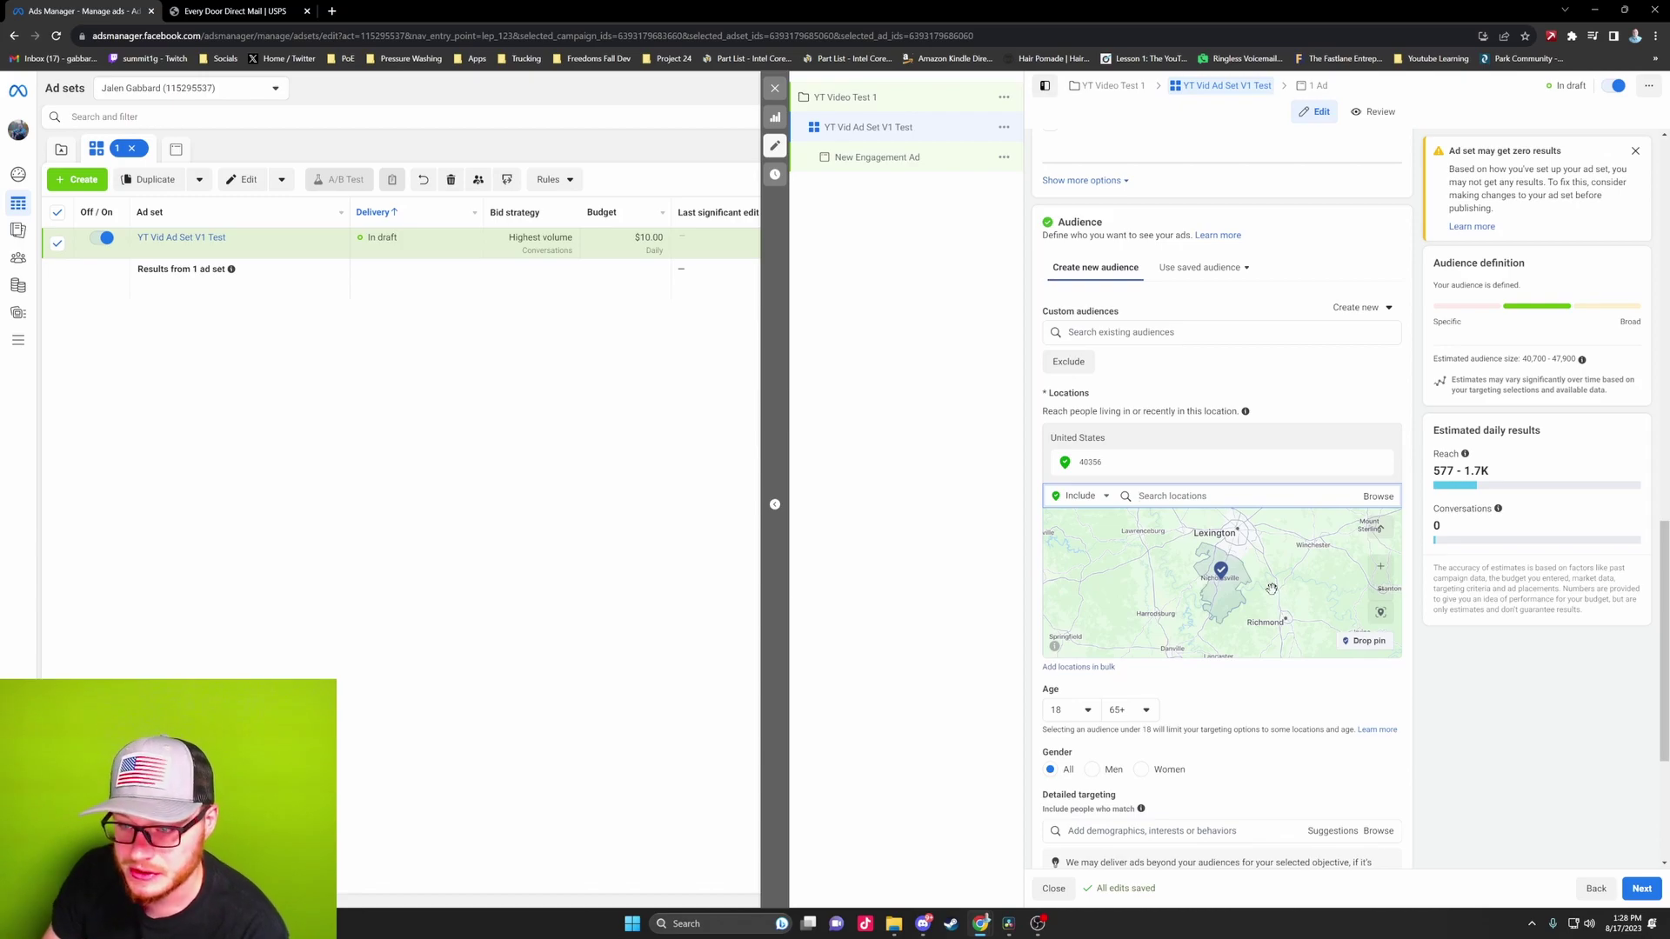
Examine the area covered by ZIP code 40356 on the audience location map
scroll(1272, 590, "up", 3)
scroll(1230, 587, "down", 3)
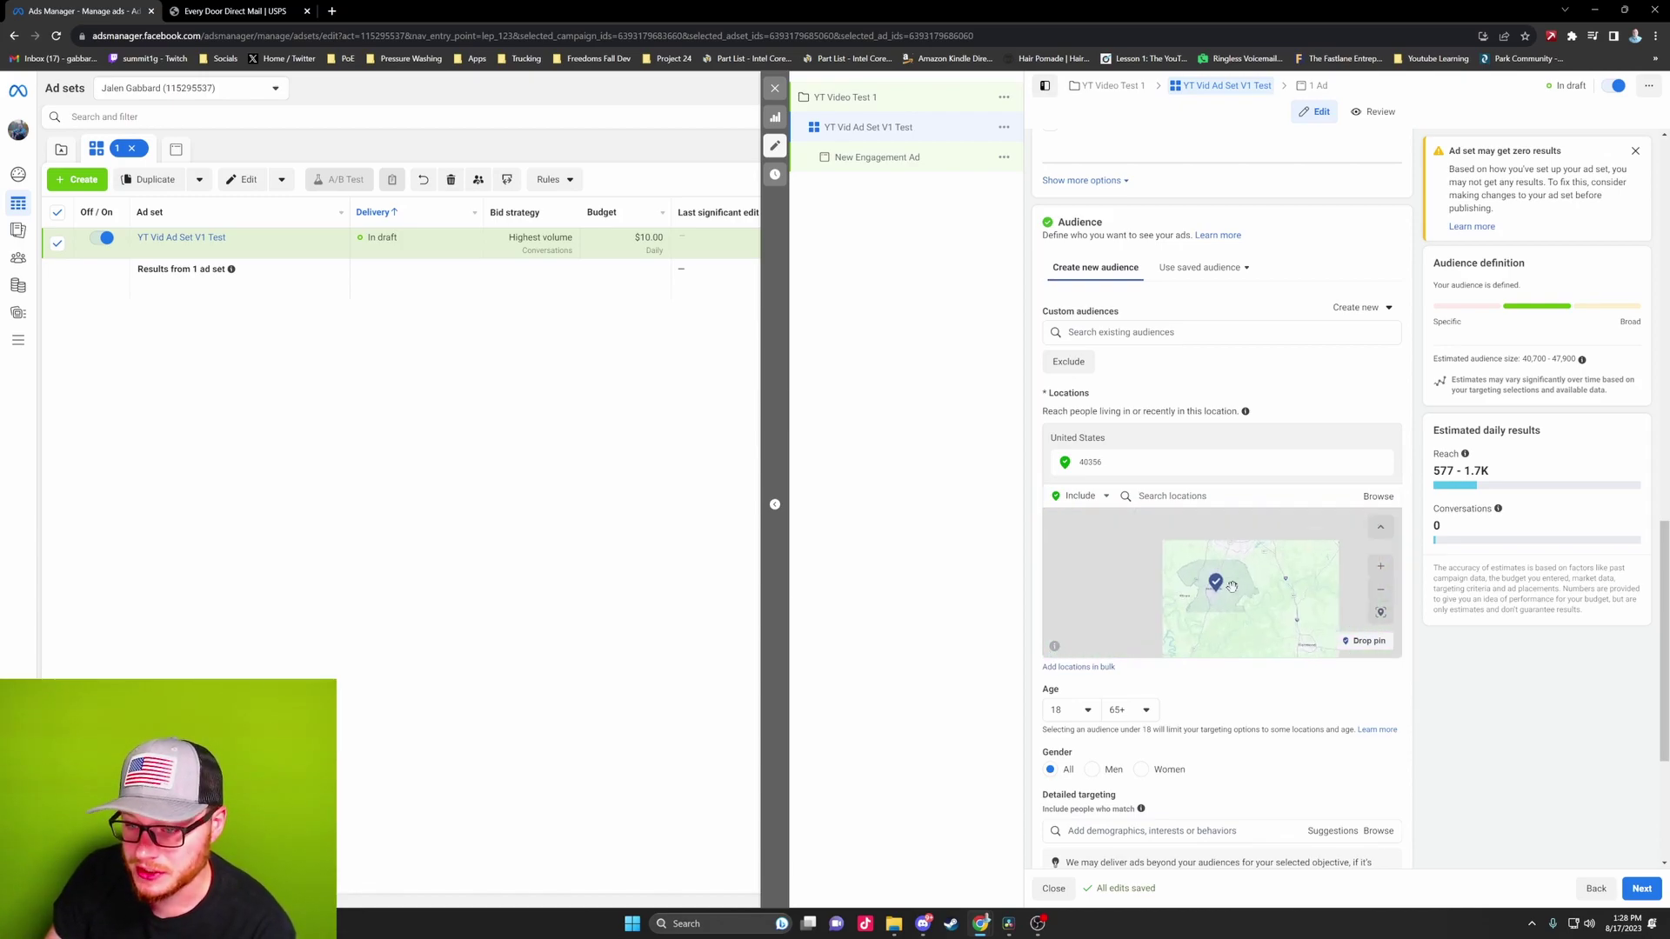
scroll(1226, 594, "up", 3)
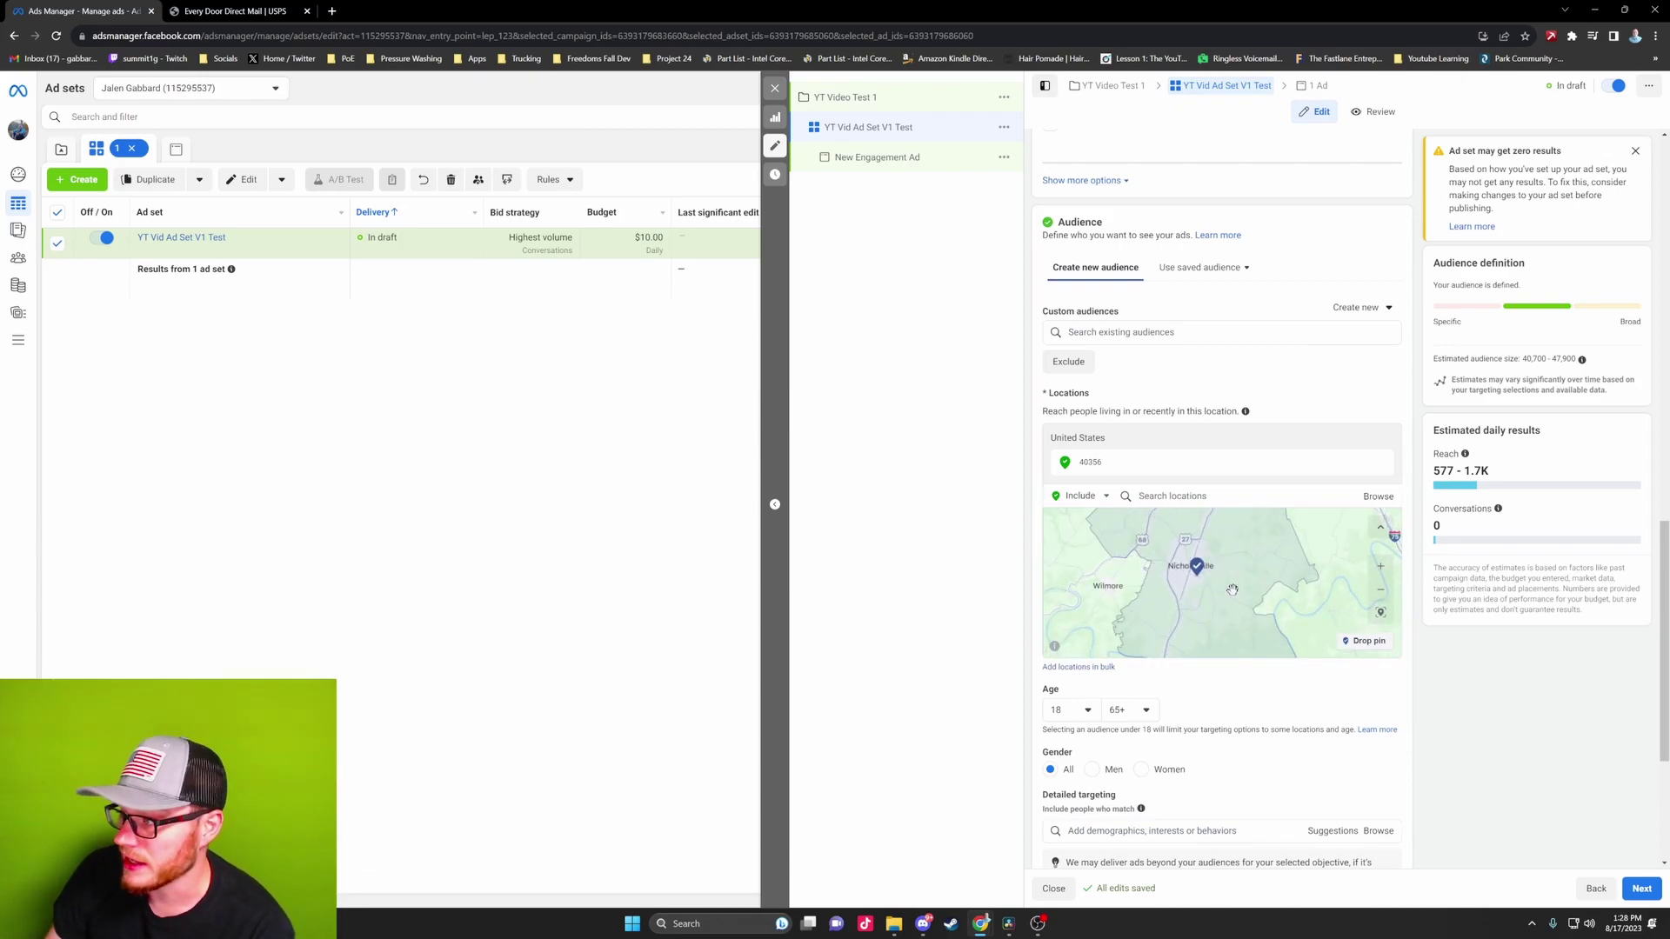
left_click_drag(1160, 567, 1150, 613)
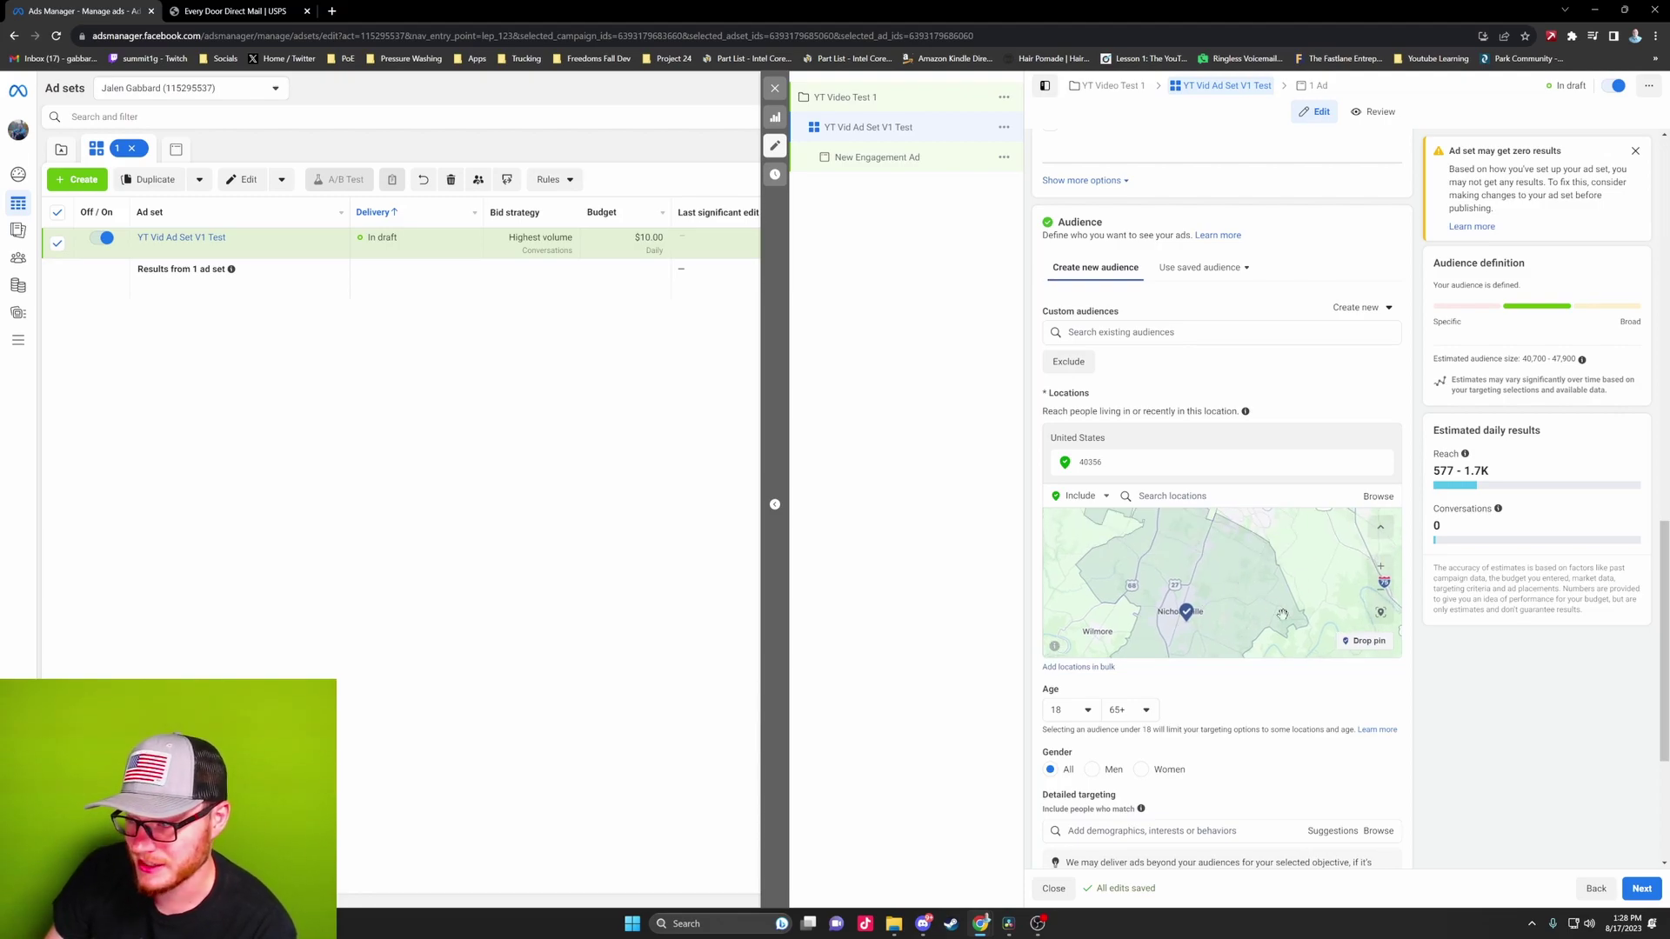
left_click_drag(1280, 582, 1278, 537)
left_click_drag(1156, 566, 1131, 624)
scroll(1110, 567, "up", 5)
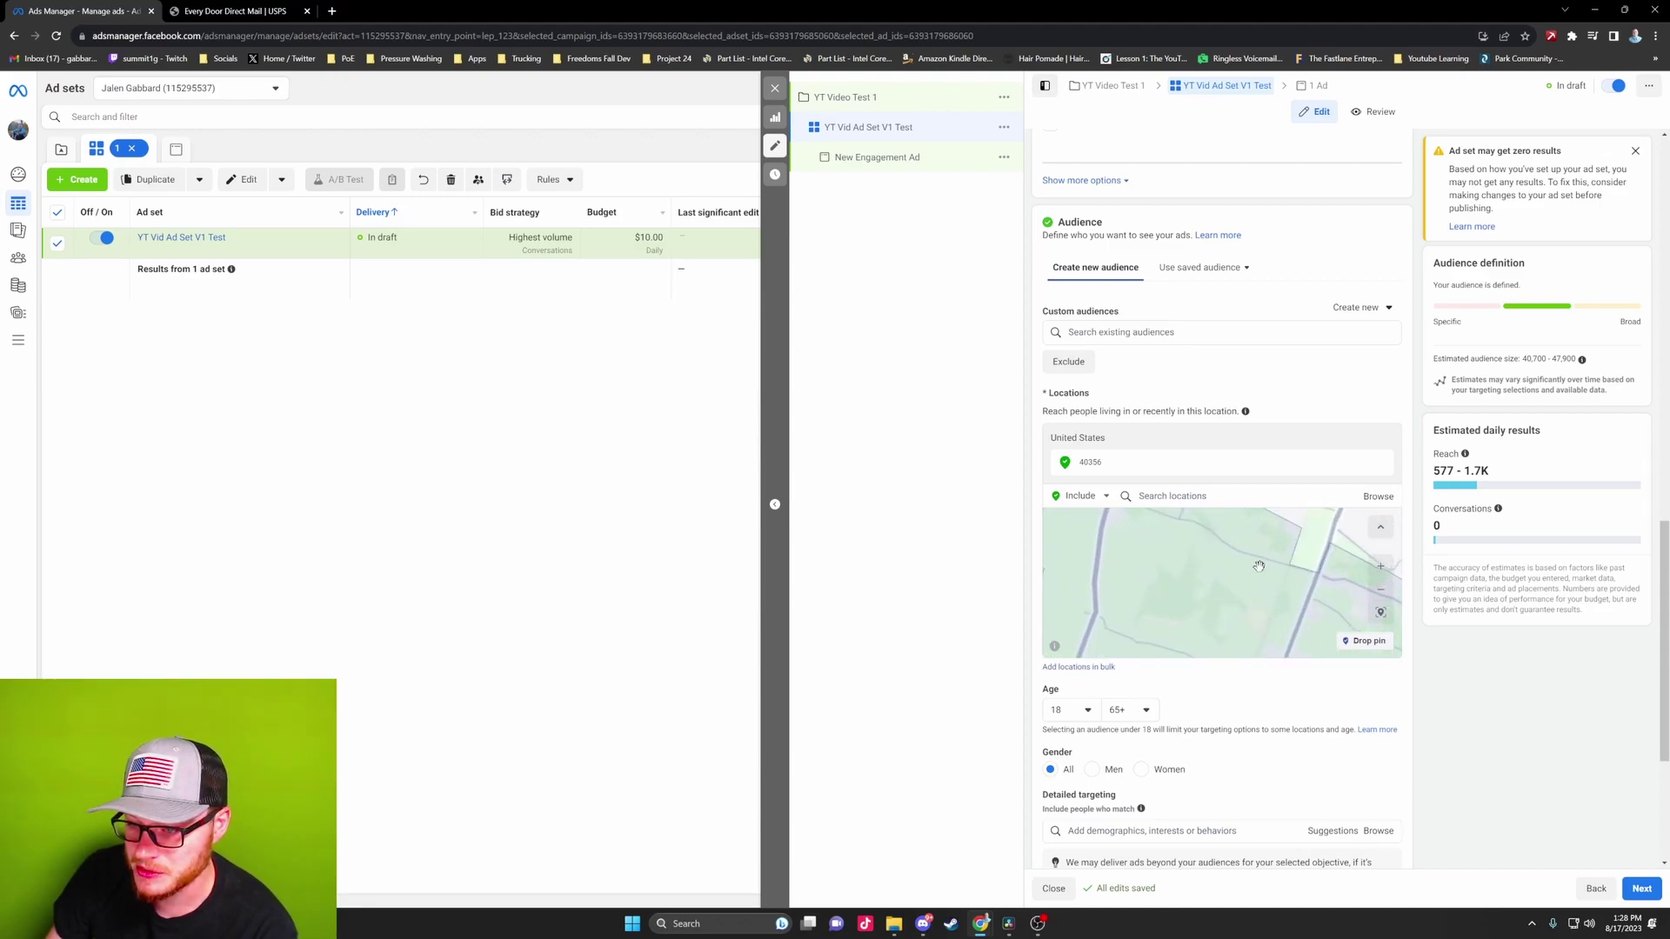
left_click_drag(1253, 563, 1193, 609)
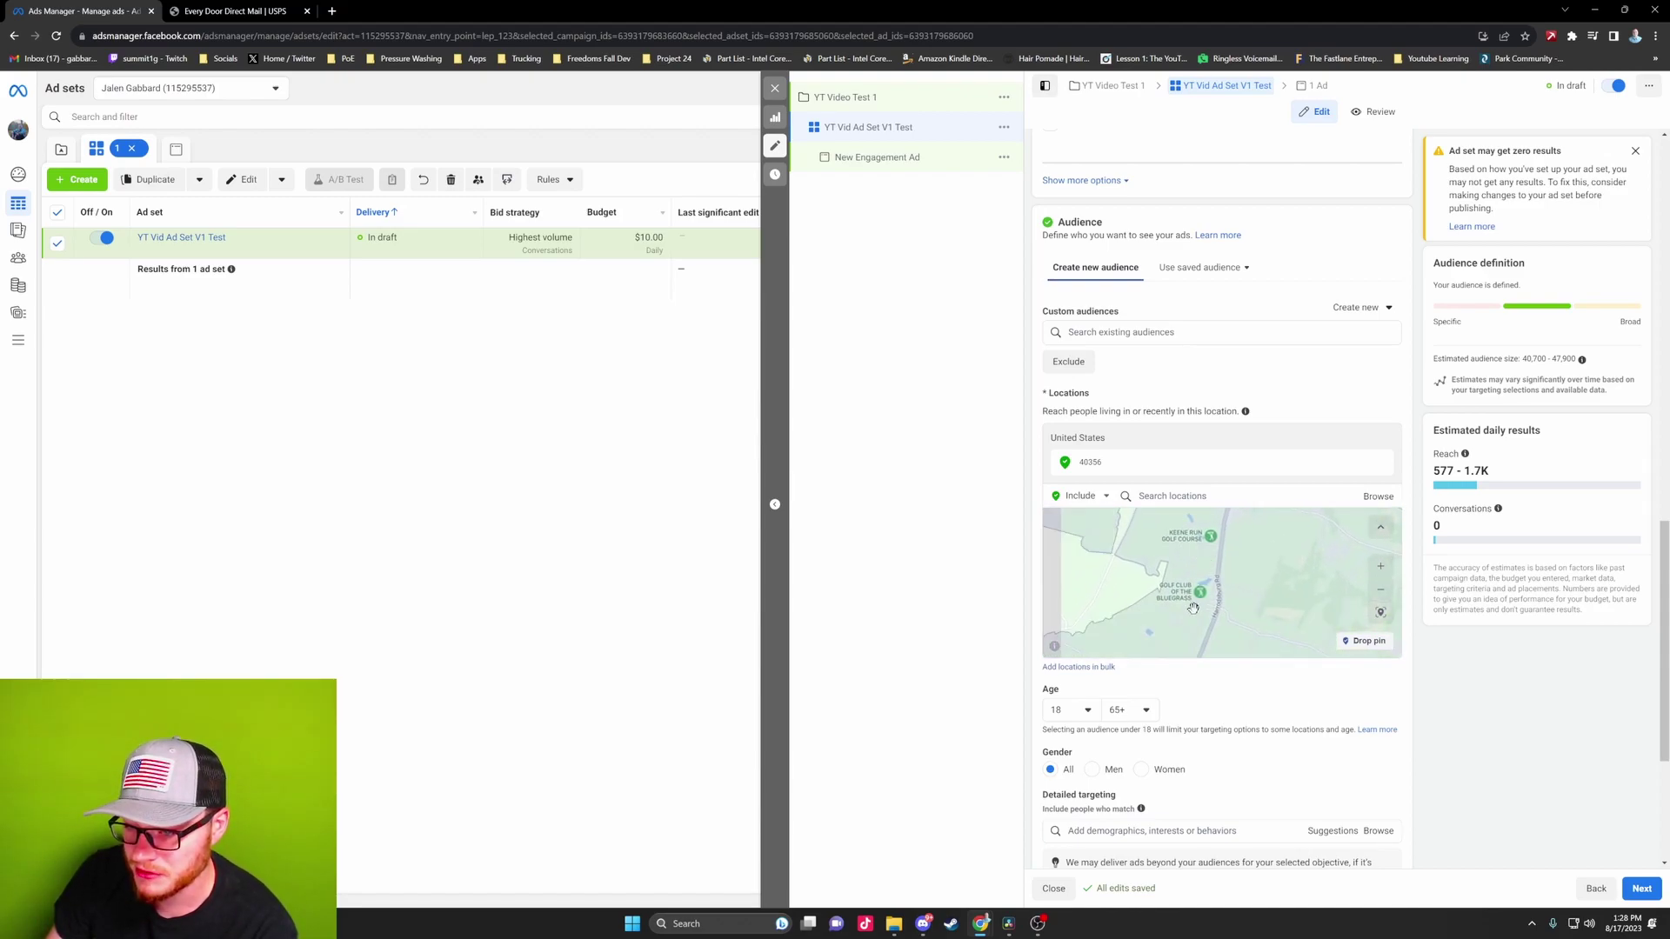
scroll(1193, 609, "down", 6)
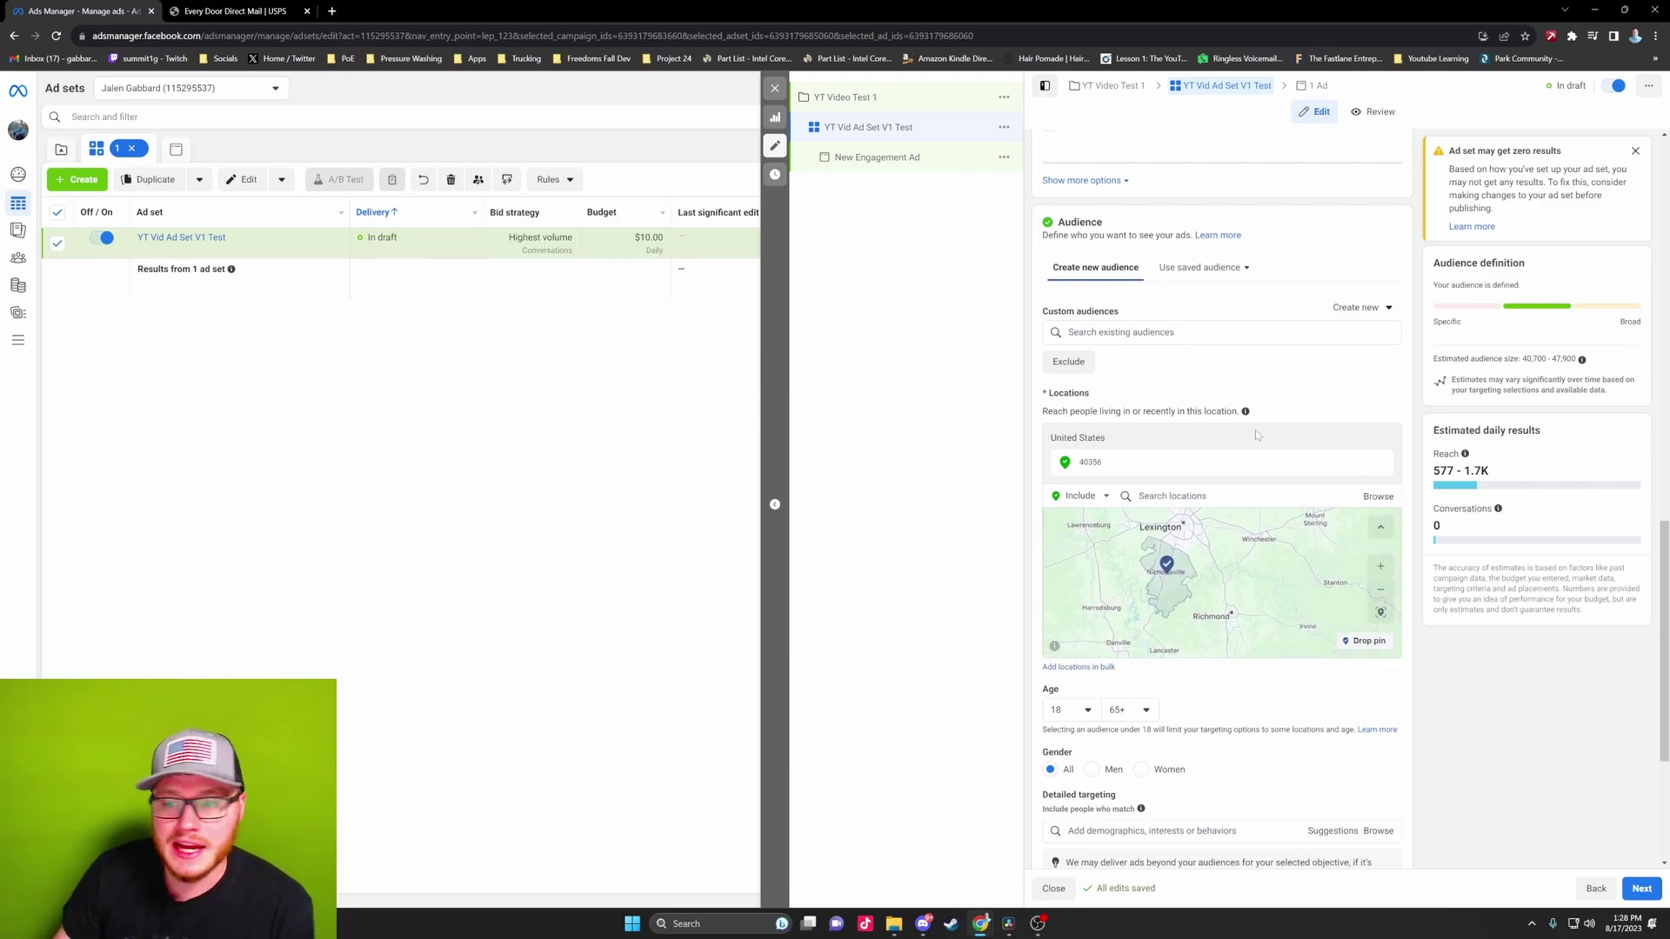
Add ZIP code 40475, Richmond, Kentucky, to the audience locations and check its coverage on the map
left_click(1174, 496)
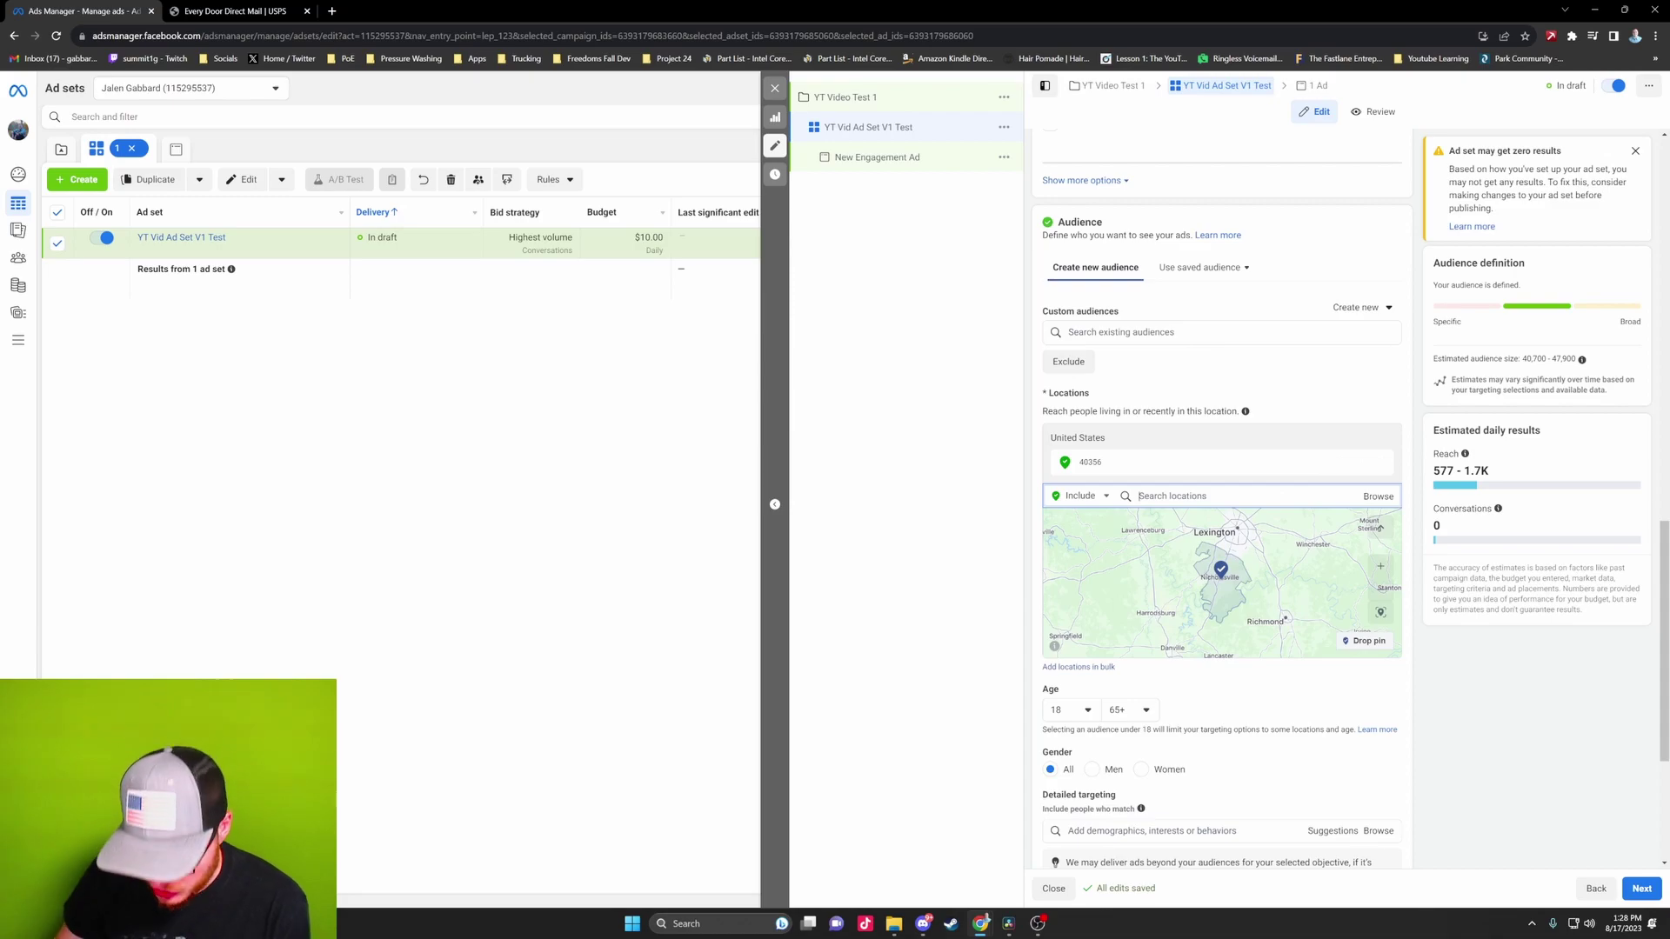
type("40475")
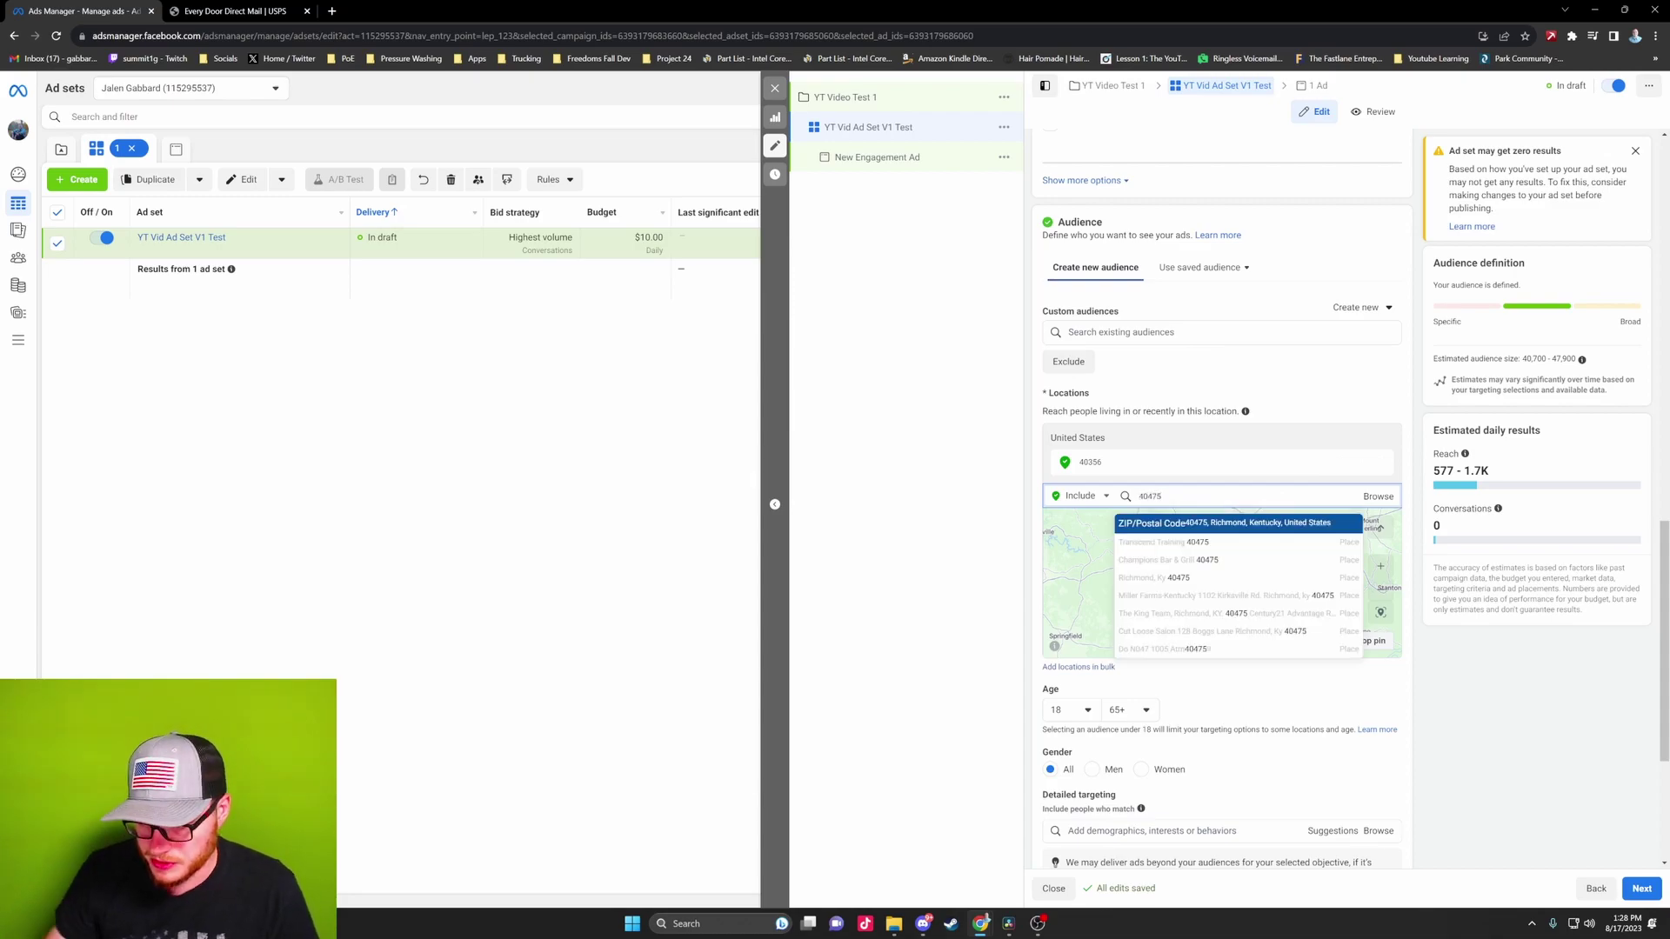
left_click(1237, 519)
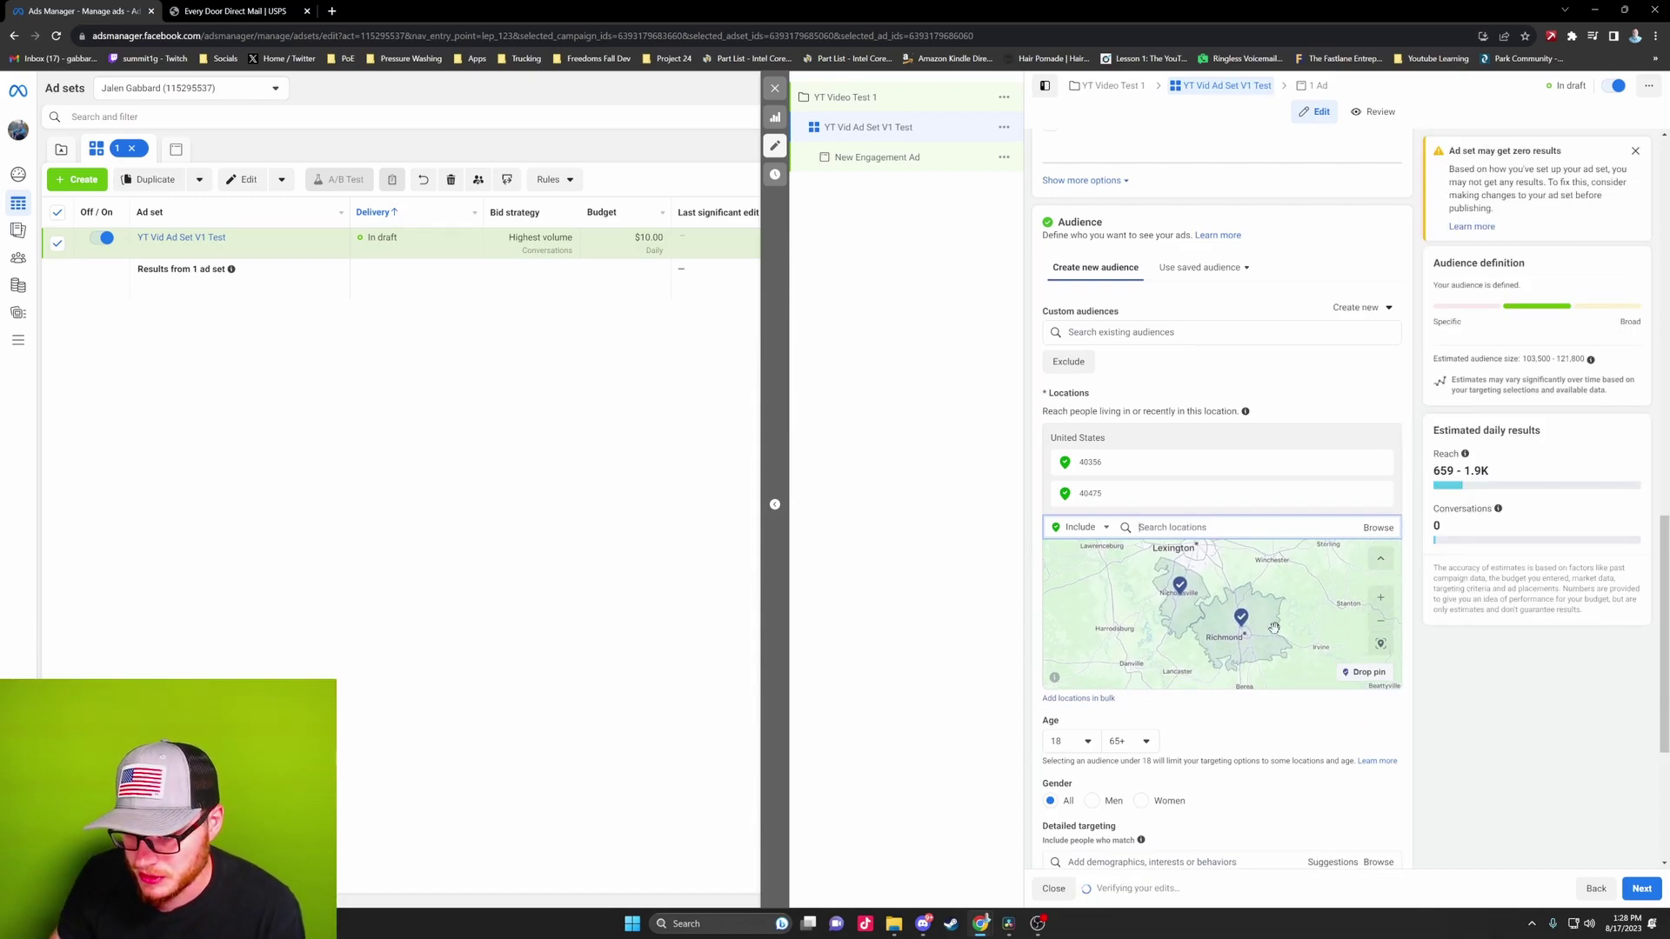
scroll(1210, 652, "up", 2)
scroll(1204, 645, "down", 2)
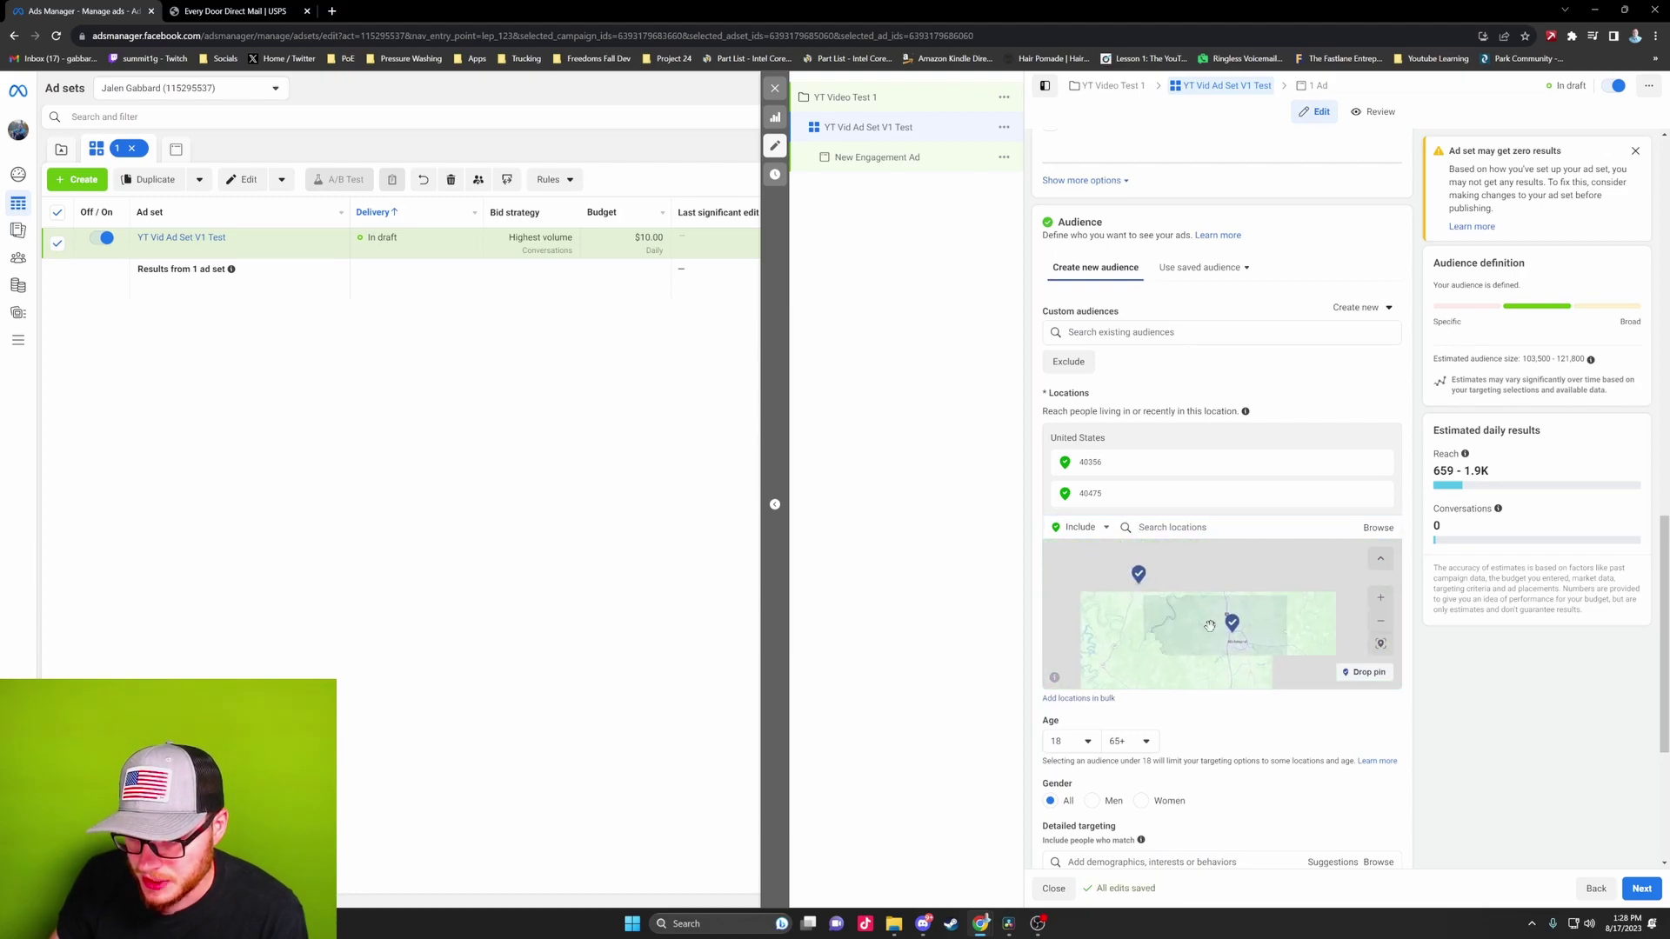
scroll(1201, 626, "up", 2)
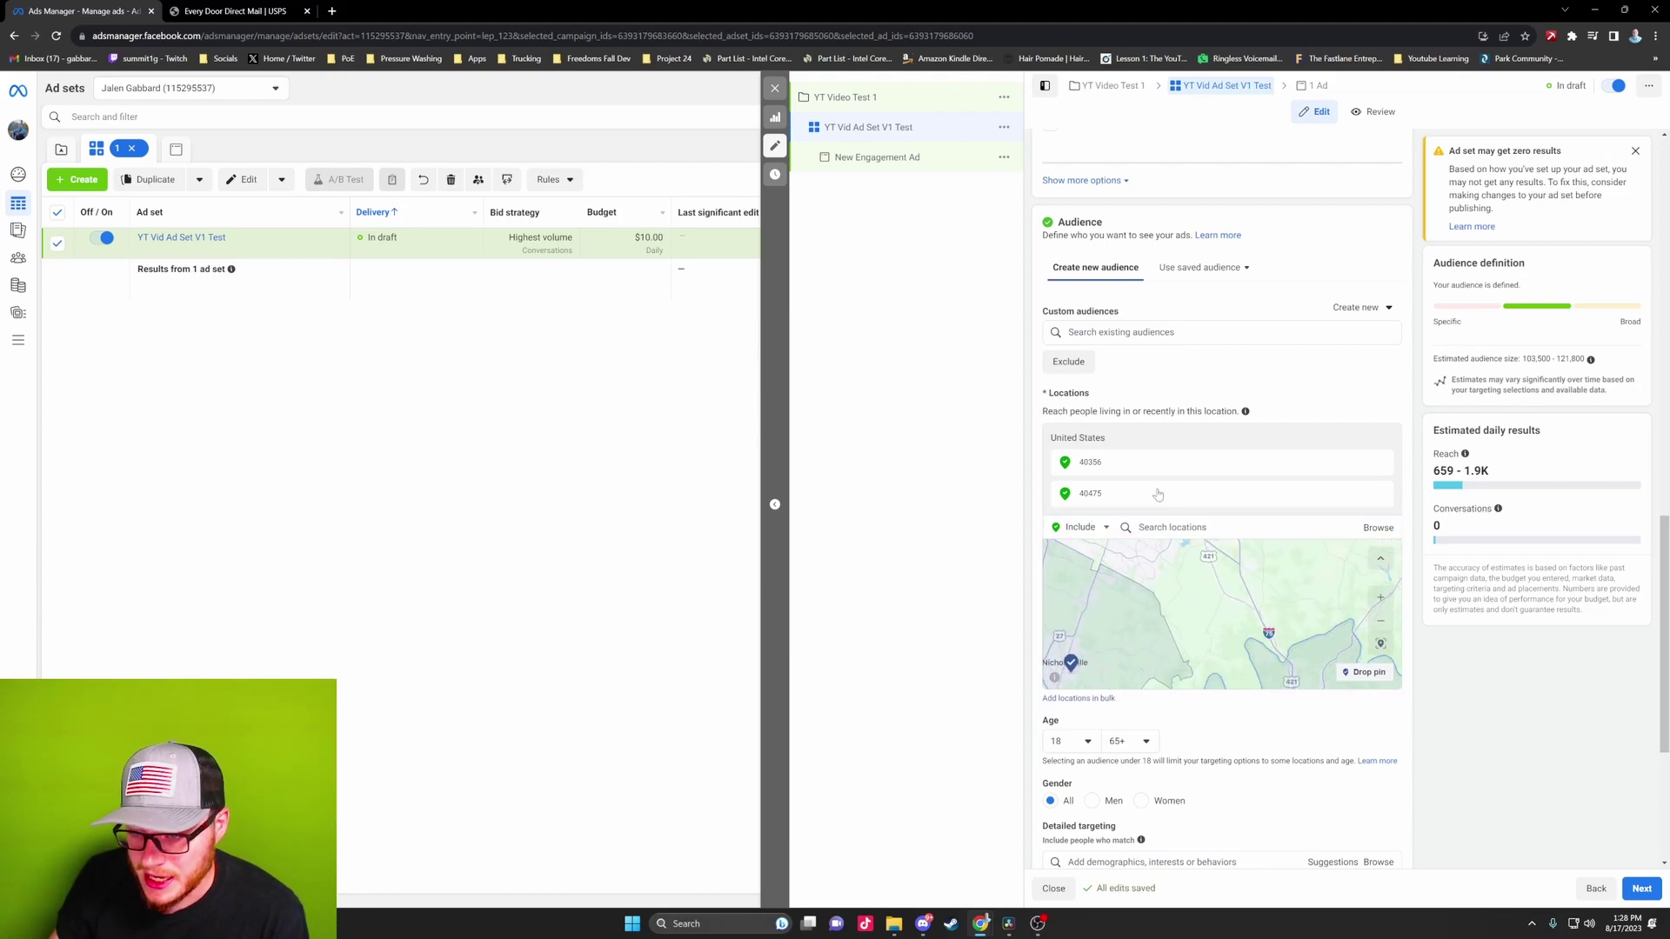
Check the ZIP codes north of 40475 on the Every Door Direct Mail map and add 40515 to the audience locations in Ads Manager
left_click(231, 11)
left_click_drag(998, 715, 815, 644)
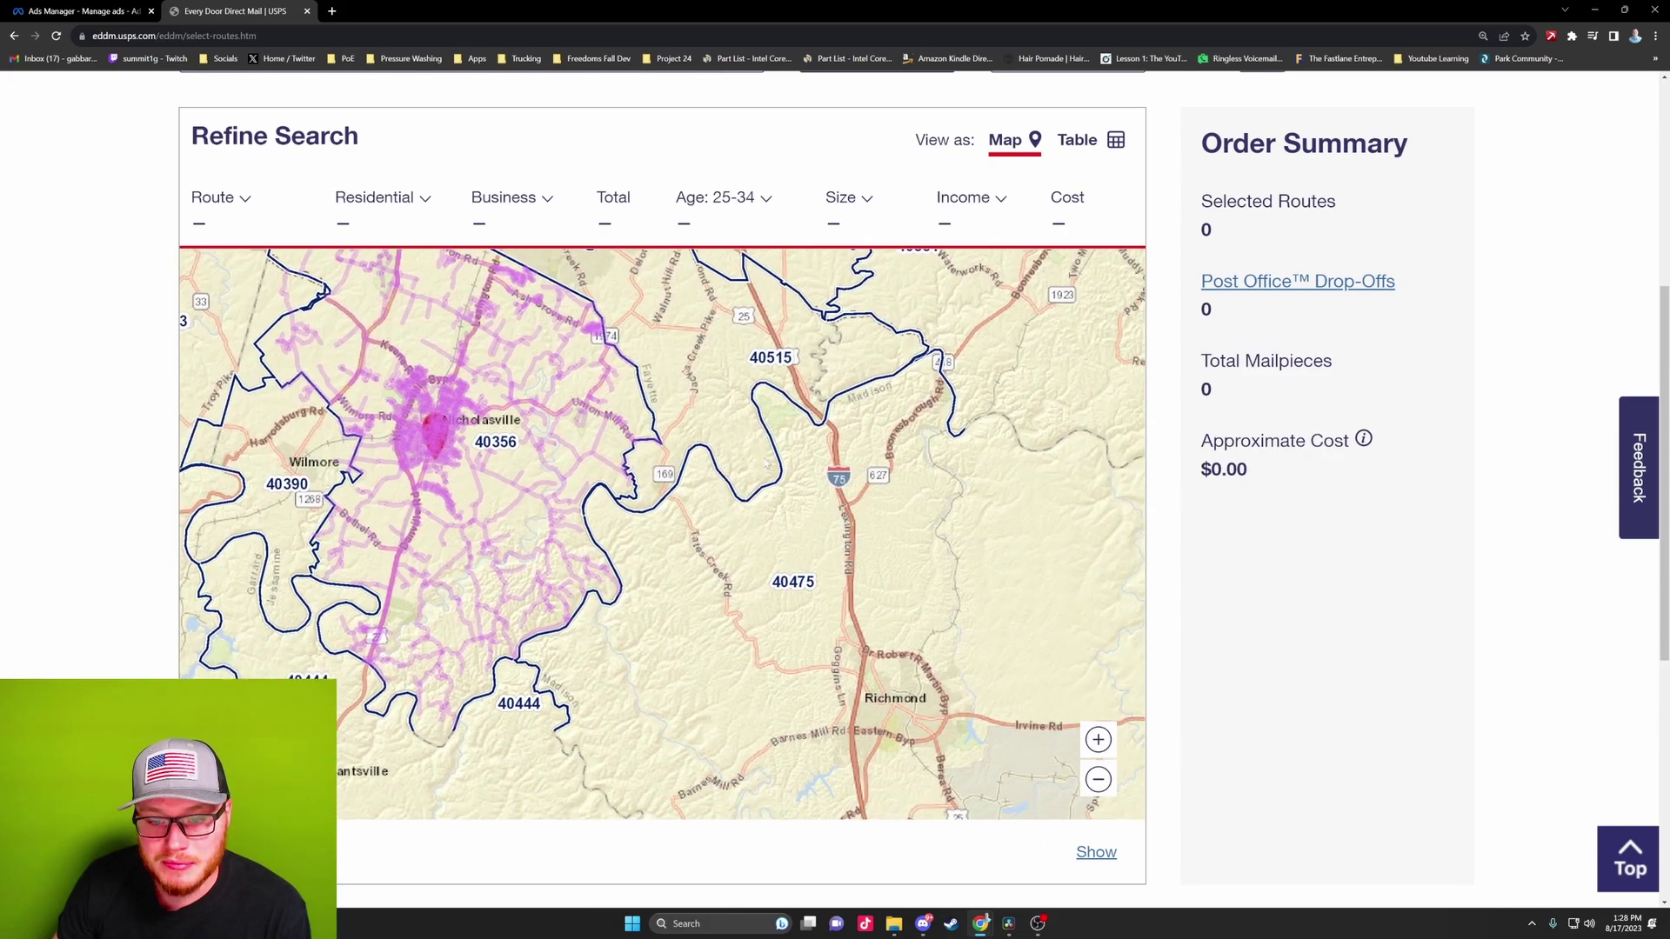
scroll(791, 545, "up", 2)
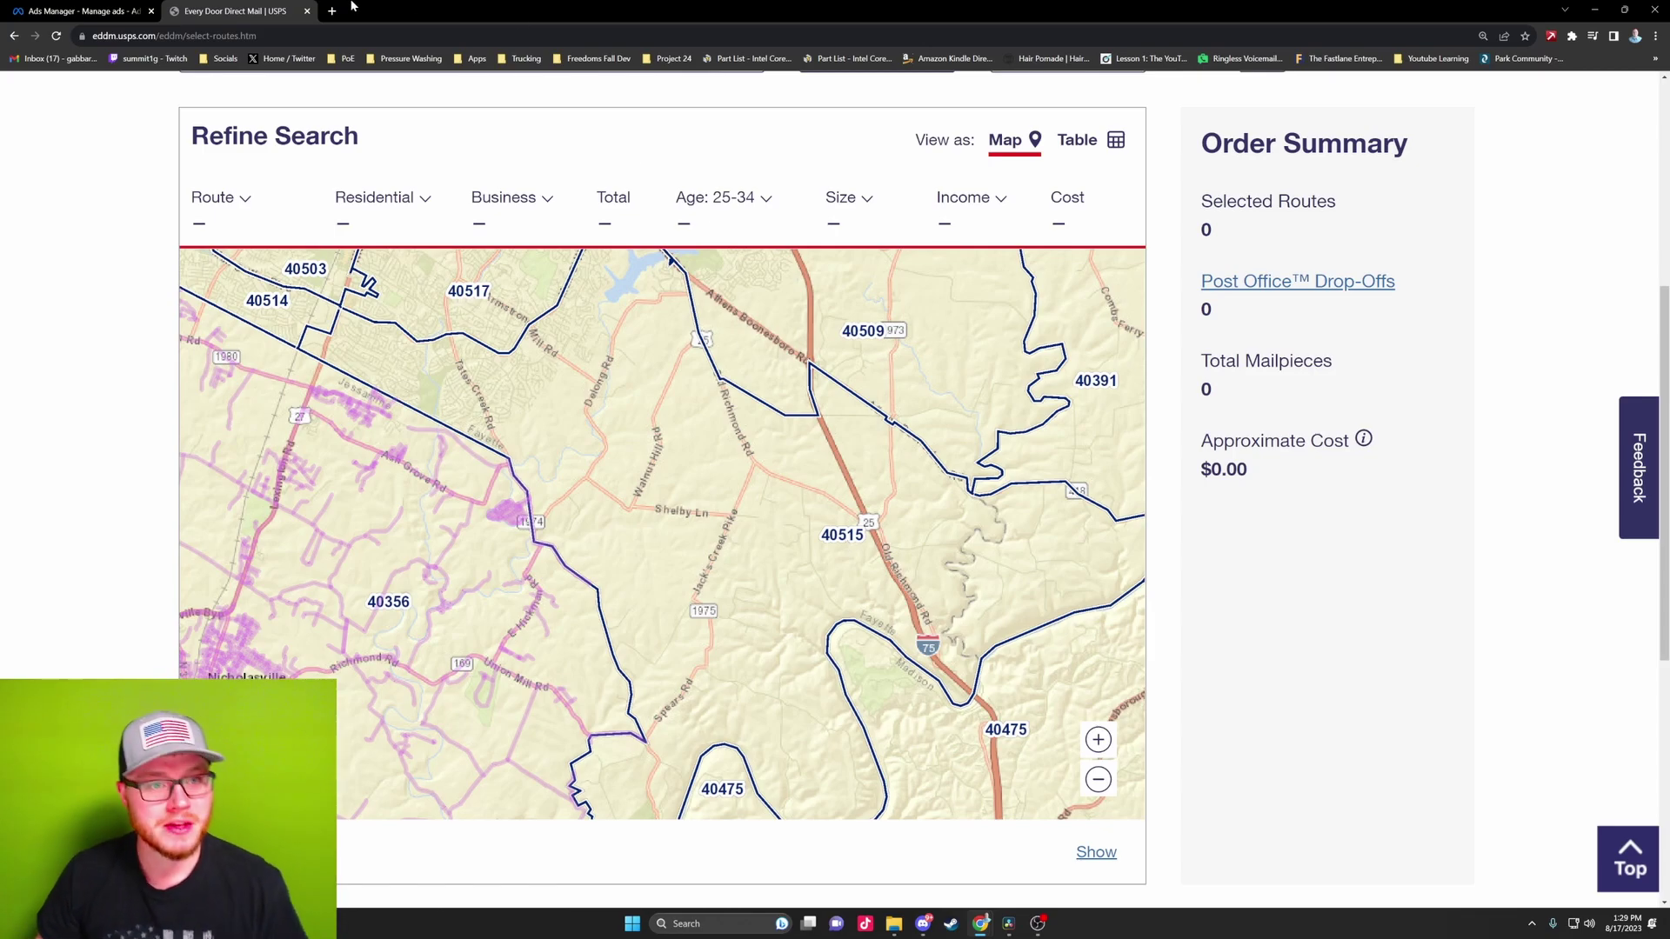
left_click(82, 11)
left_click(1138, 527)
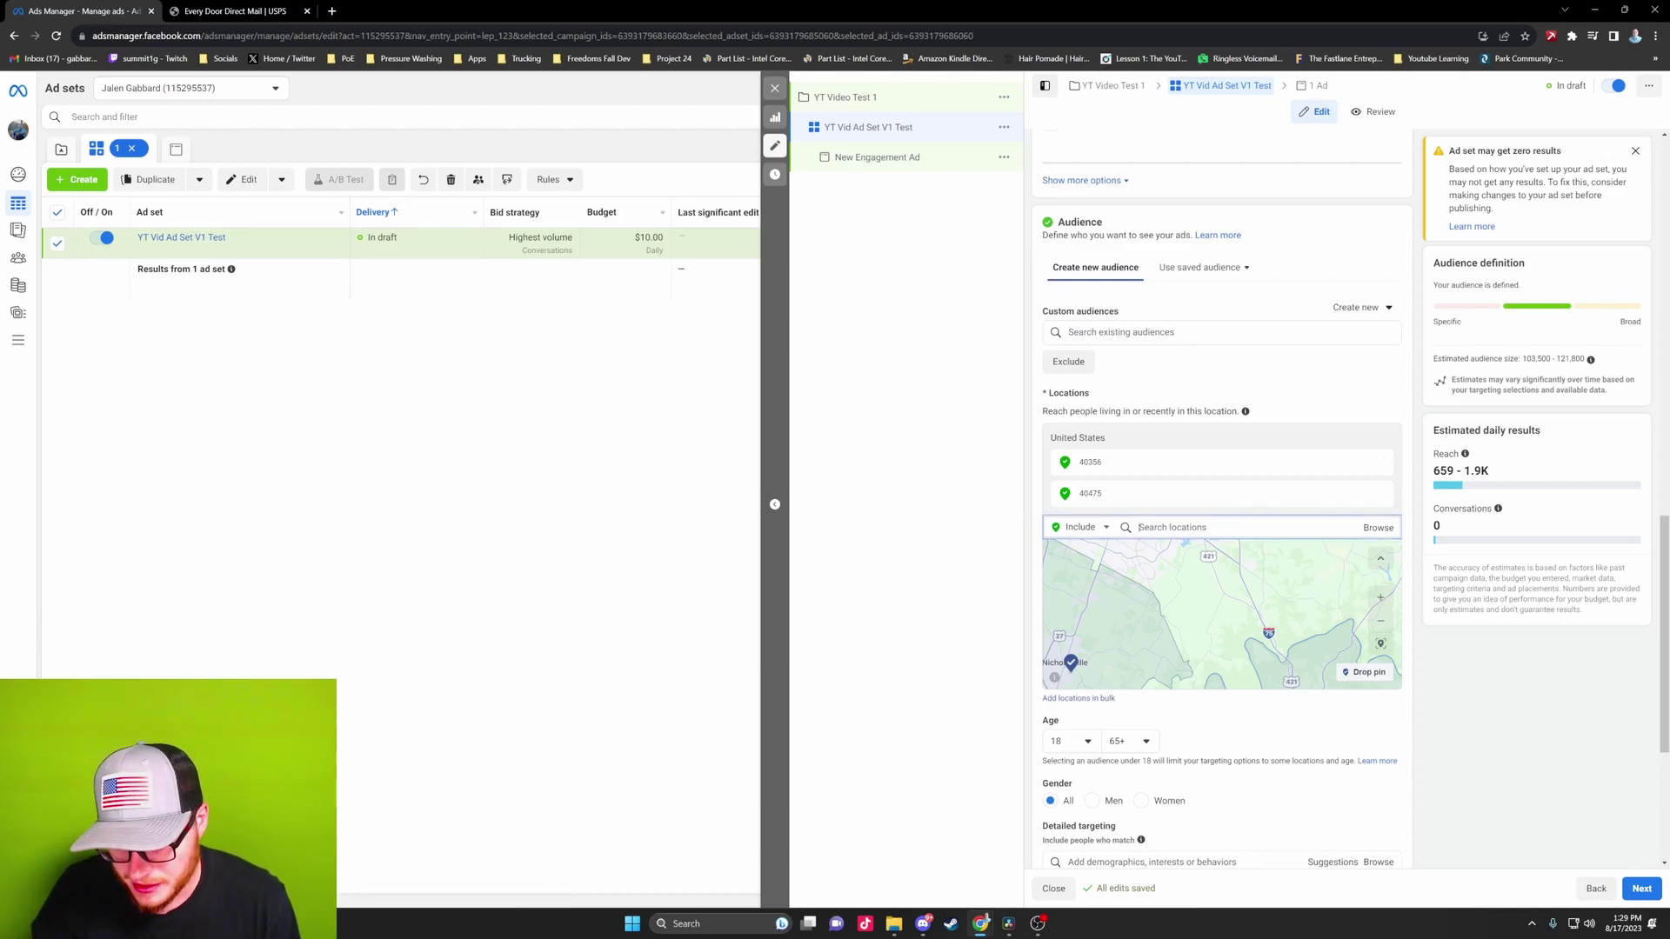
type("40515")
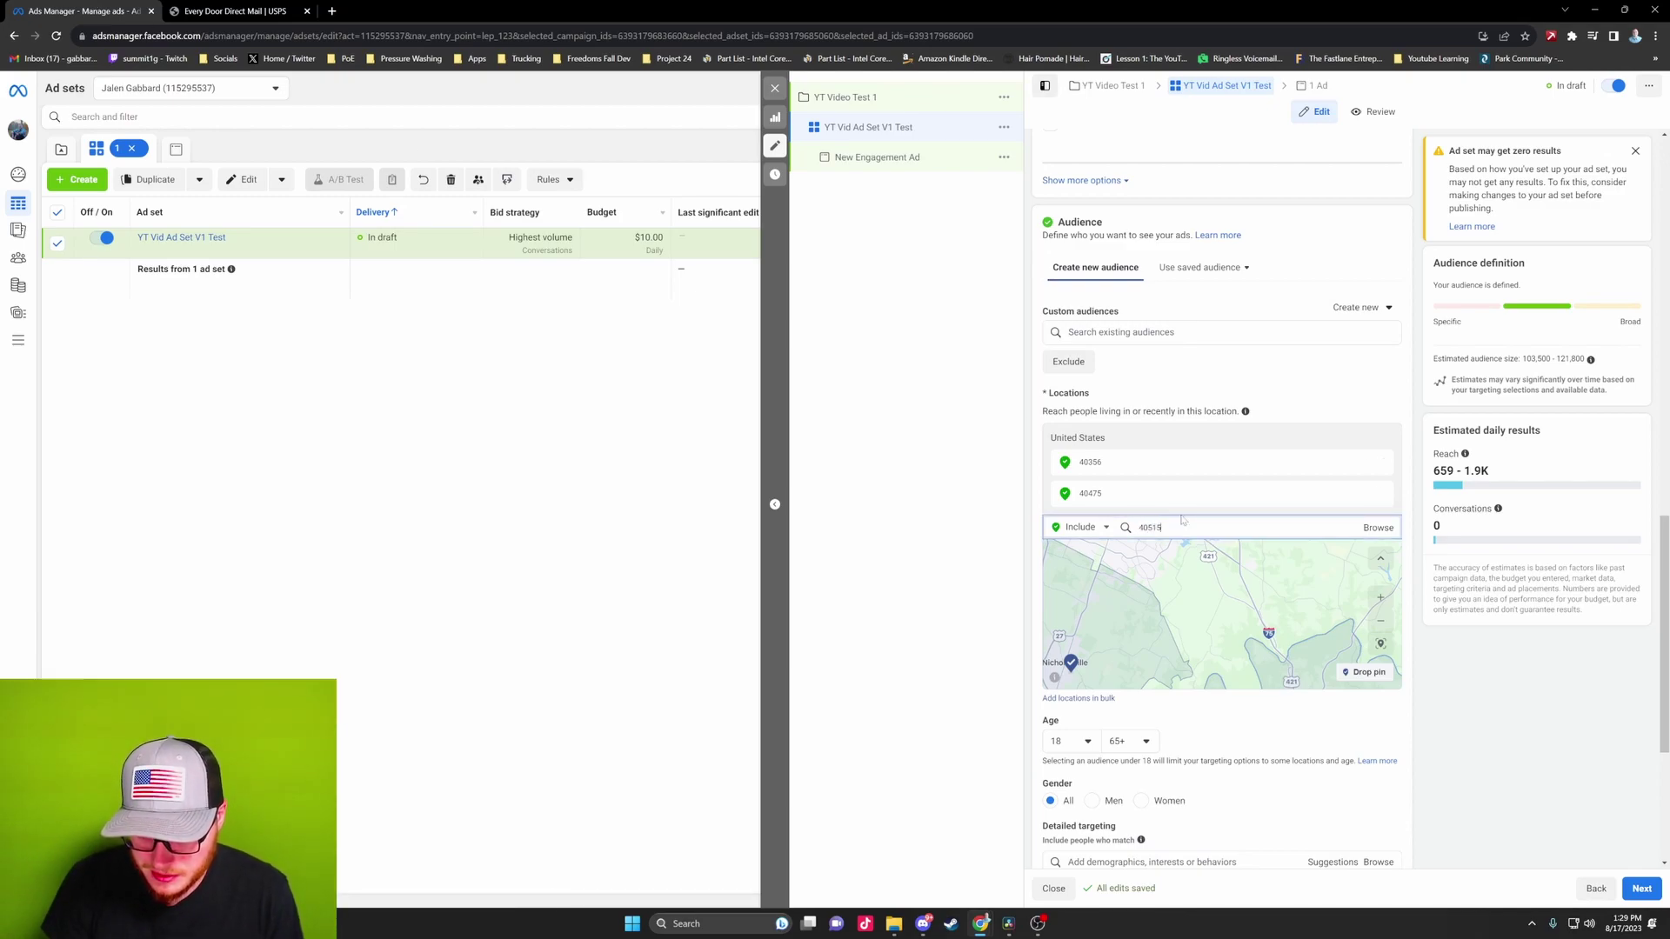
left_click(1179, 554)
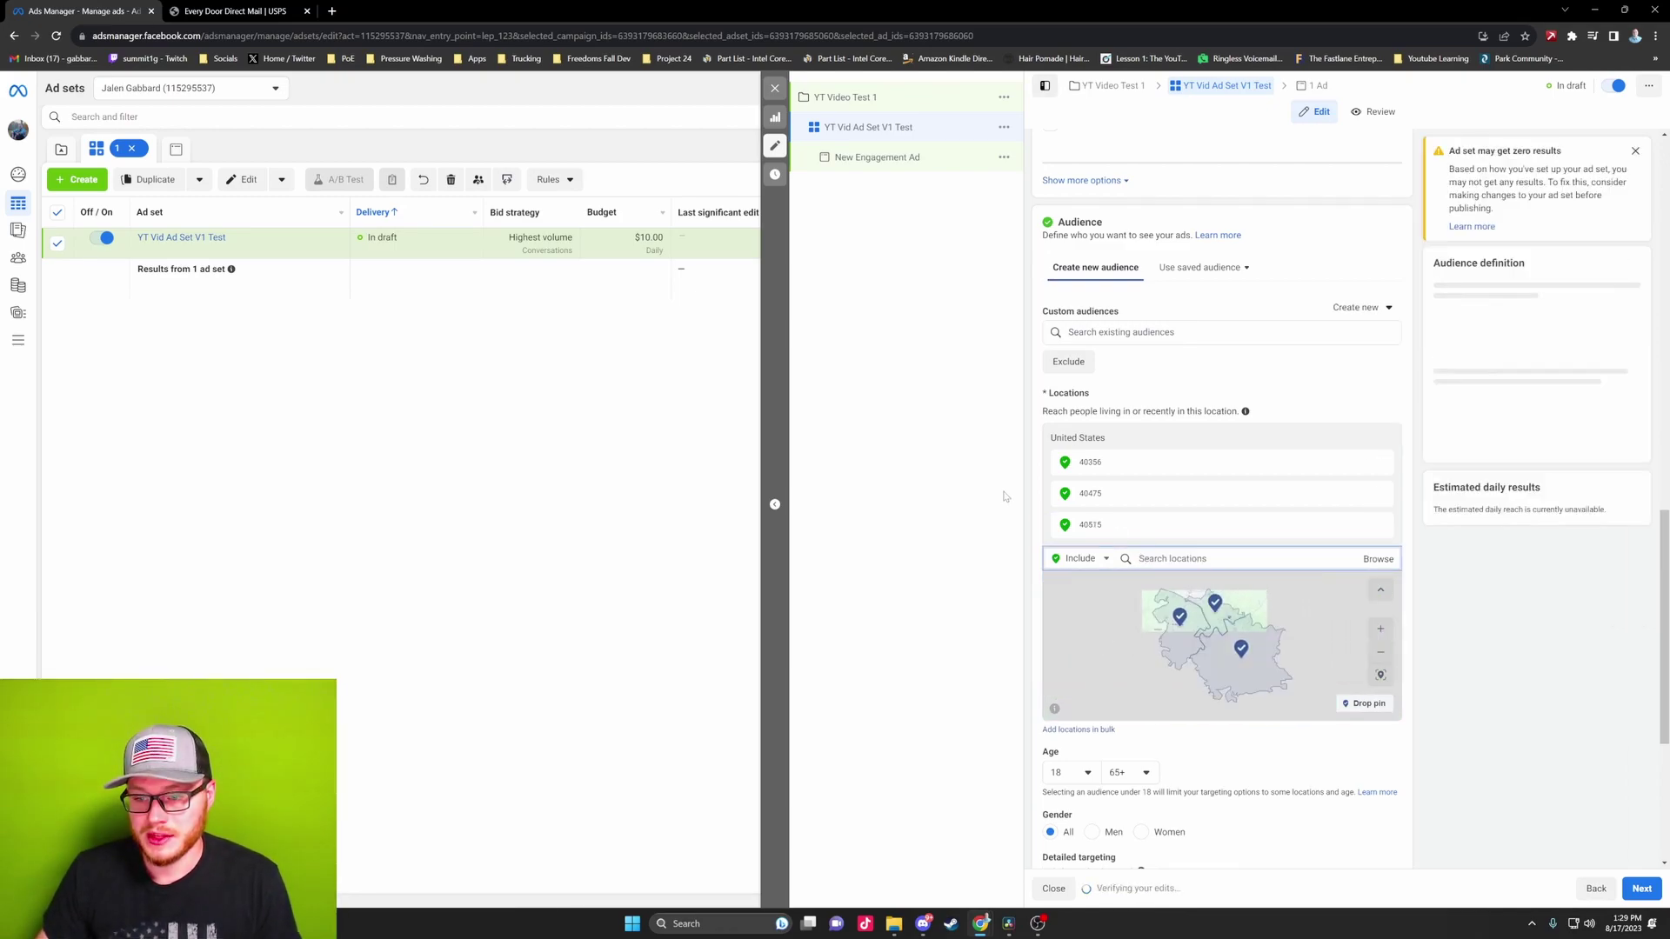
Switch to the Every Door Direct Mail page and search for routes in ZIP code 40515
left_click(235, 10)
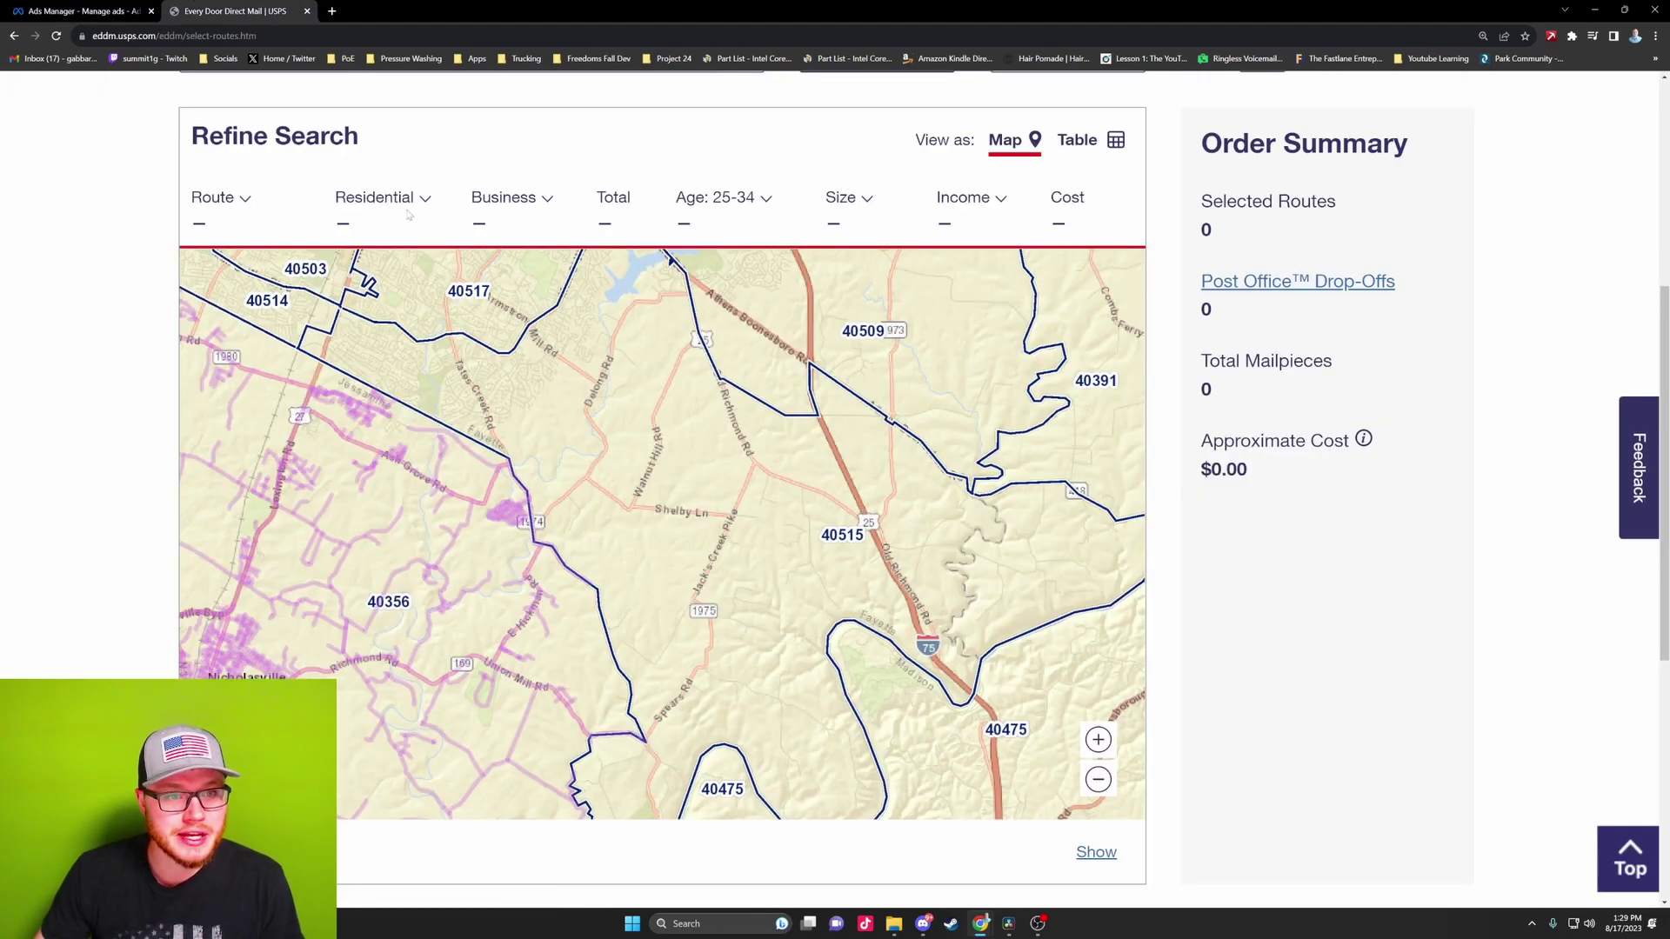
scroll(406, 215, "up", 3)
left_click(297, 310)
key("ctrl+a")
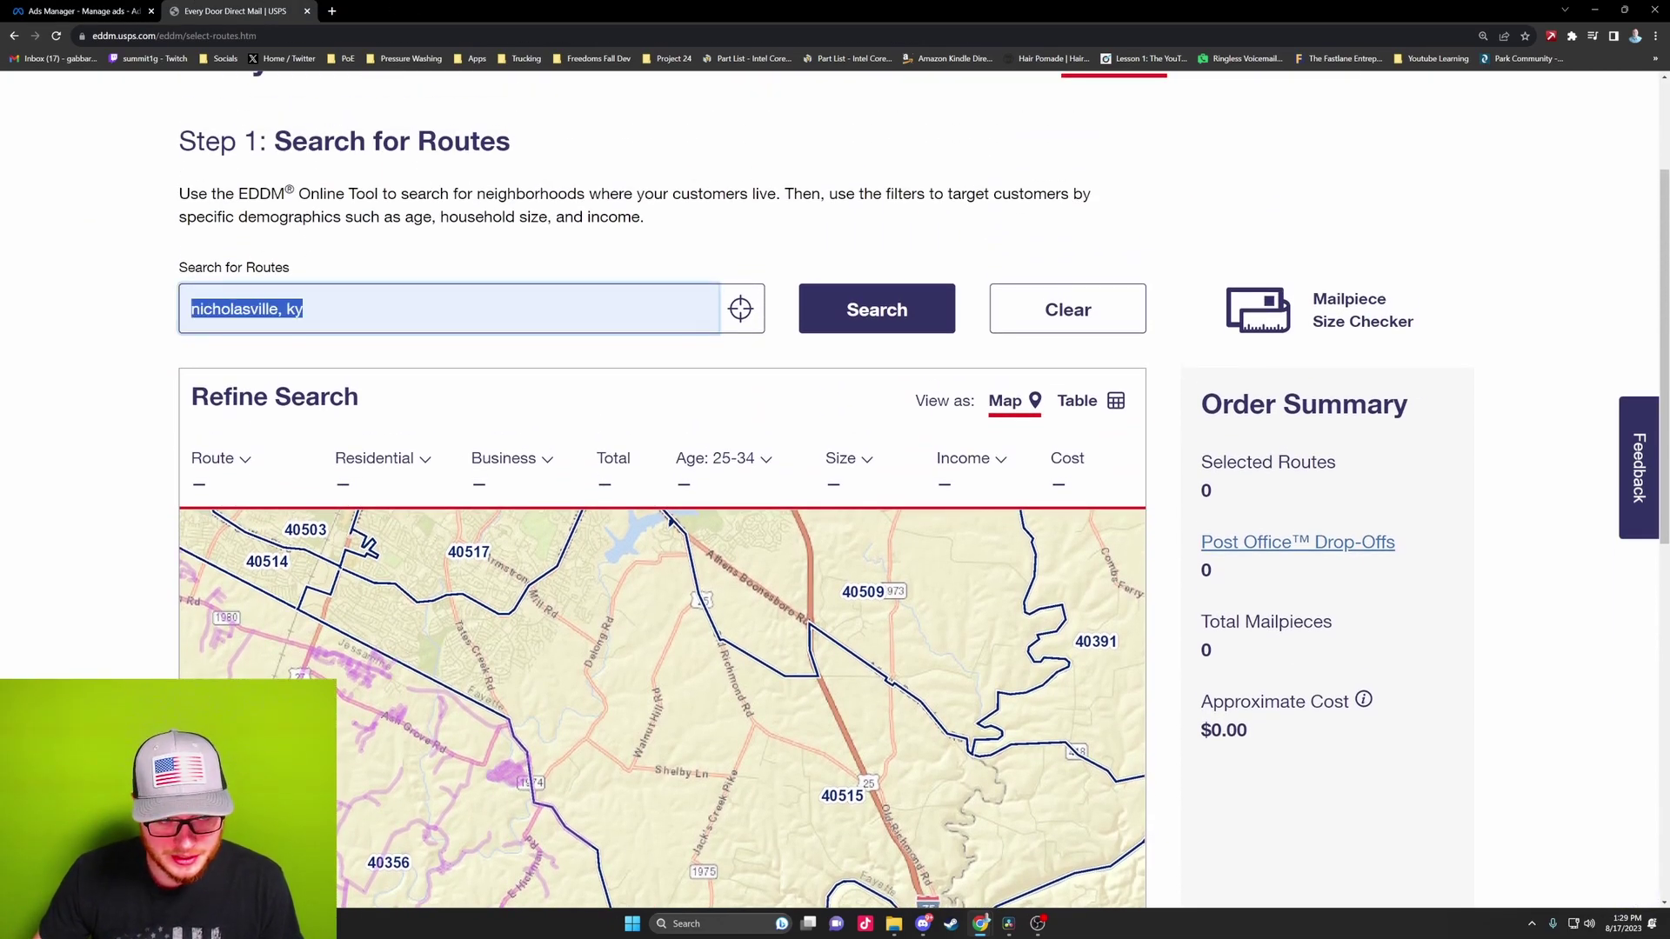
type("40515")
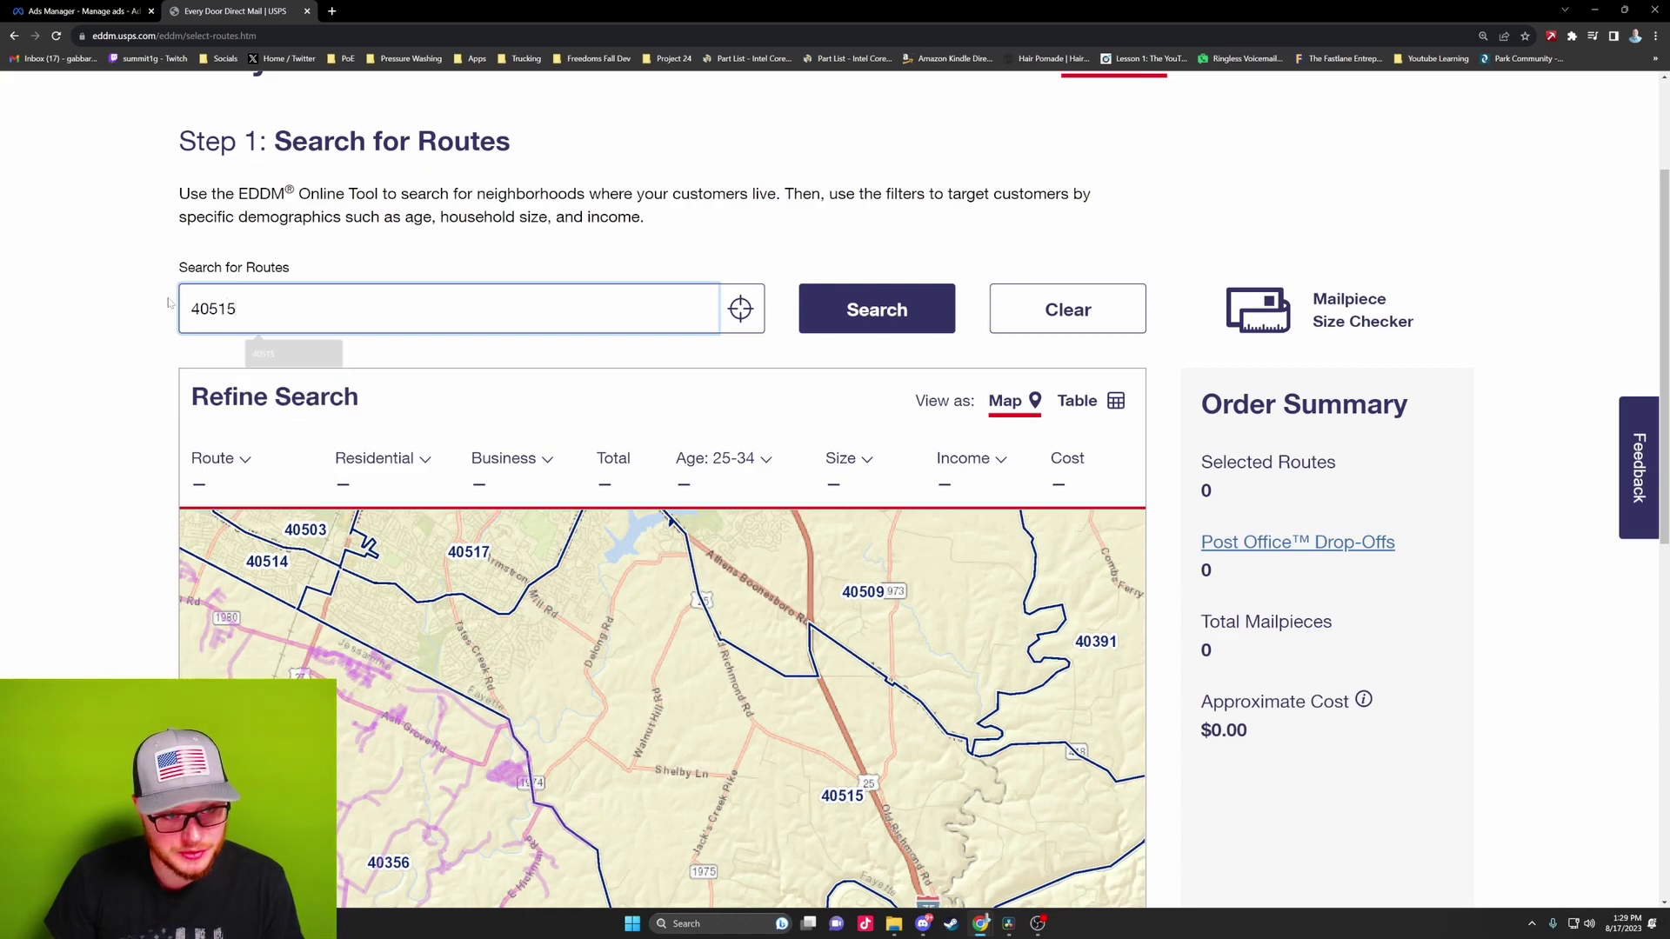
left_click(870, 323)
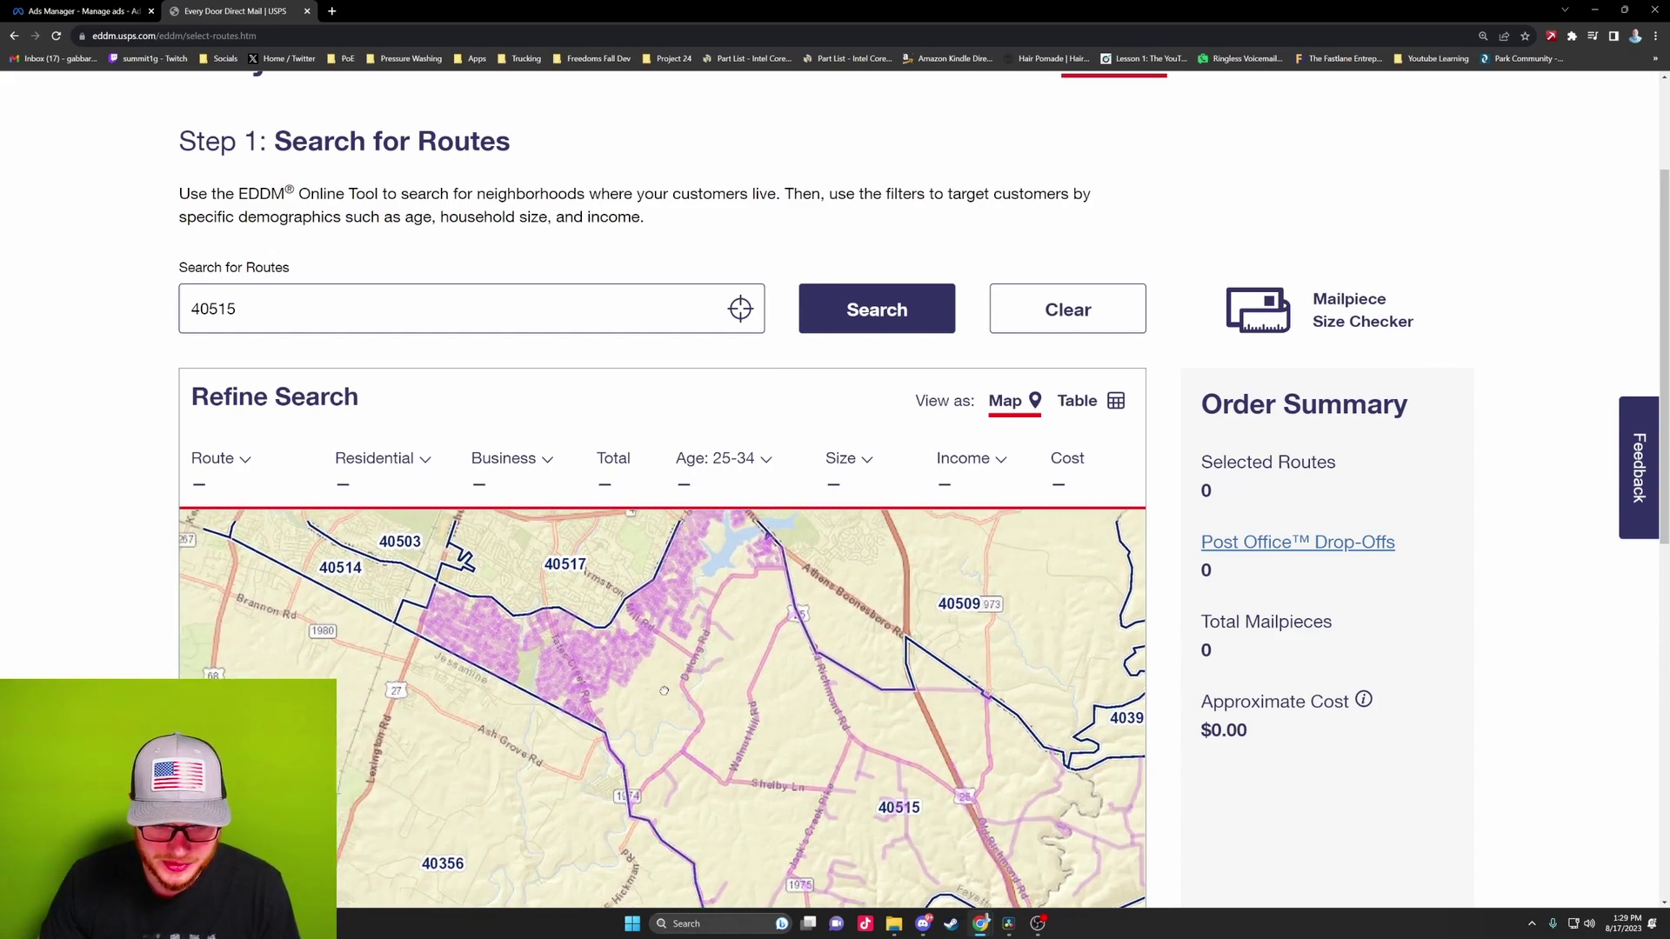
Inspect the routes and ZIP codes around 40515, and add ZIP code 40514, Lexington, Kentucky, to the audience locations in Ads Manager
scroll(692, 695, "up", 1)
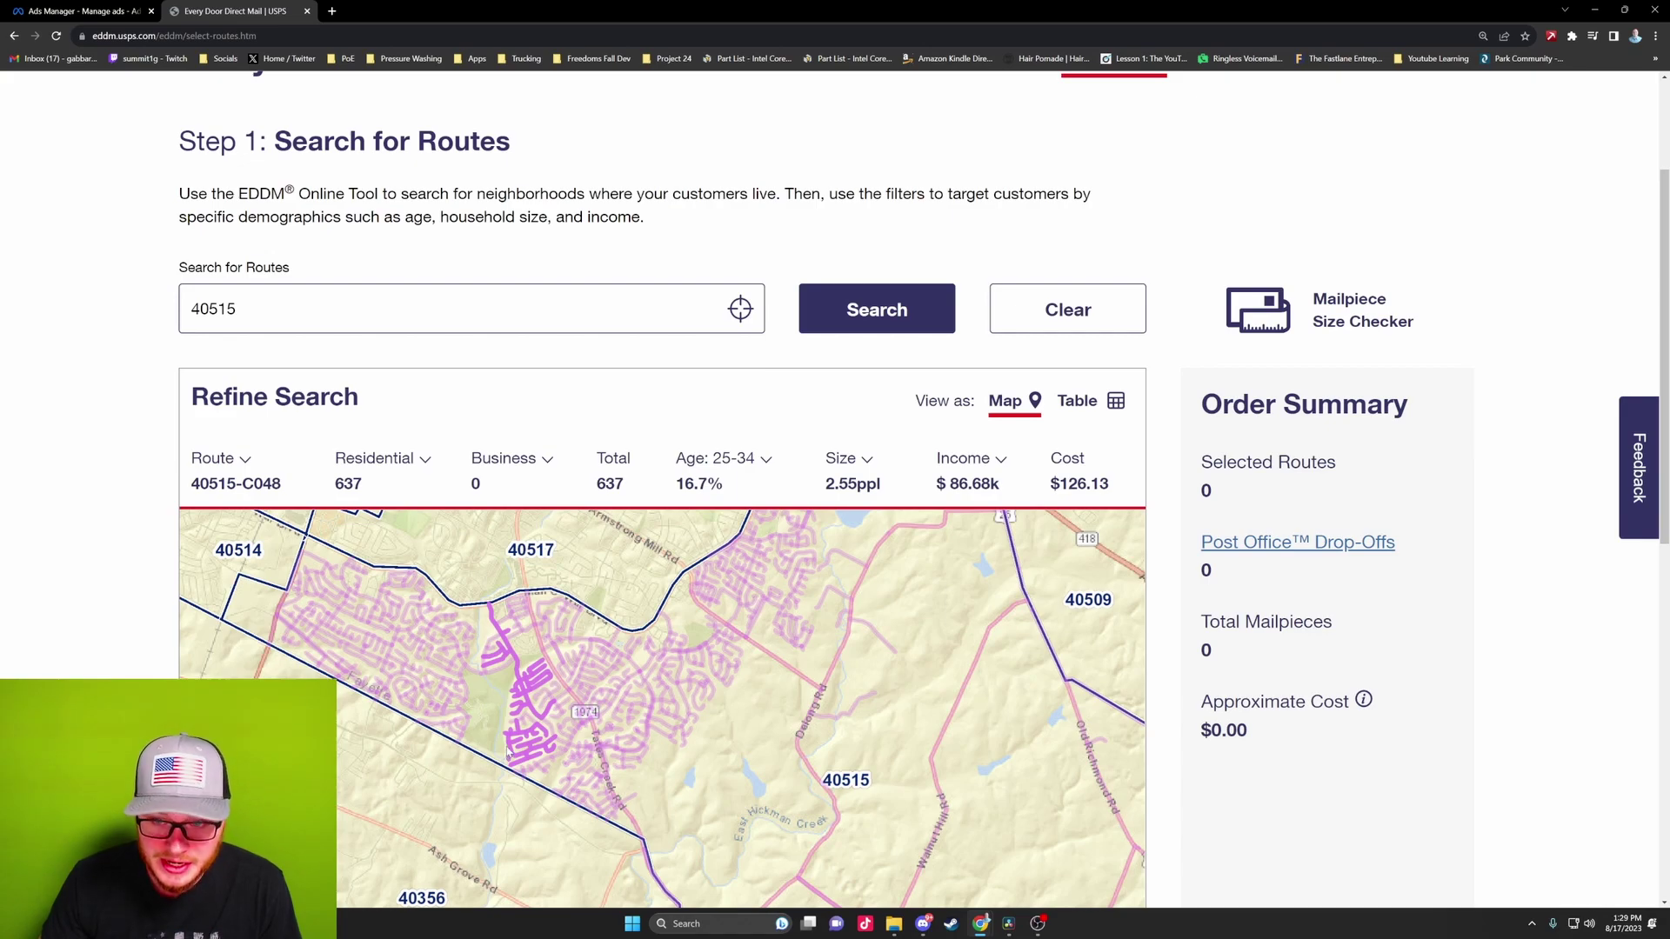
left_click_drag(440, 706, 598, 732)
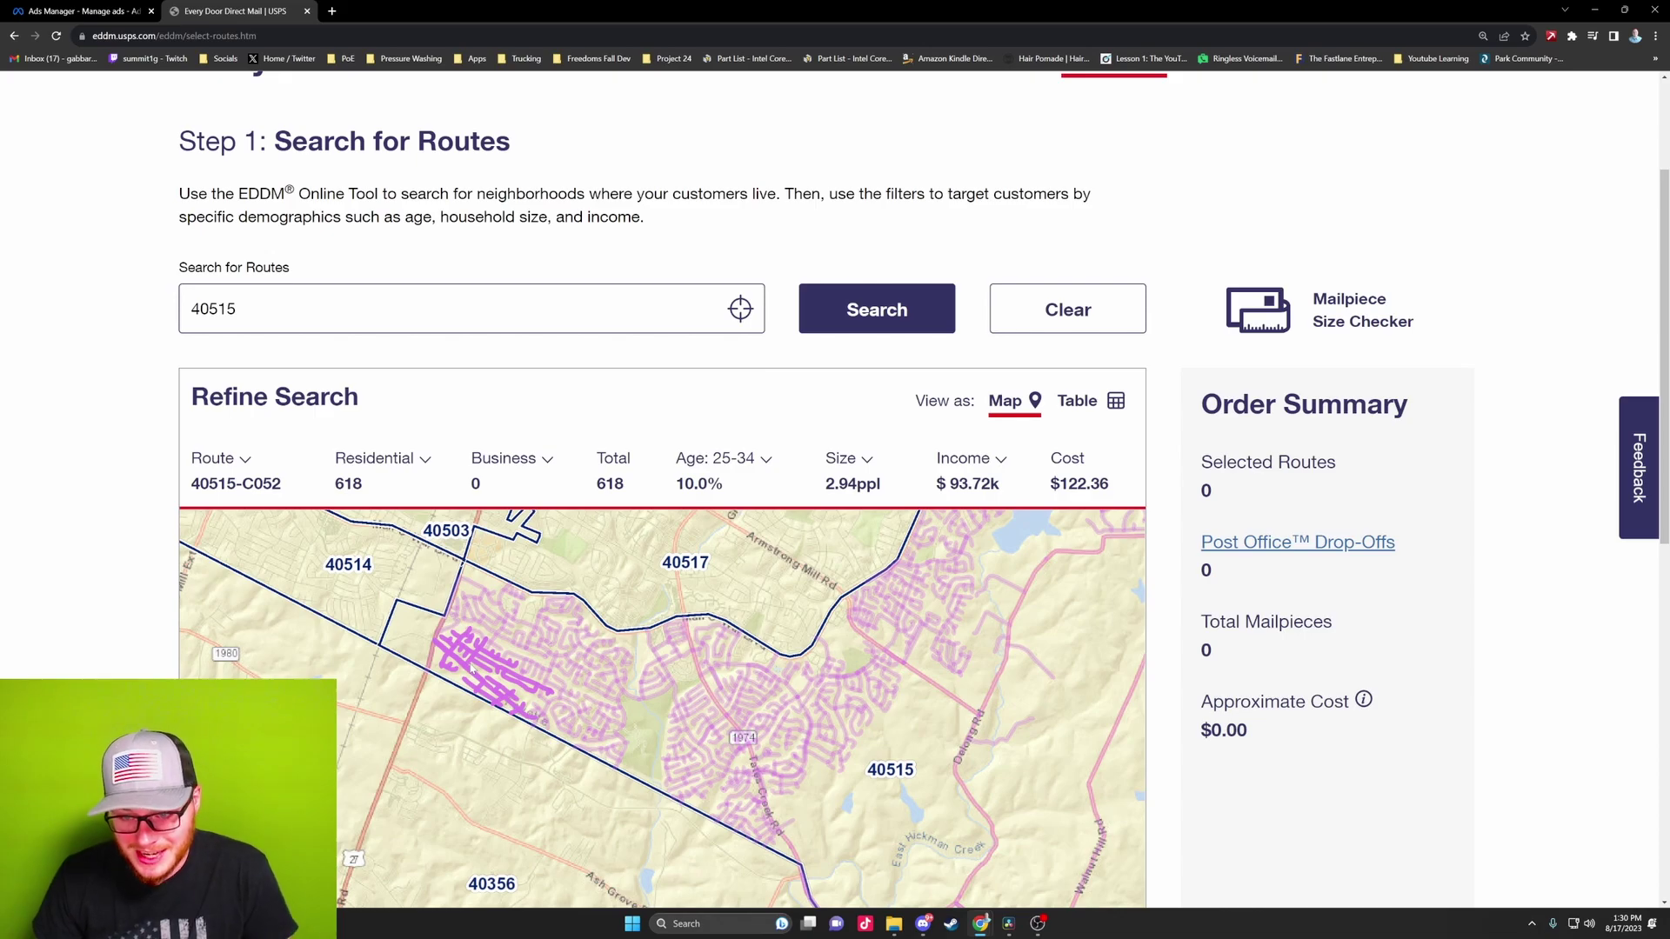
scroll(472, 668, "up", 2)
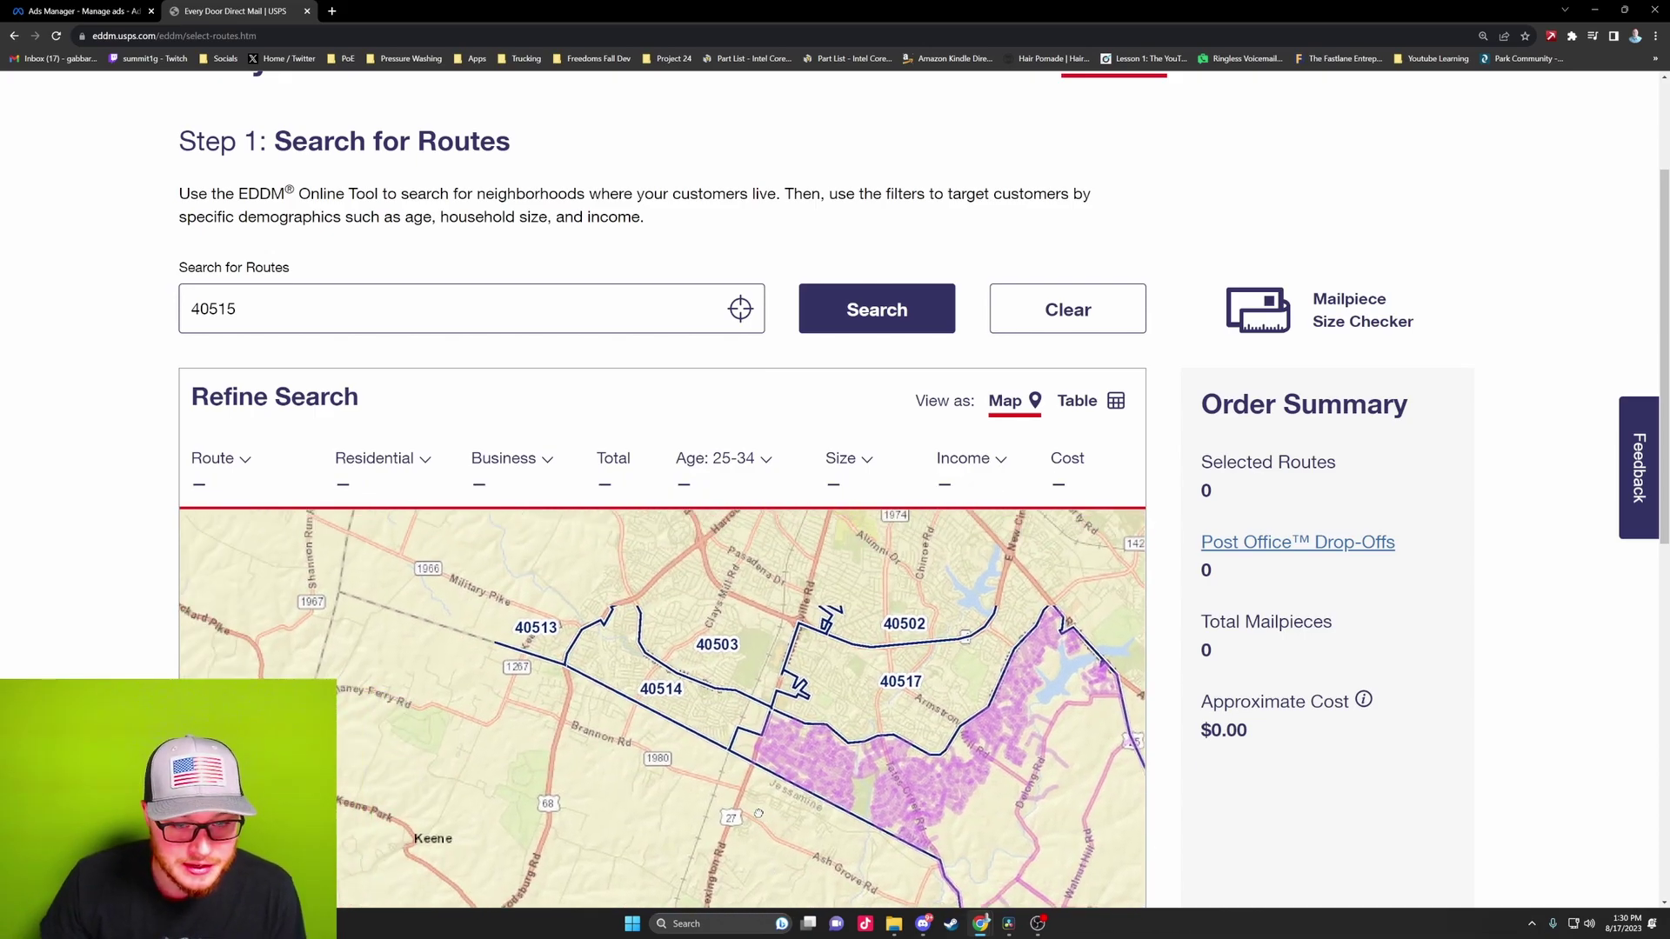
scroll(638, 667, "down", 3)
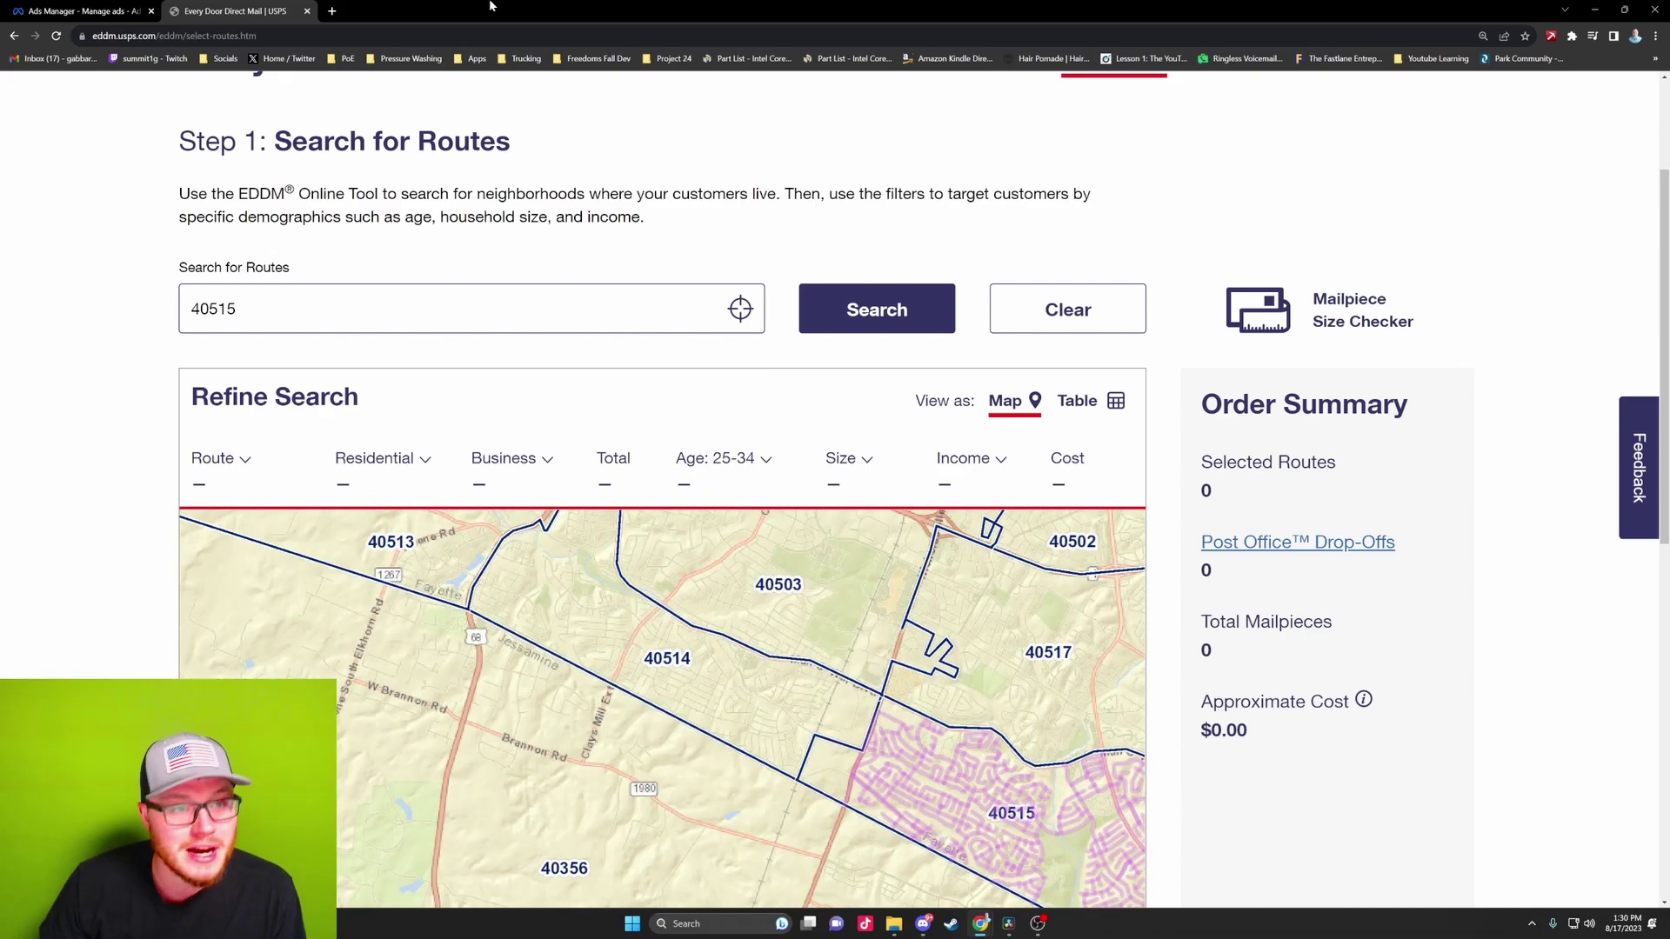
key("ctrl+shift+Tab")
type("40")
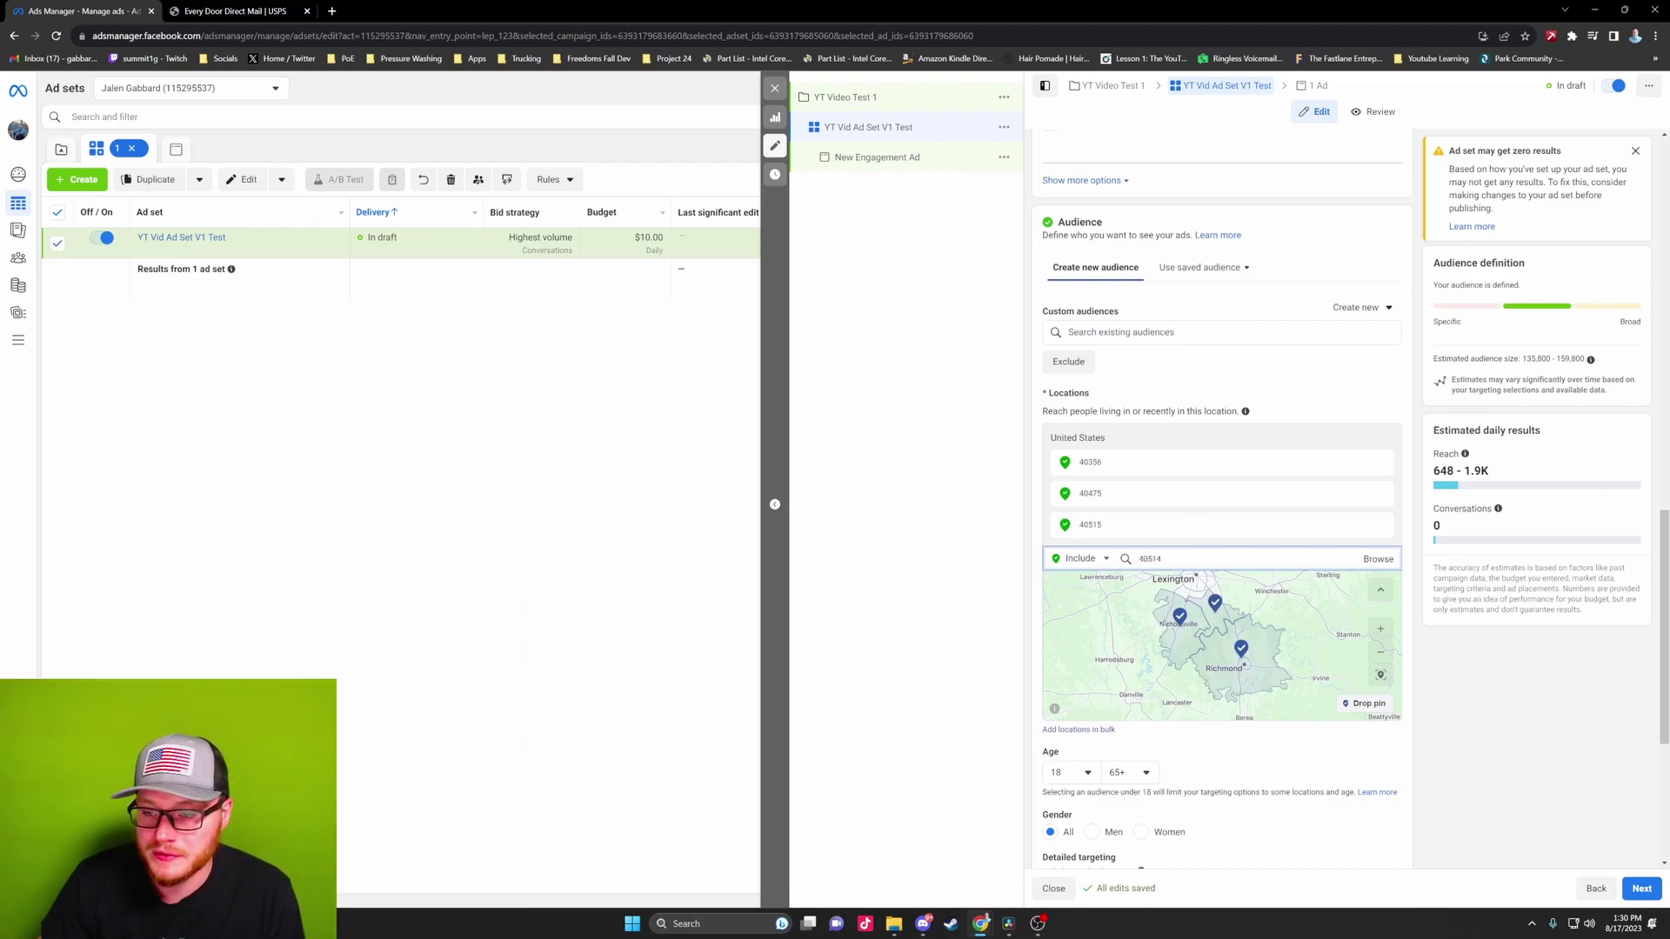
key("ctrl+a")
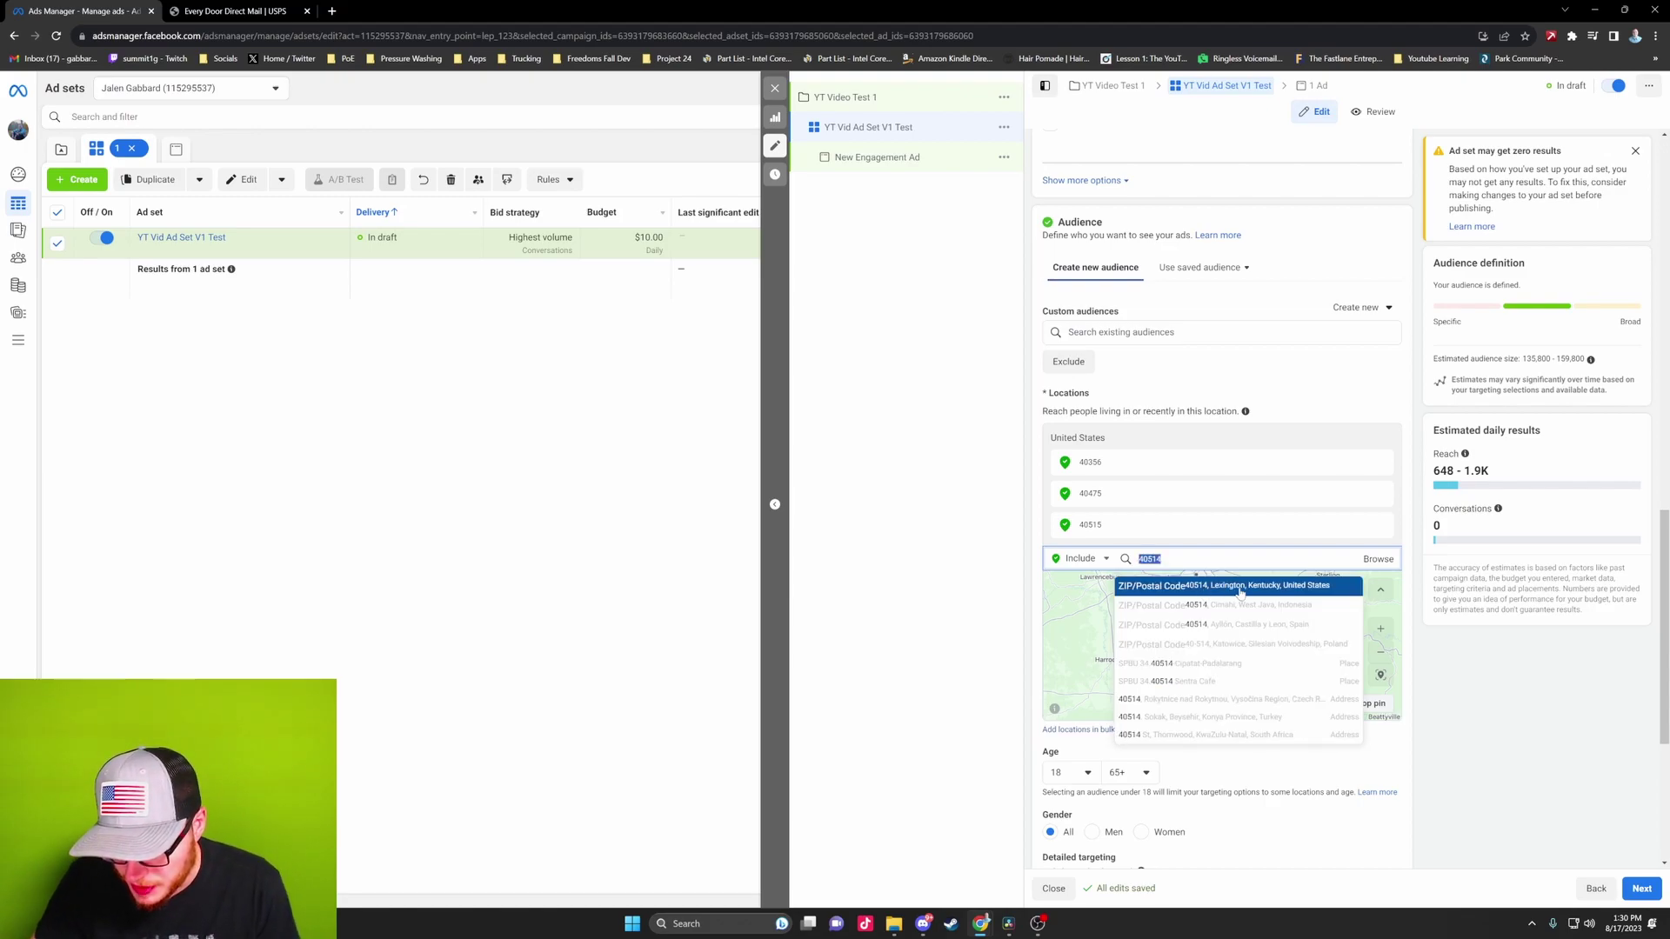
left_click(1240, 591)
Examine the combined coverage of the four ZIP codes on the audience location map
left_click_drag(1259, 684, 1223, 667)
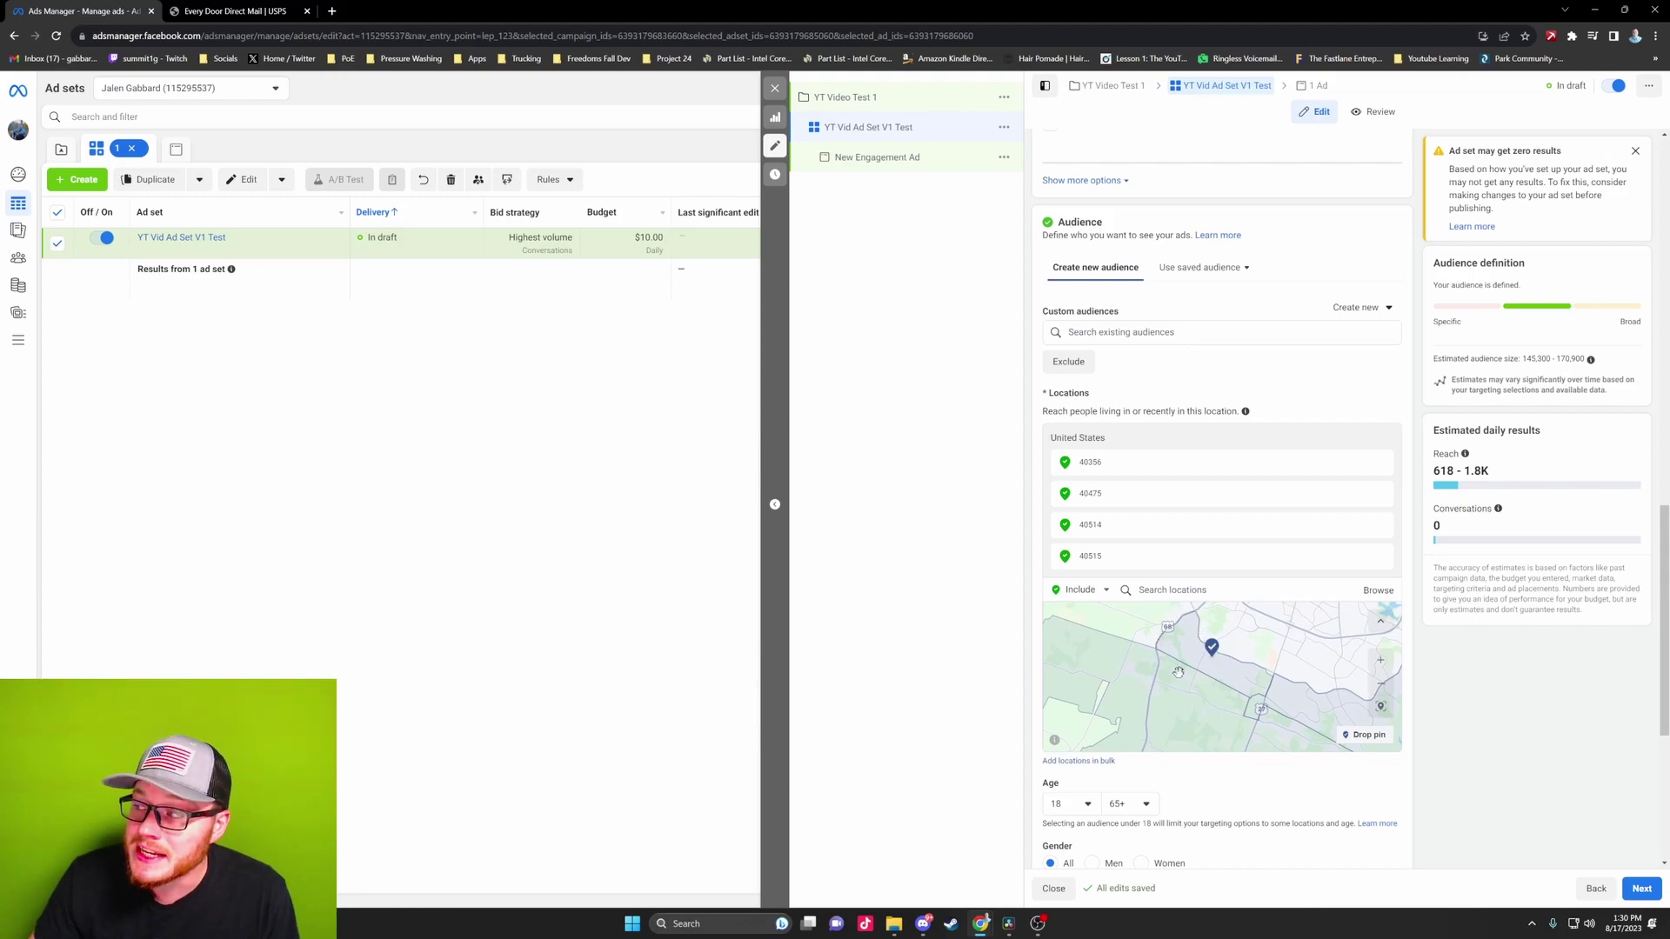
scroll(1260, 687, "down", 3)
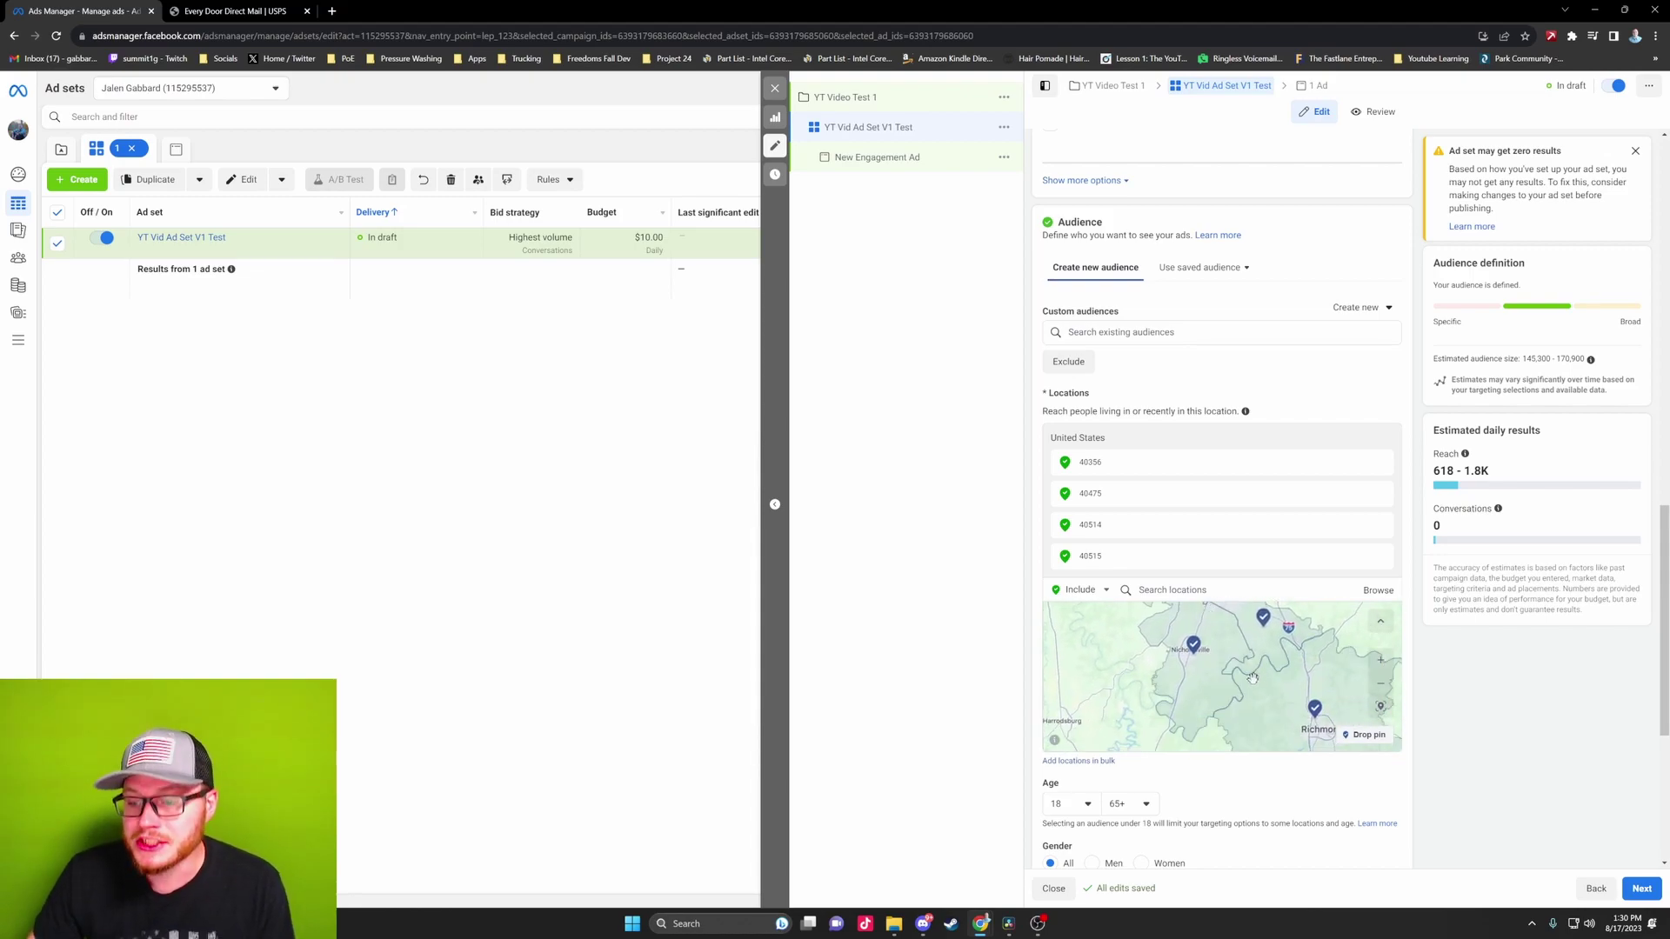
scroll(1252, 678, "down", 2)
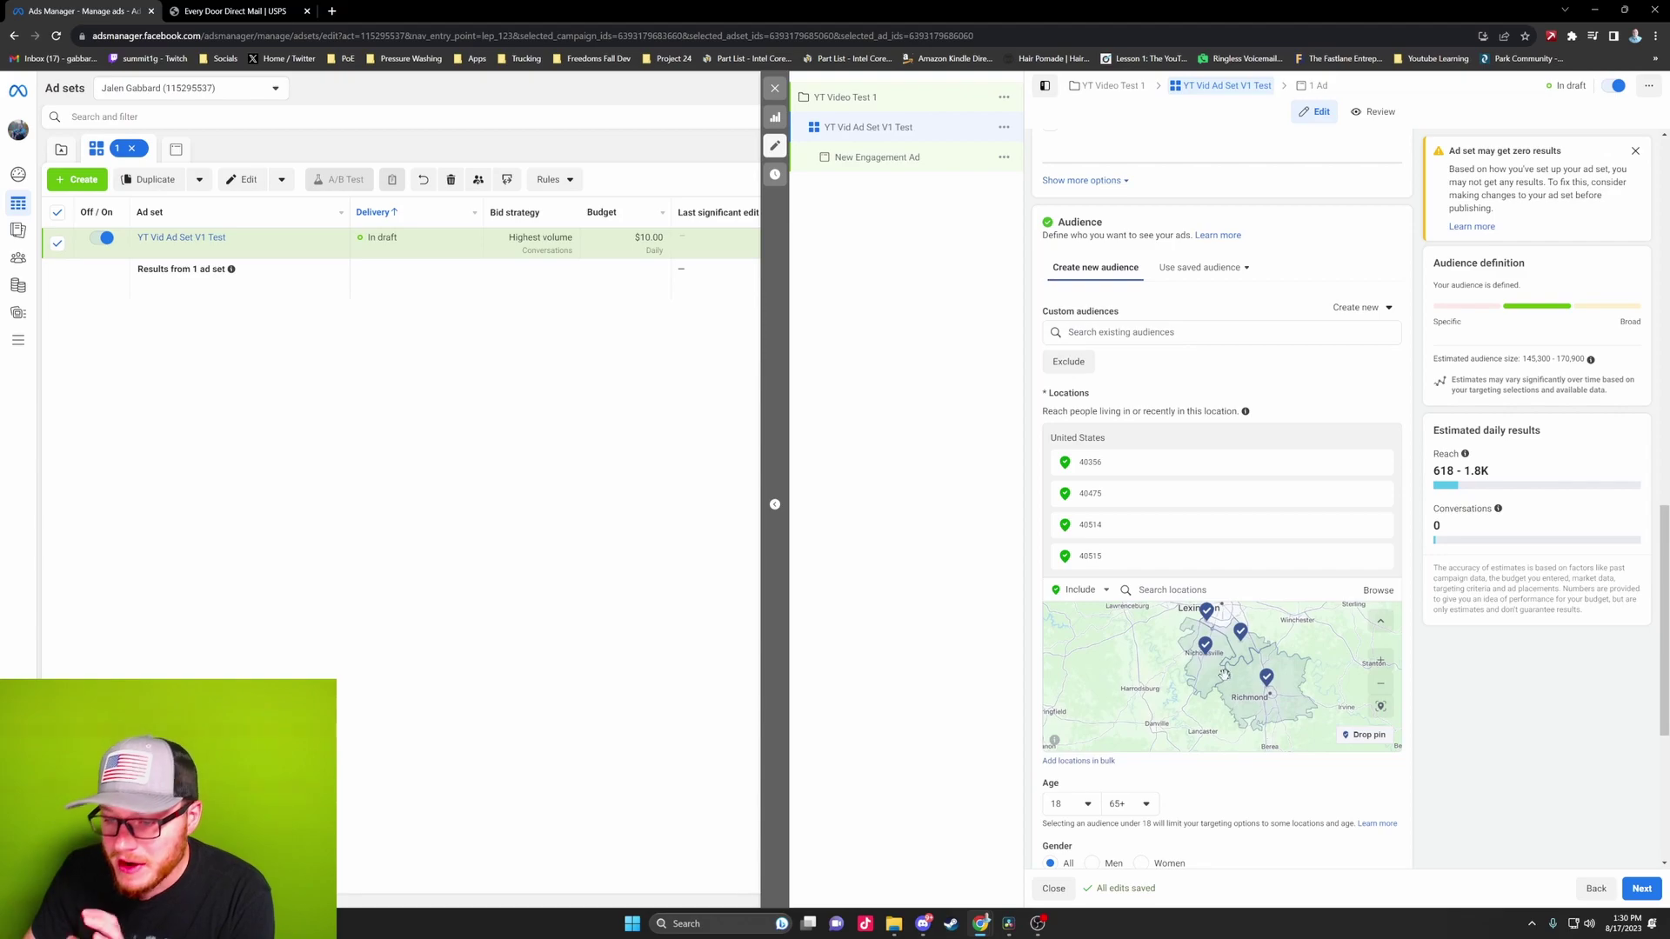
scroll(1224, 674, "up", 2)
scroll(1224, 675, "down", 2)
left_click_drag(1238, 679, 1217, 687)
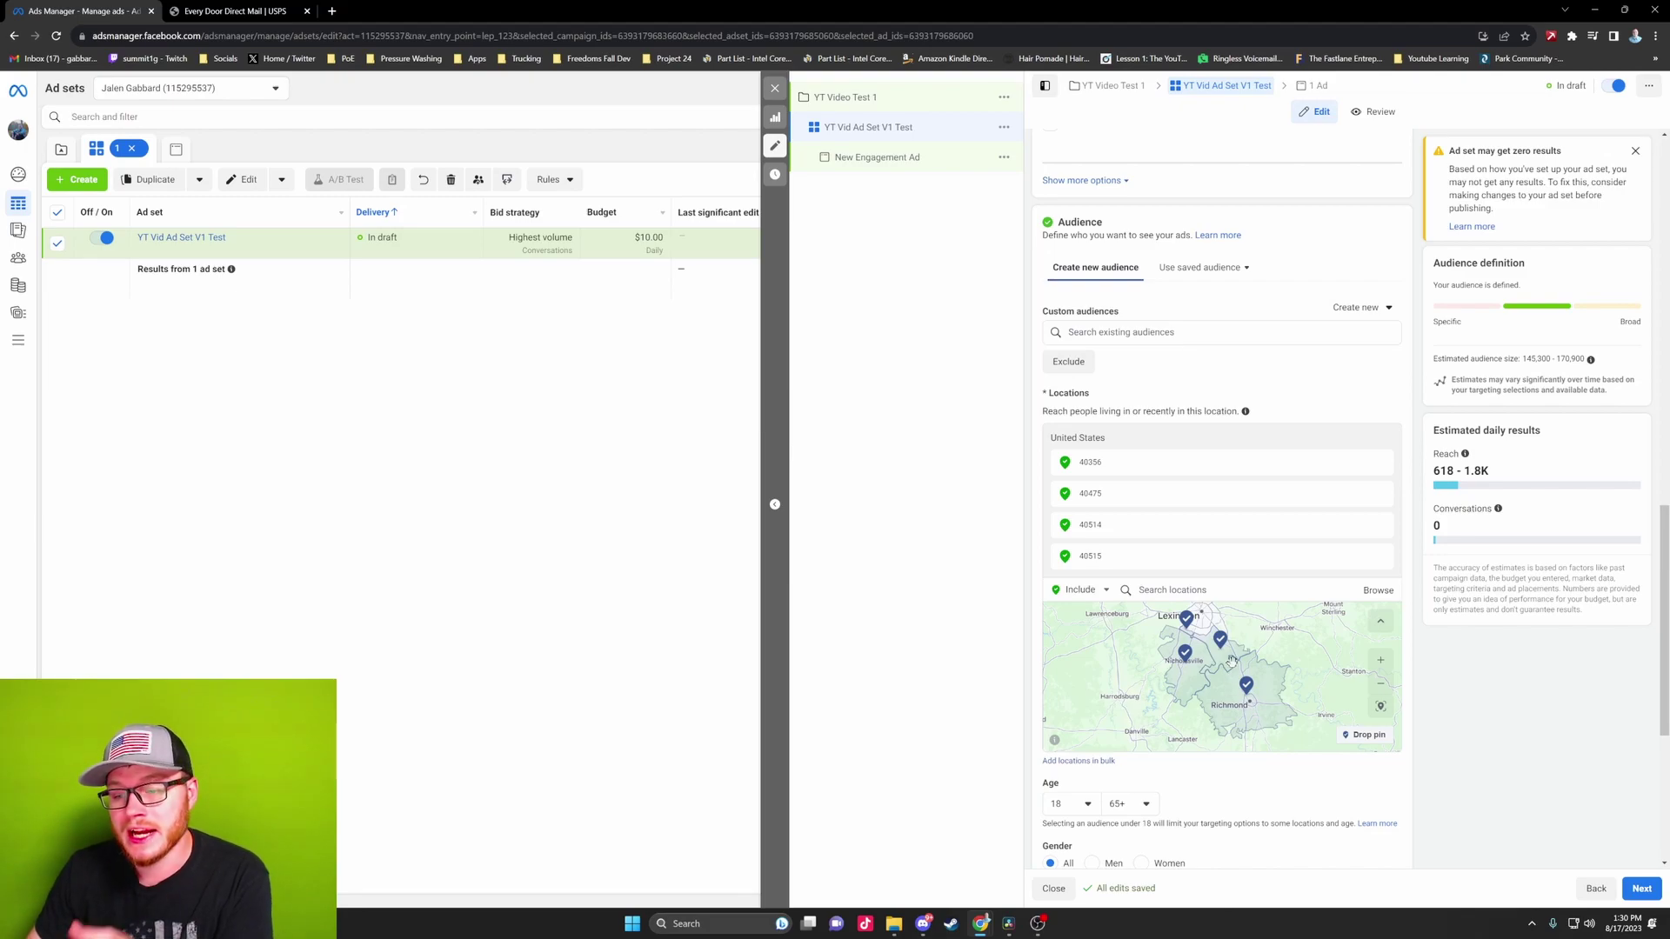
scroll(1230, 661, "up", 4)
scroll(1183, 686, "down", 2)
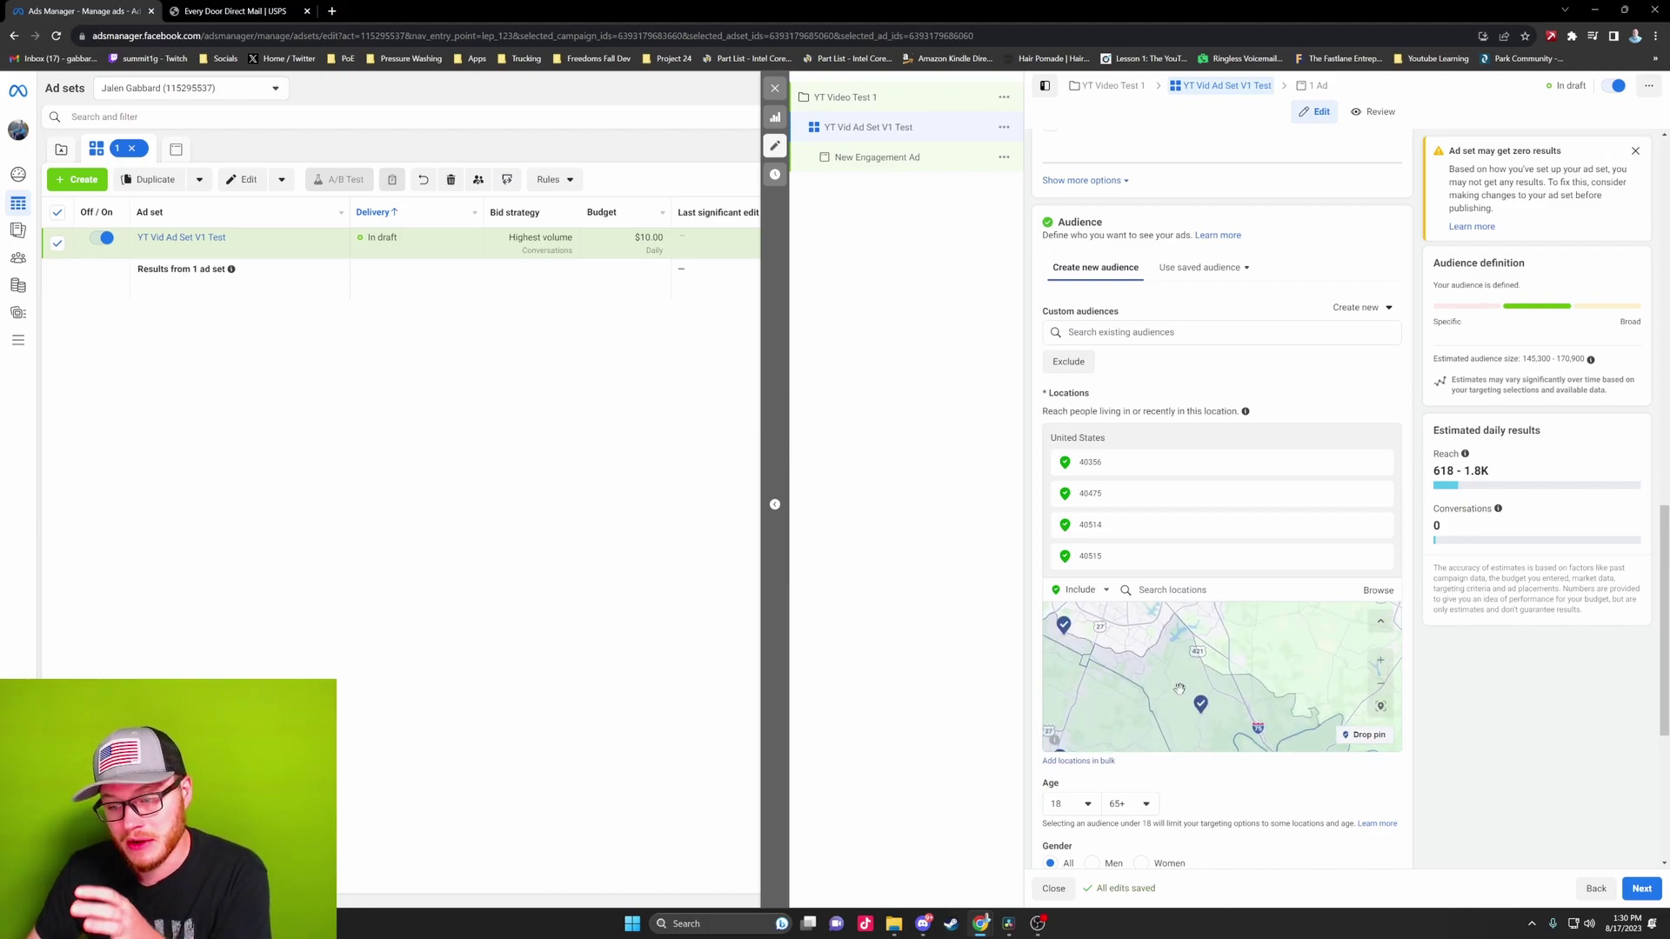
left_click_drag(1179, 688, 1216, 698)
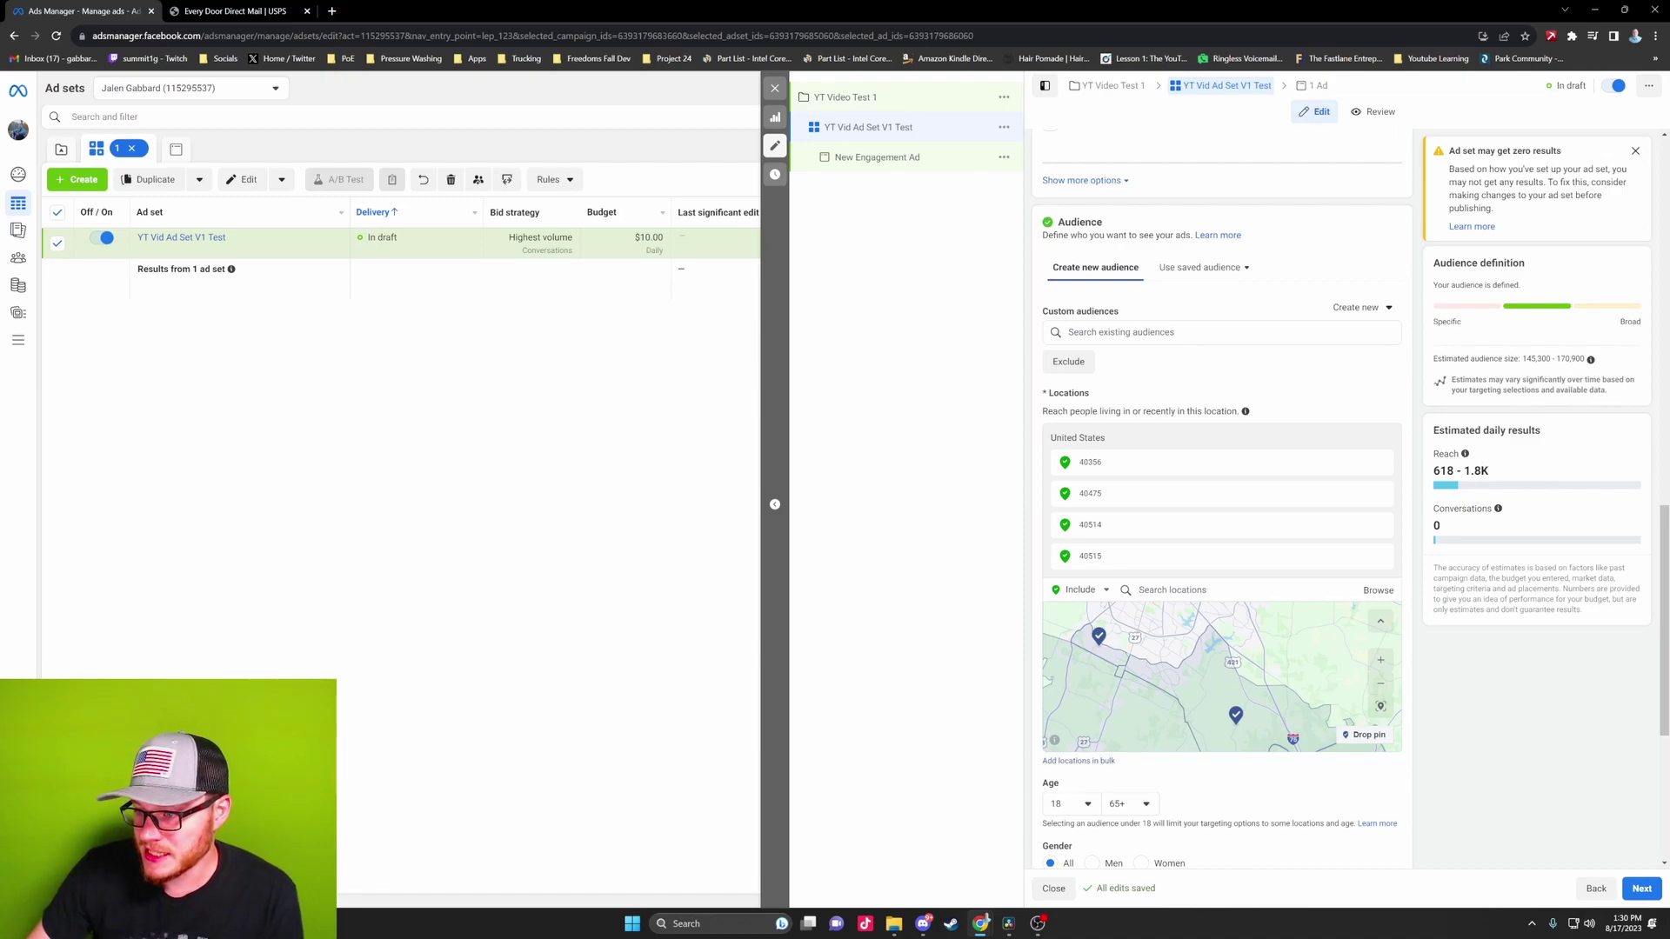
Check the estimated audience size and review the ad set's audience section and its location map
left_click_drag(1531, 359, 1565, 359)
left_click(1498, 334)
scroll(1235, 687, "down", 3)
scroll(1237, 737, "up", 5)
scroll(1236, 738, "down", 8)
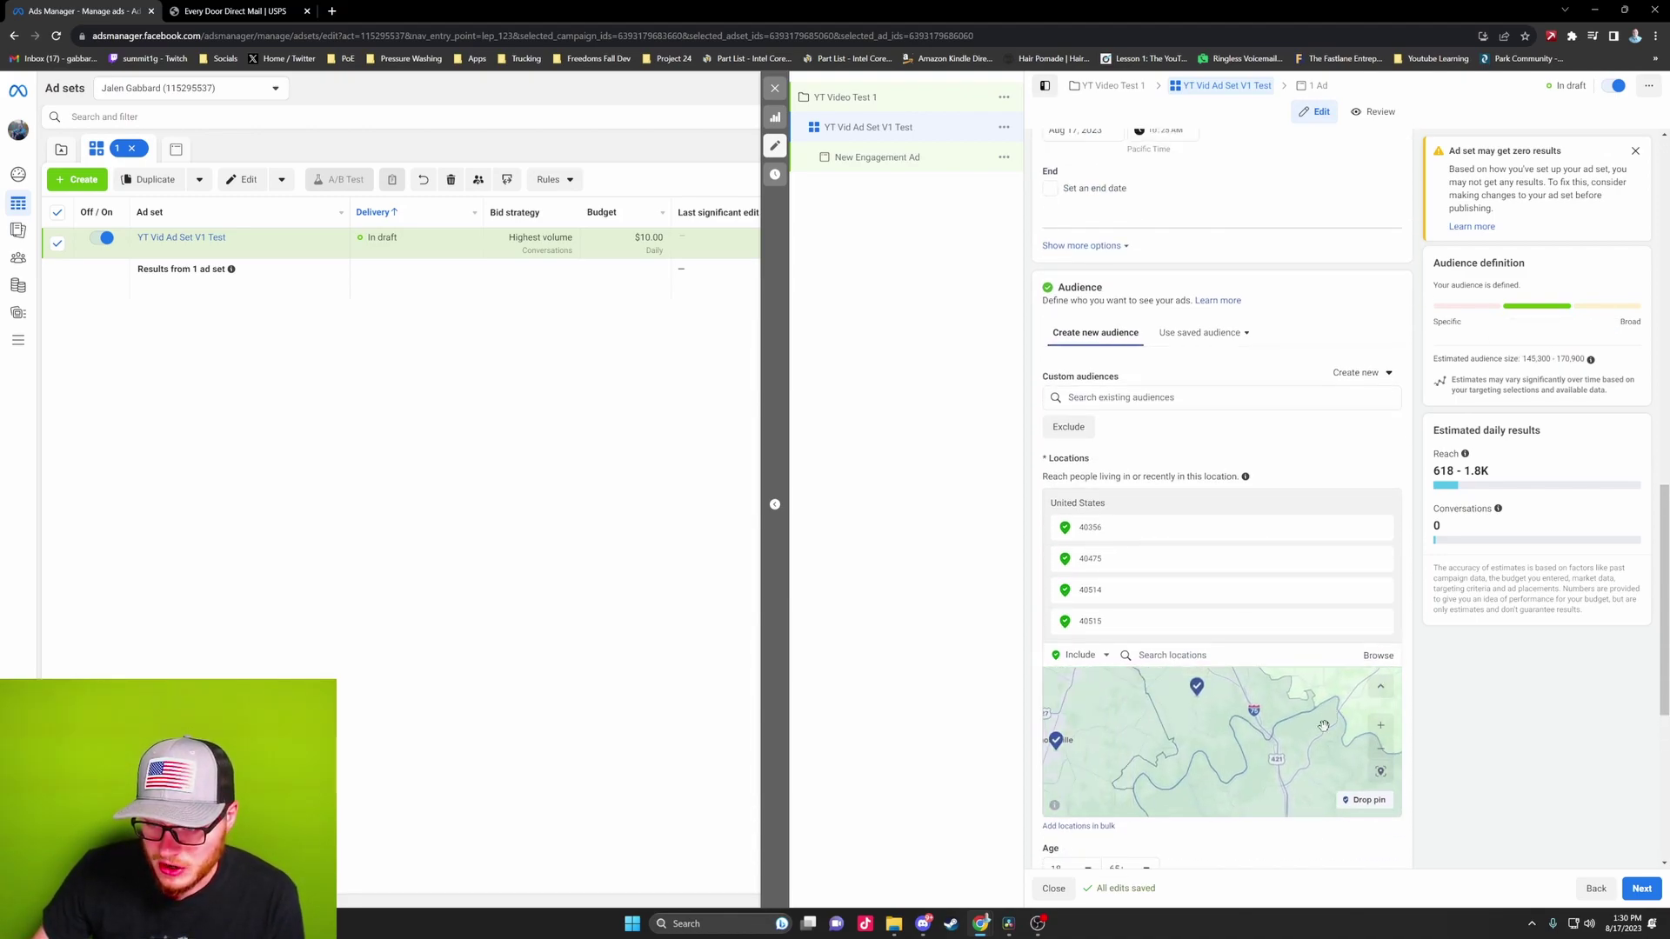
left_click_drag(1237, 737, 1232, 839)
scroll(1230, 798, "down", 3)
scroll(1231, 824, "down", 3)
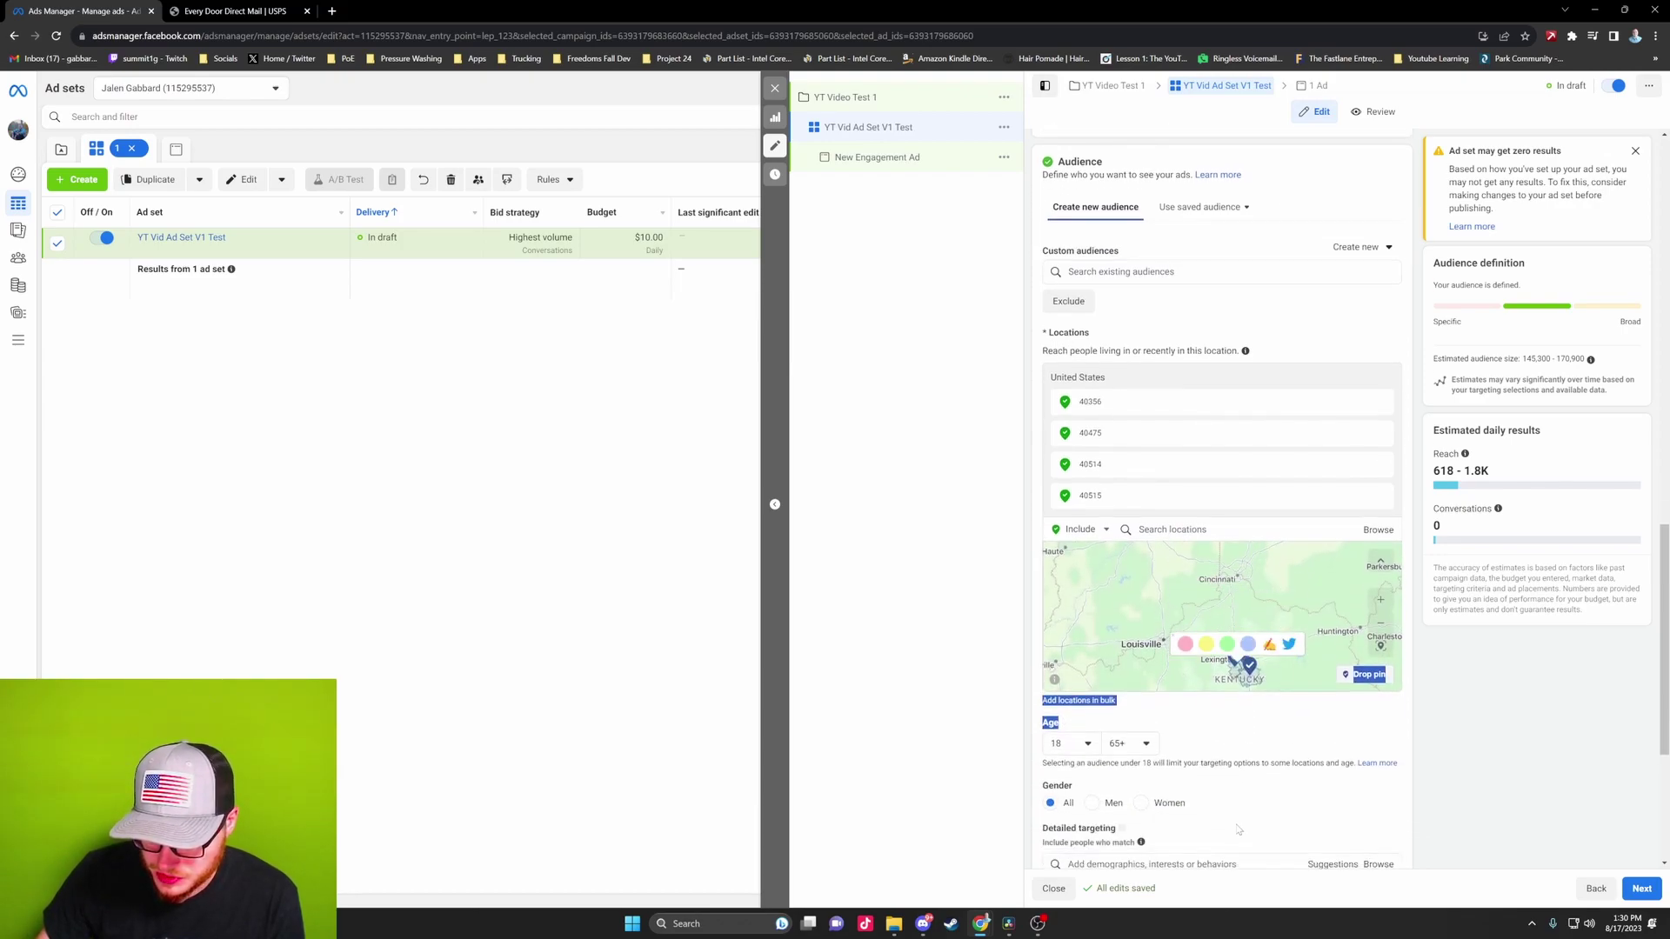
scroll(1235, 491, "up", 3)
mouse_move(1235, 490)
left_mouse_down()
mouse_move(1242, 472)
mouse_move(1204, 500)
mouse_move(1239, 461)
mouse_move(1228, 469)
left_mouse_up()
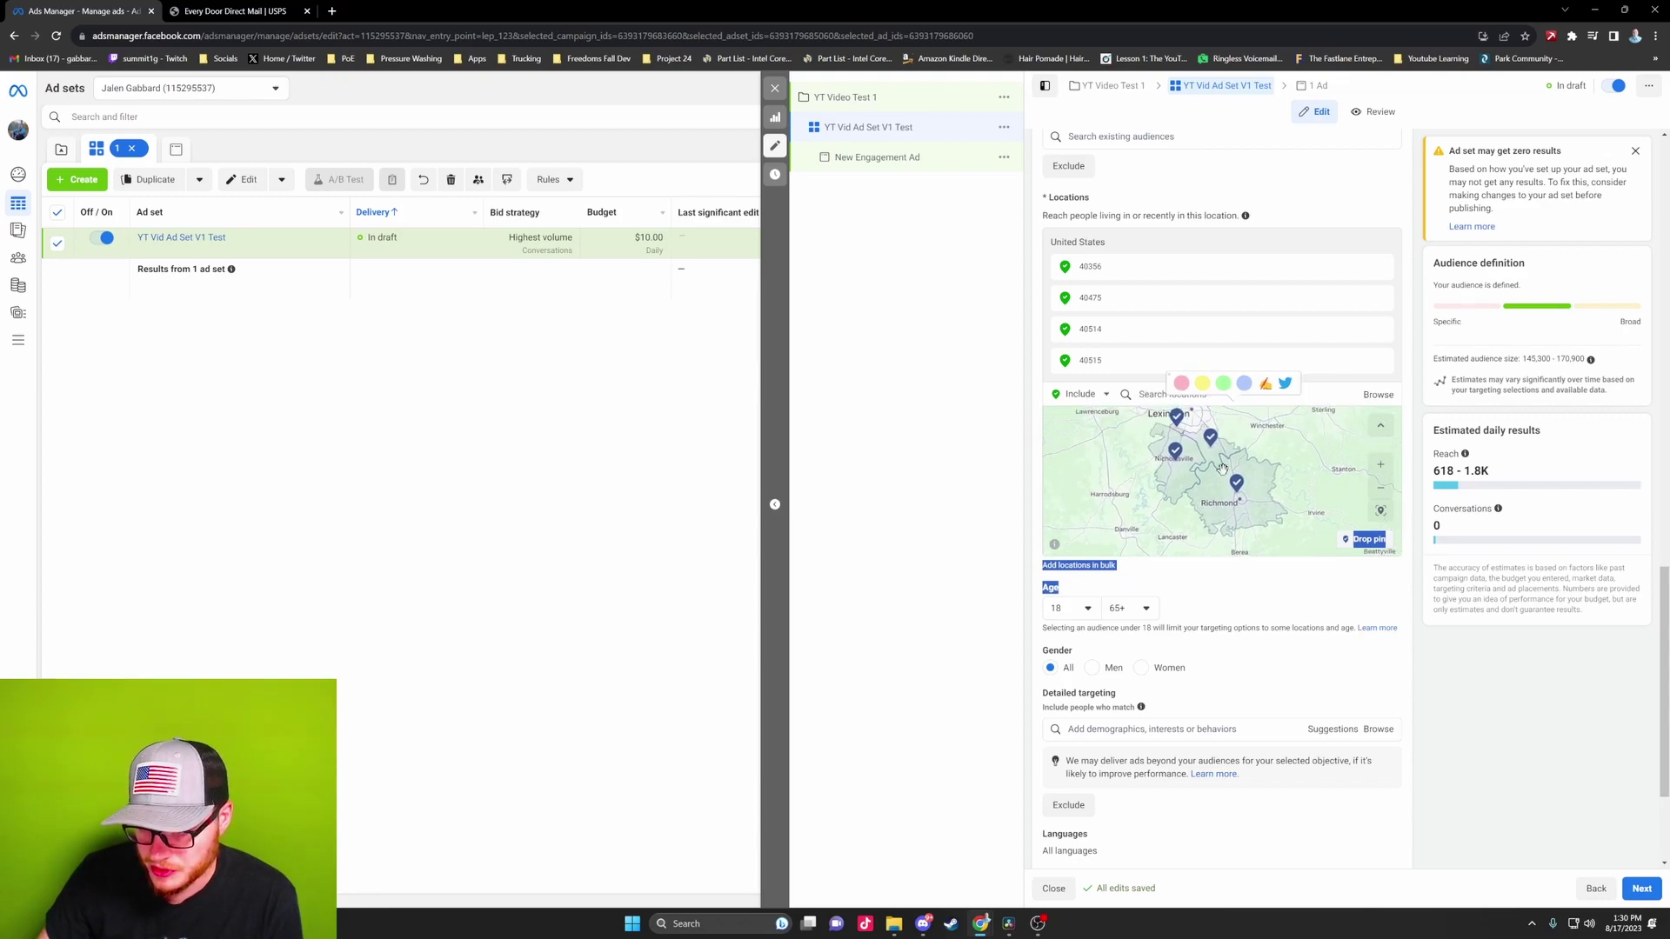
Set the audience's minimum age to 32 and check the estimated audience size
scroll(1202, 610, "down", 1)
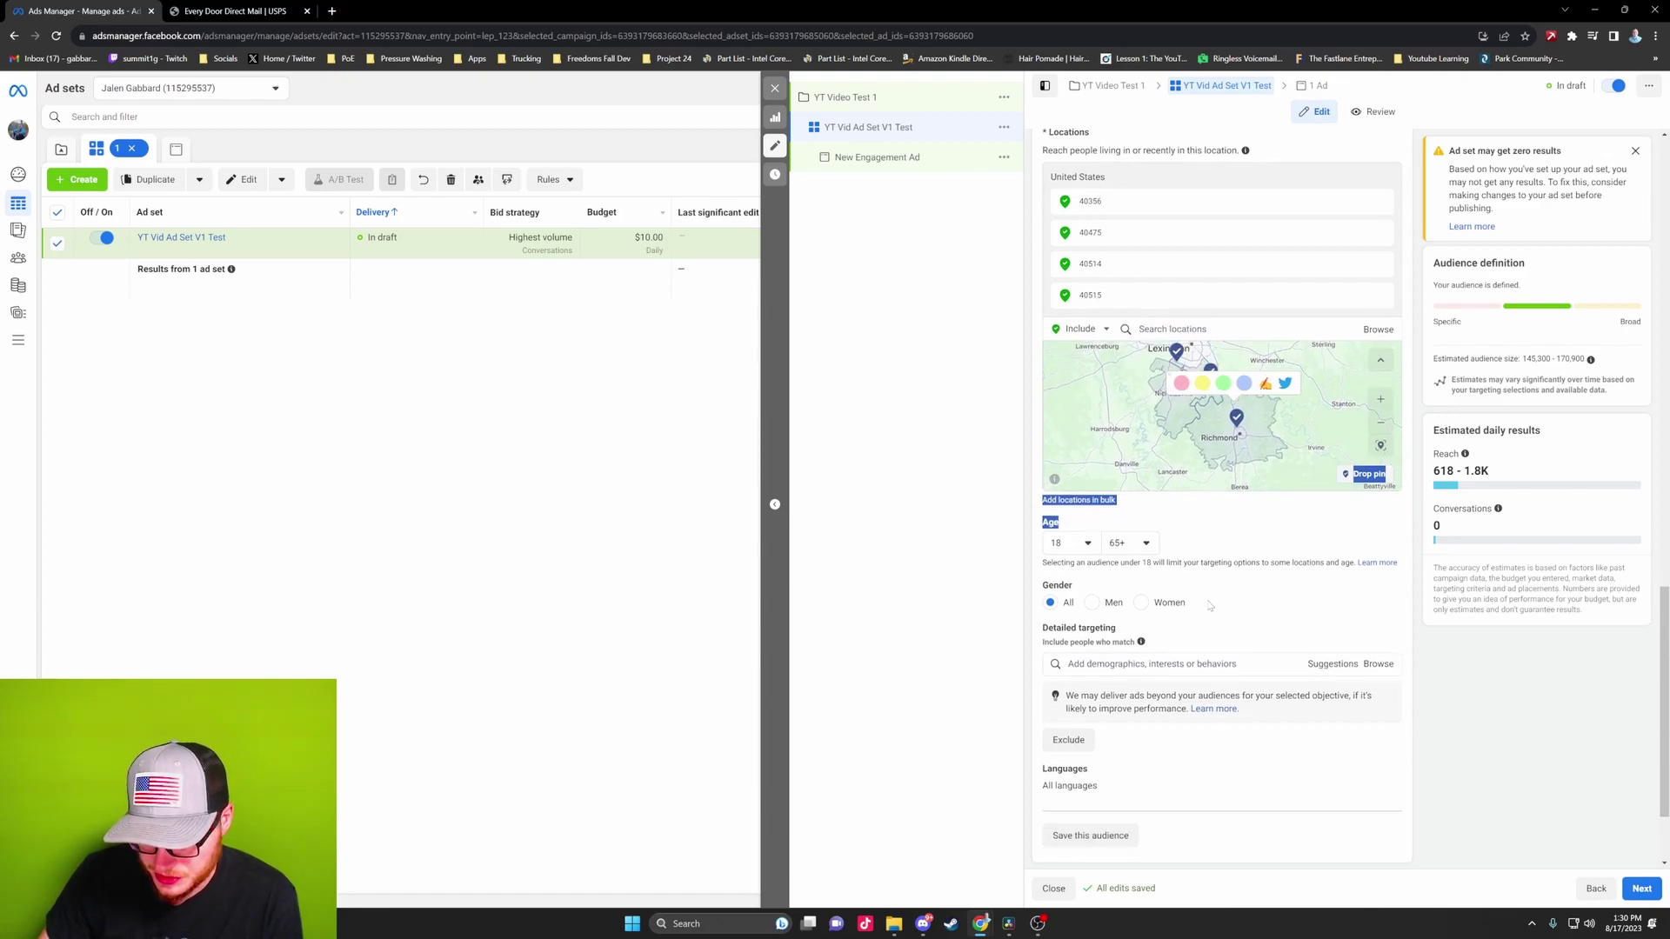
left_click(1085, 544)
scroll(1109, 624, "down", 3)
left_click(1088, 623)
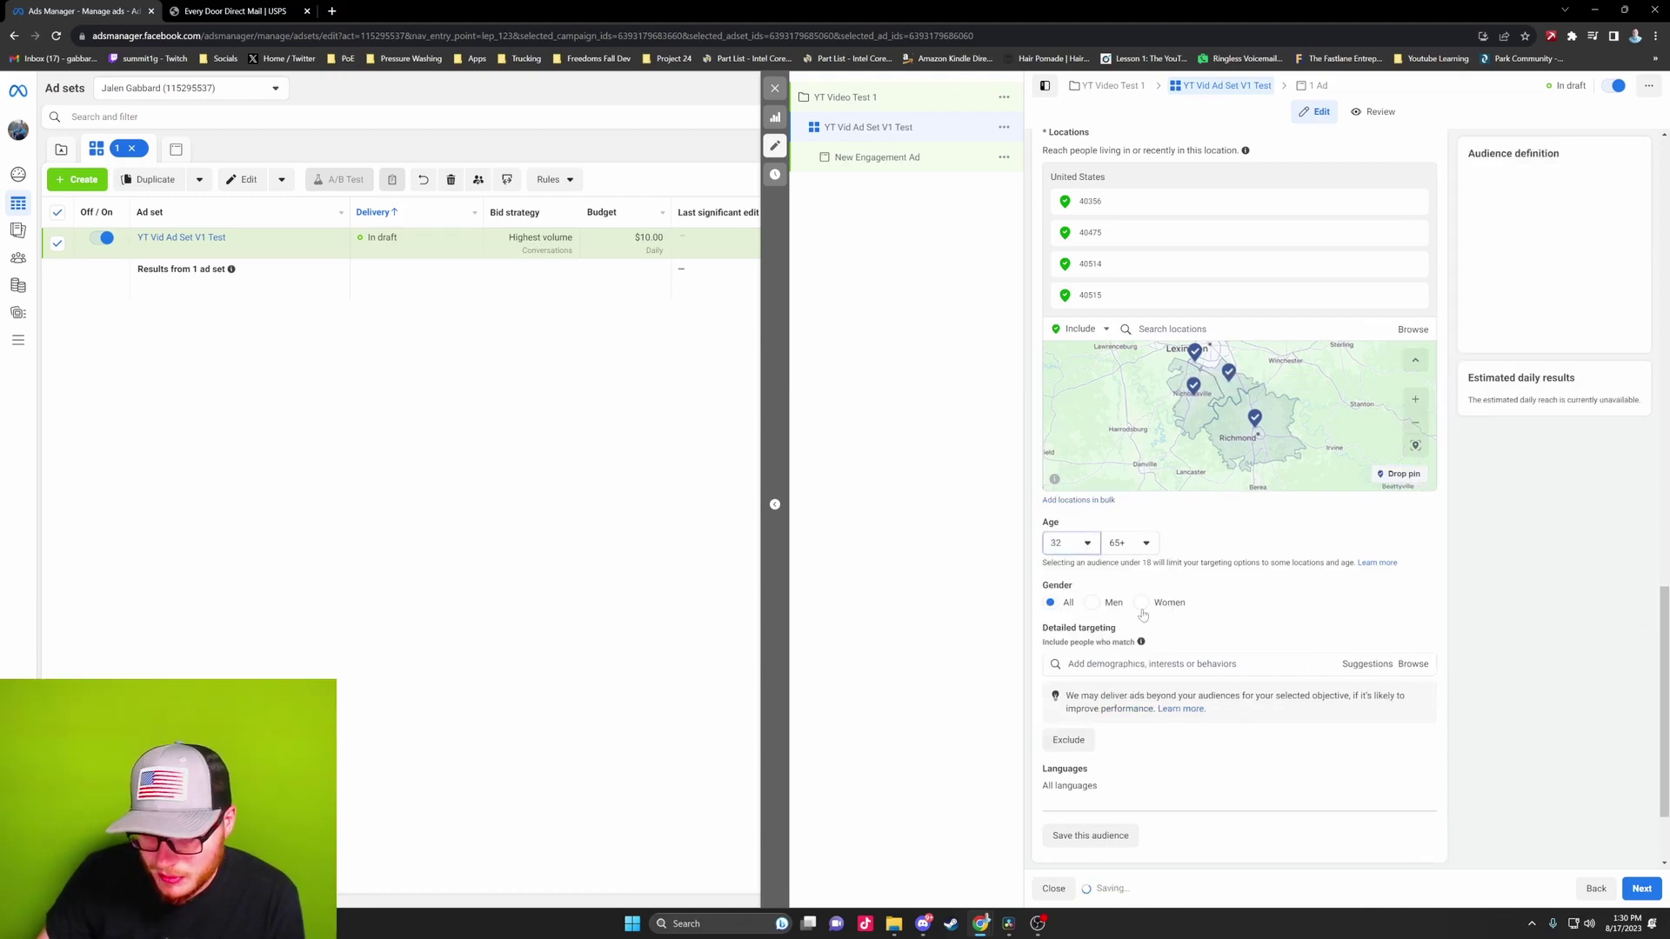
left_click(1076, 544)
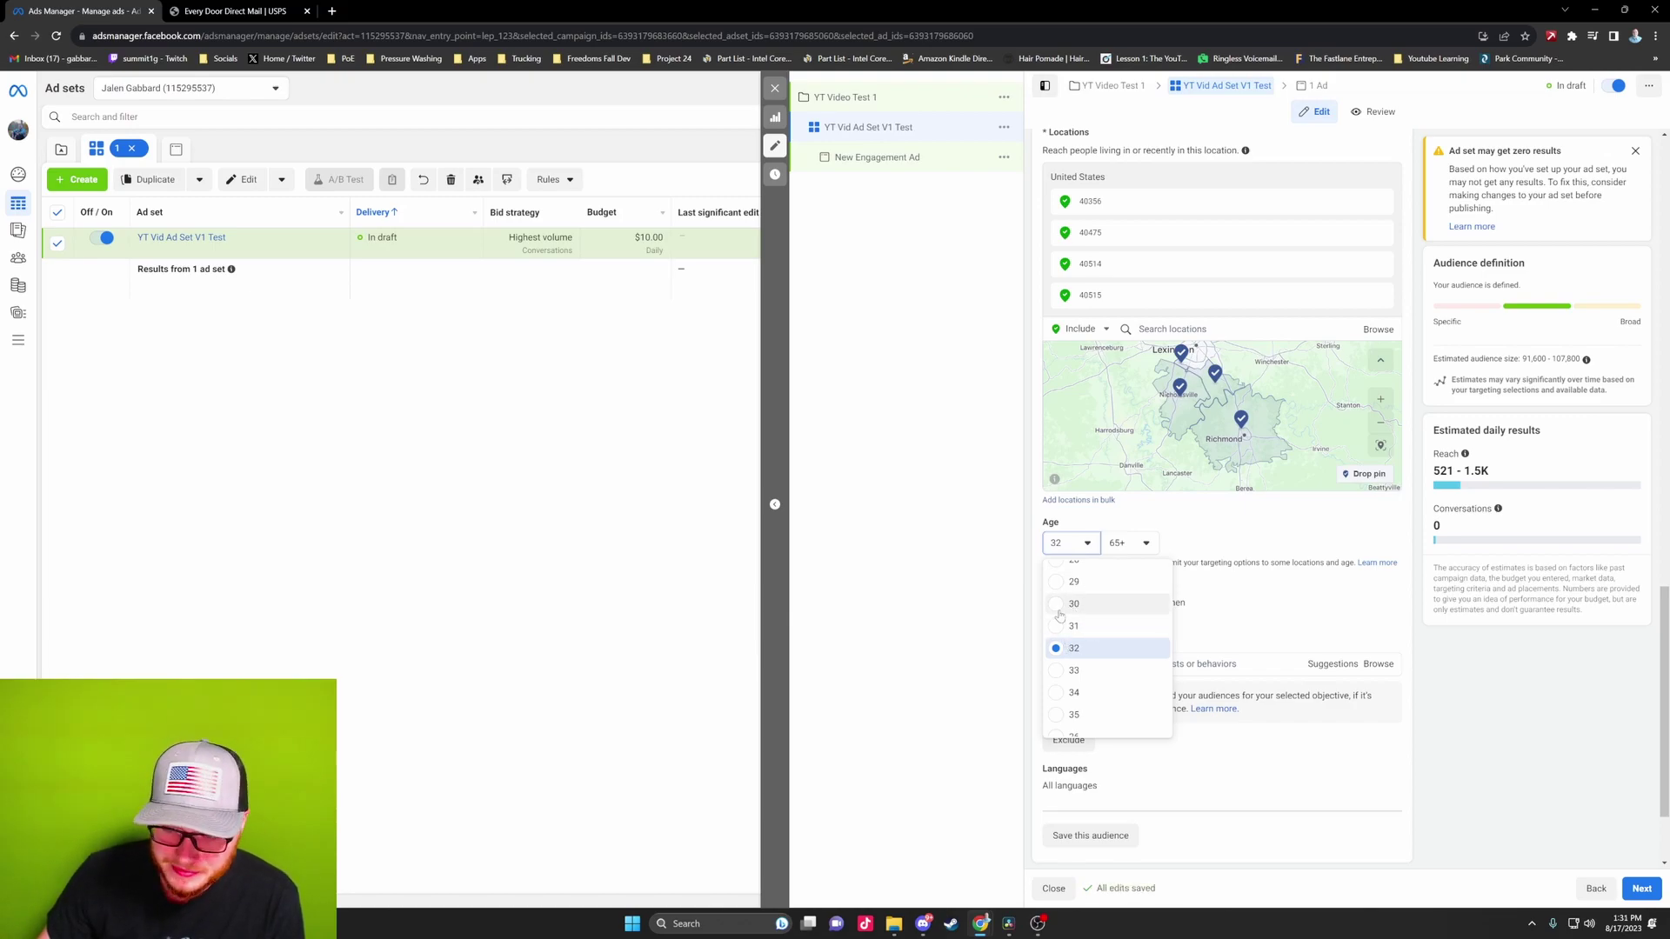
left_click(1063, 648)
left_click_drag(1522, 359, 1583, 359)
left_click(1539, 336)
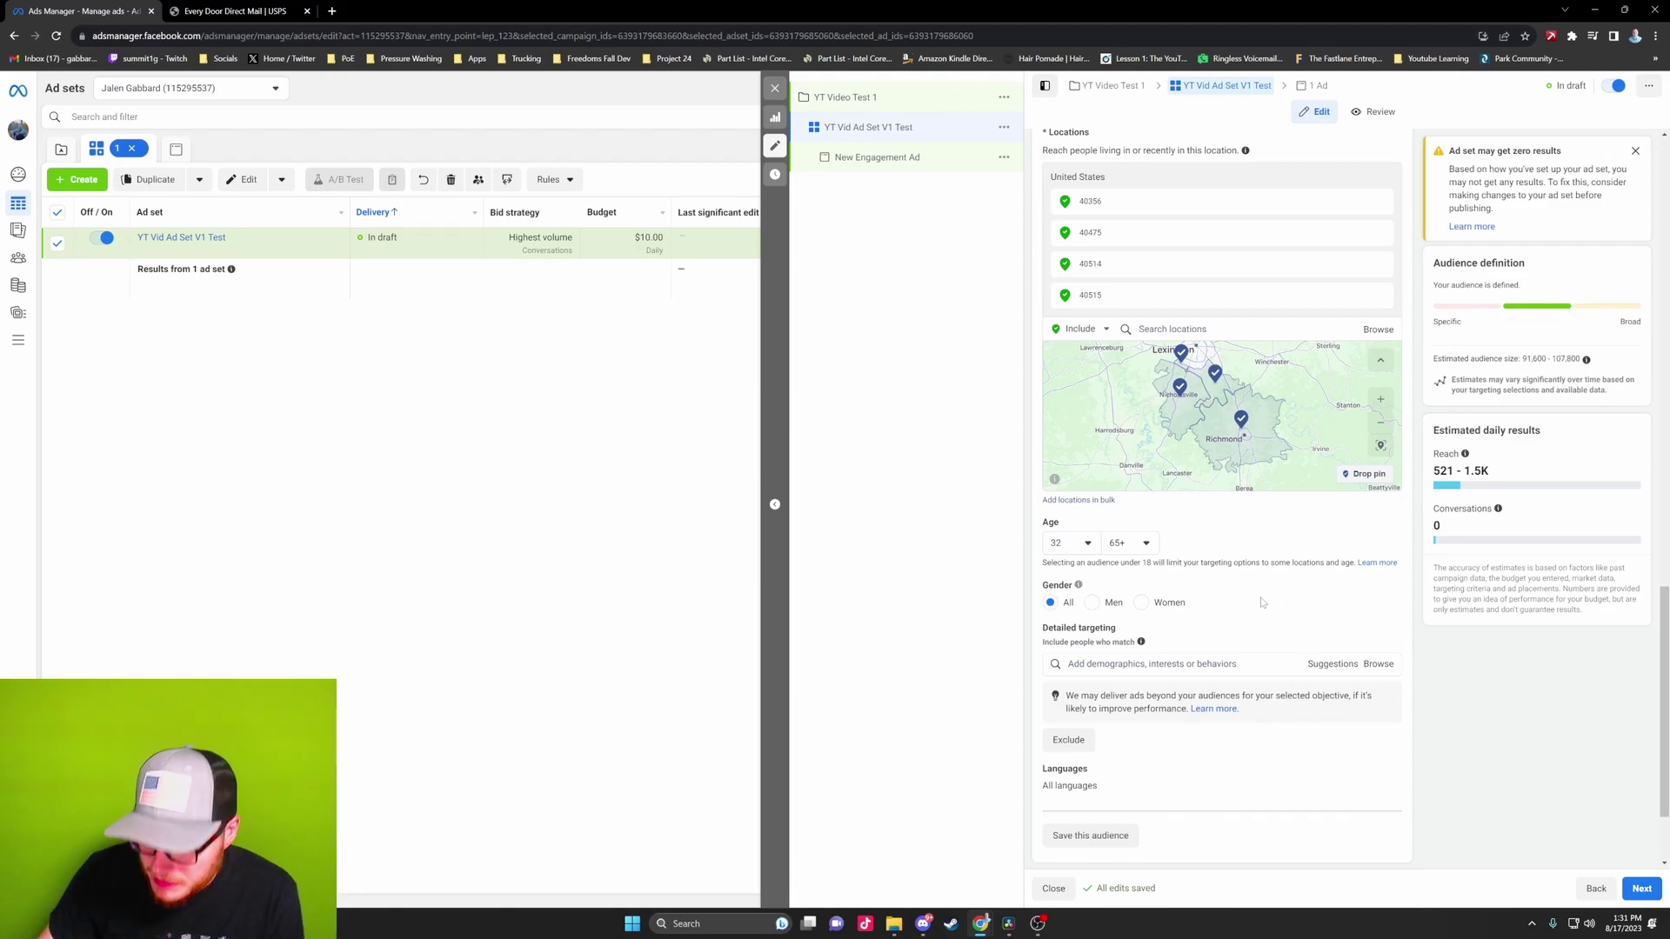
Try a maximum age of 64 for the audience, and set it back to 65+
scroll(1268, 602, "down", 1)
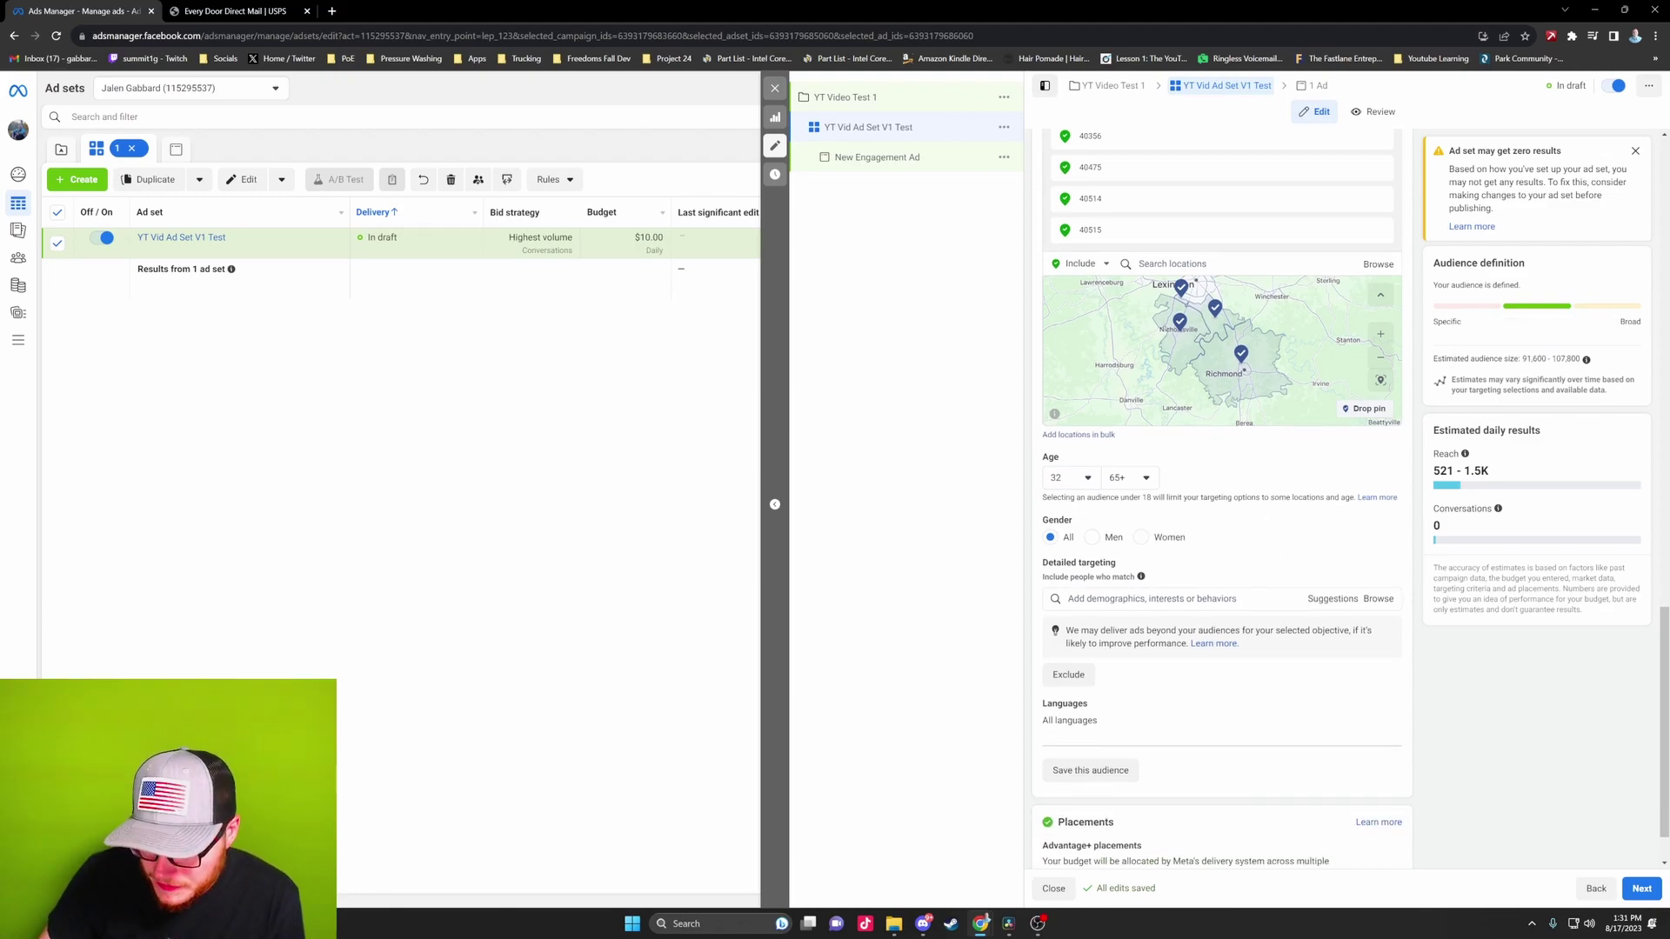
left_click(1146, 479)
left_click(1140, 635)
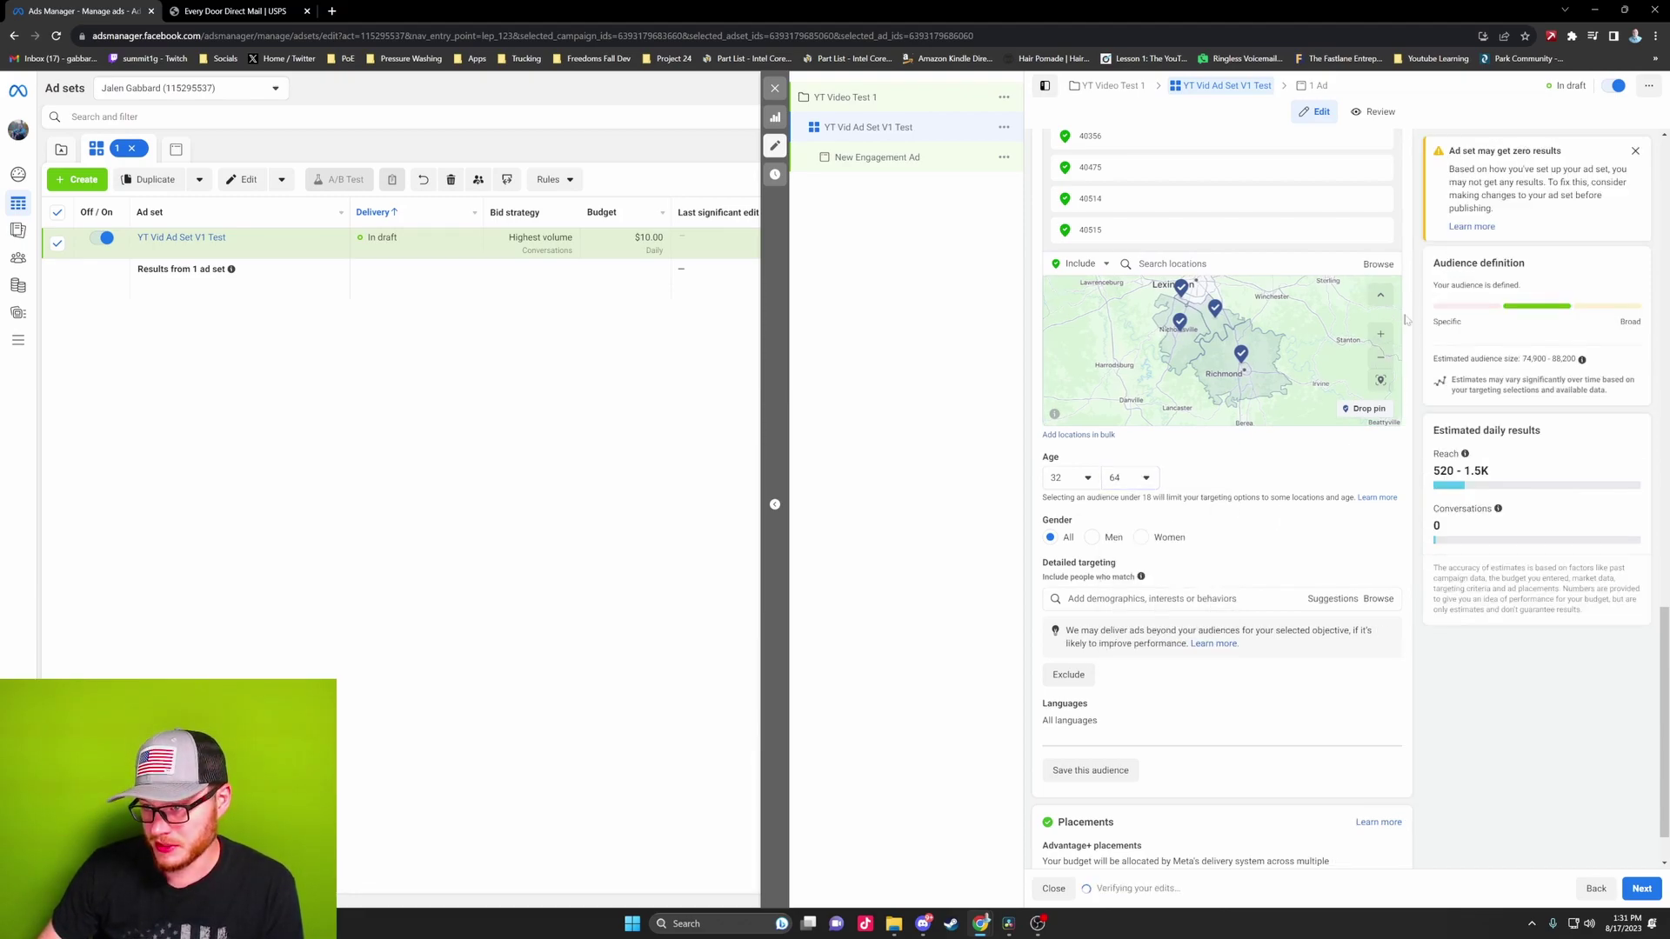
left_click(1128, 483)
left_click(1148, 661)
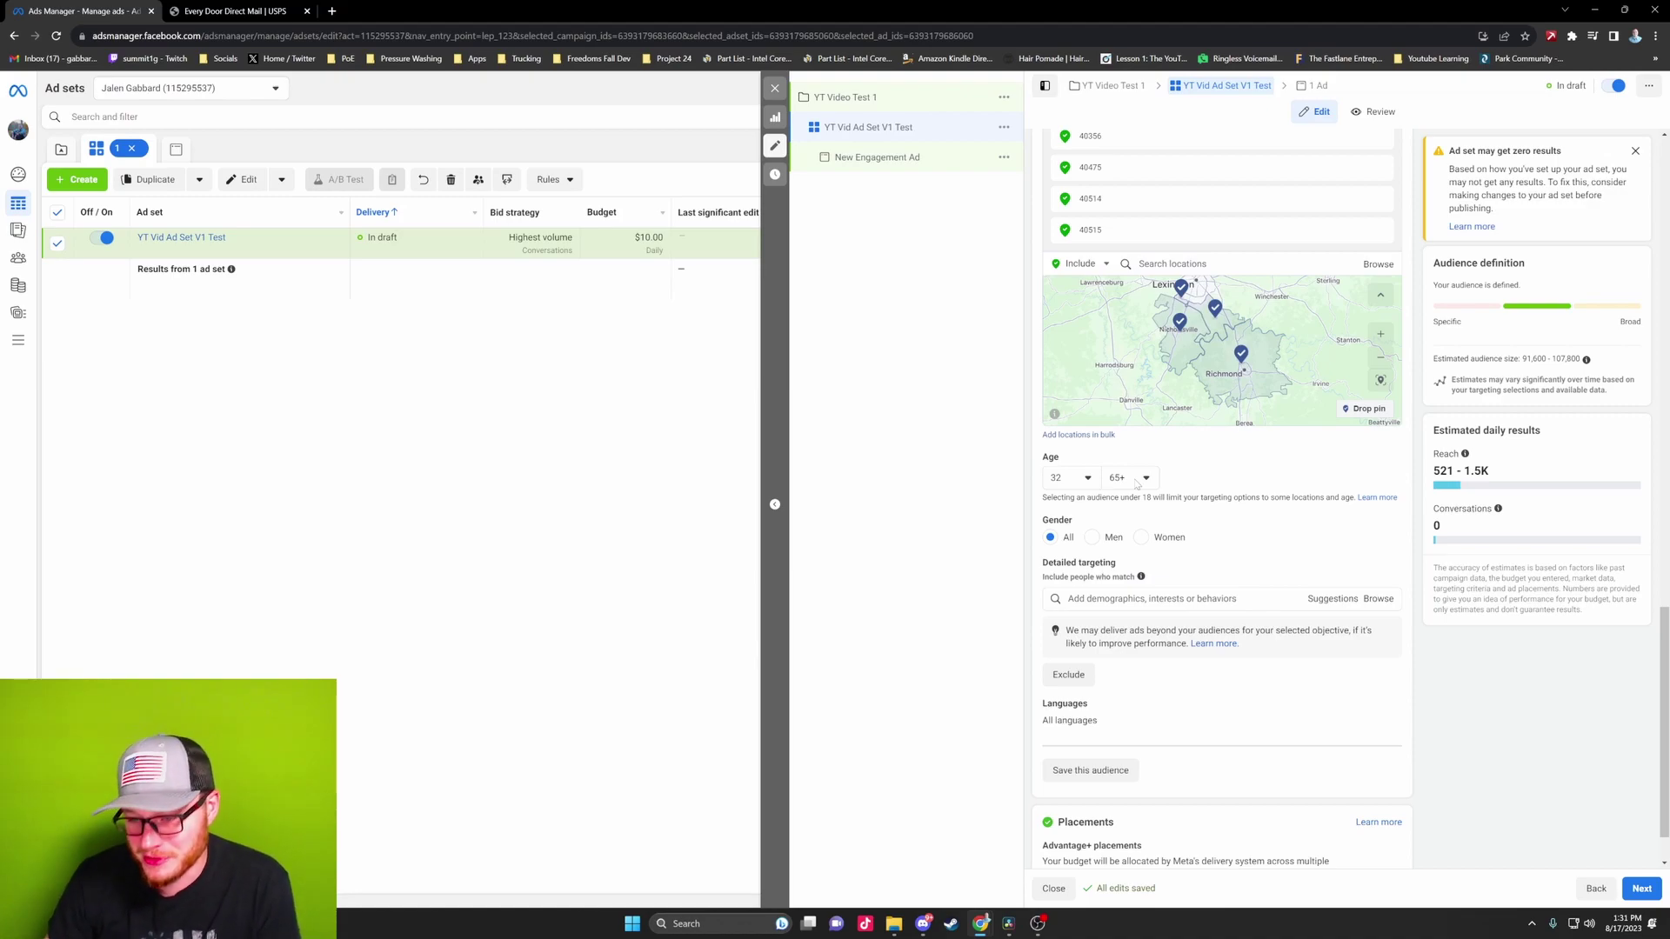
Look through the suggested demographics, interests and behaviors for the audience's detailed targeting
scroll(1262, 522, "down", 1)
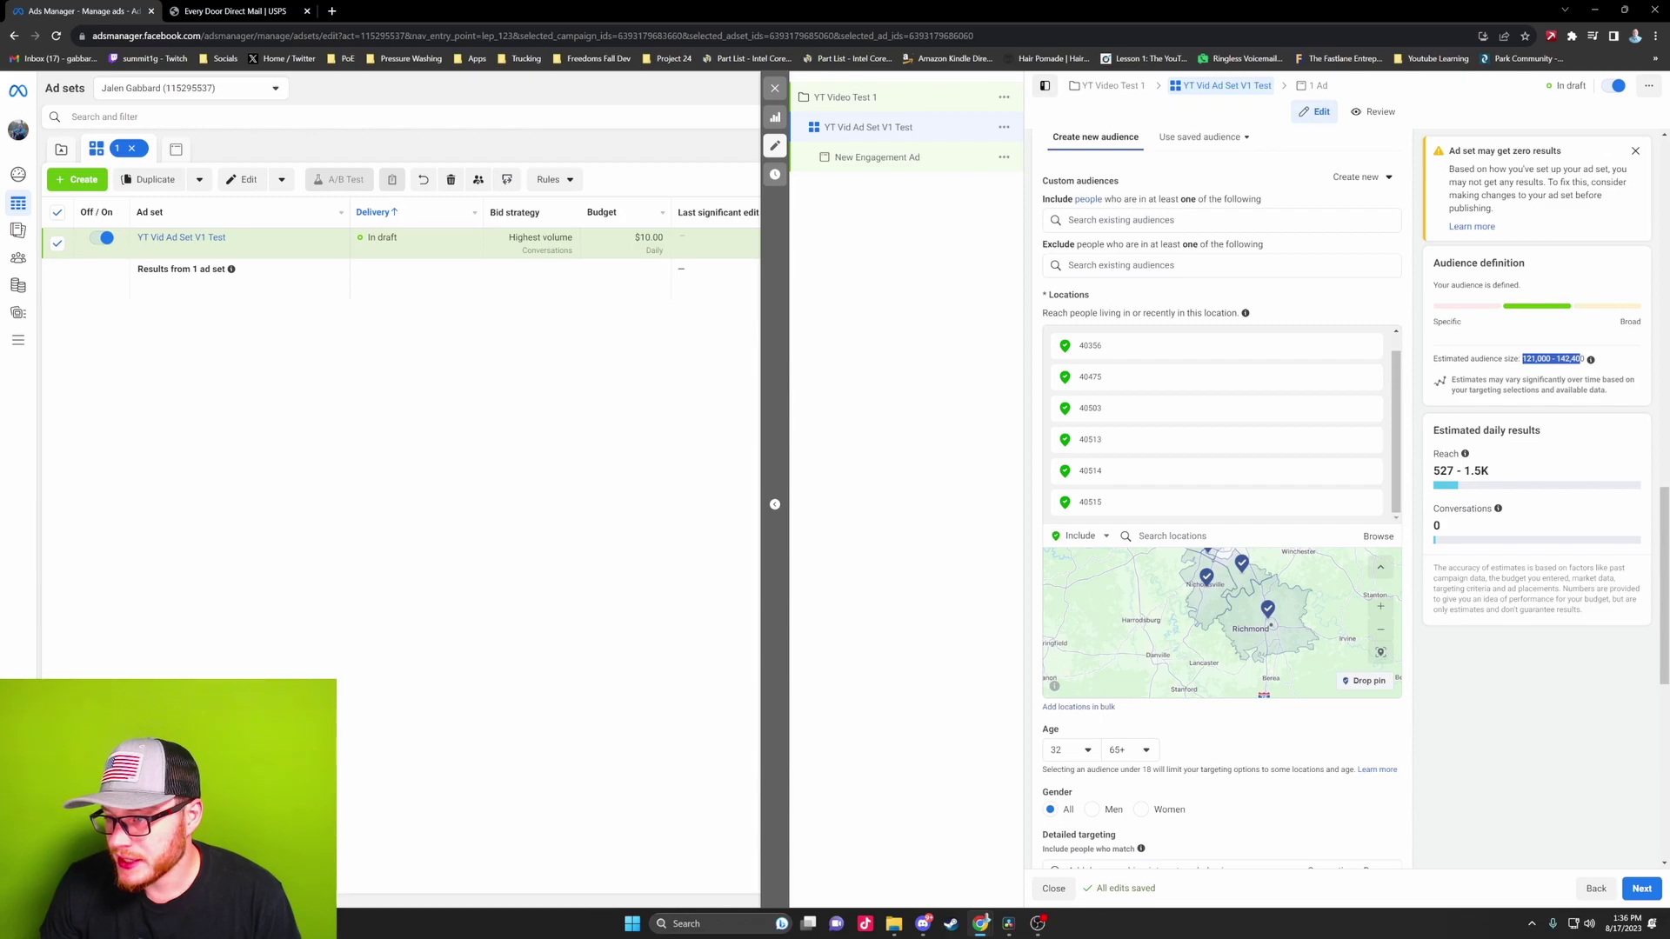
scroll(1284, 589, "down", 3)
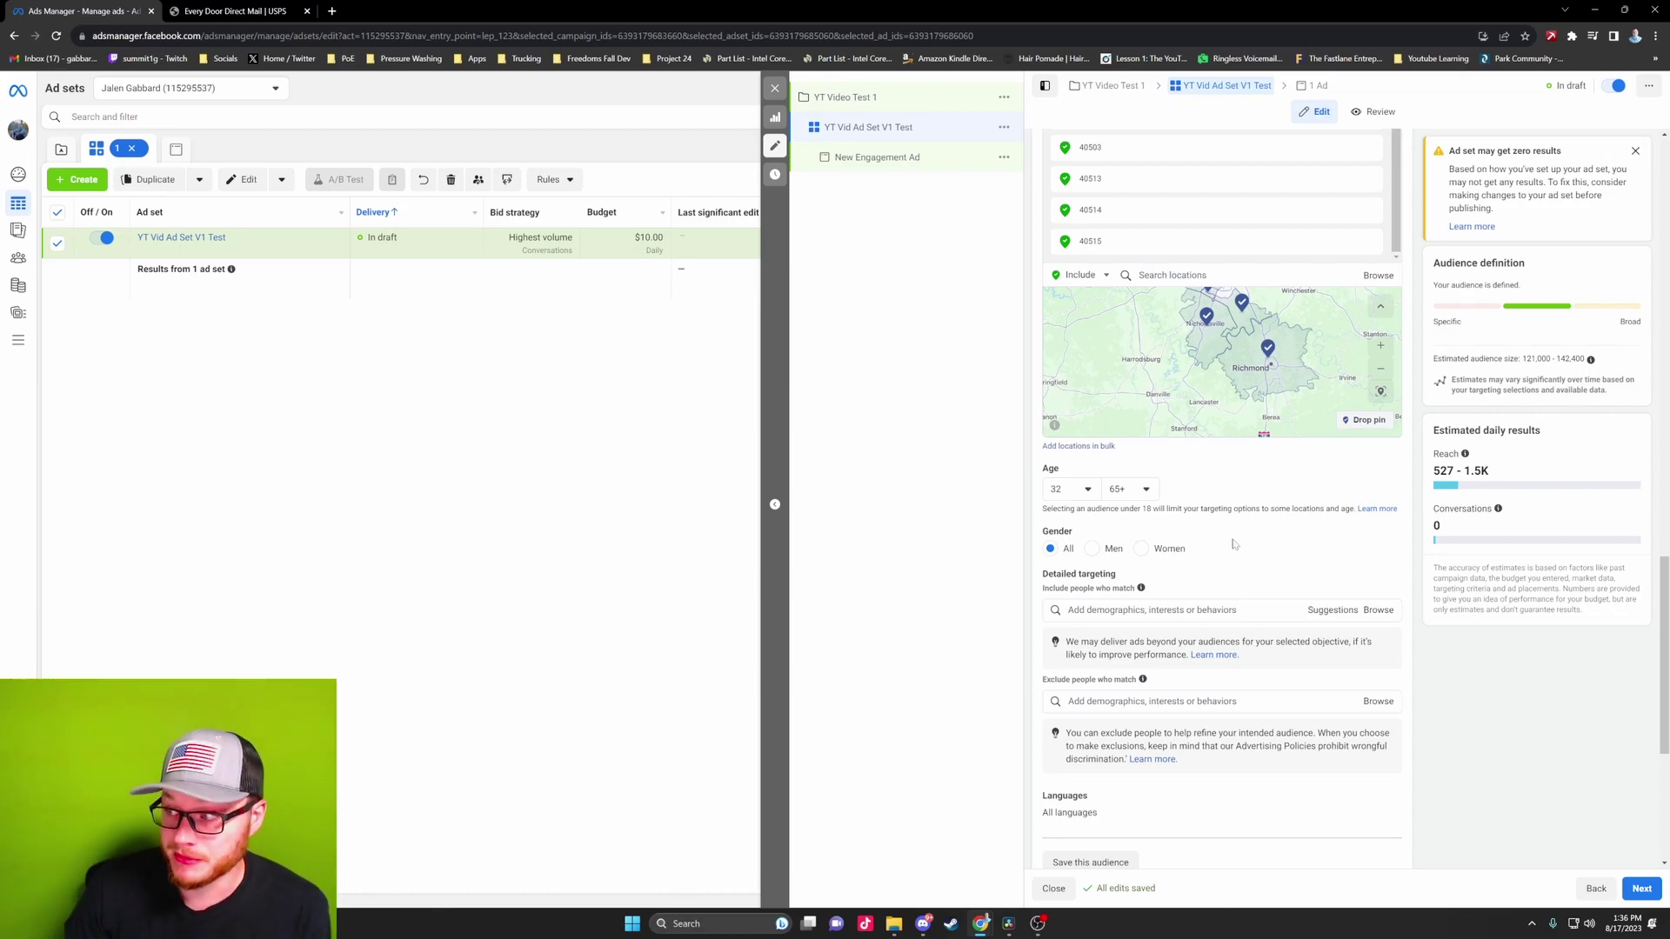
scroll(1229, 539, "down", 1)
left_click(1185, 545)
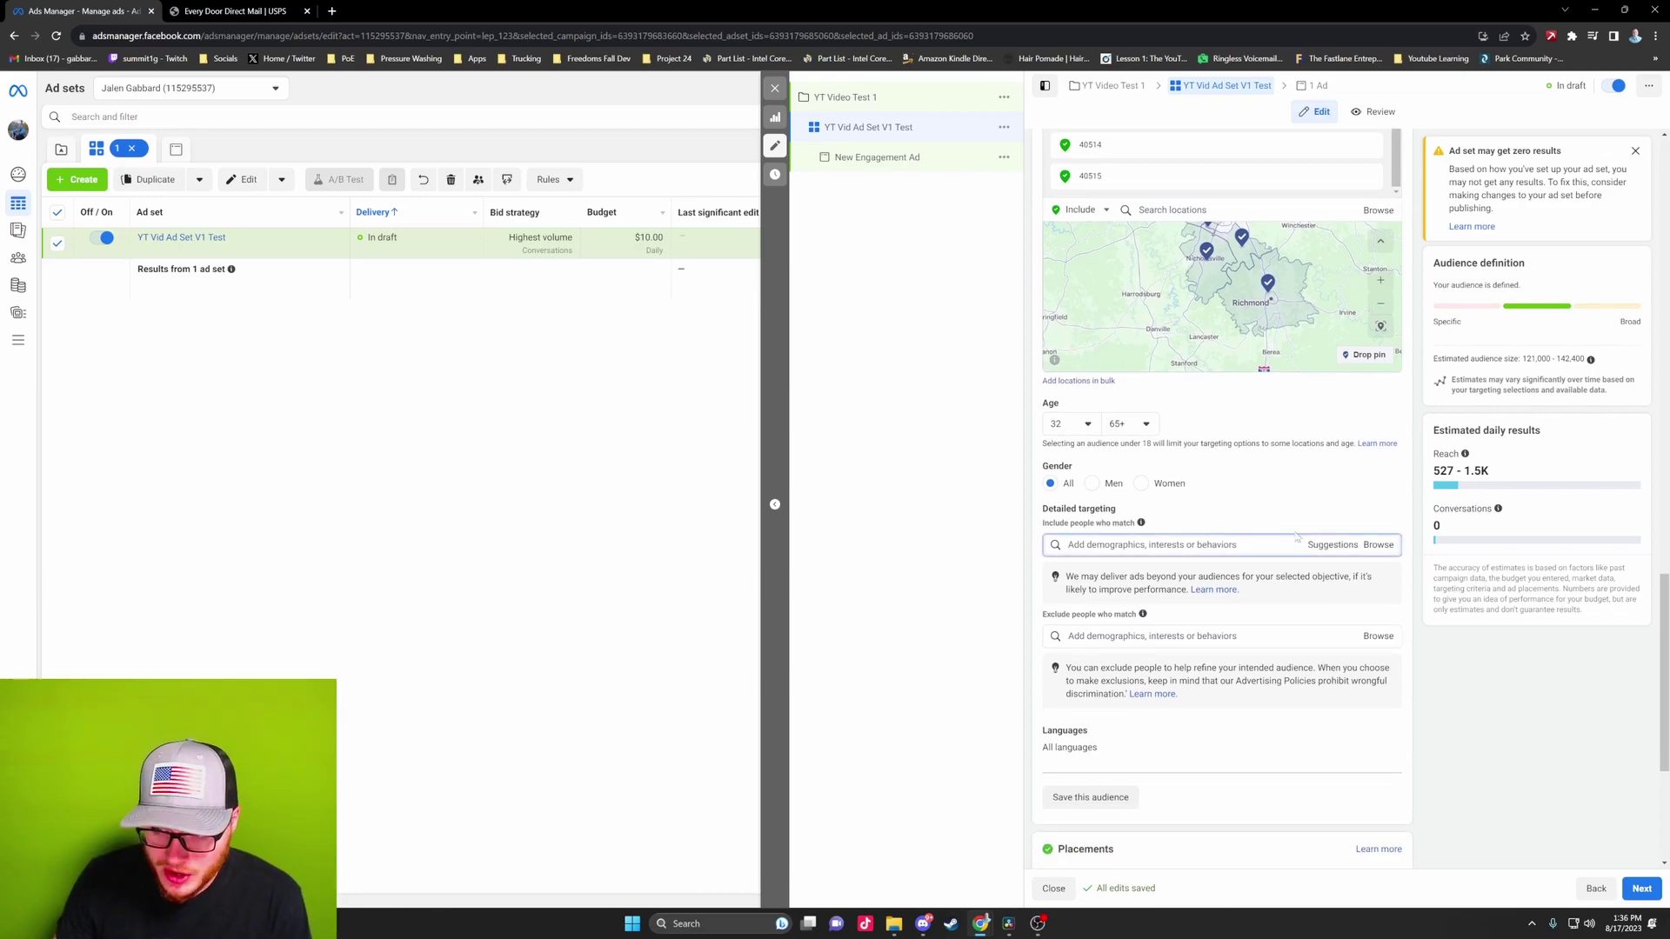
left_click(1318, 545)
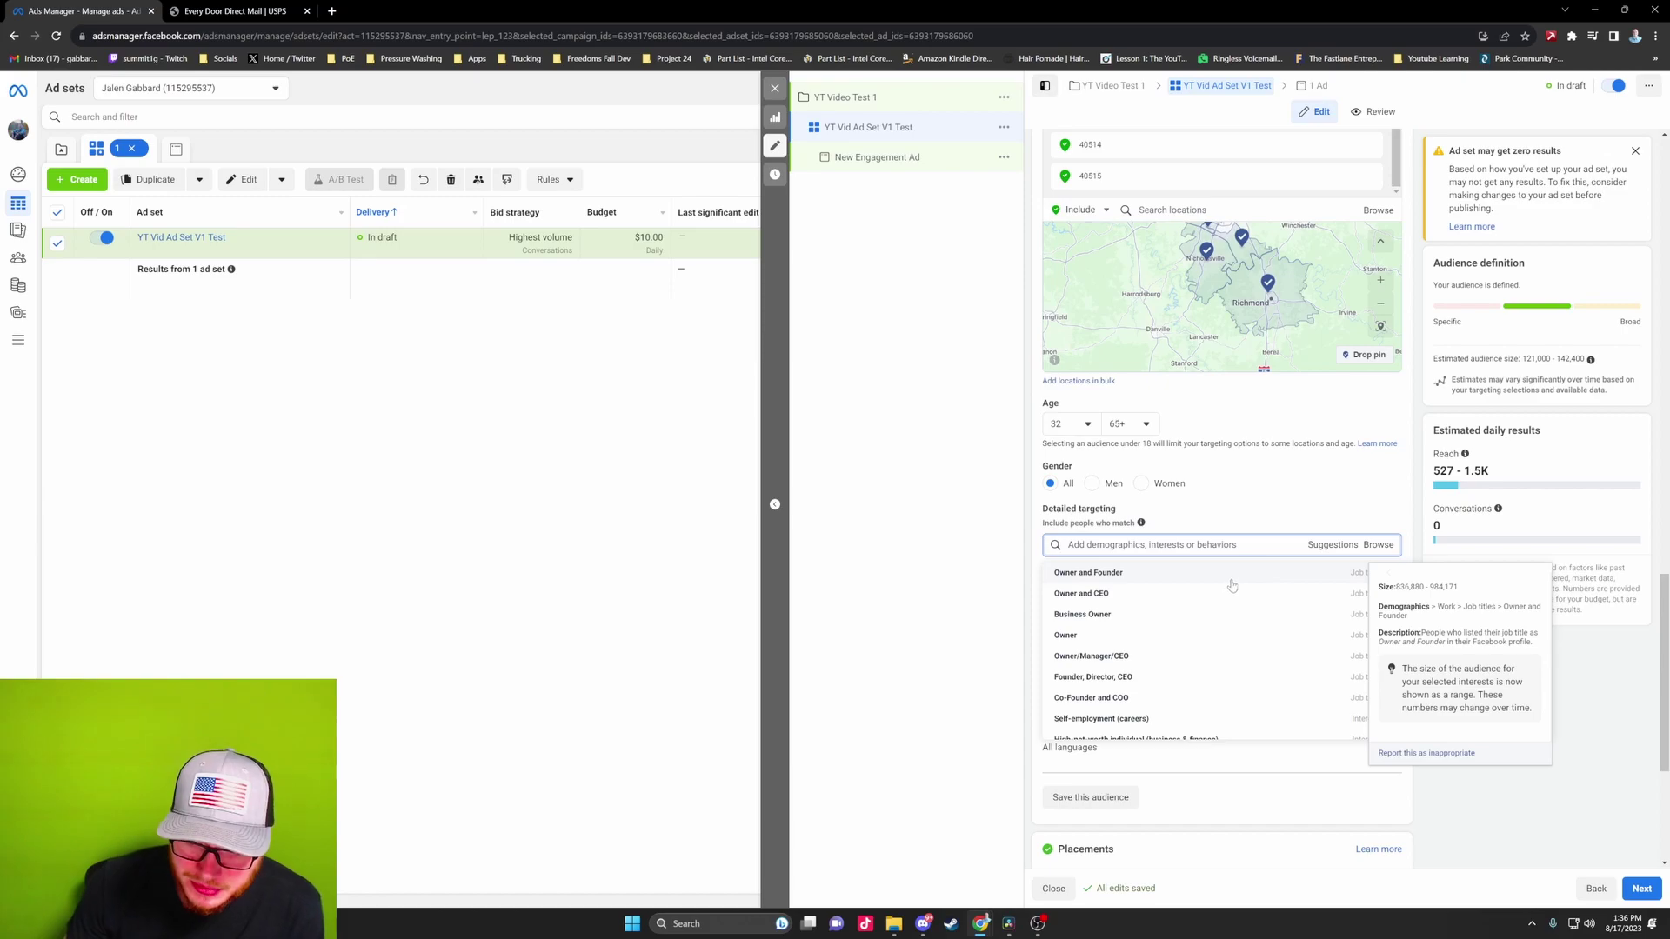
scroll(1227, 641, "down", 1)
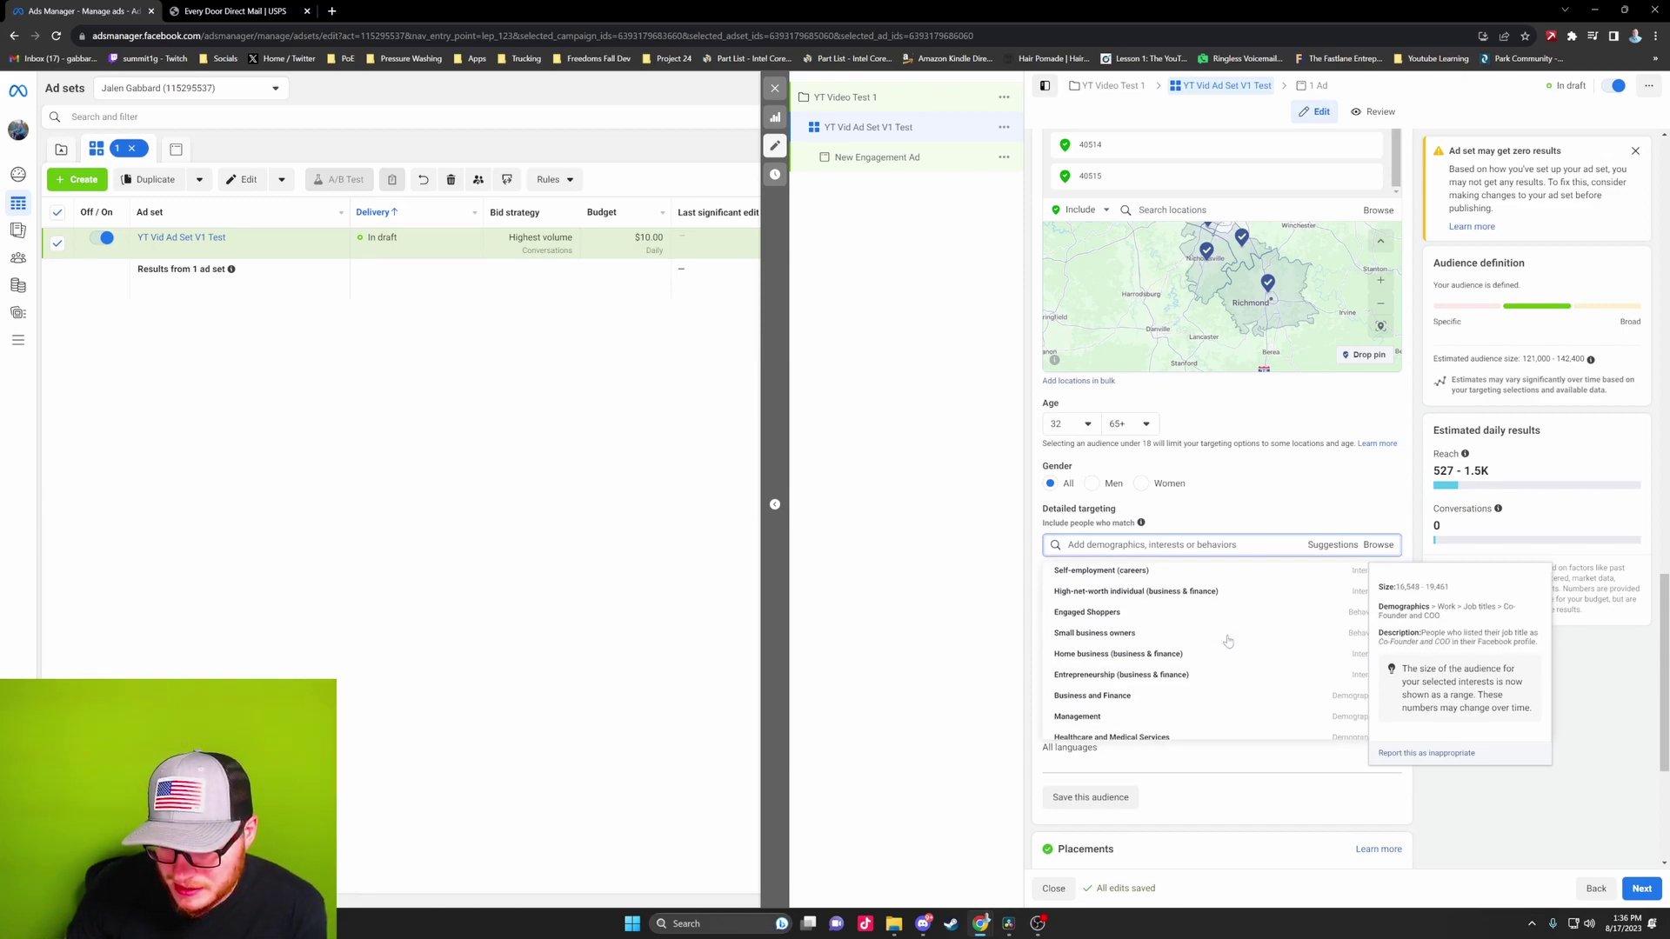
scroll(1156, 617, "down", 1)
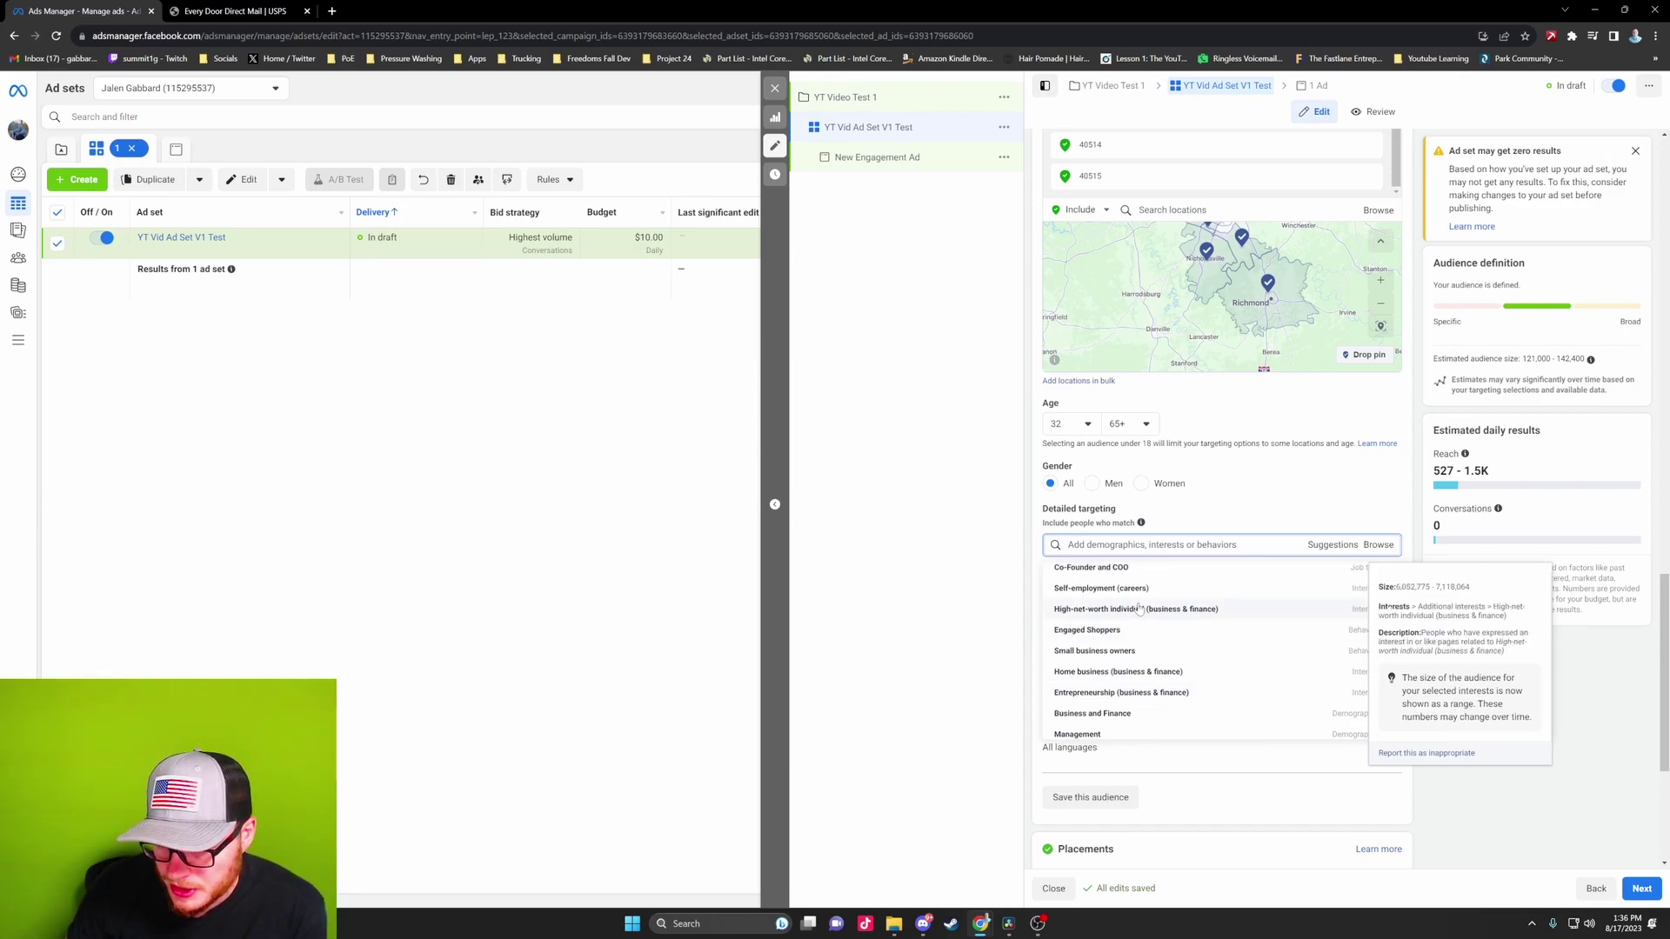
scroll(1130, 601, "down", 1)
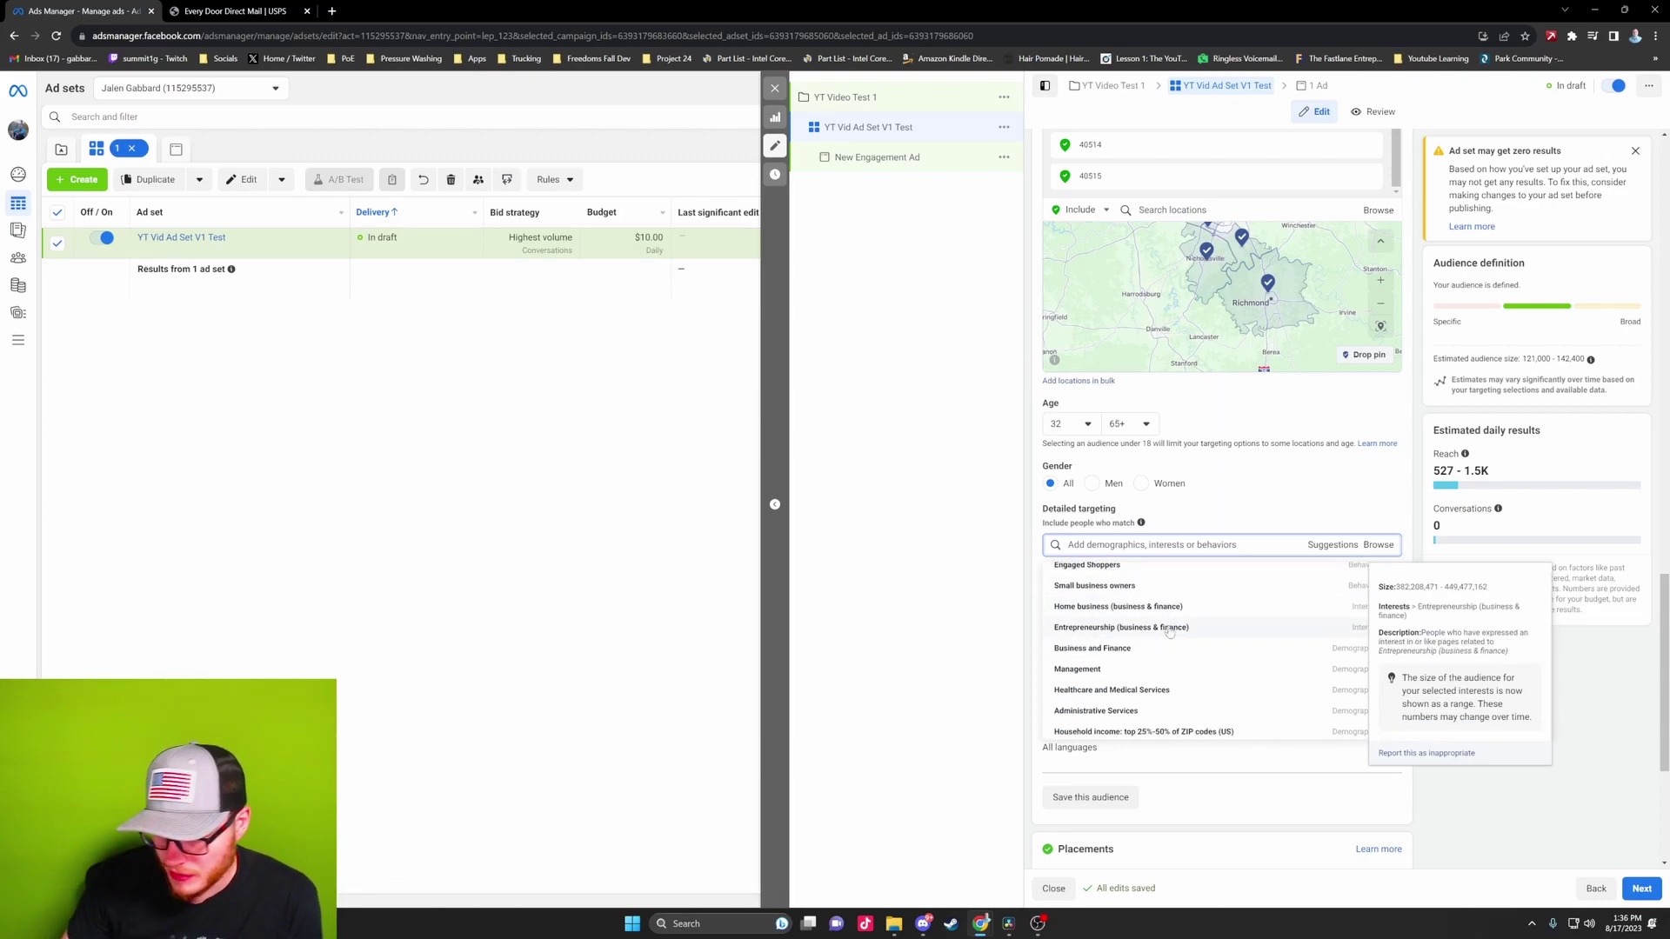
scroll(1187, 630, "down", 3)
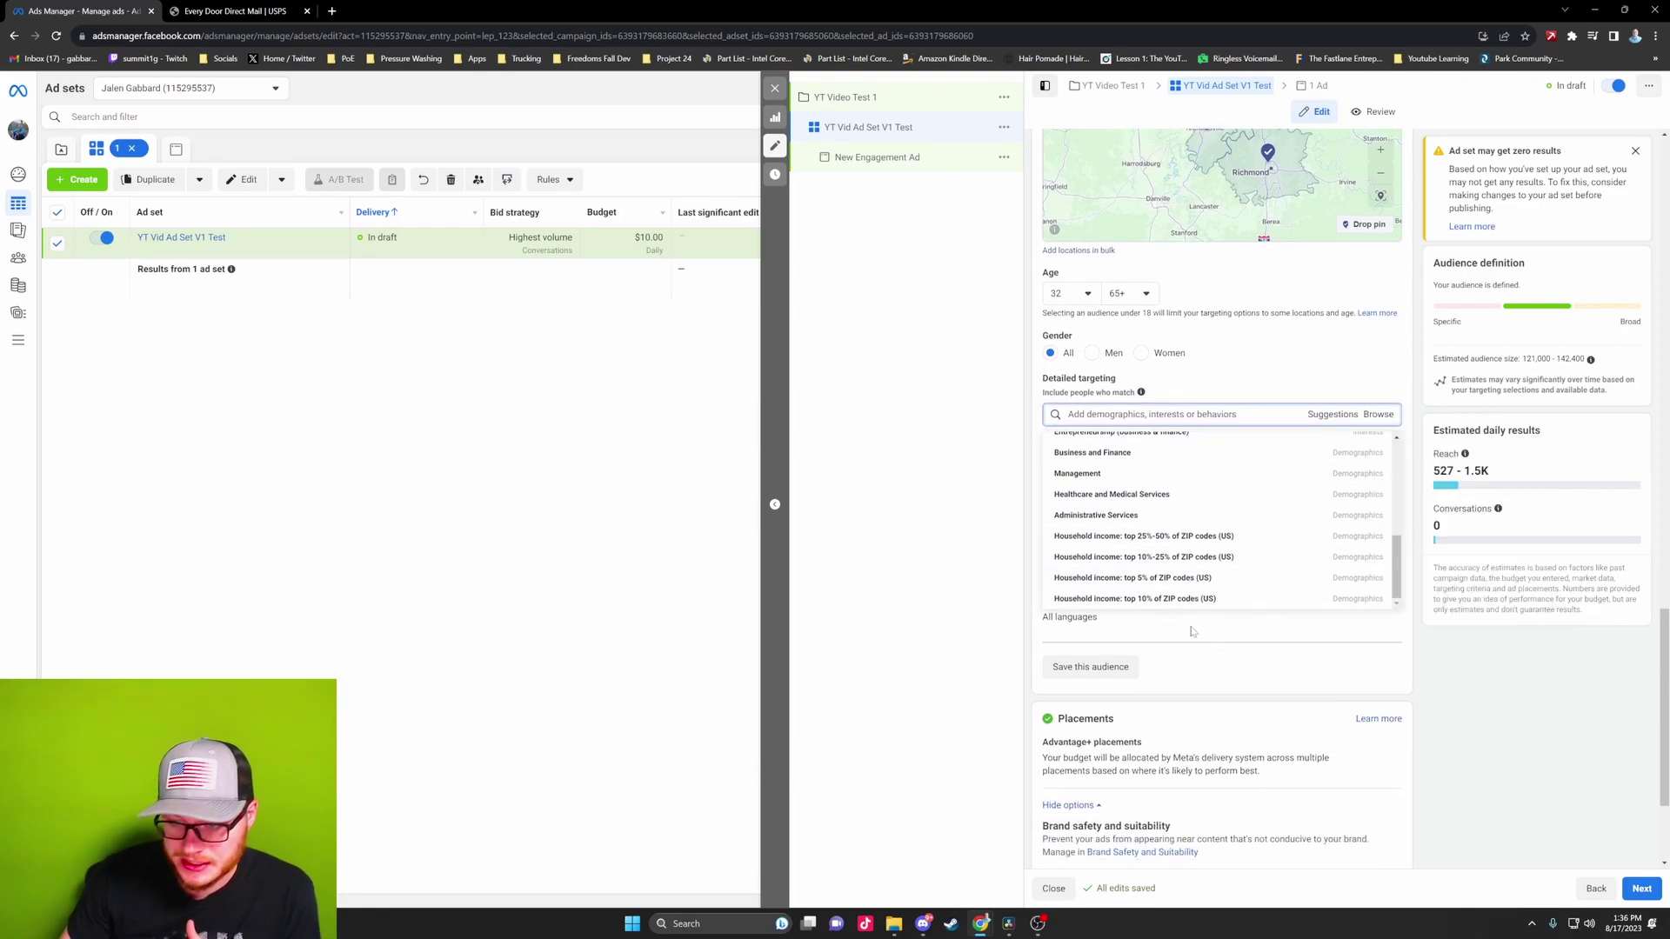
left_click(1211, 640)
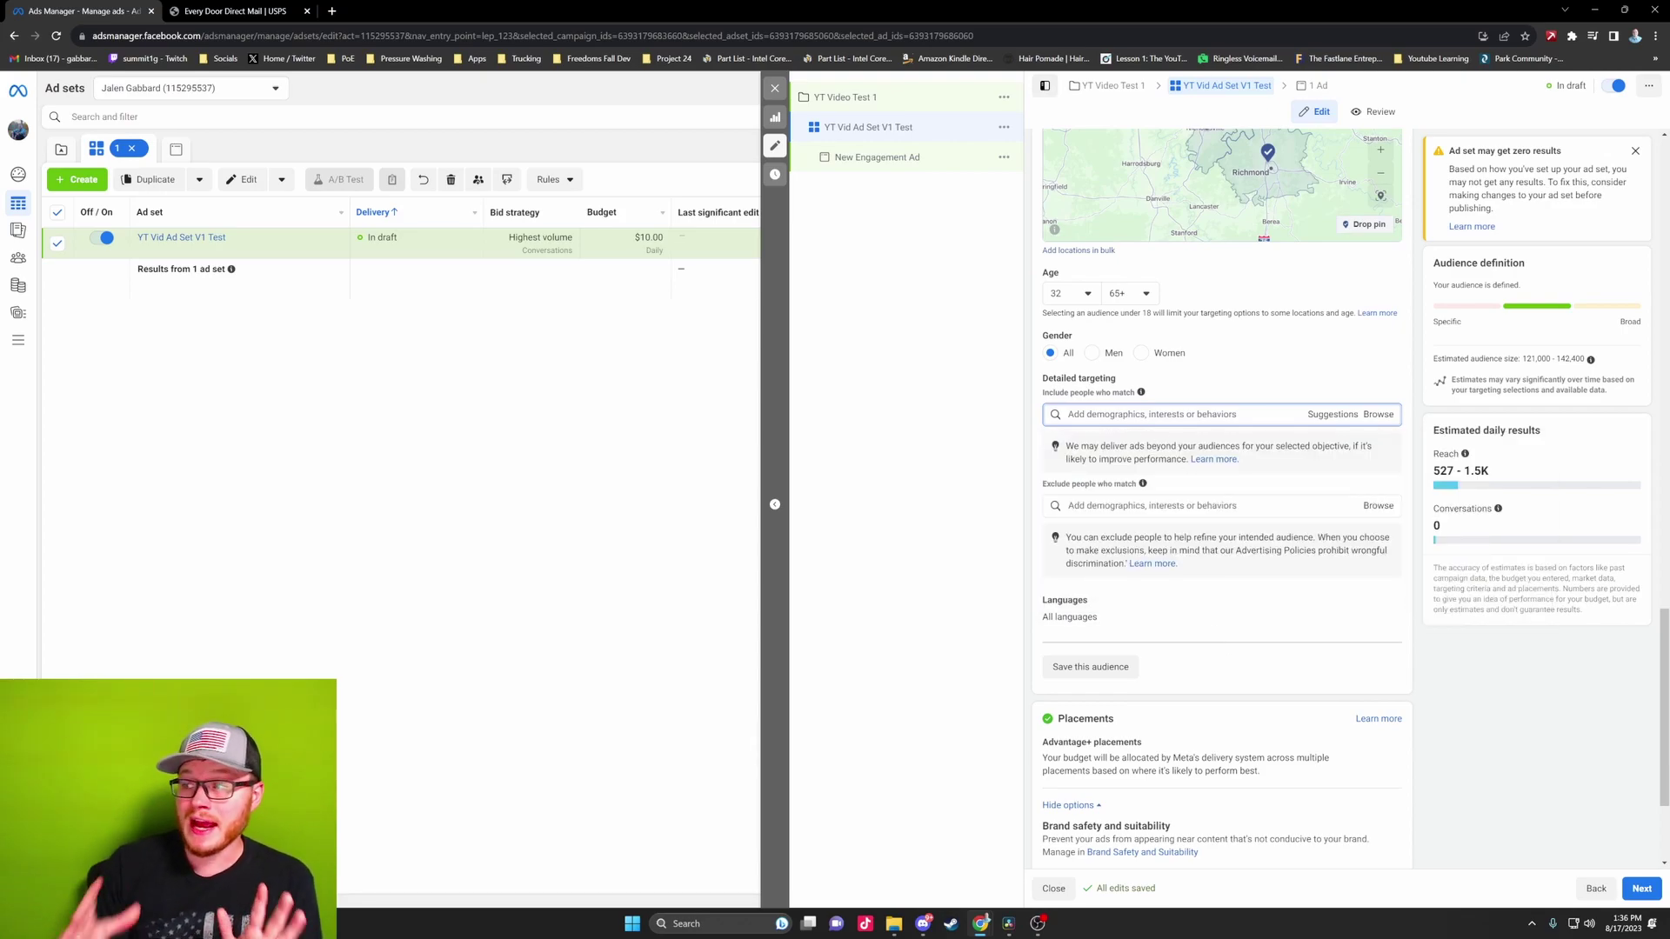
Examine the detailed targeting suggestions again, from the owner job titles down to the household income options by ZIP code
left_click(1330, 415)
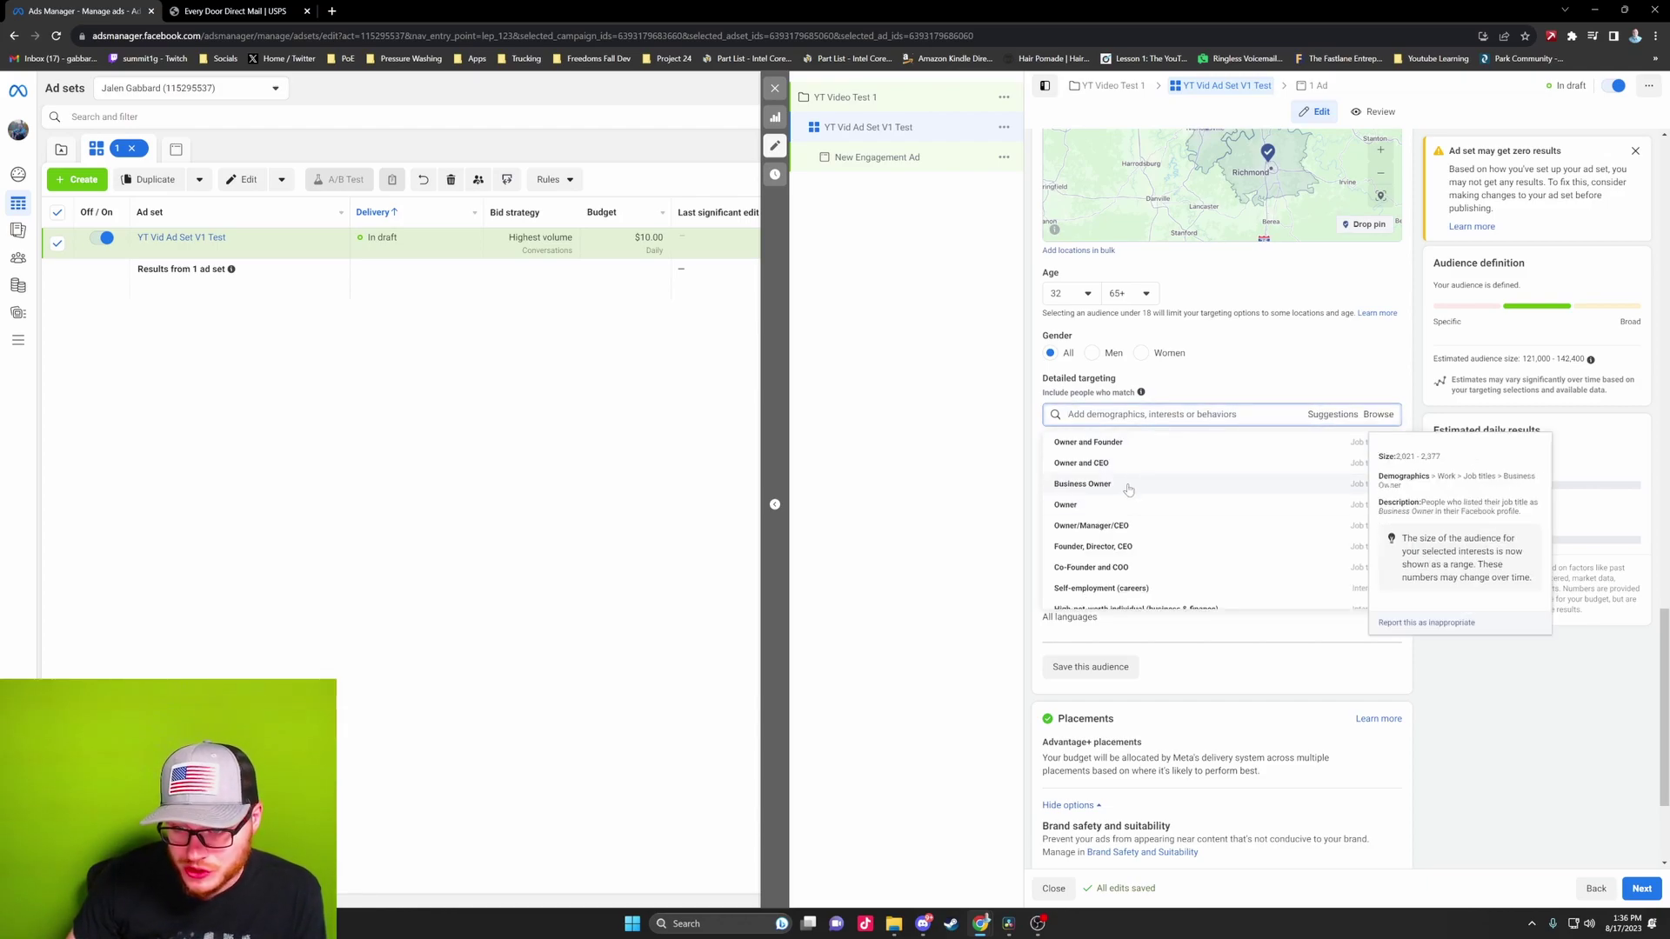
scroll(1184, 540, "down", 2)
scroll(1182, 521, "down", 1)
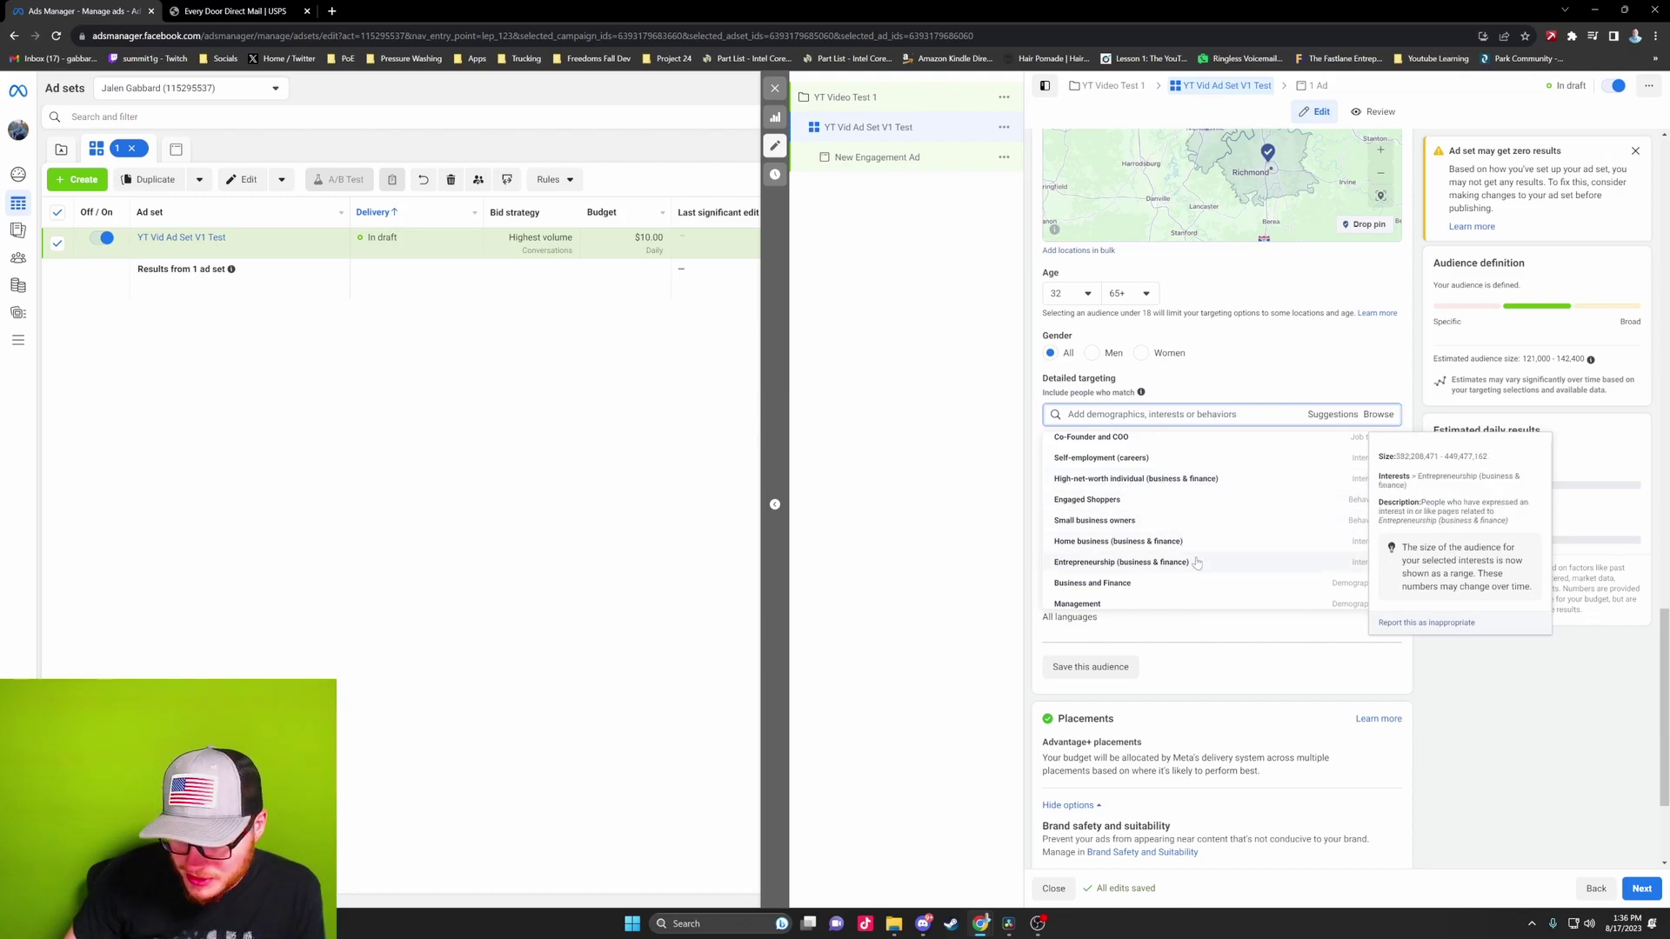
scroll(1191, 513, "down", 1)
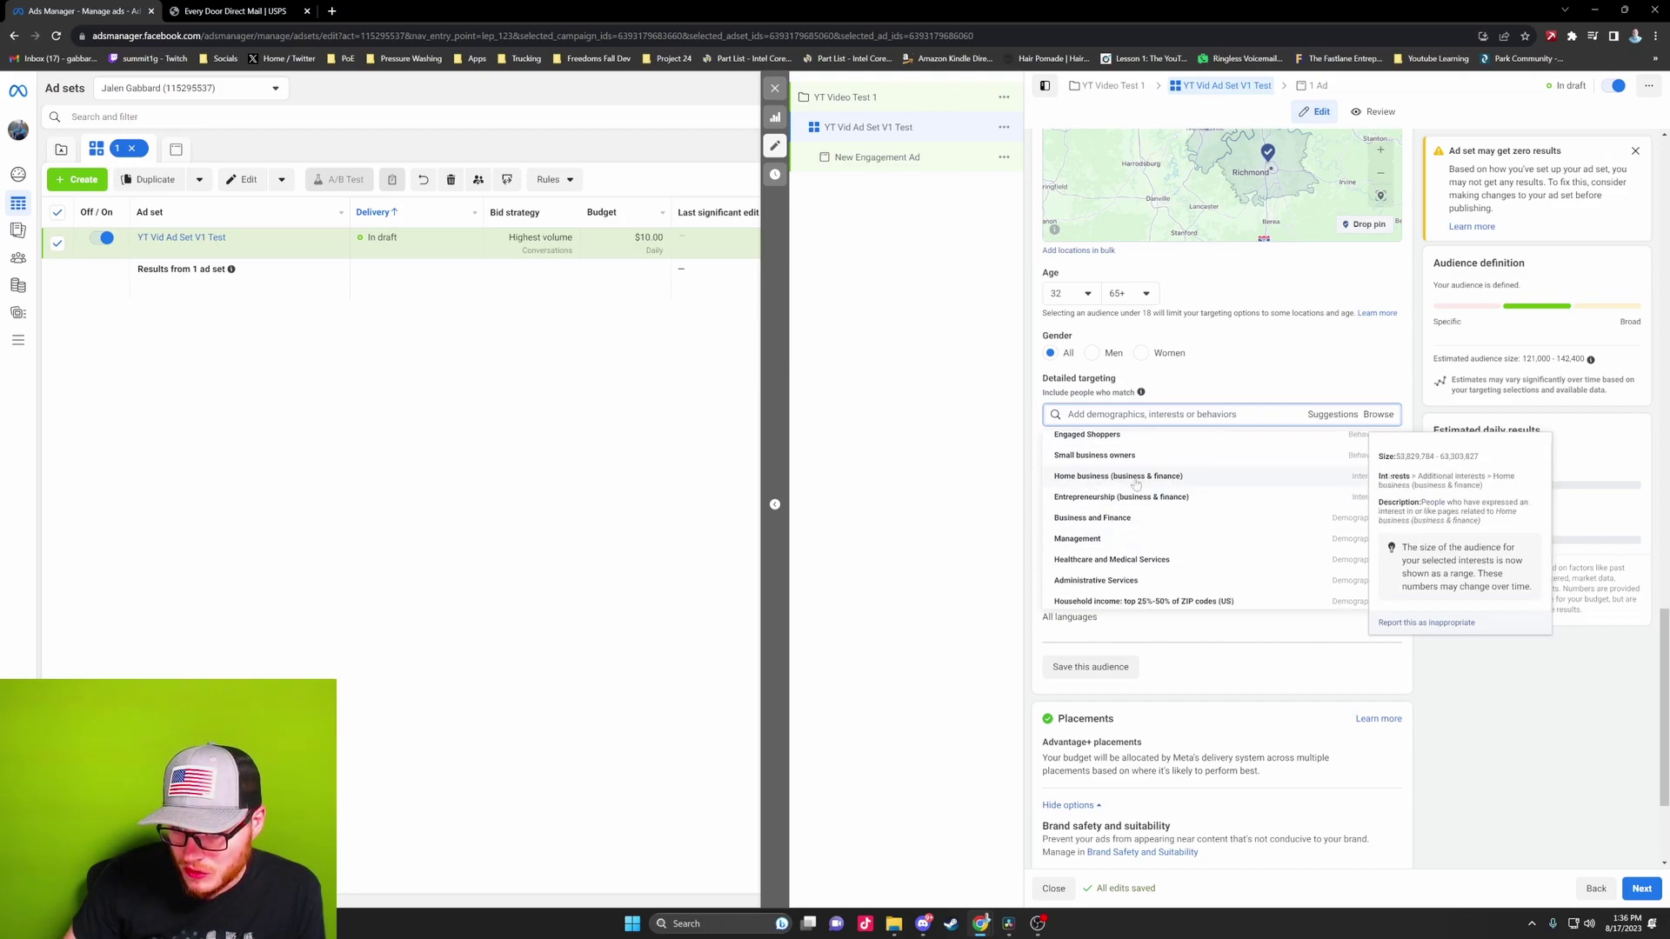
scroll(1197, 556, "down", 2)
scroll(1197, 556, "down", 1)
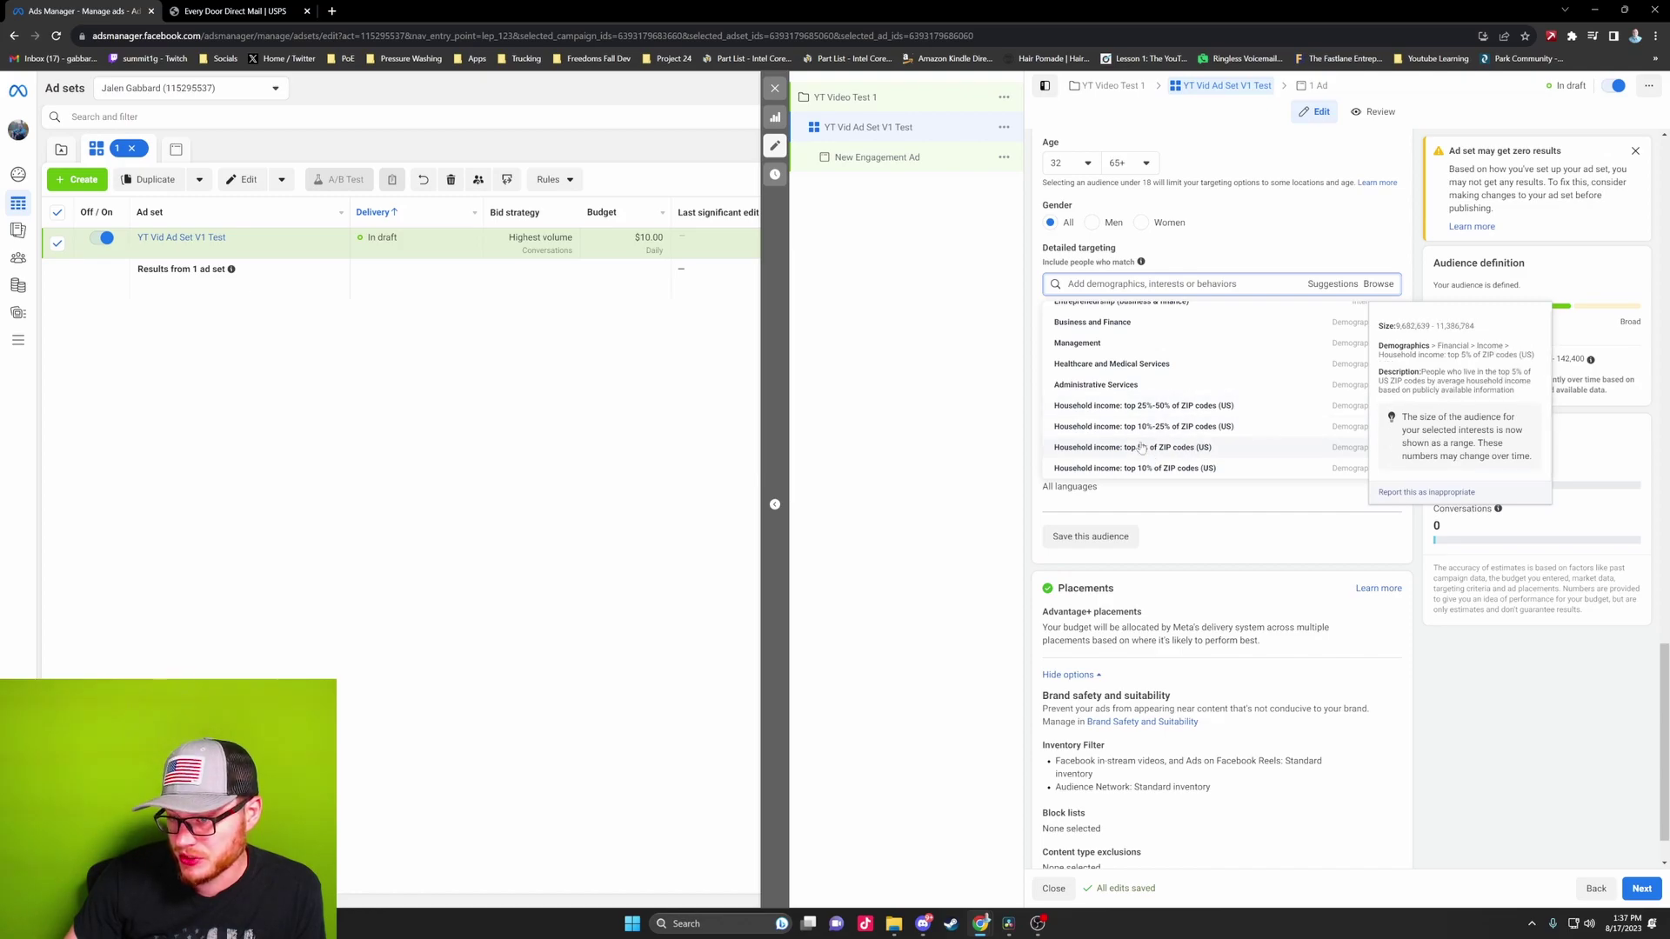
left_click(993, 420)
scroll(1265, 351, "up", 1)
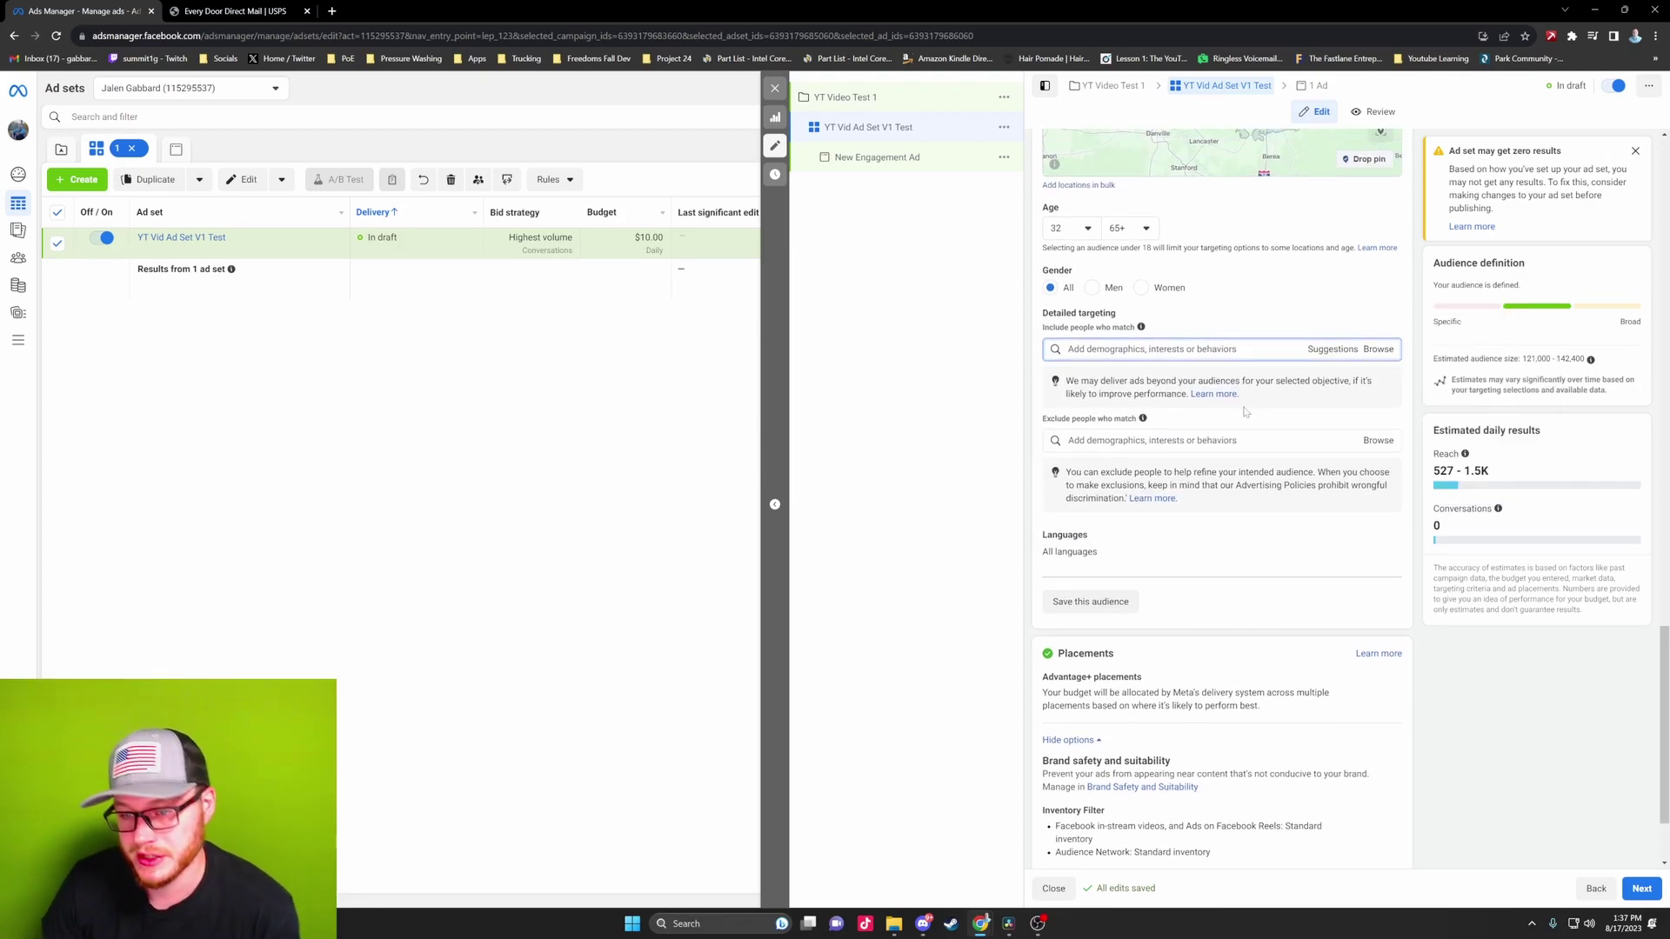
Switch the ad set to manual placements and deselect the Audience Network, Instagram and Messenger platforms
scroll(1265, 435, "down", 2)
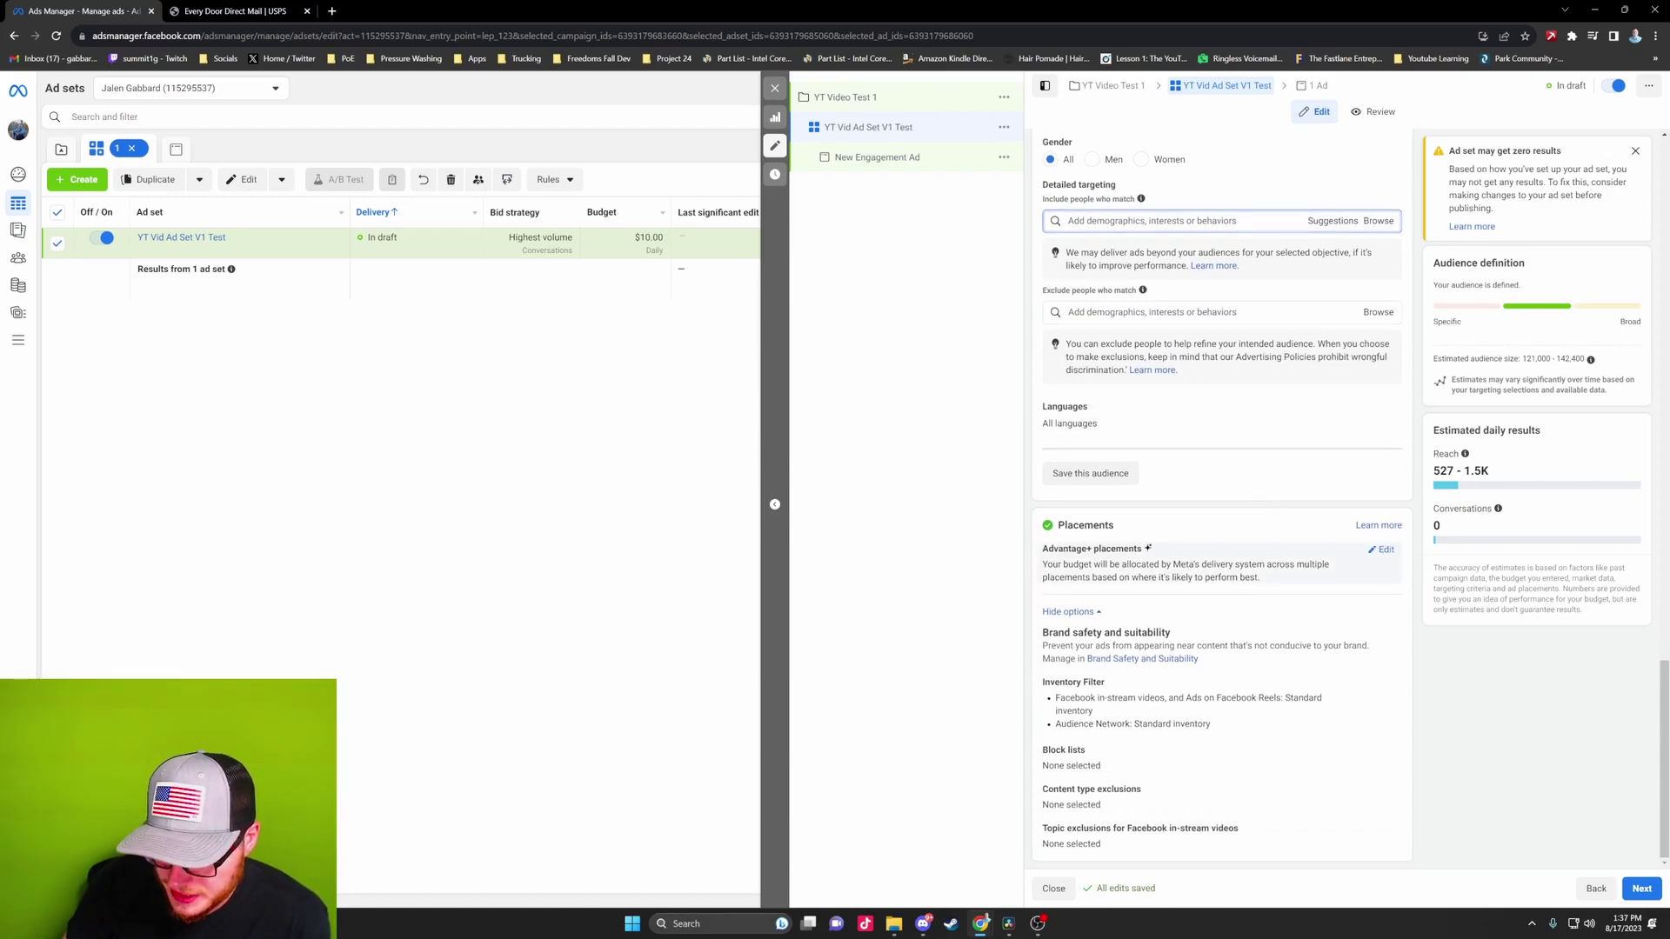
left_click(1384, 551)
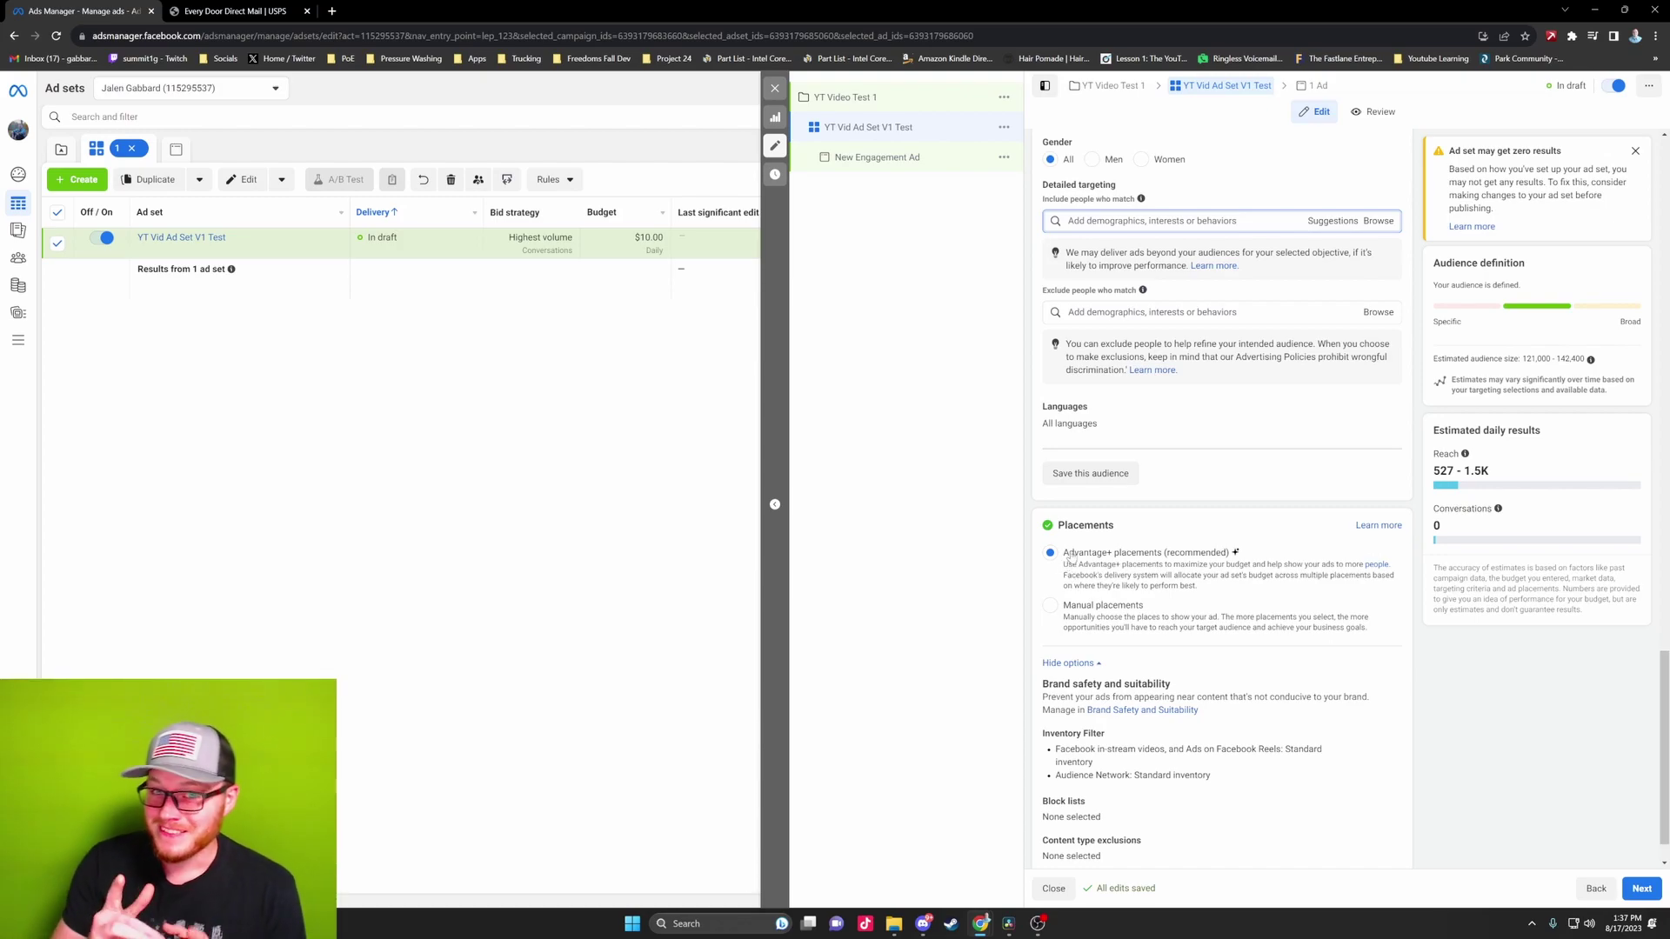
left_click(1051, 607)
scroll(1186, 614, "down", 1)
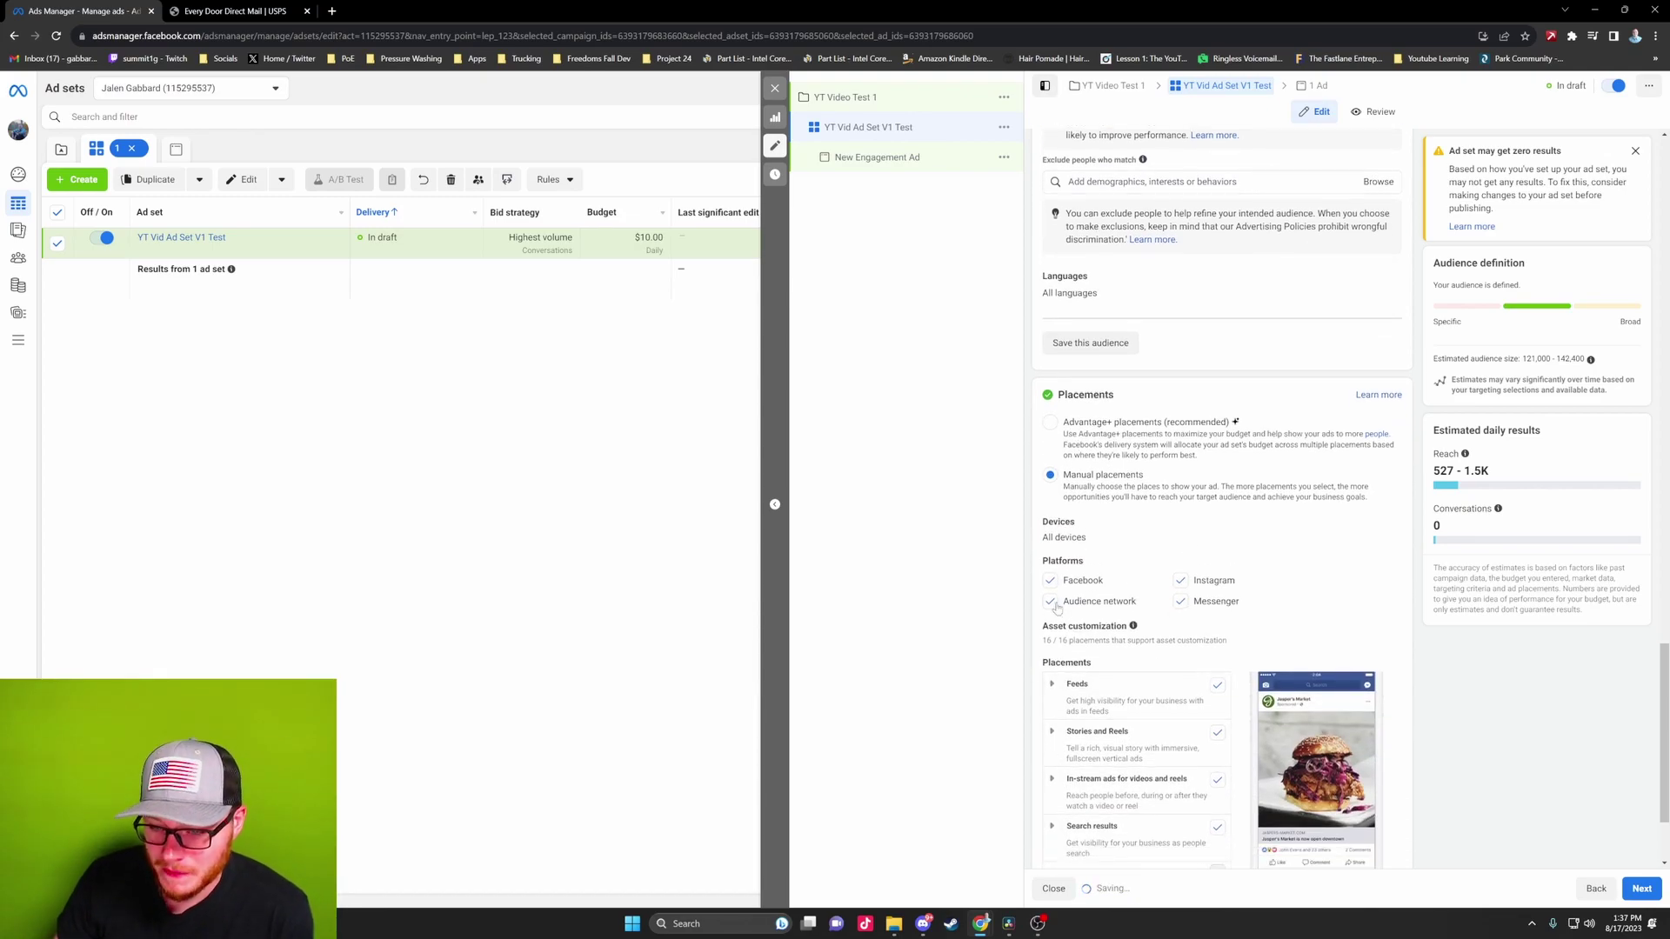
left_click(1049, 601)
left_click(1180, 580)
left_click(1216, 601)
scroll(1258, 601, "down", 2)
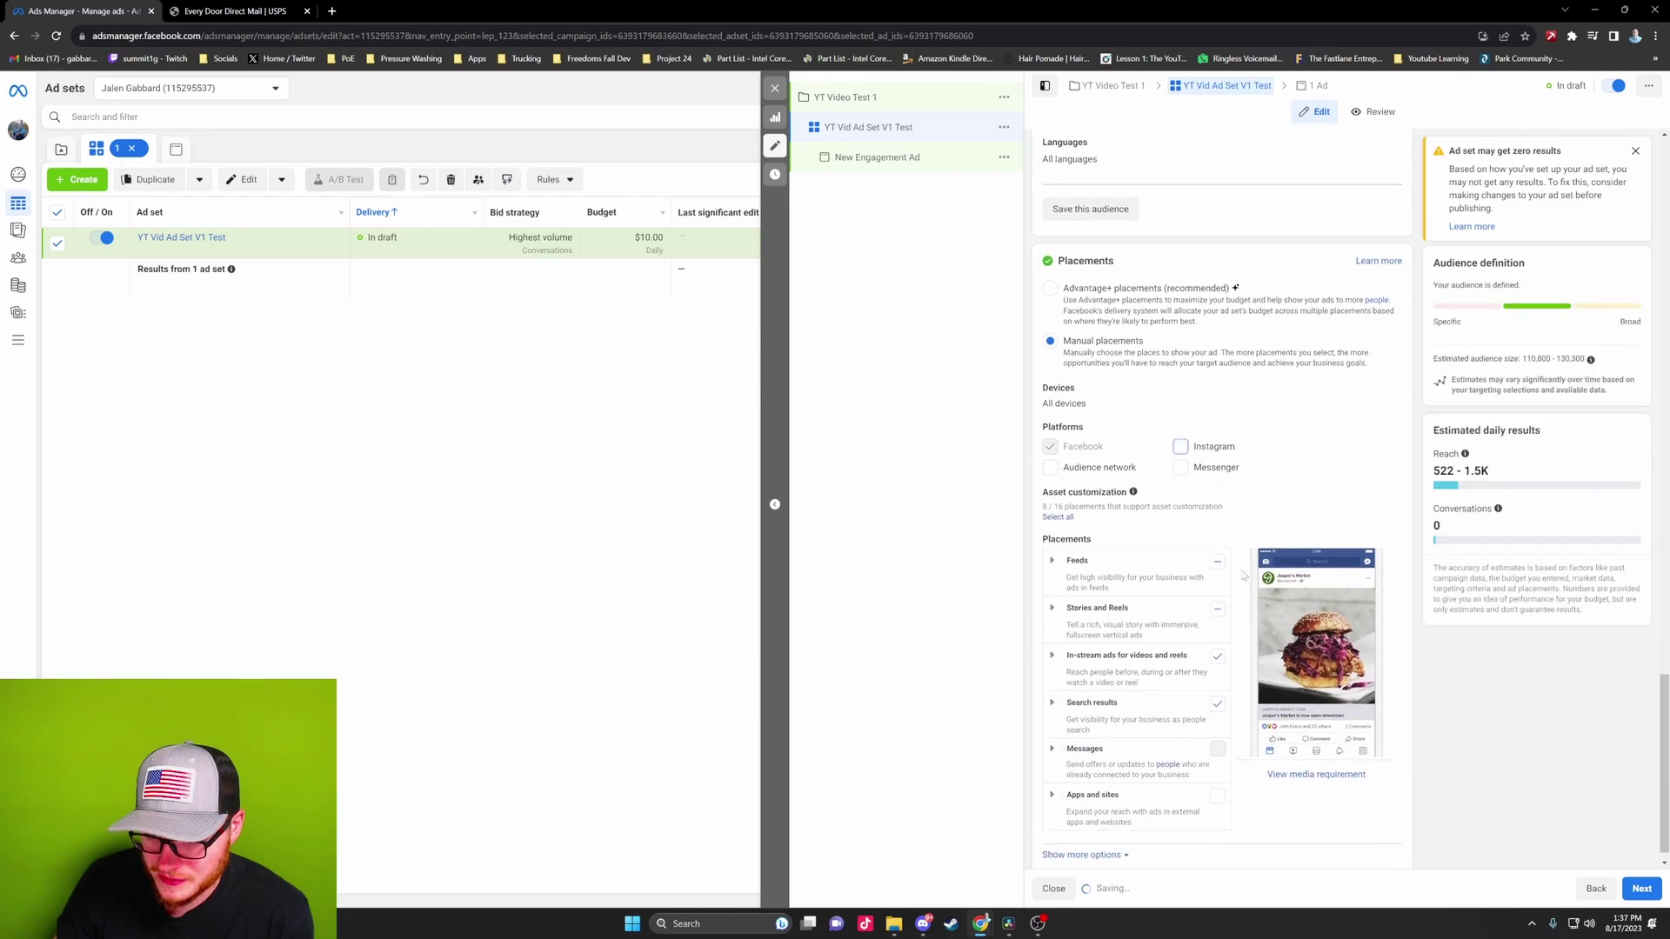
Select the Feeds placements and deselect Stories and Reels, In-stream ads for videos and reels, and Search results
left_click(1217, 589)
left_click(1218, 635)
left_click(1218, 635)
left_click(1216, 684)
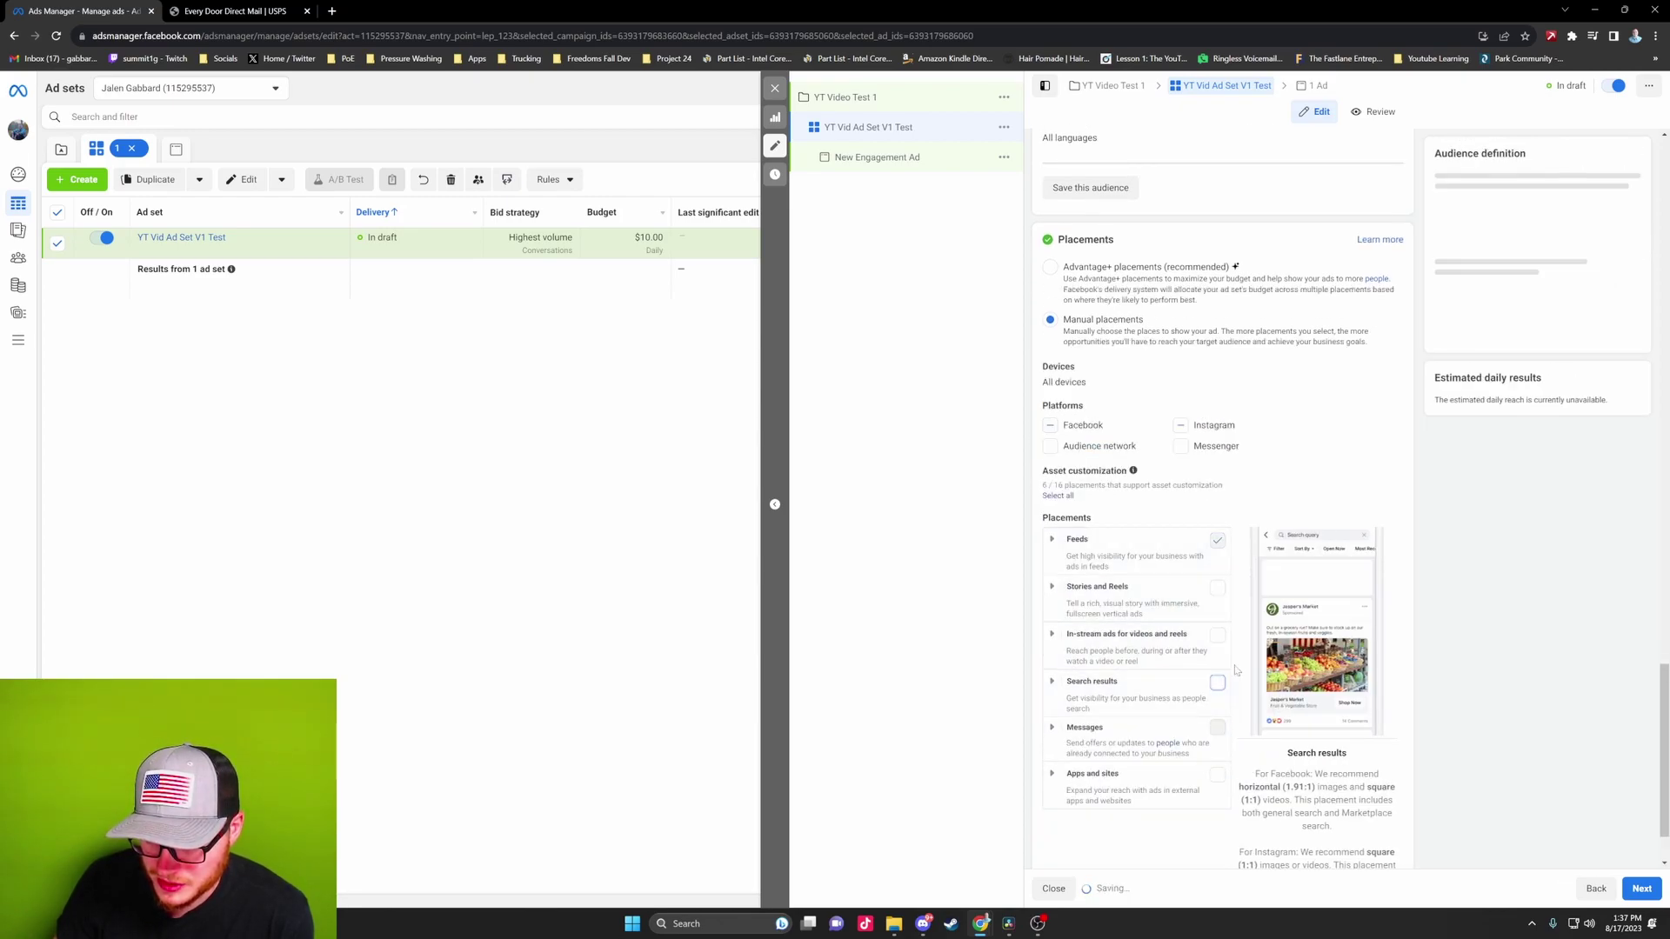
Within the Feeds placements, deselect Instagram Explore home, Instagram Explore and Facebook video feeds
left_click(1130, 557)
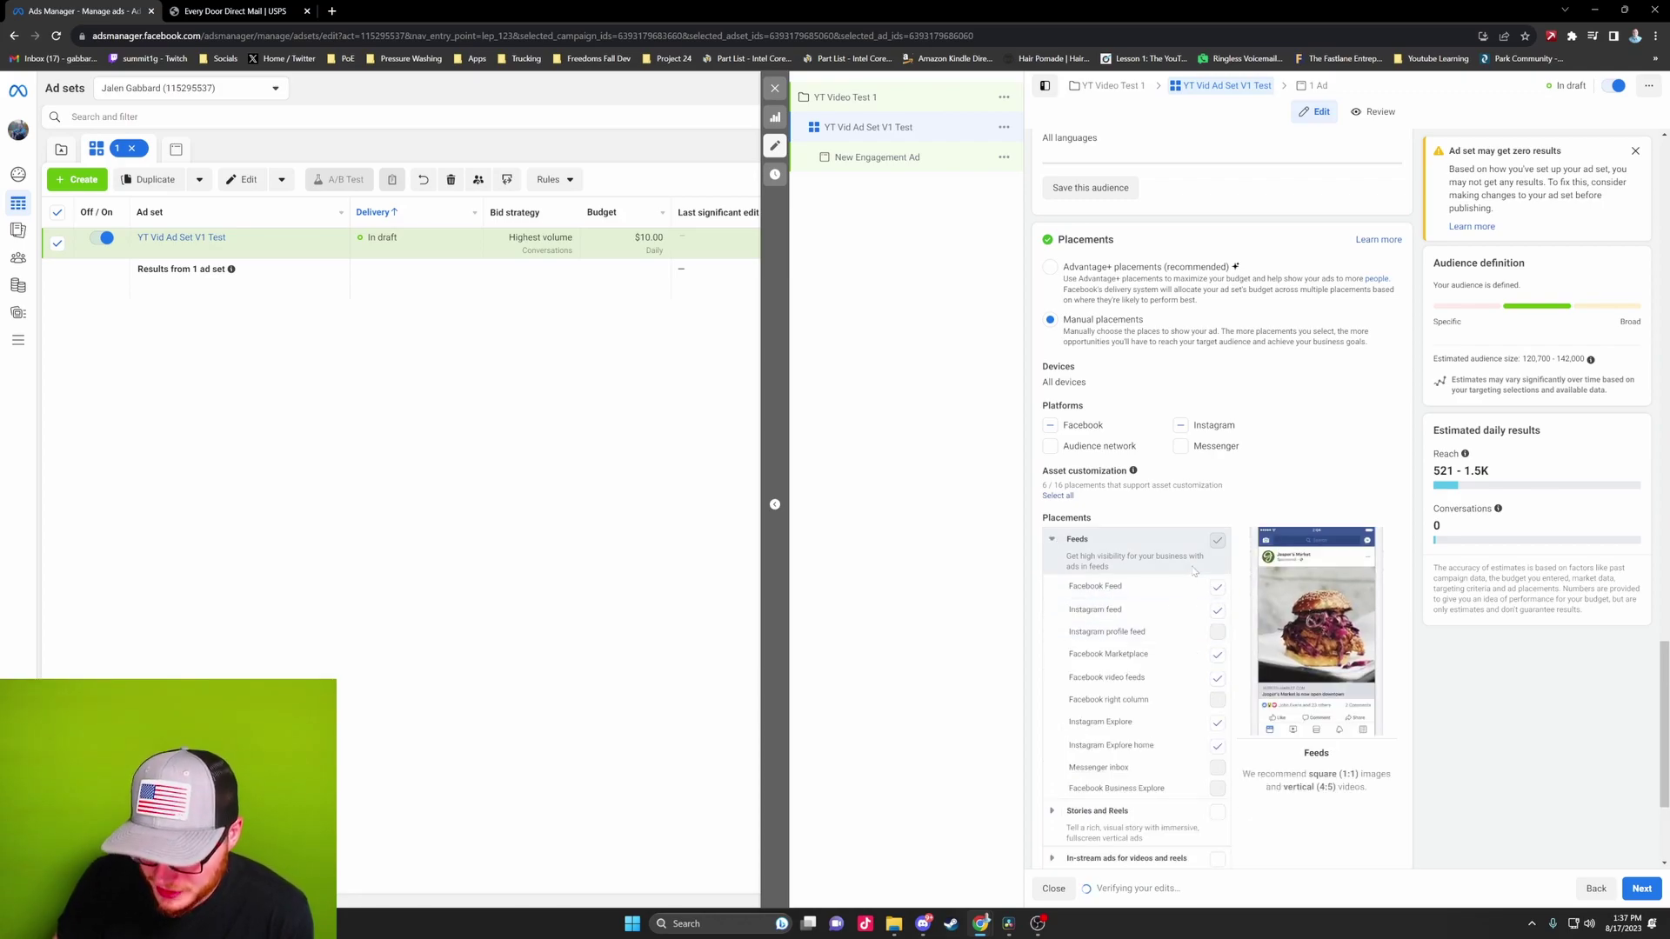
left_click(1217, 747)
left_click(1218, 818)
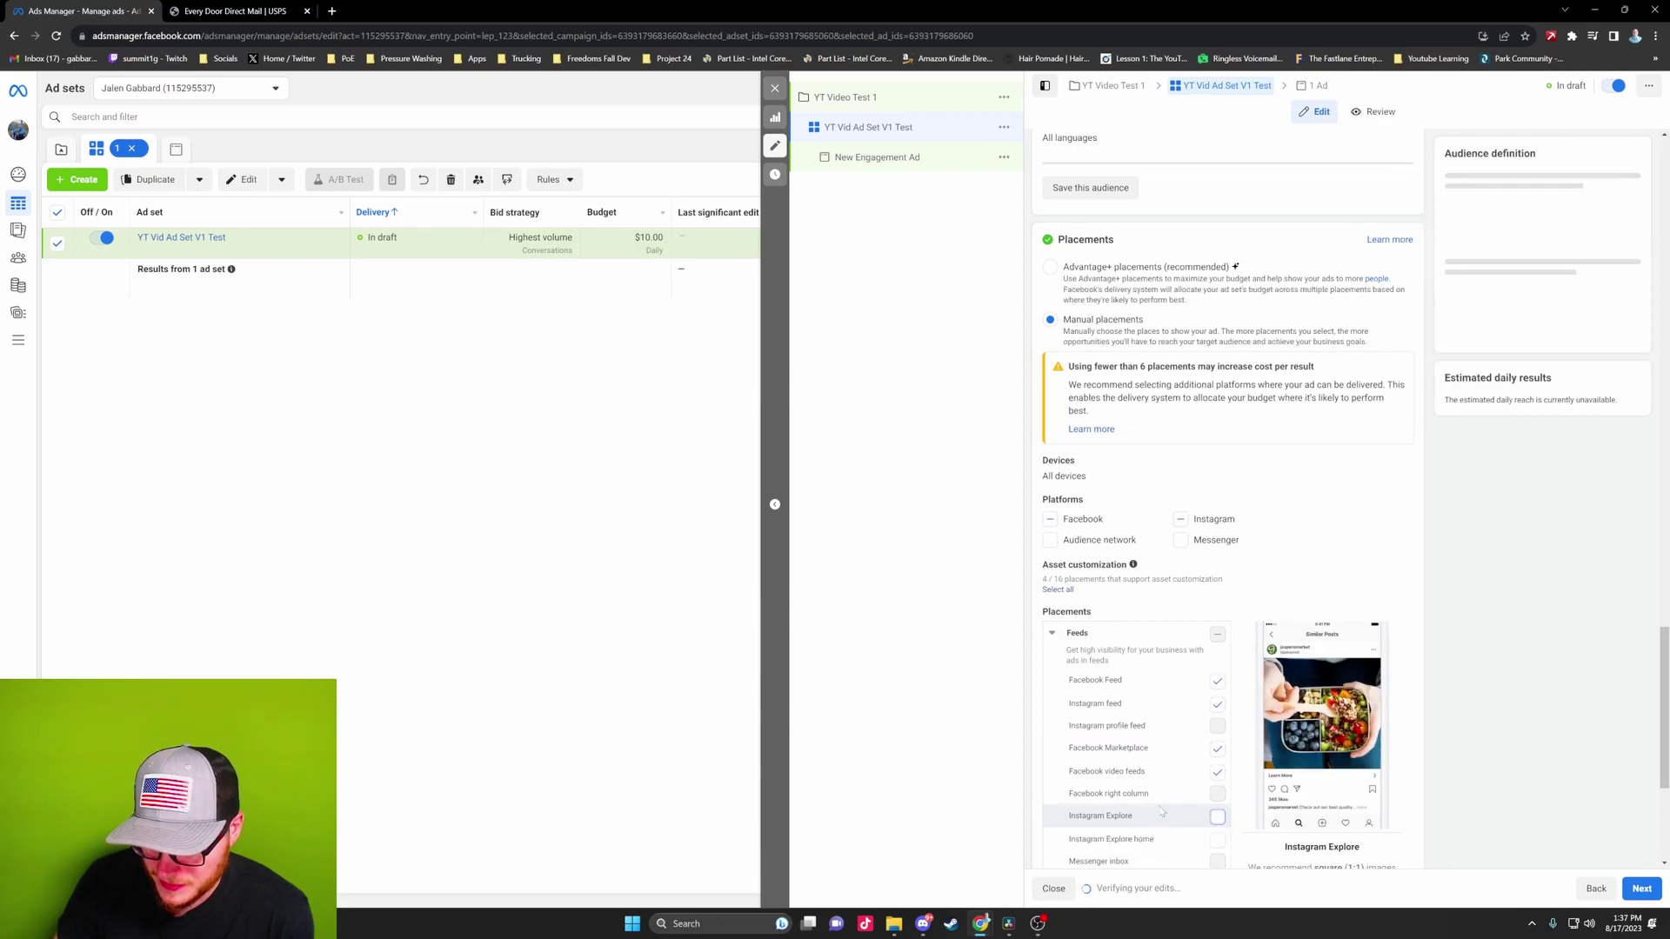
left_click(1217, 774)
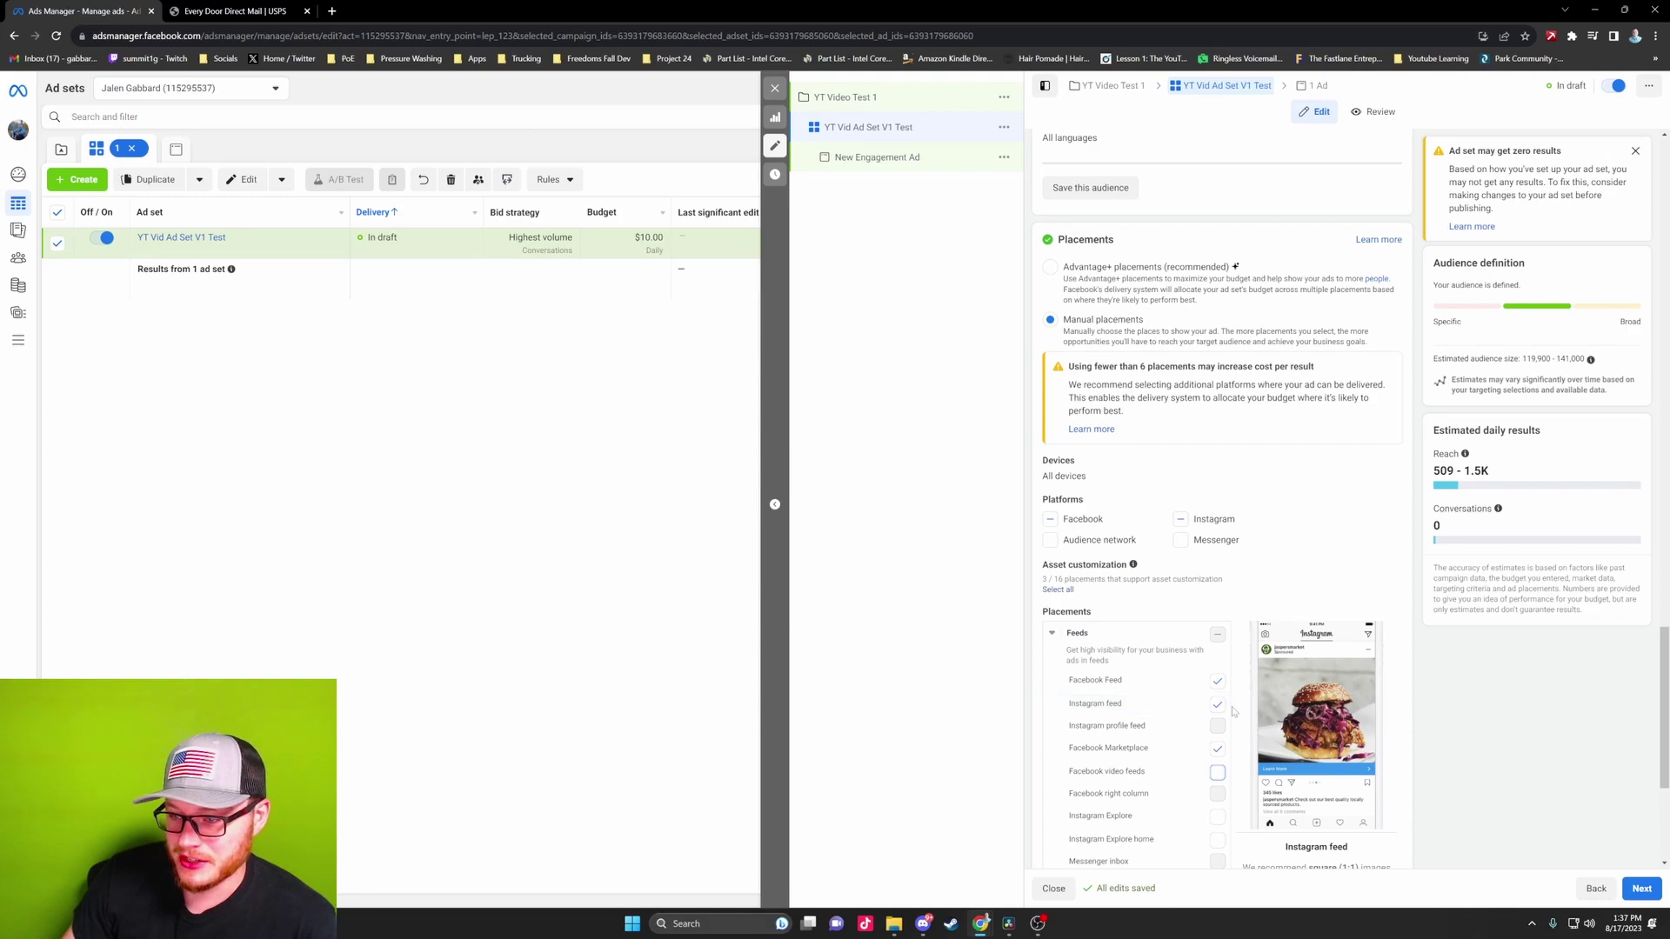
scroll(1281, 667, "down", 3)
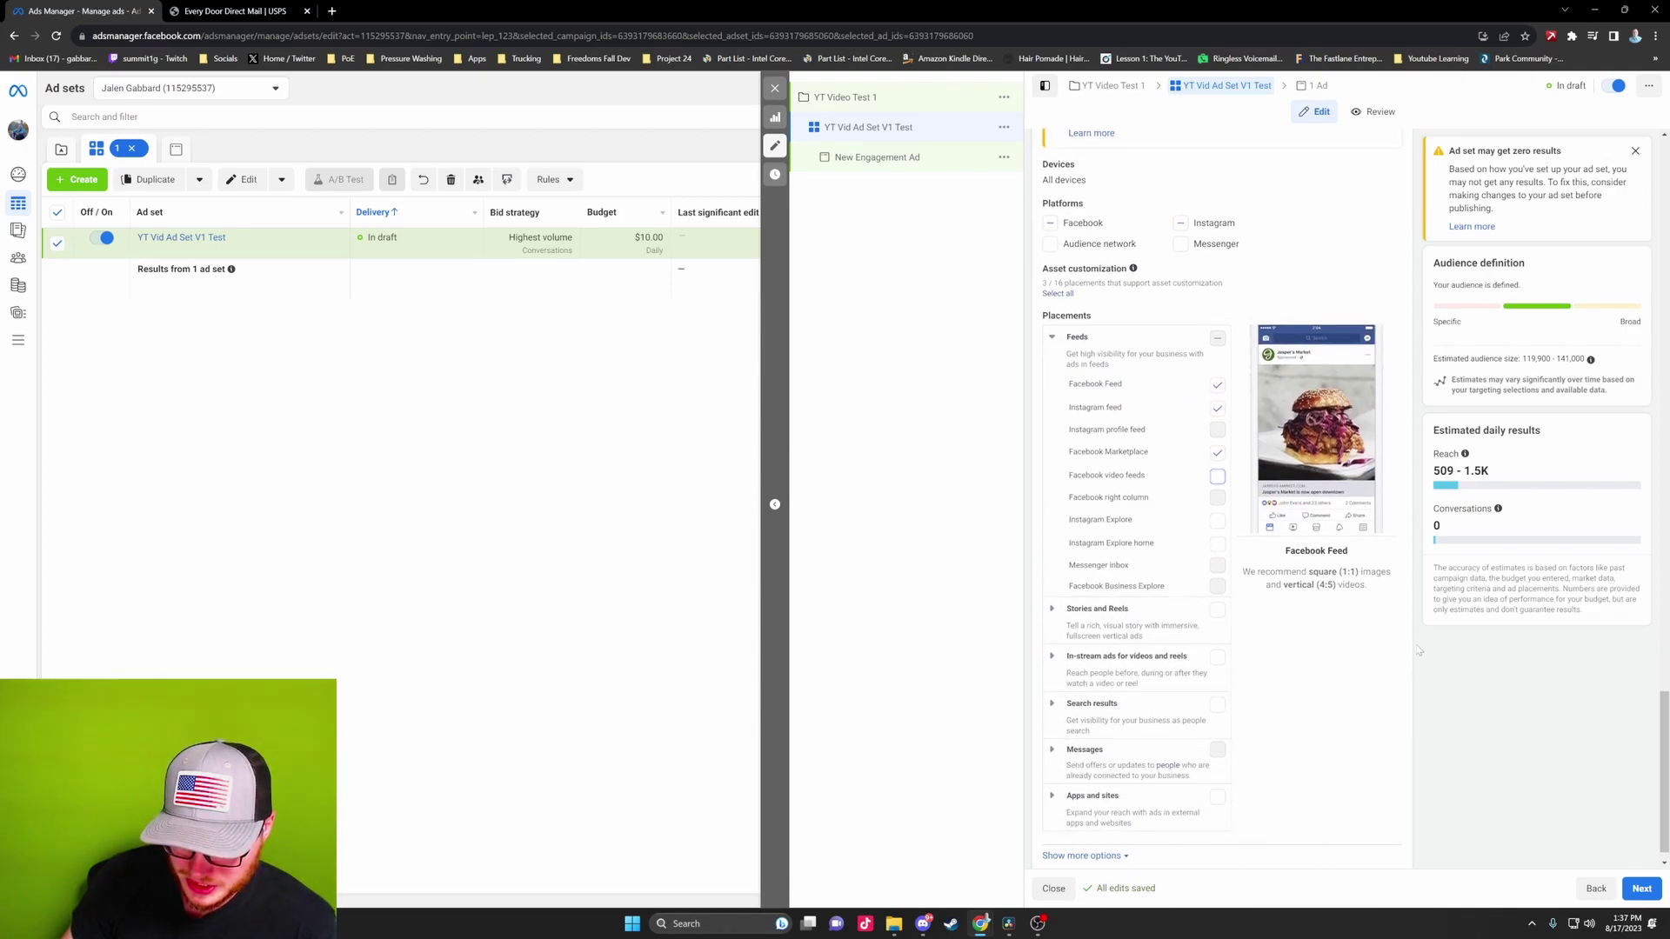
Review the ad set's audience settings, from the ZIP code locations down to age, gender and detailed targeting
scroll(1391, 609, "up", 8)
scroll(1427, 585, "up", 5)
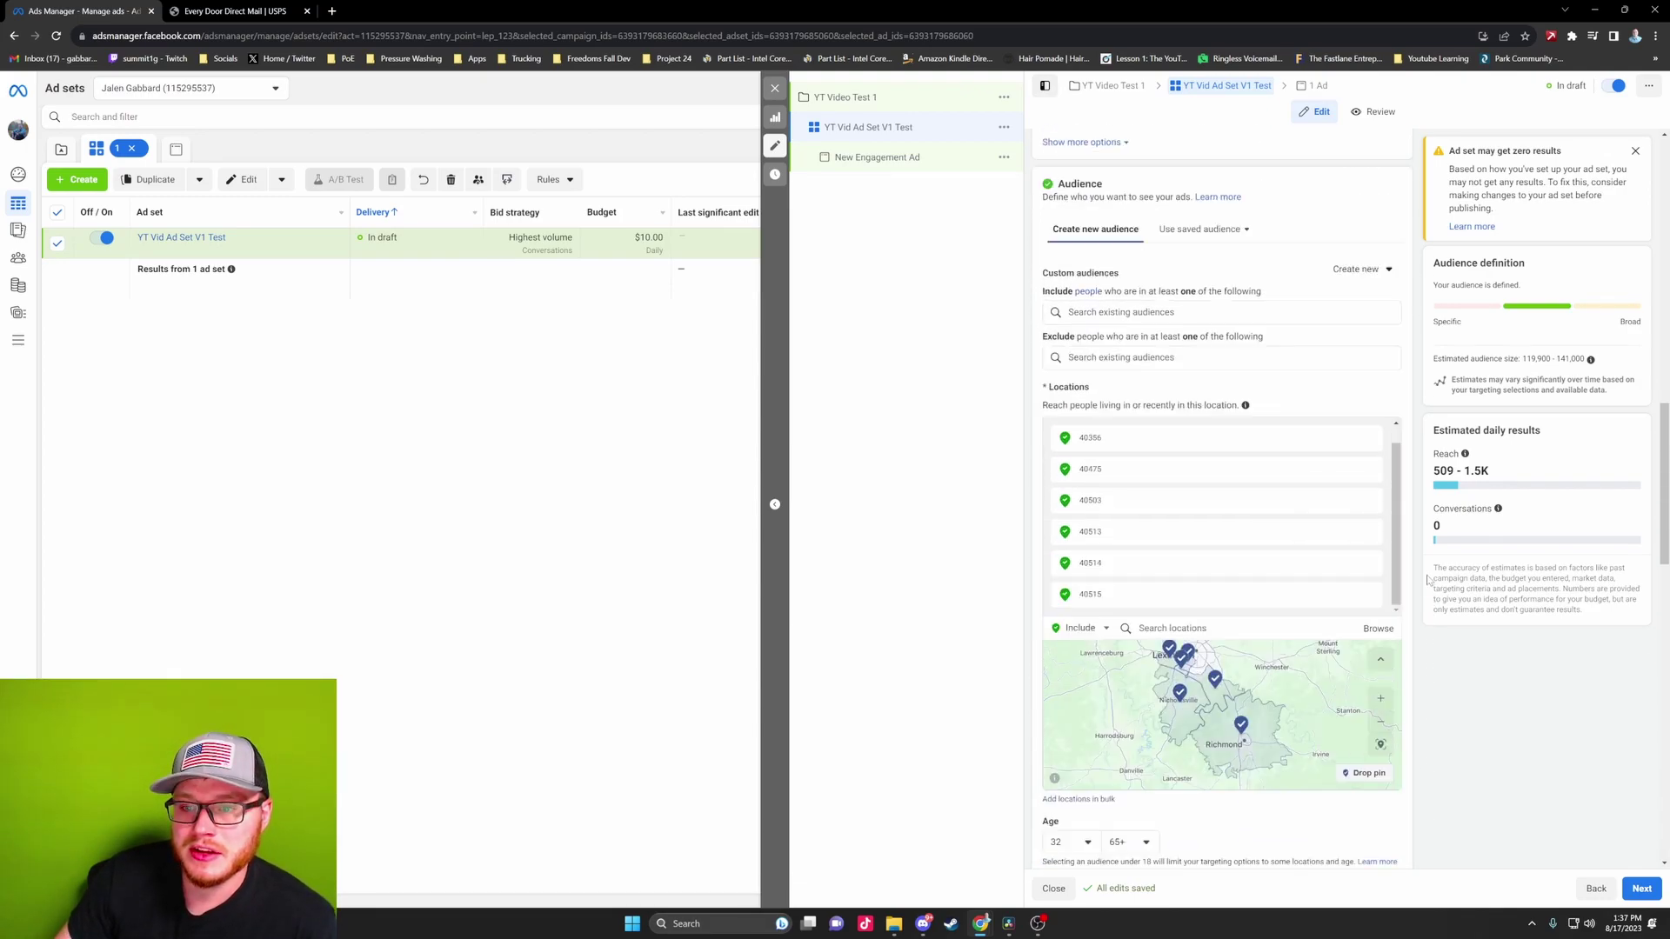
scroll(1426, 584, "down", 2)
scroll(1389, 561, "down", 3)
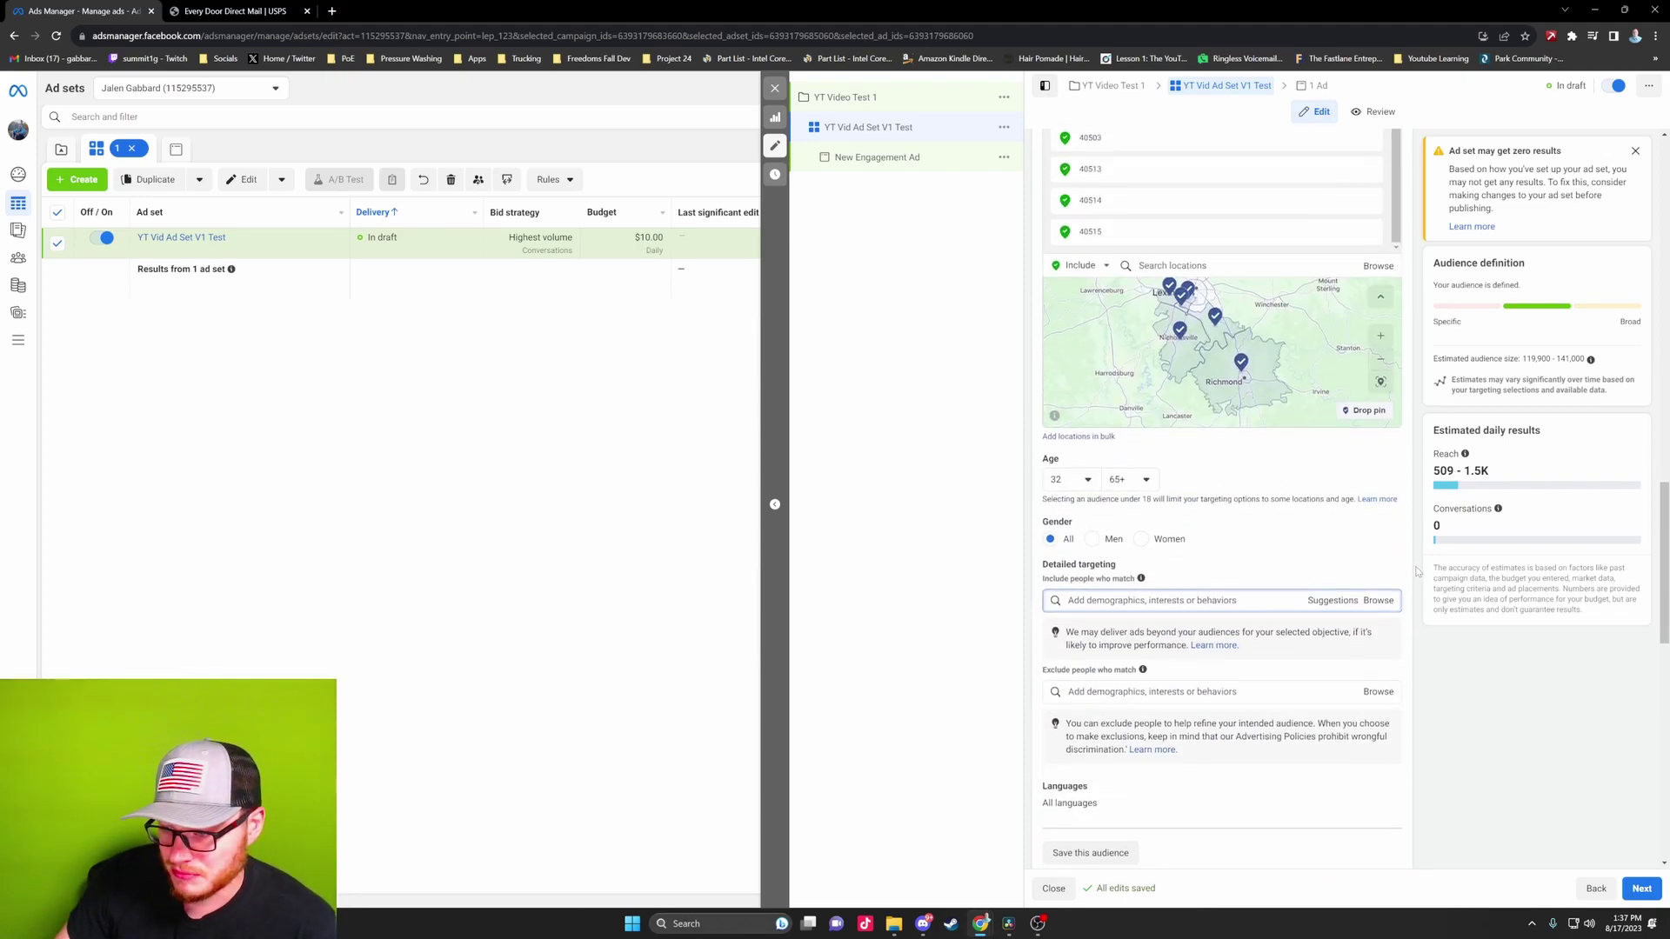
scroll(1389, 520, "down", 6)
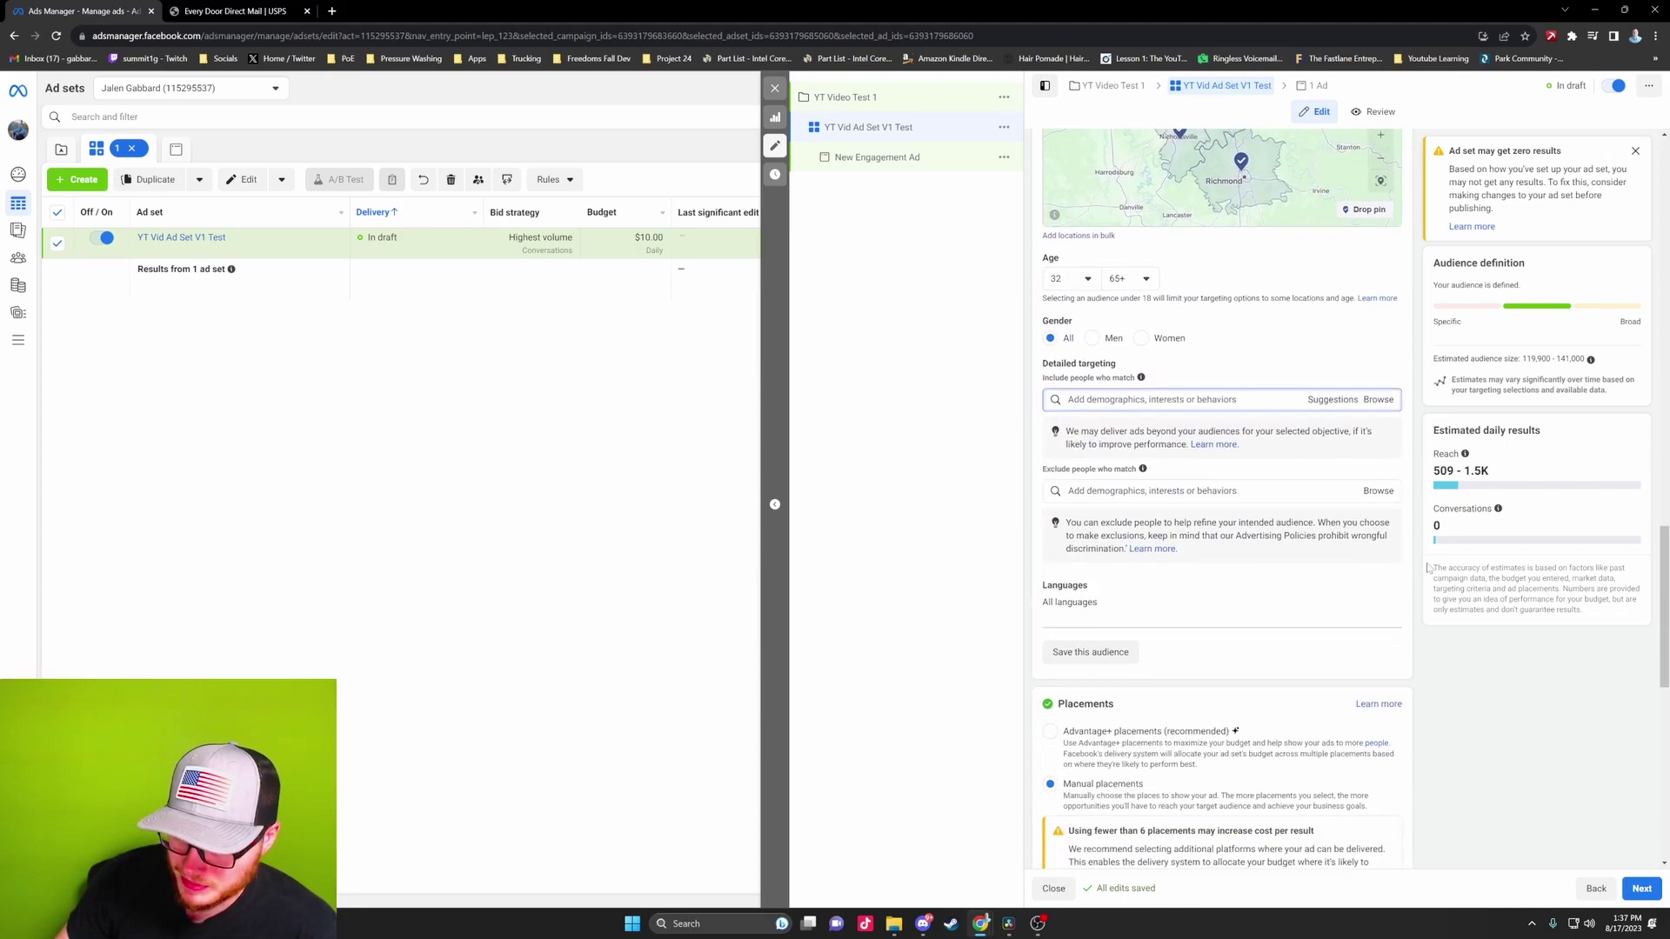
Examine the targeted ZIP codes' coverage around Lexington, Nicholasville and Richmond on the audience location map
scroll(1382, 591, "up", 12)
left_click_drag(1197, 591, 1210, 603)
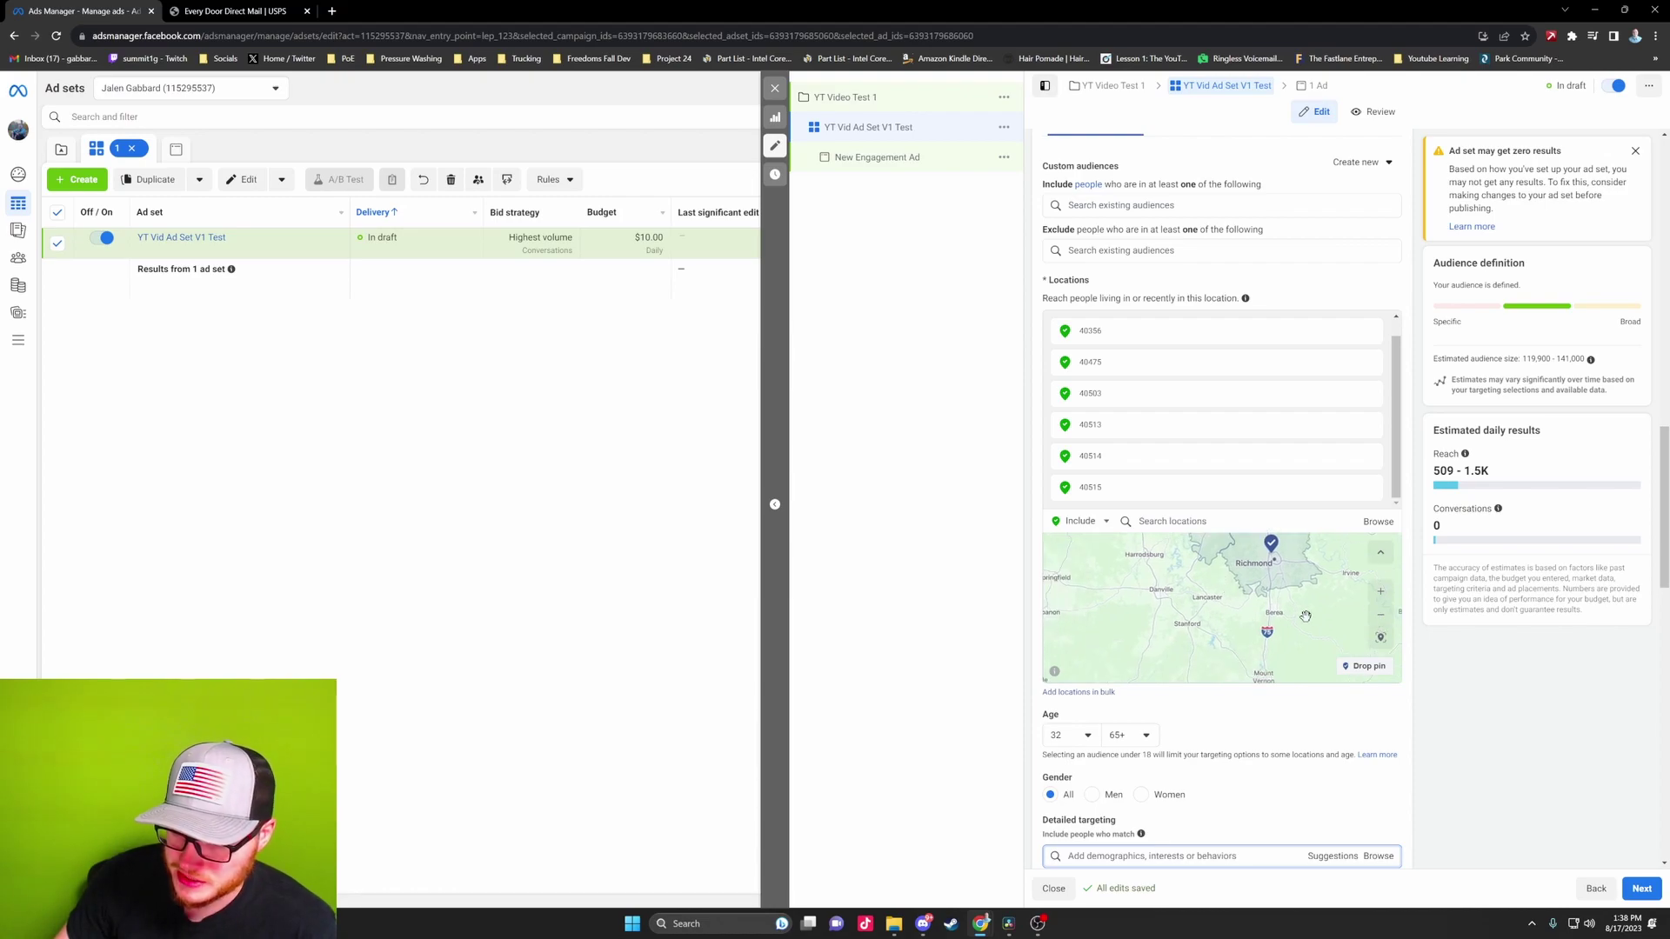
left_click_drag(1299, 614, 1216, 664)
mouse_move(1241, 567)
left_mouse_down()
mouse_move(1233, 610)
mouse_move(1279, 674)
mouse_move(1240, 585)
left_mouse_up()
scroll(1240, 584, "up", 5)
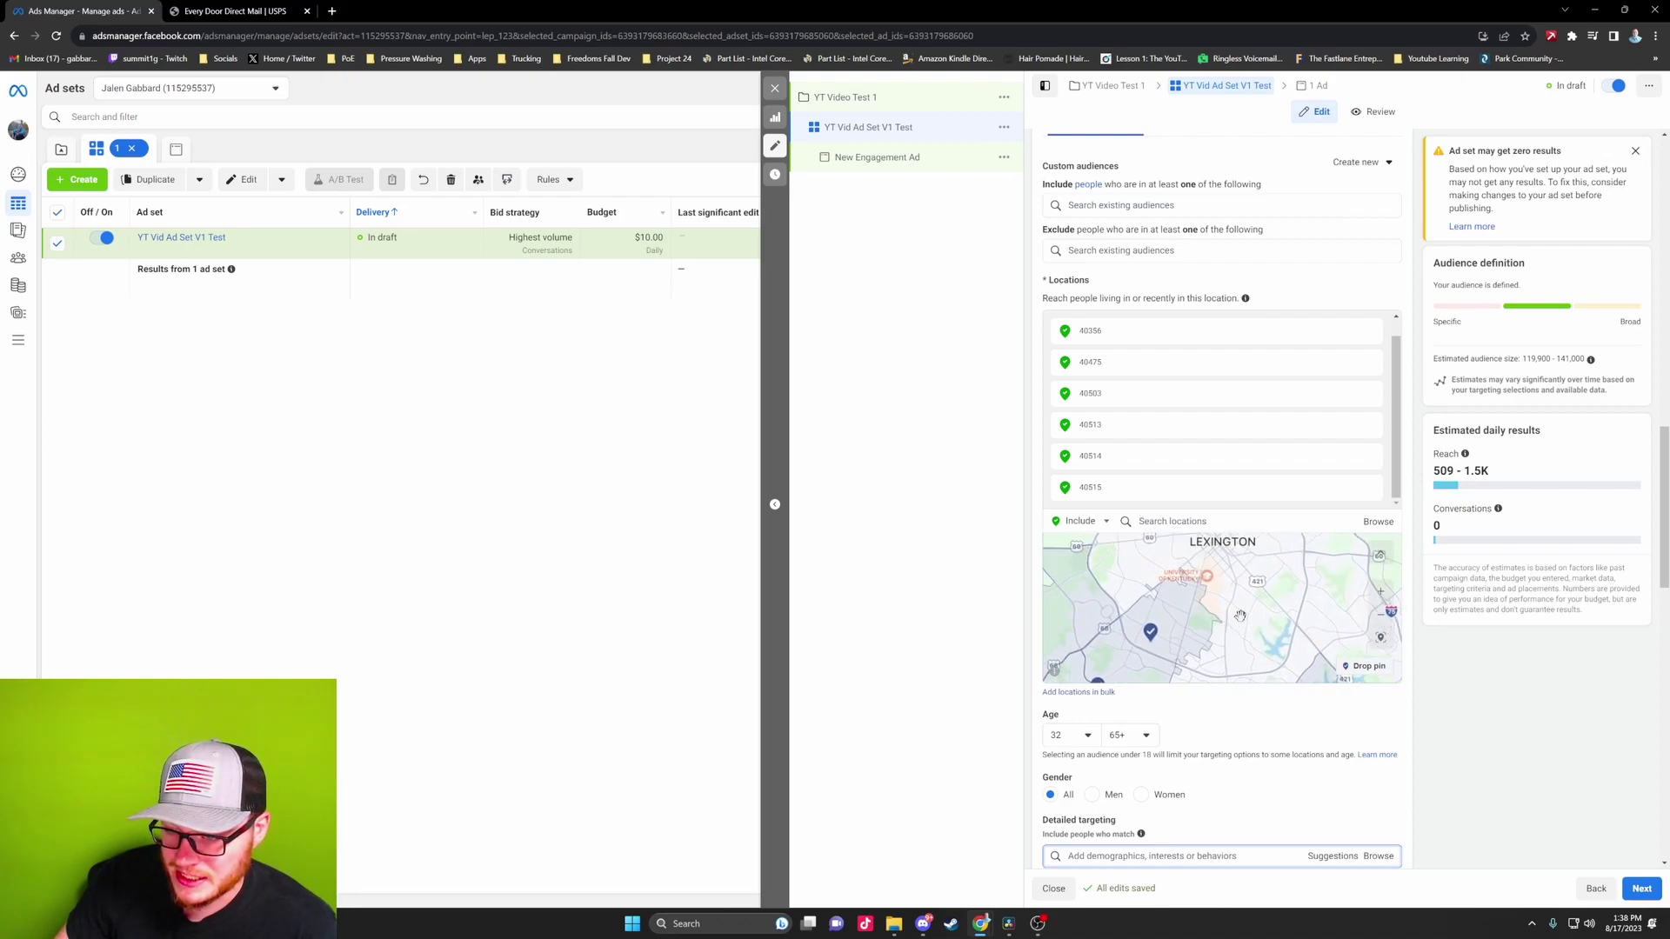
scroll(1234, 616, "down", 5)
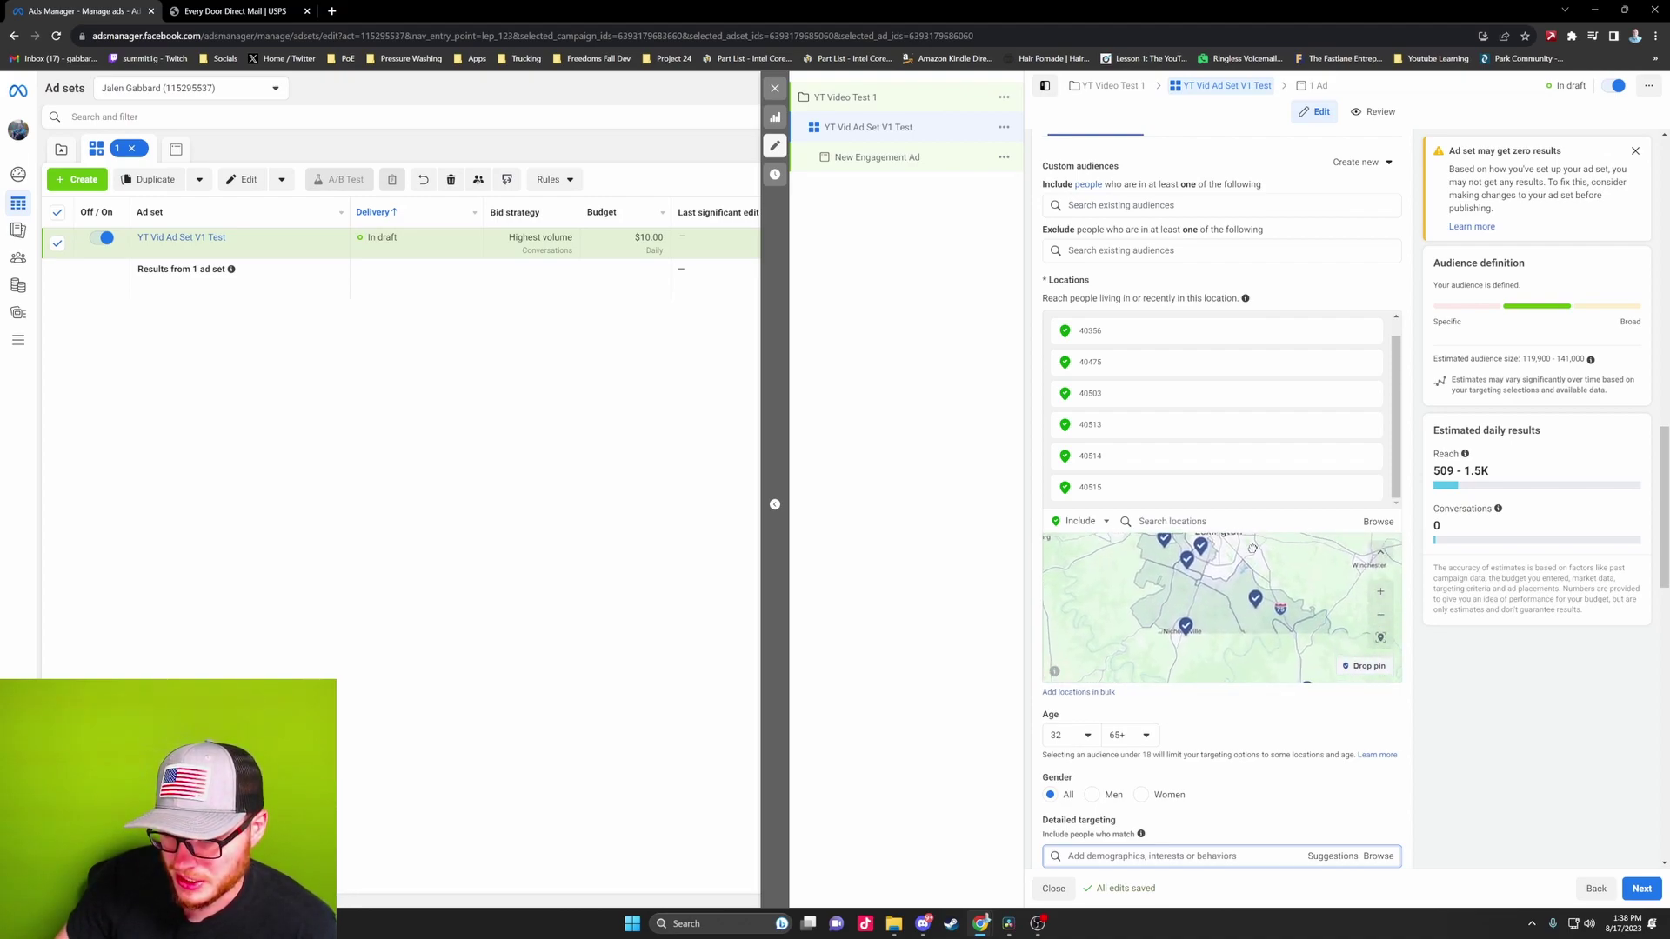
scroll(1273, 573, "down", 3)
scroll(1228, 629, "up", 3)
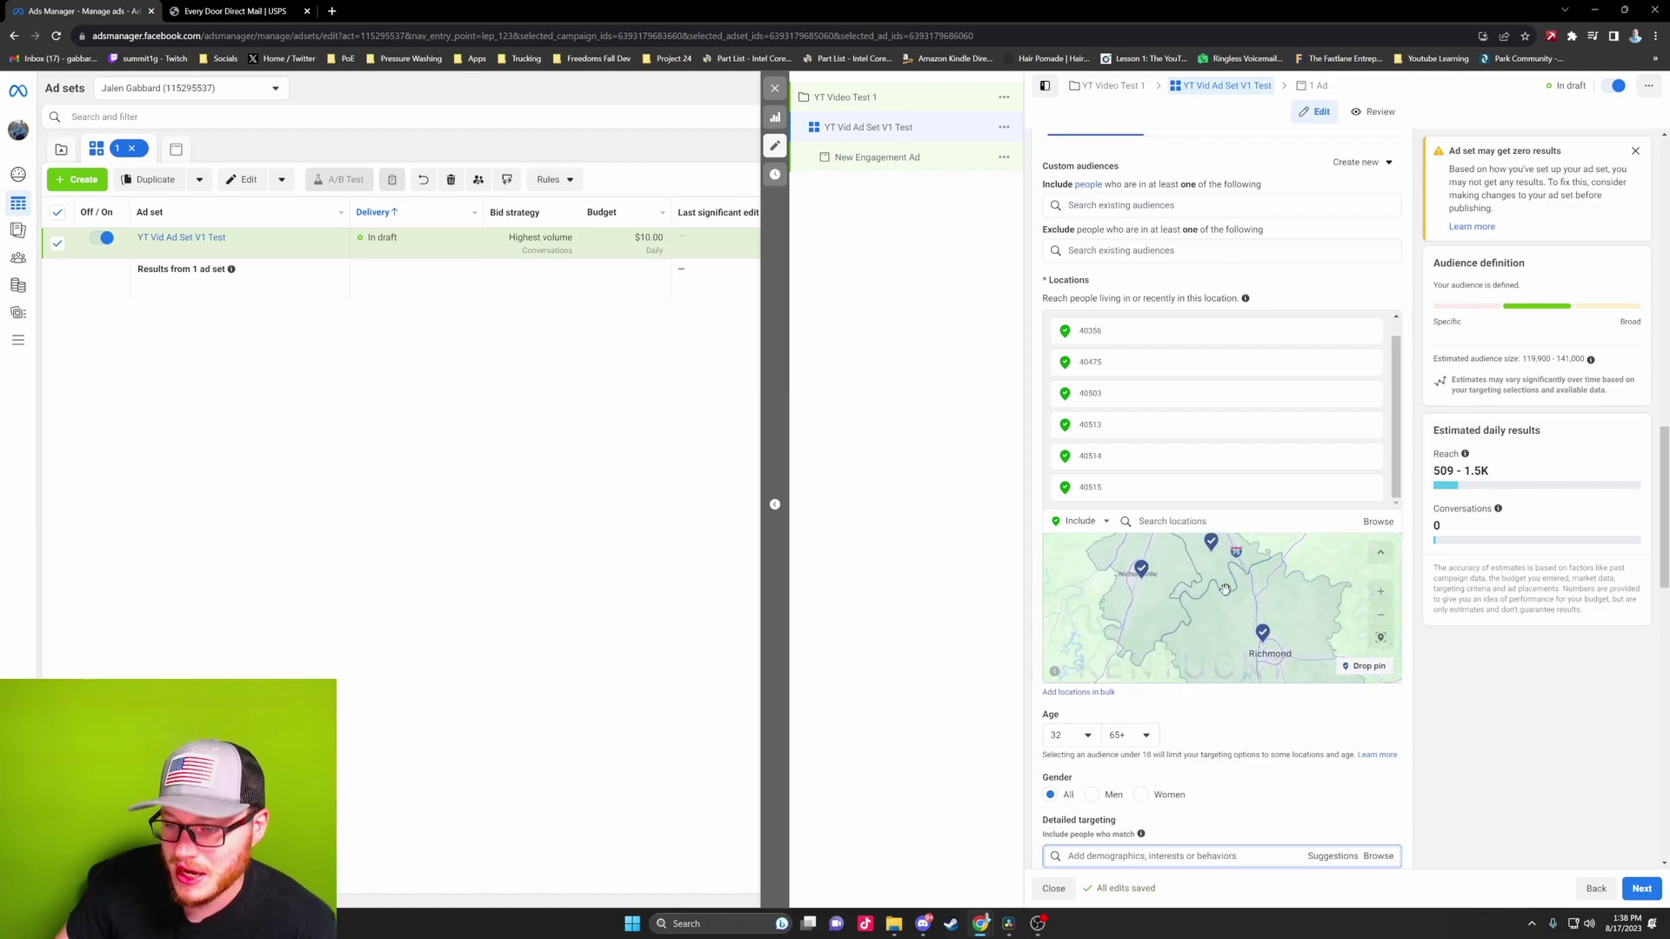
Switch to the USPS Every Door Direct Mail page and examine the routes in ZIP code 40513 and its neighboring ZIP codes
left_click(233, 10)
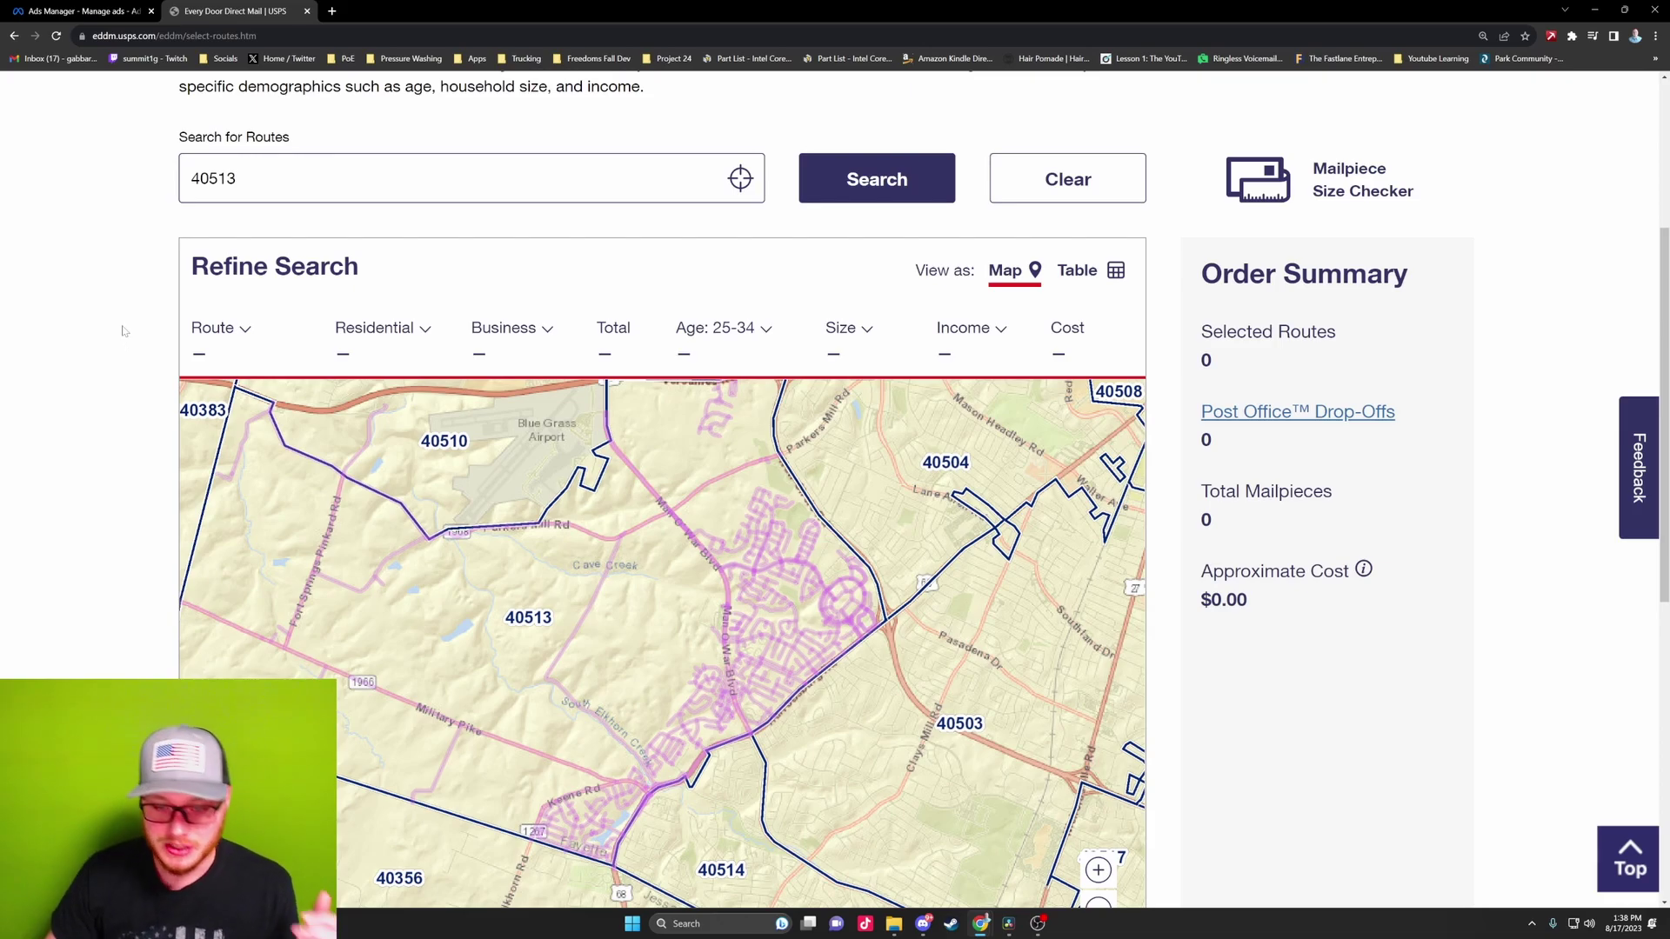
scroll(699, 595, "down", 2)
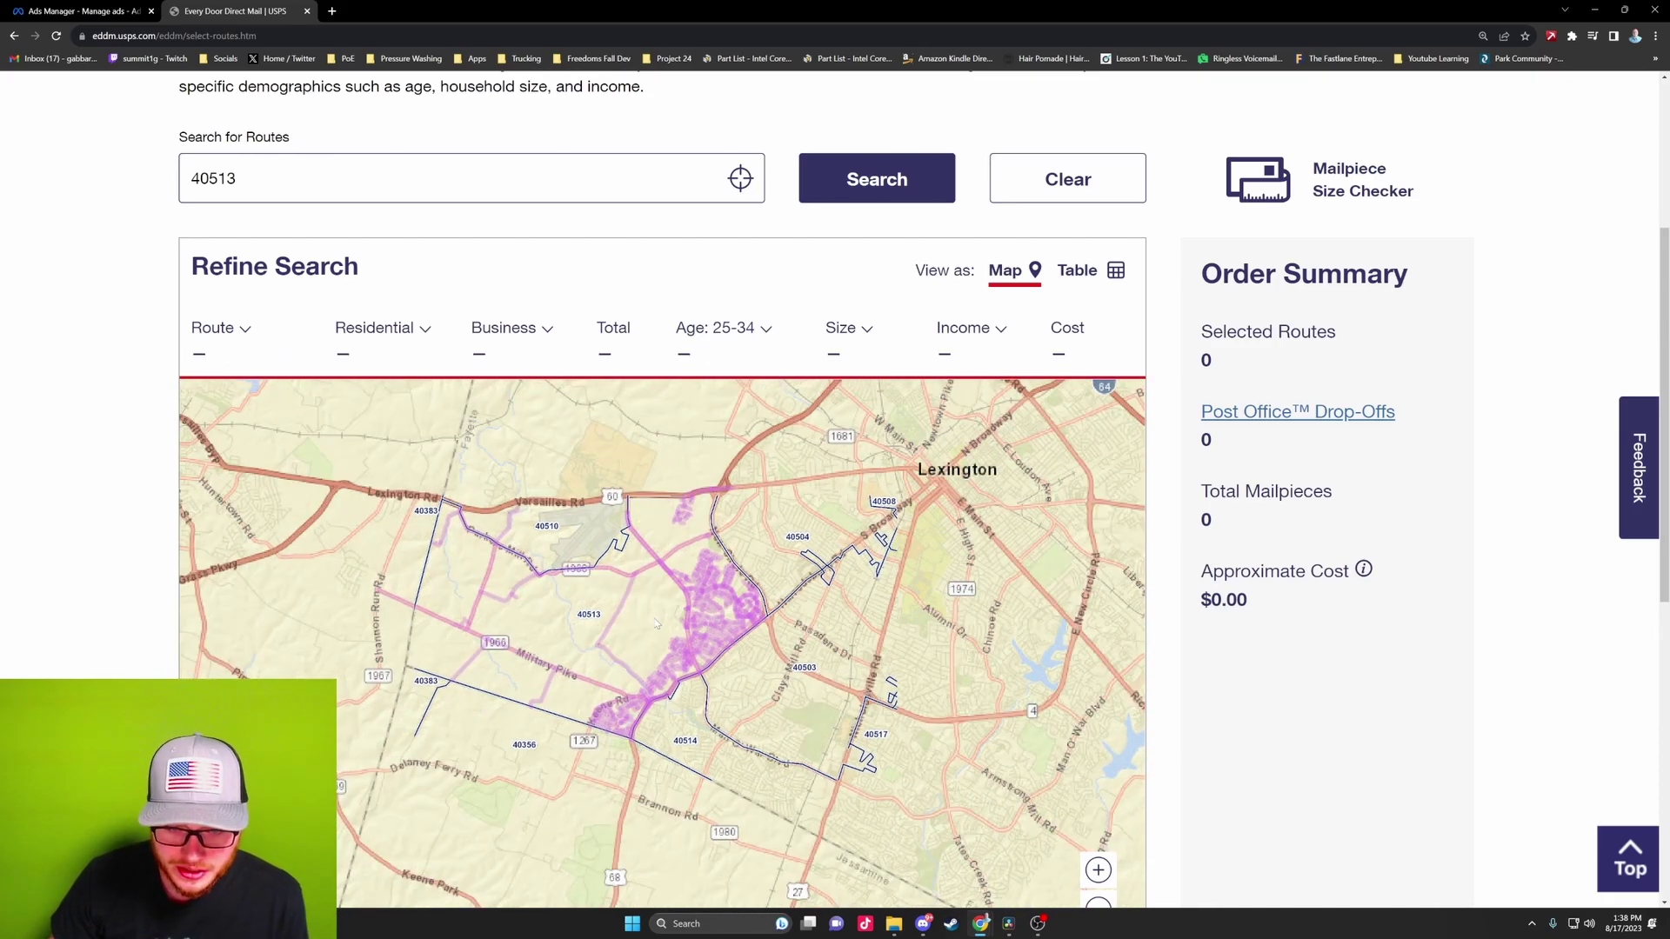
scroll(596, 619, "down", 1)
left_click_drag(597, 619, 642, 518)
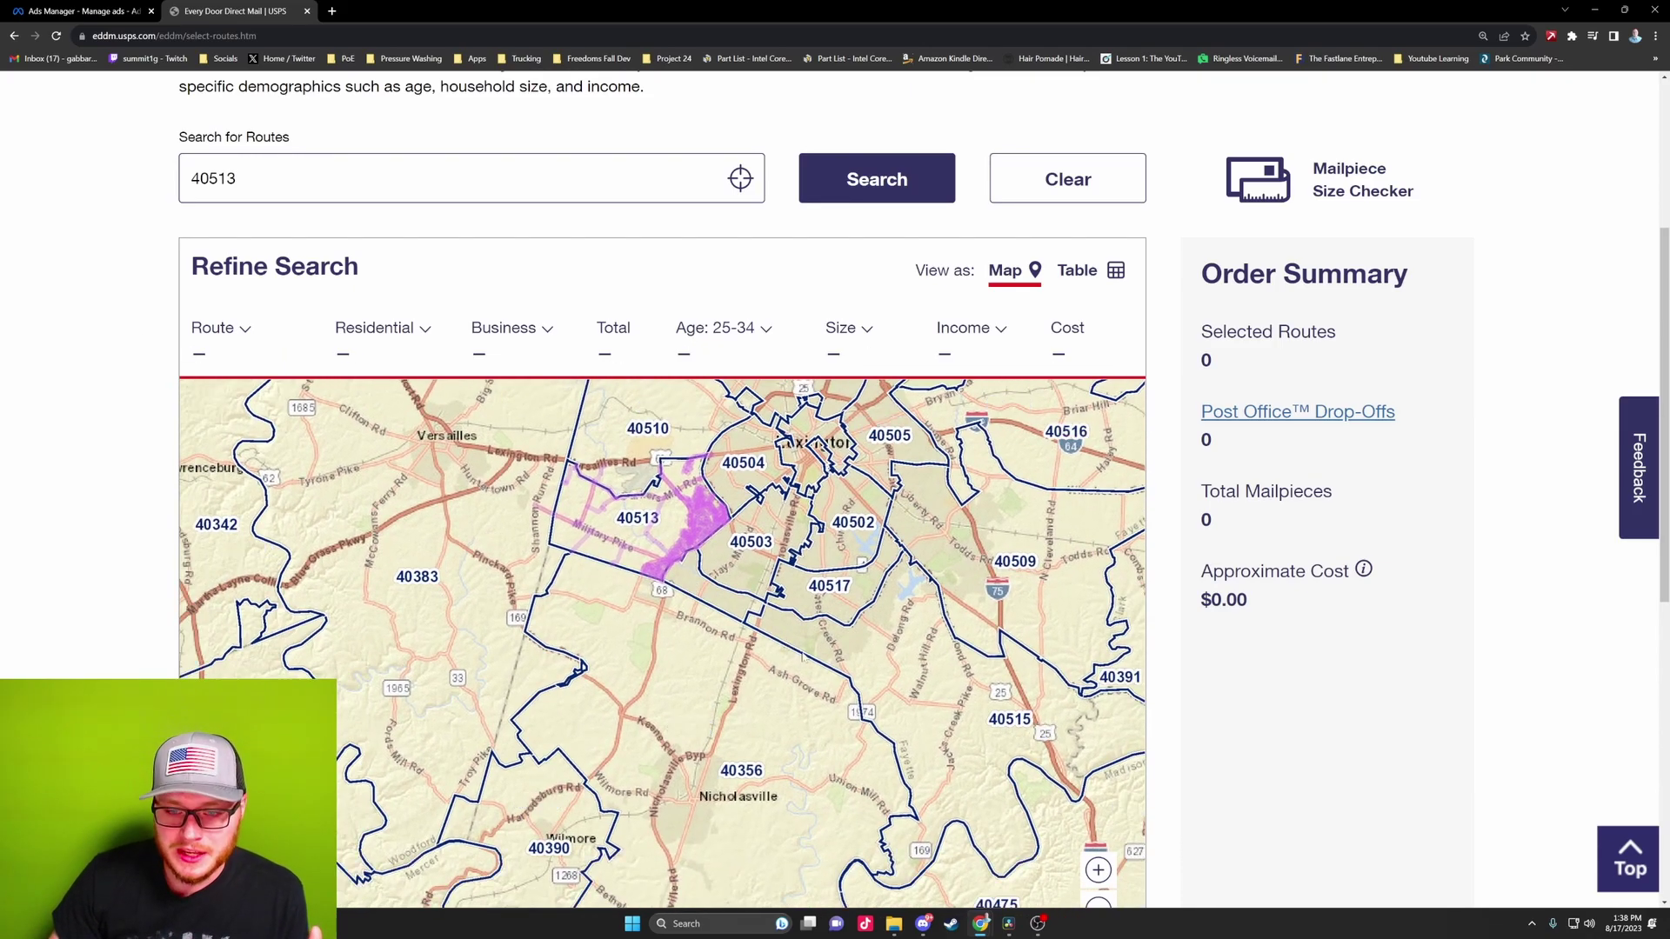
left_click_drag(798, 671, 758, 699)
scroll(684, 551, "up", 1)
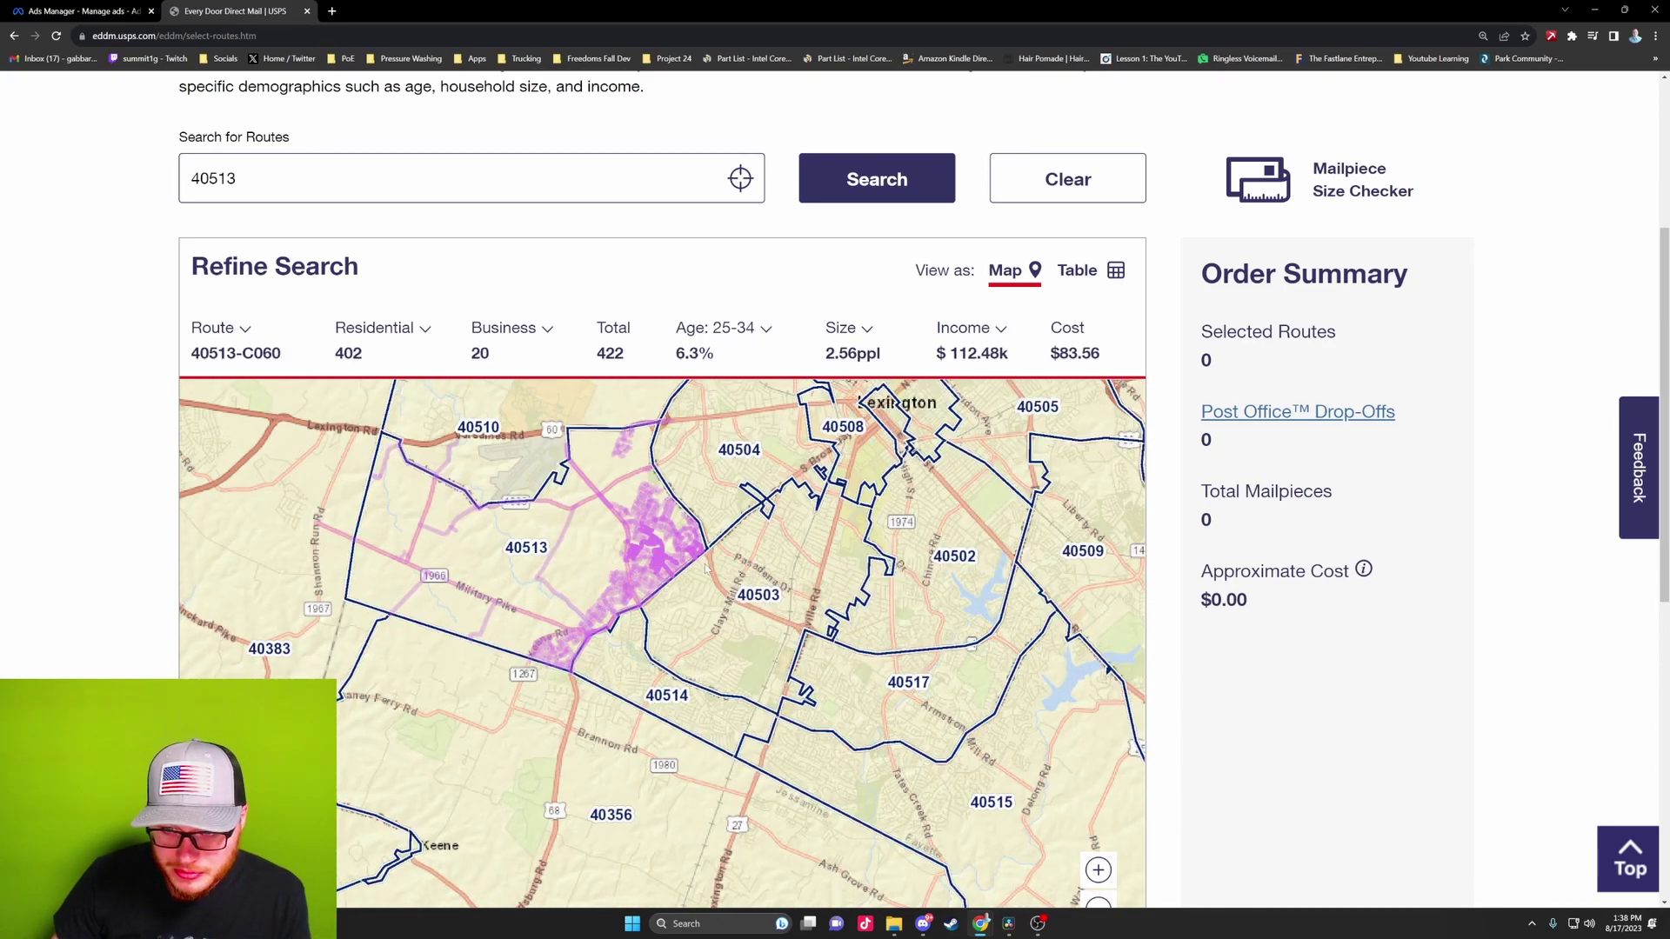
scroll(695, 570, "up", 2)
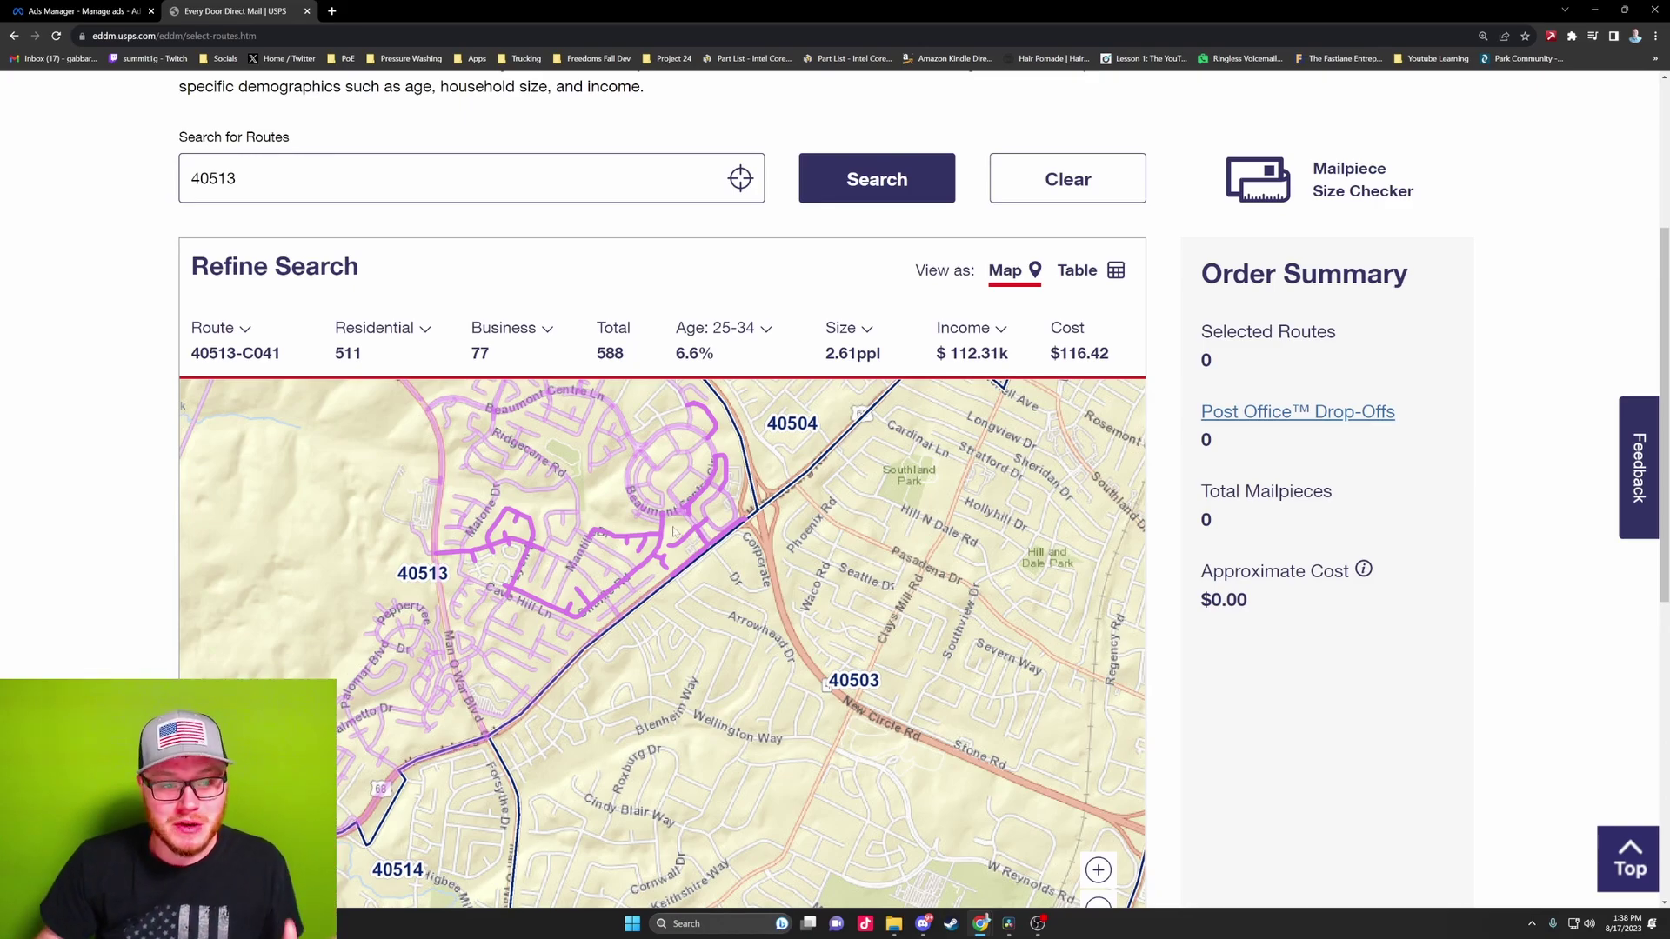
Switch back to Ads Manager, proceed from the ad set to its ad and rename it as Video Ad Test 1
scroll(675, 530, "down", 3)
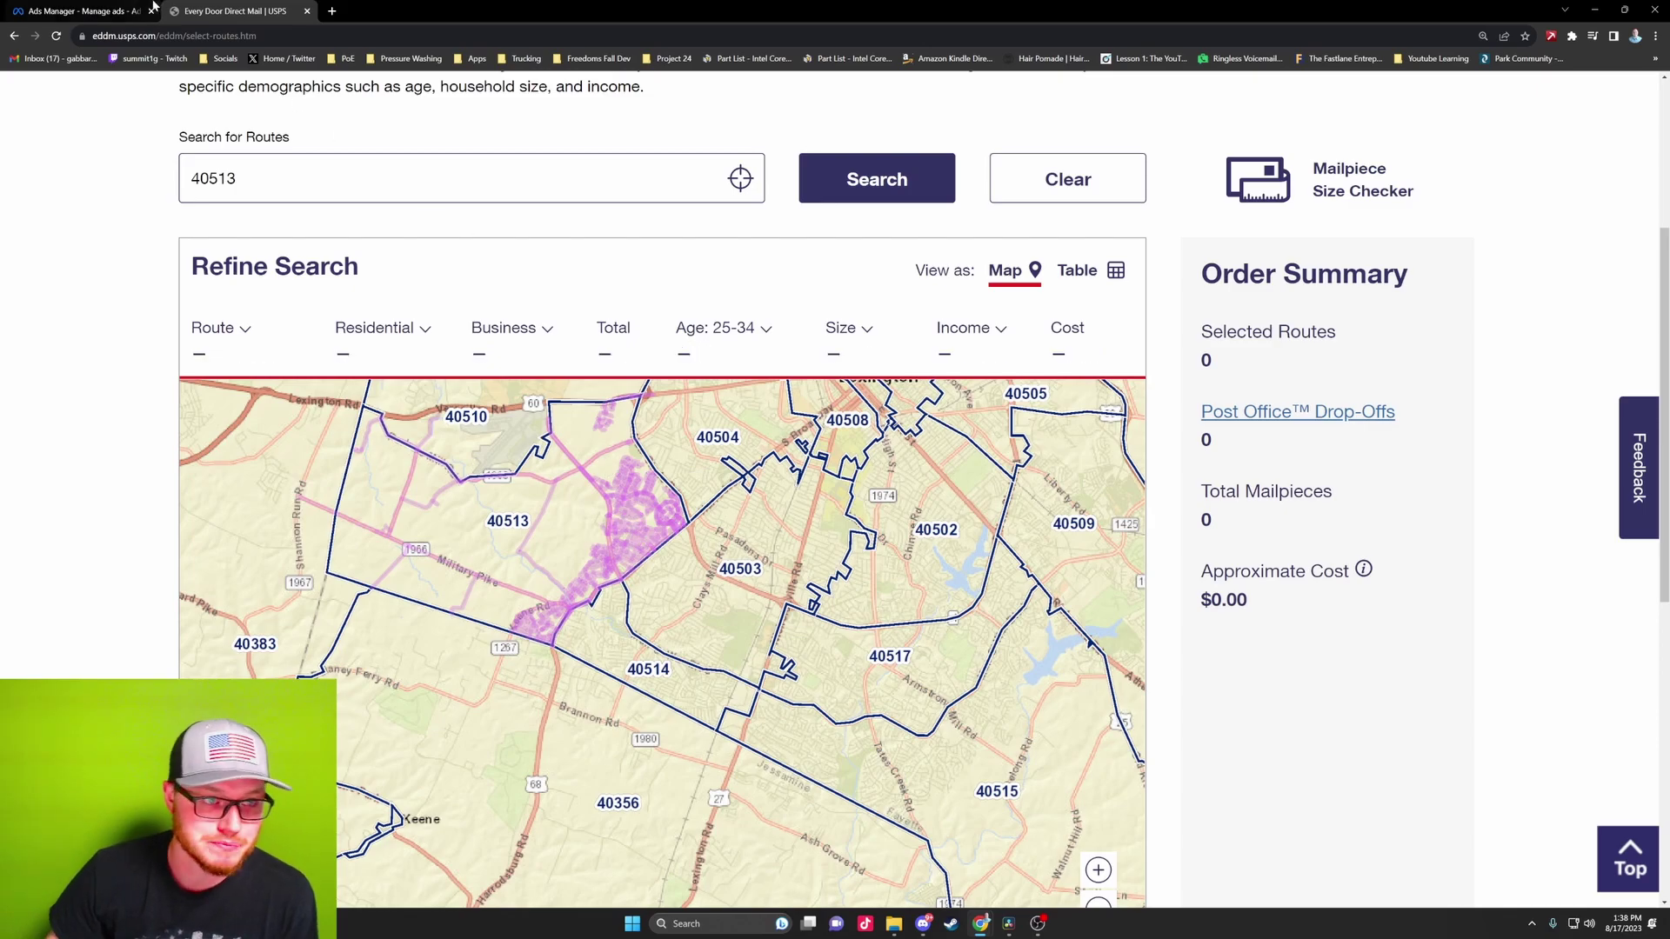
left_click(158, 7)
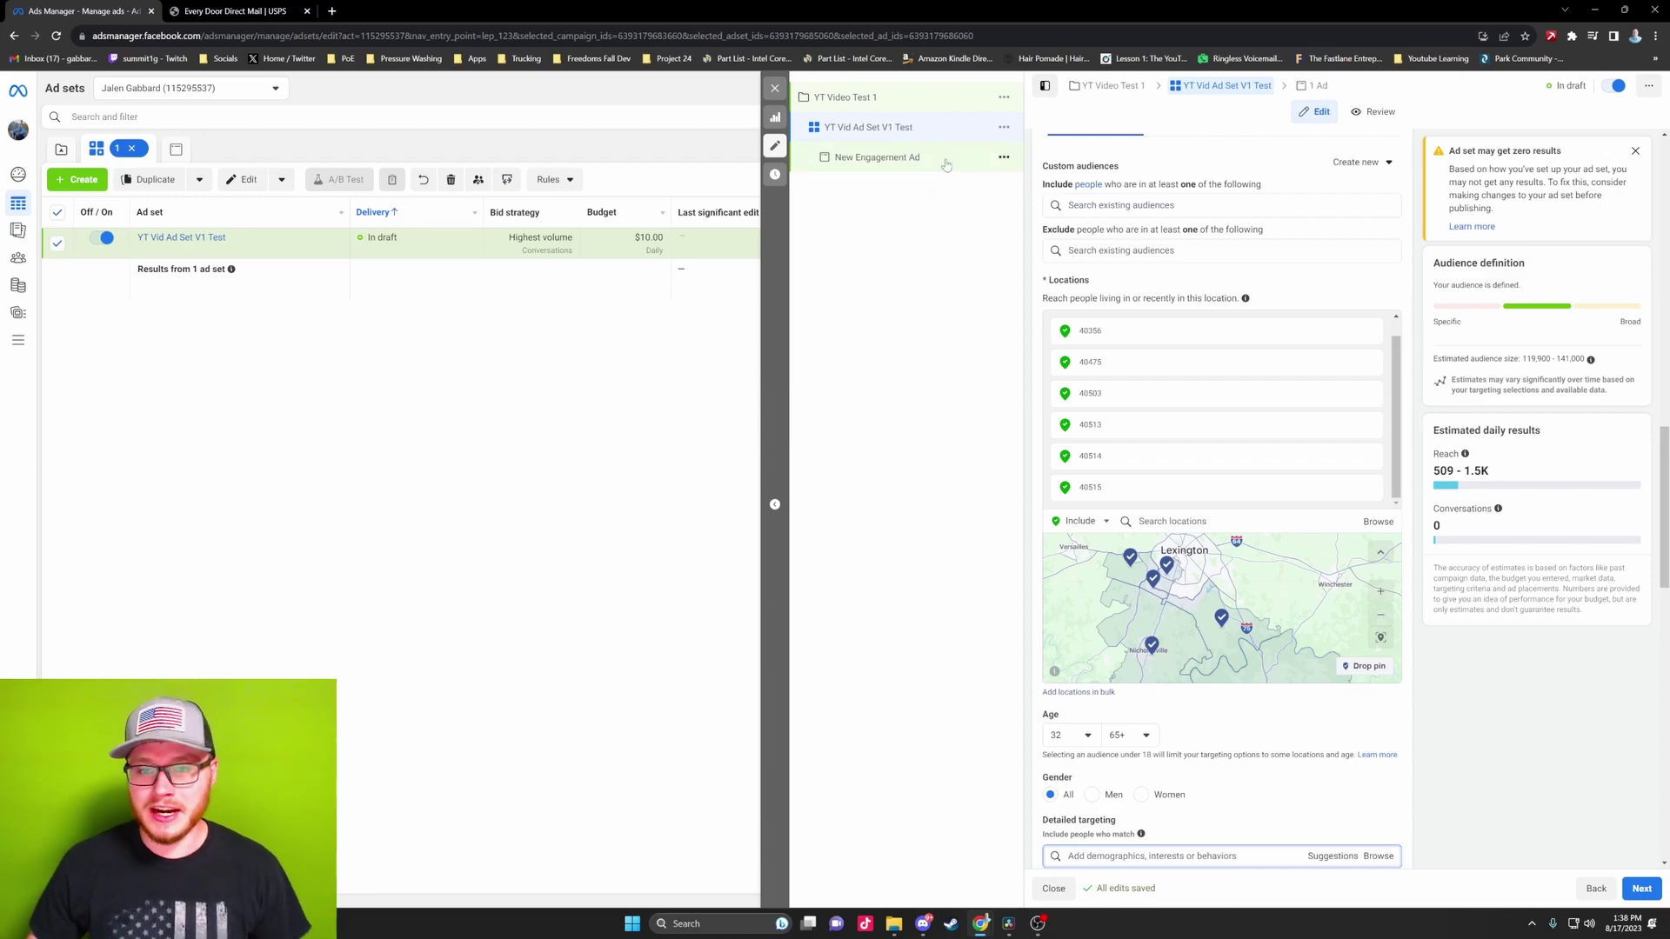
left_click(1635, 888)
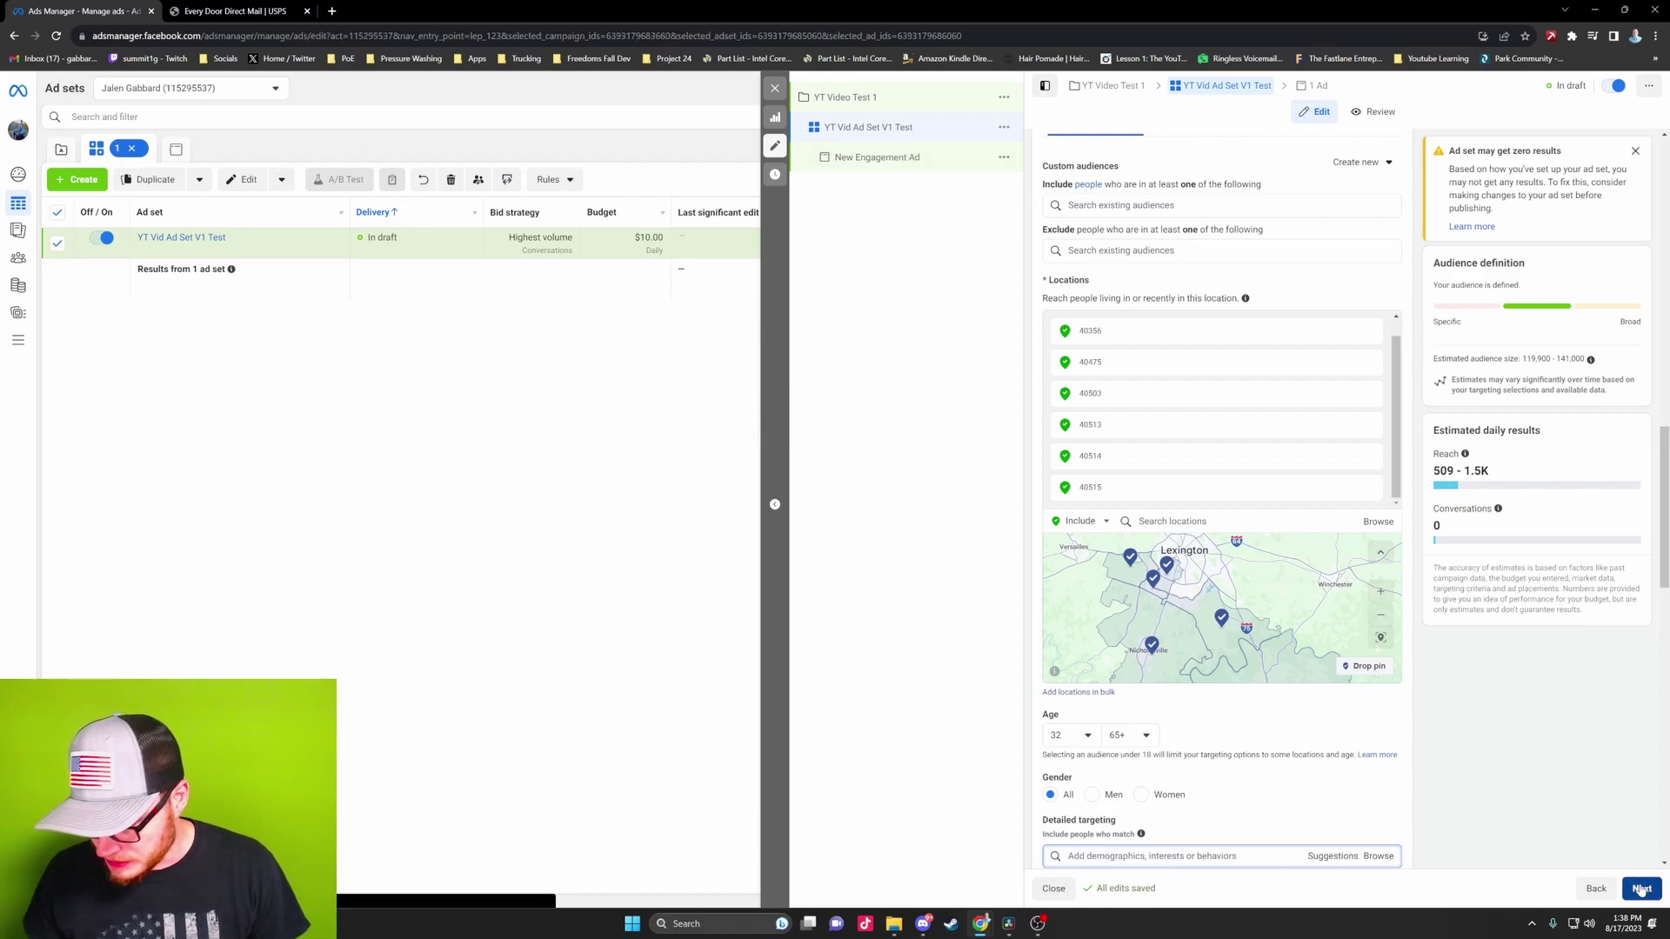
triple_click(1127, 184)
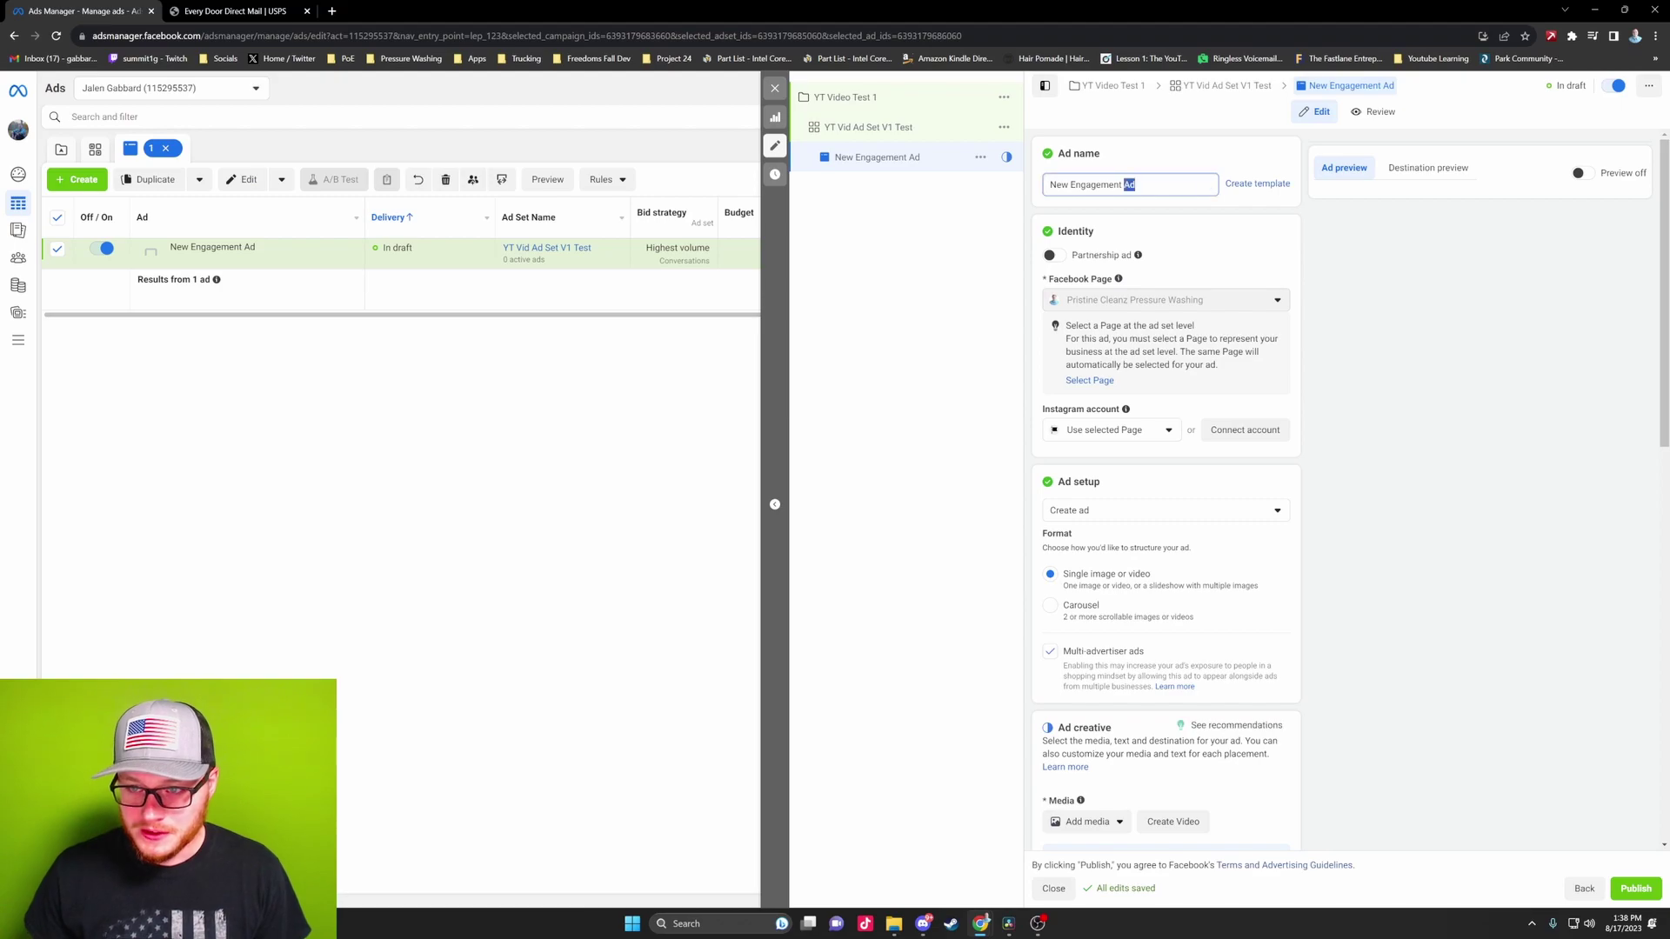
type("Video Ad Te")
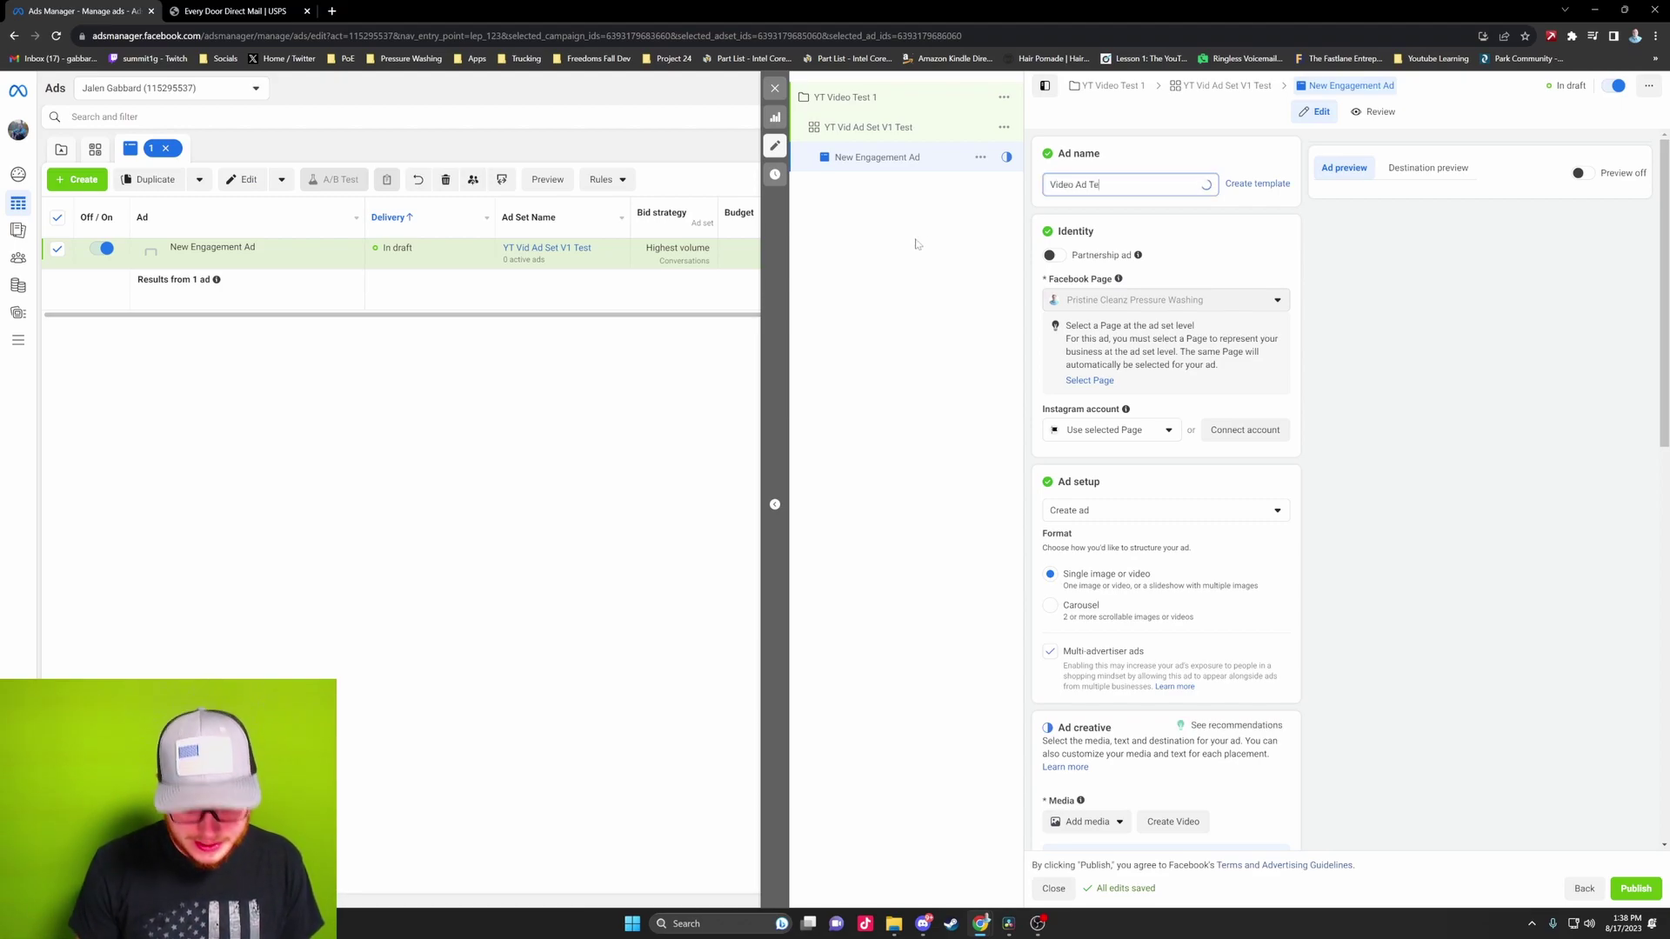
left_click(1204, 254)
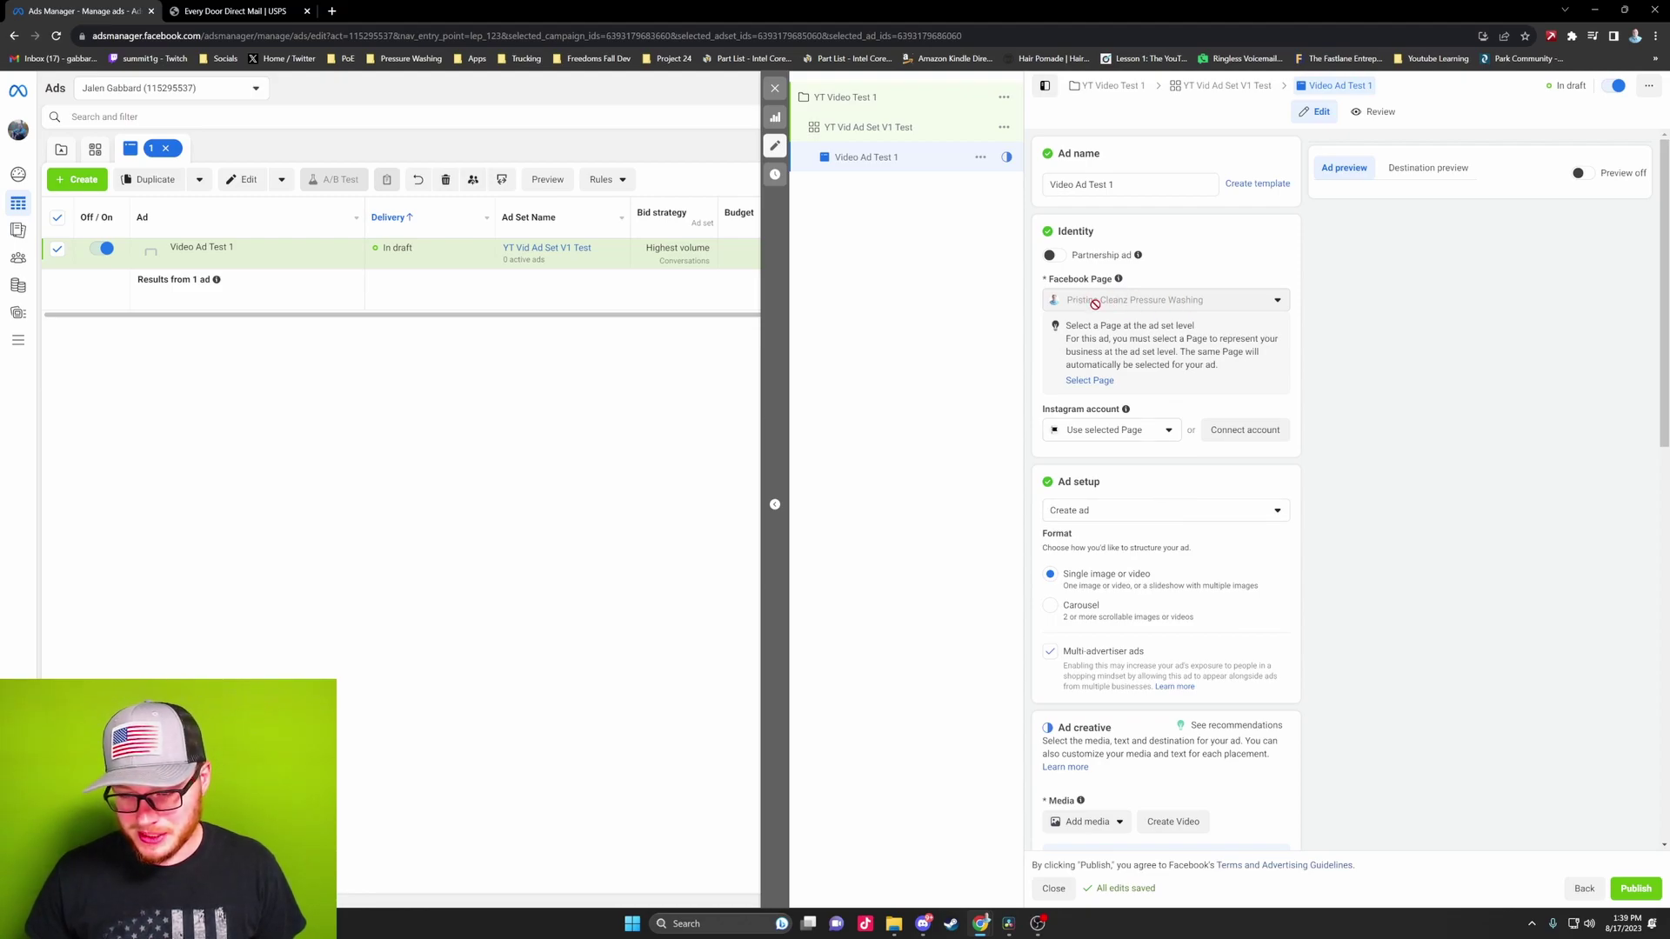
Upload the video file Video Ad test 1 from the Desktop as the ad's media
scroll(1092, 304, "down", 2)
left_click(1050, 443)
scroll(1078, 429, "down", 1)
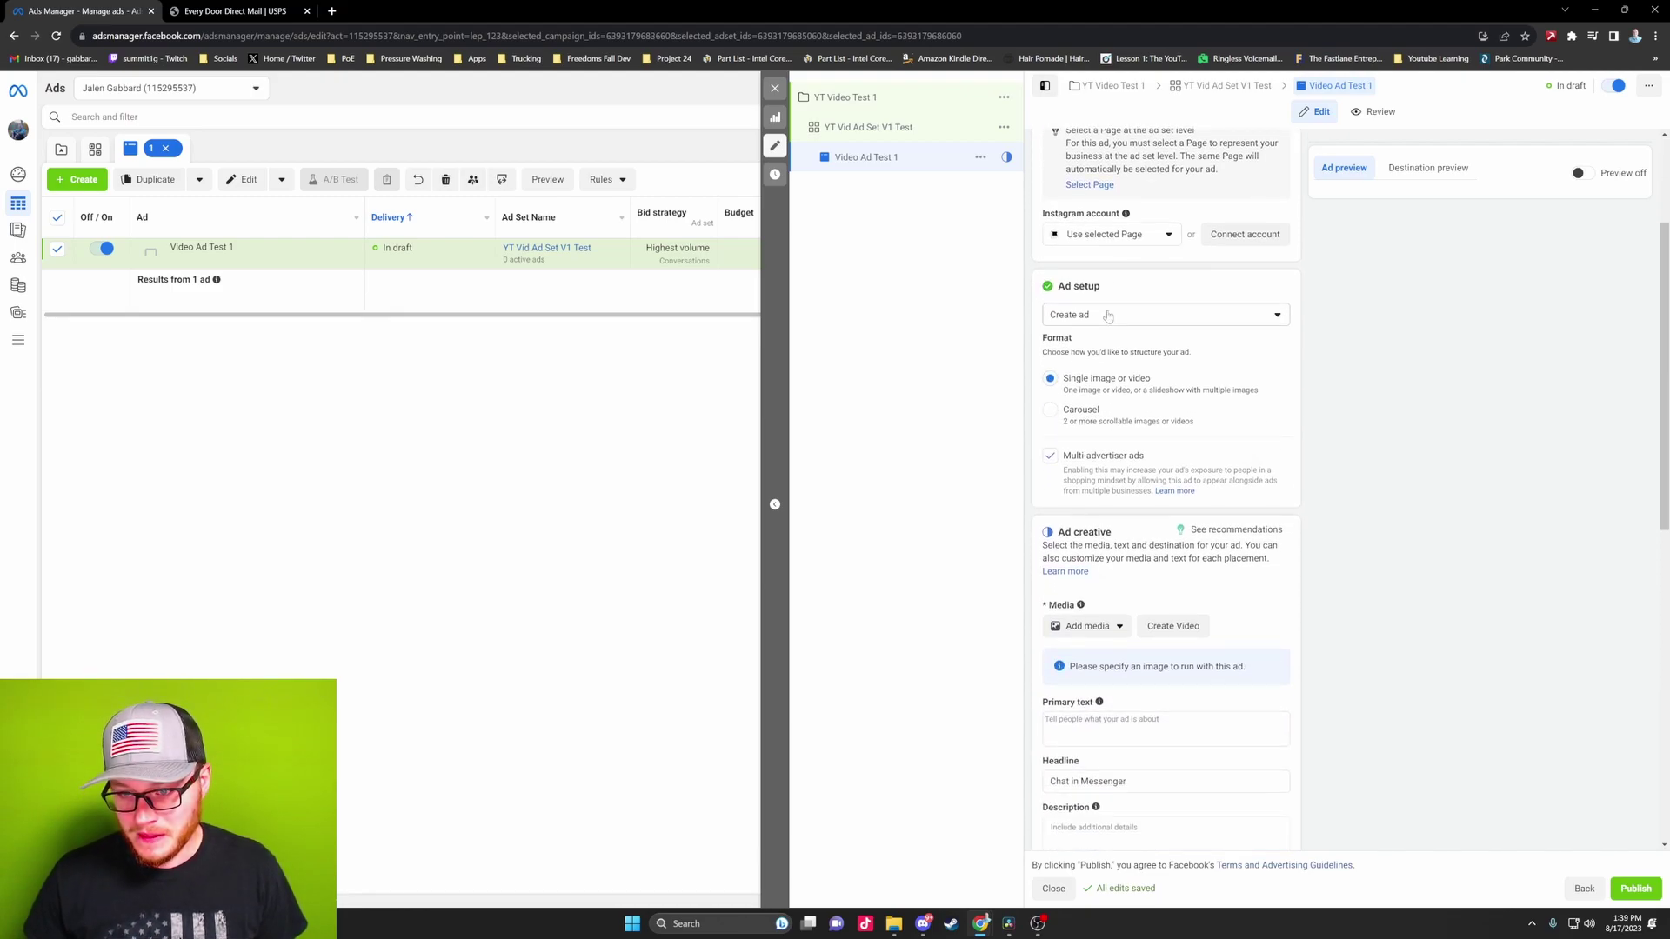
scroll(1187, 375, "down", 2)
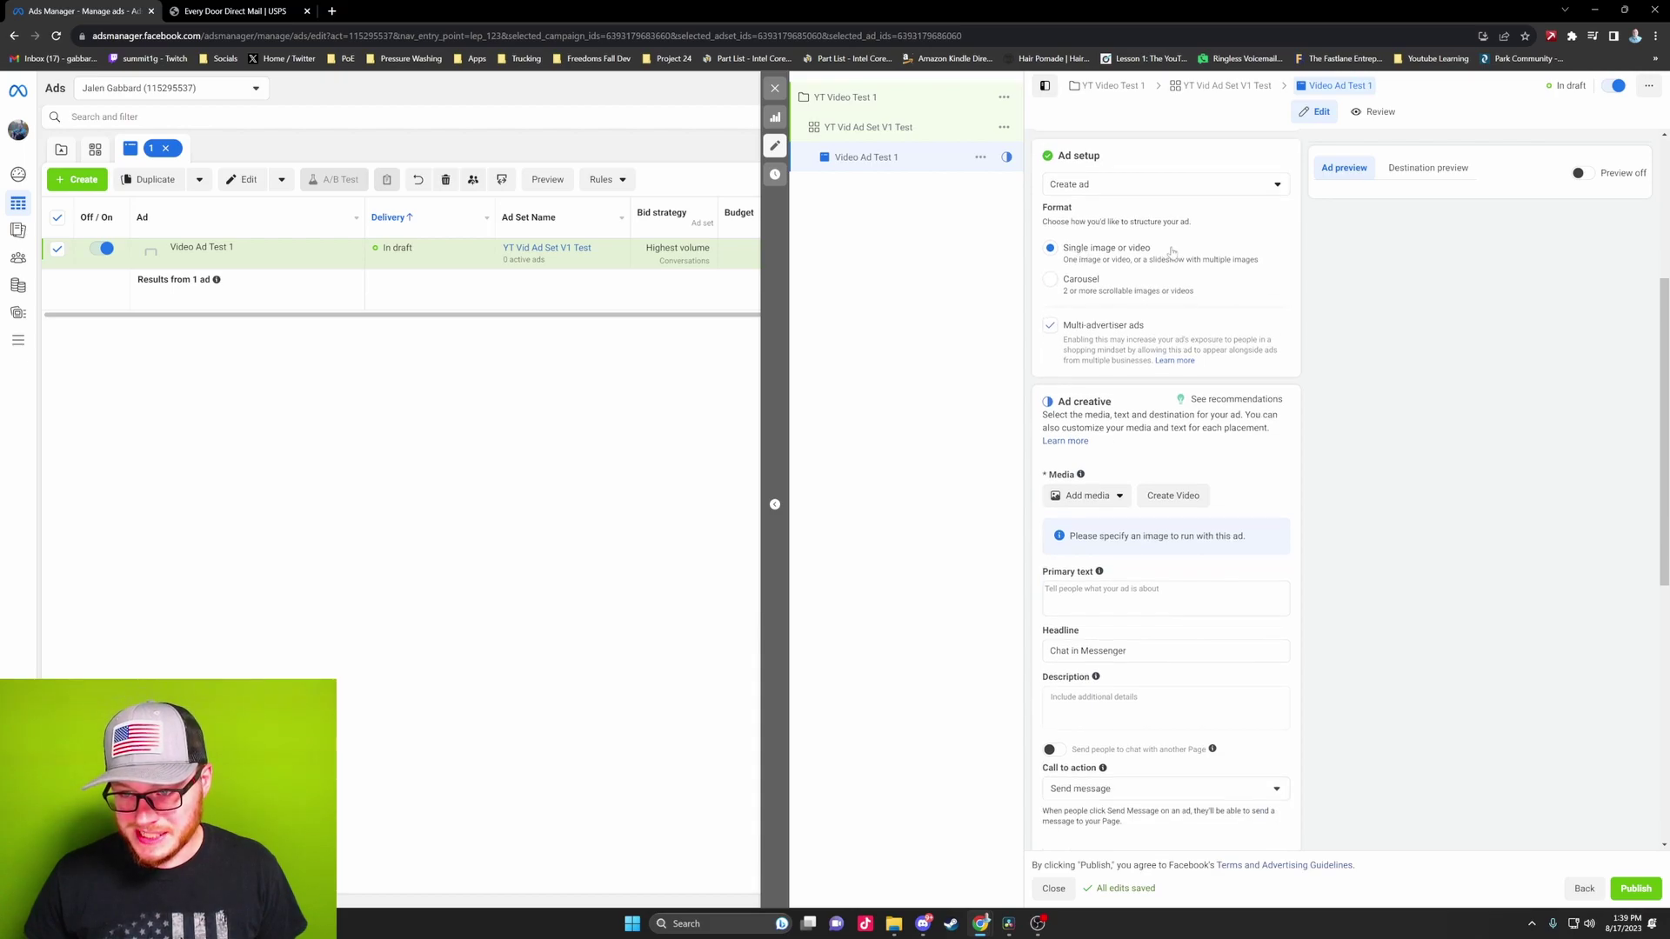
scroll(1169, 278, "down", 2)
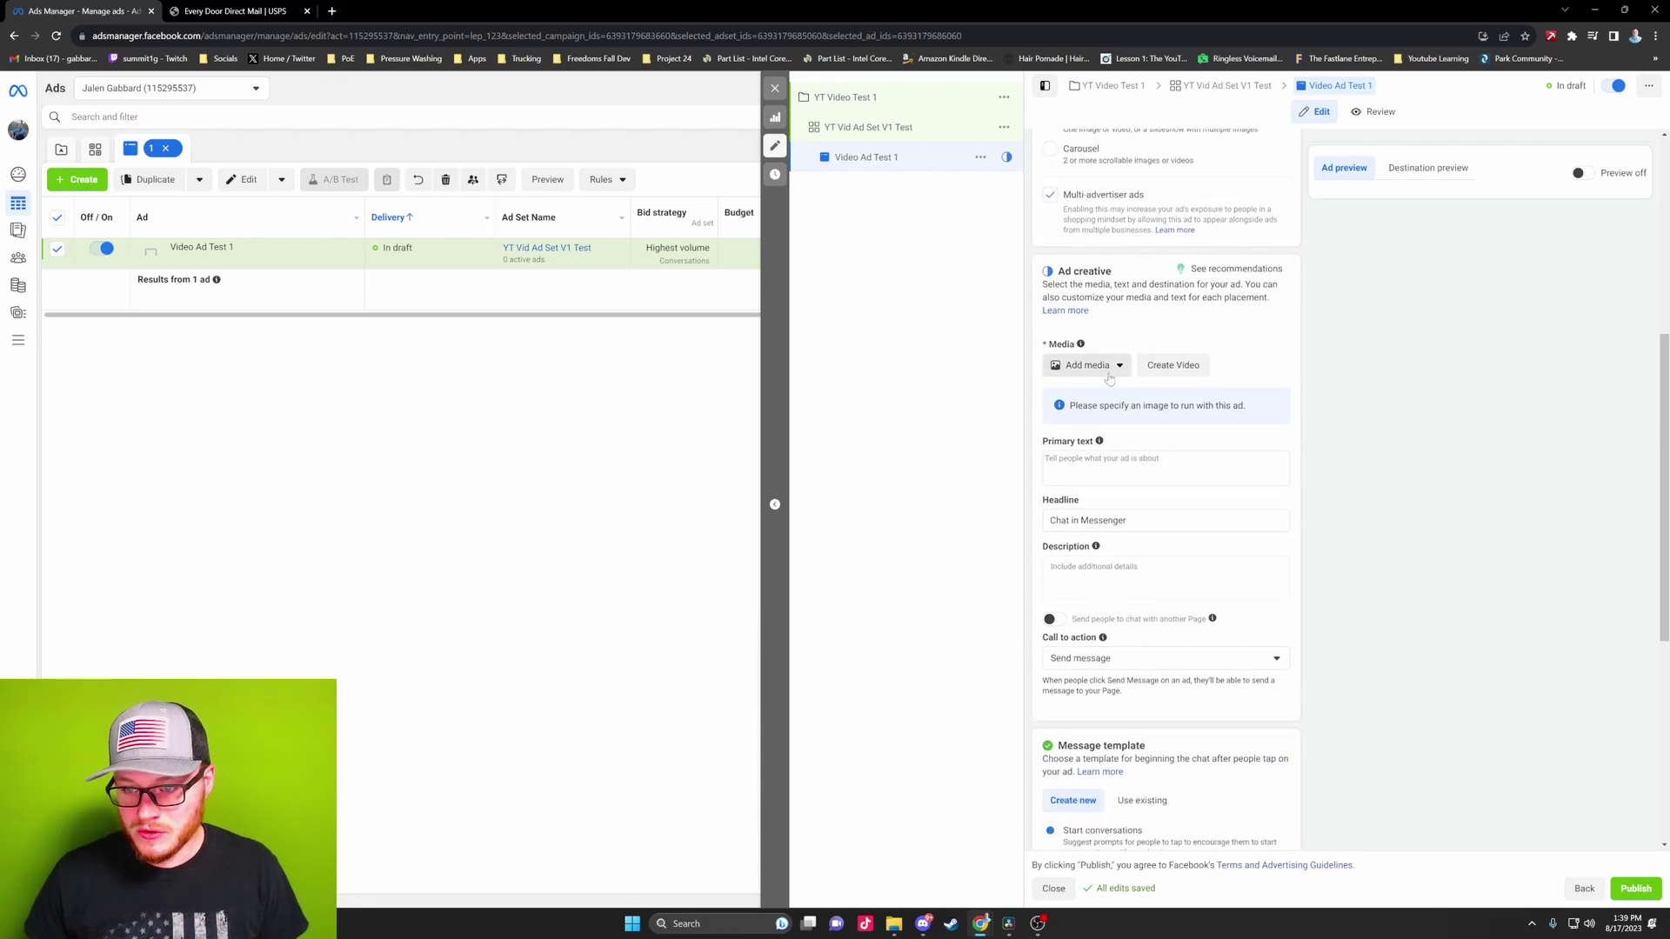
left_click(1112, 369)
left_click(1100, 421)
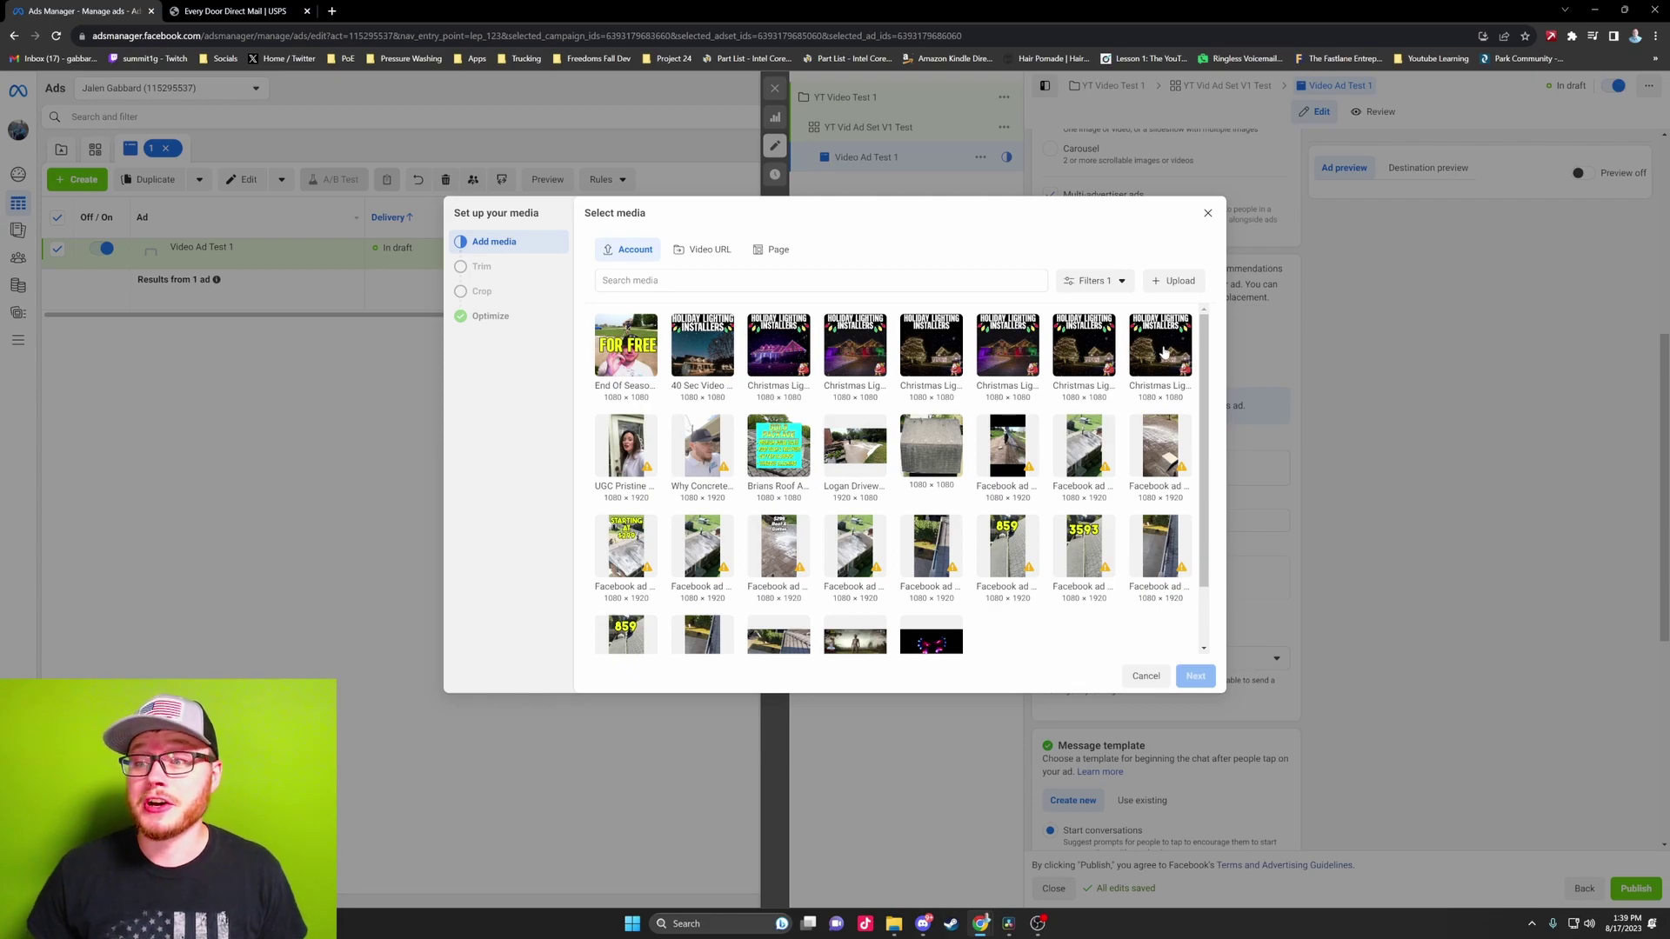
left_click(1174, 281)
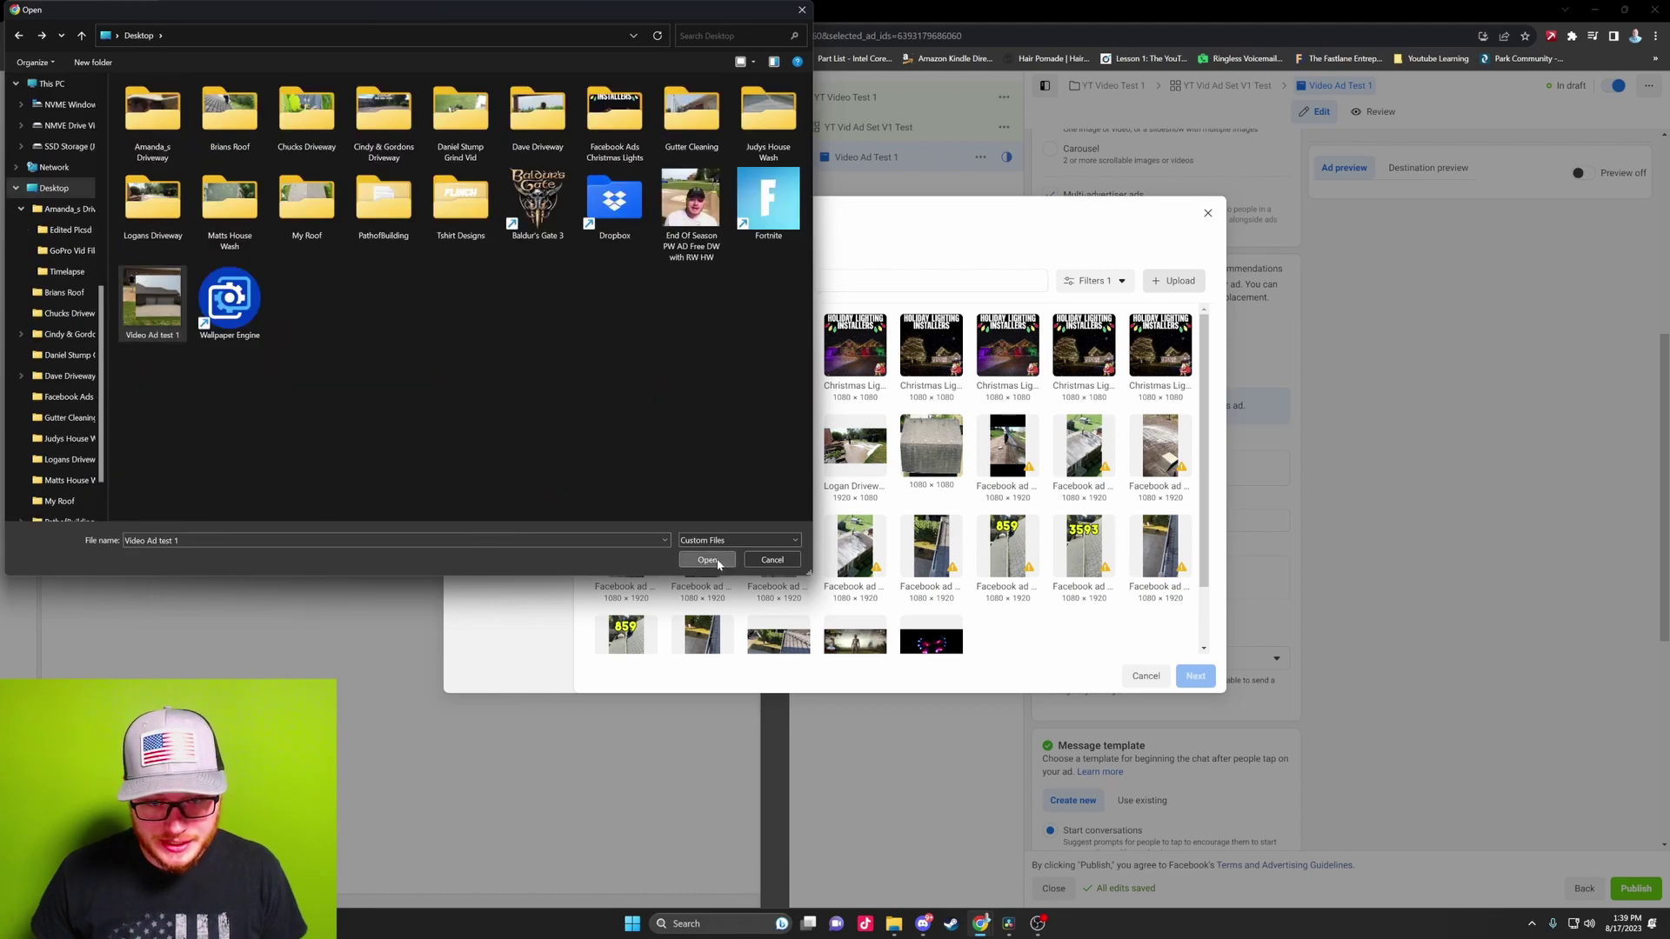
left_click(713, 561)
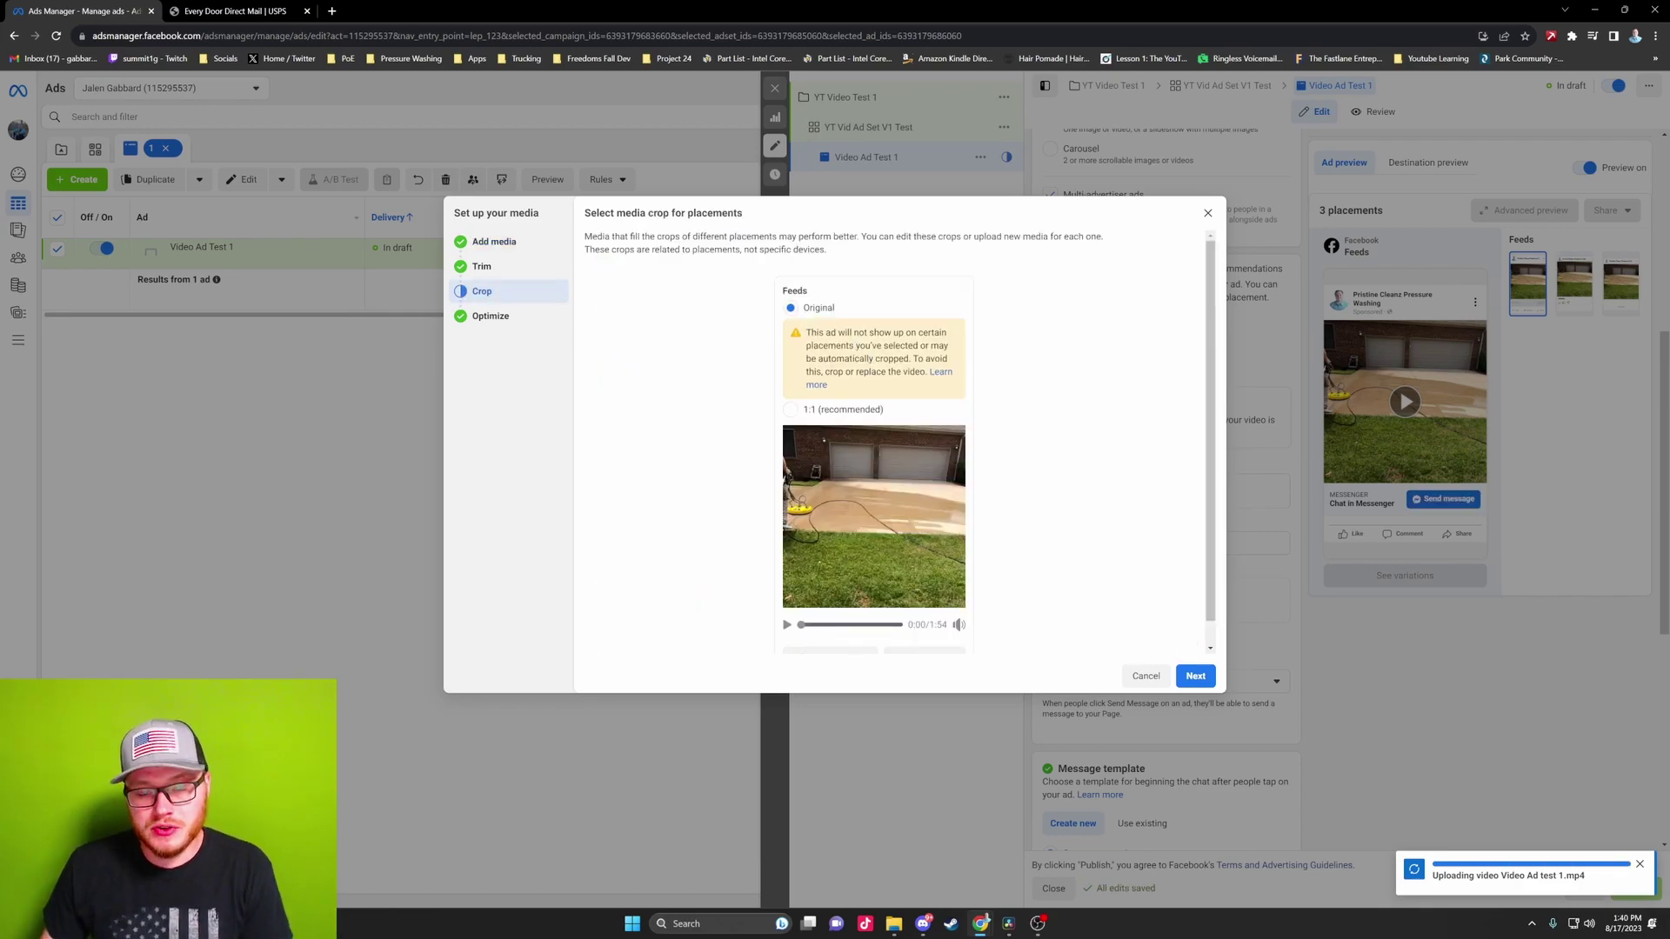
Set the video's Feeds crop to the recommended 1:1 ratio and complete the media setup without creative optimizations
left_click(793, 409)
left_click(812, 309)
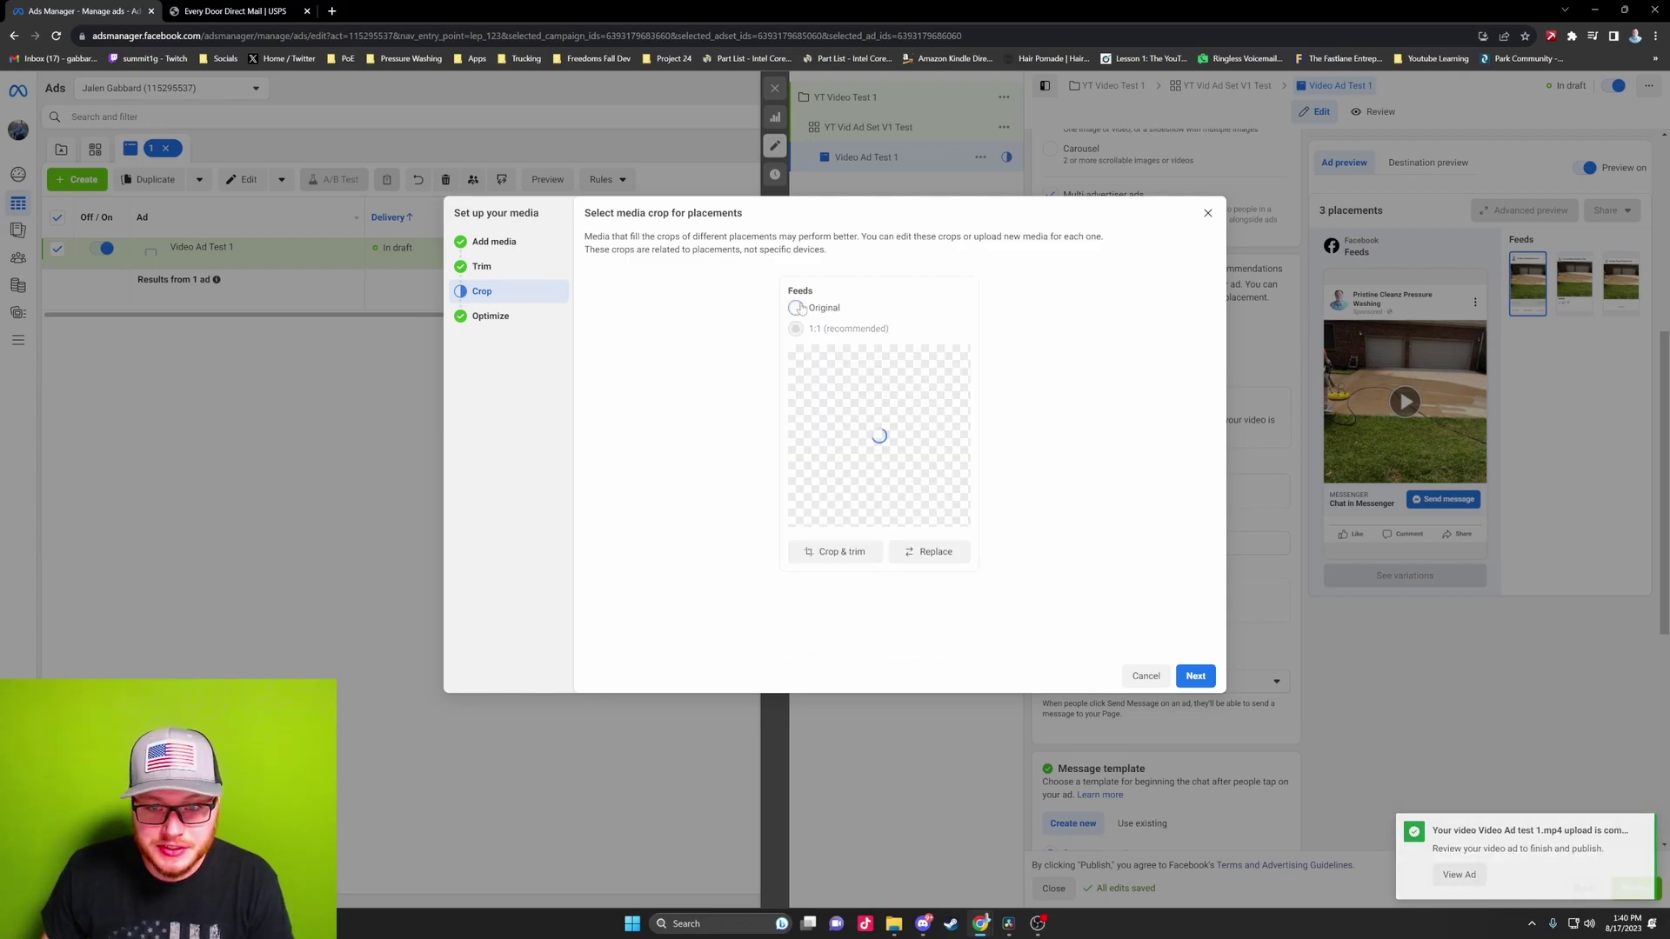
left_click(1196, 677)
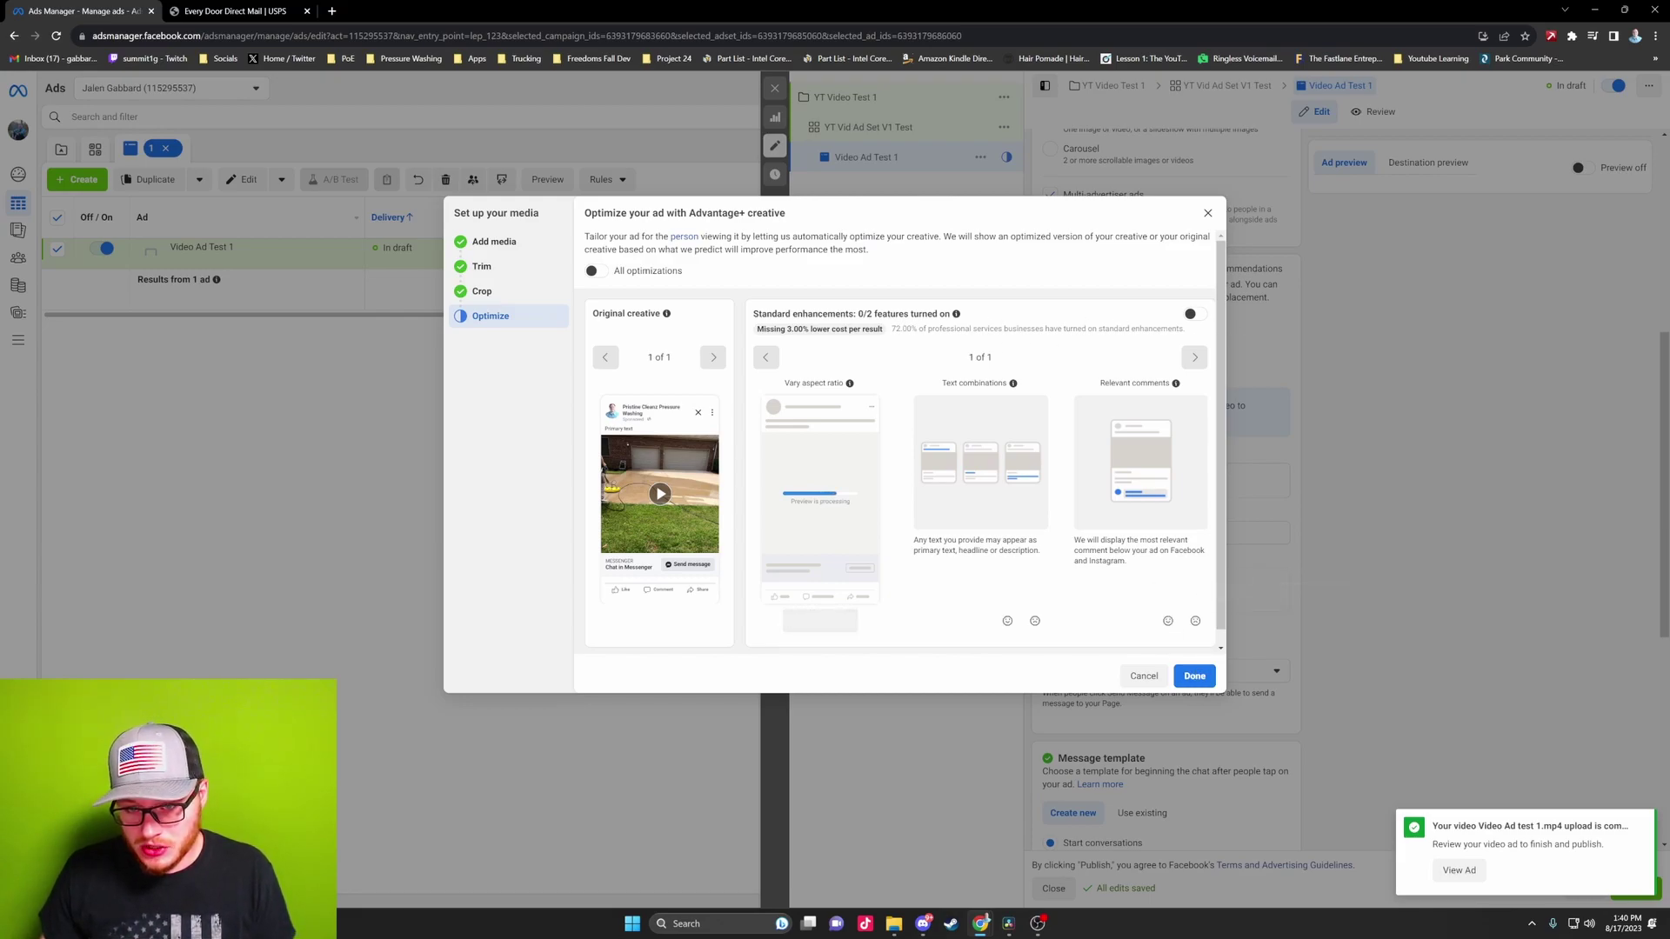
left_click(1193, 676)
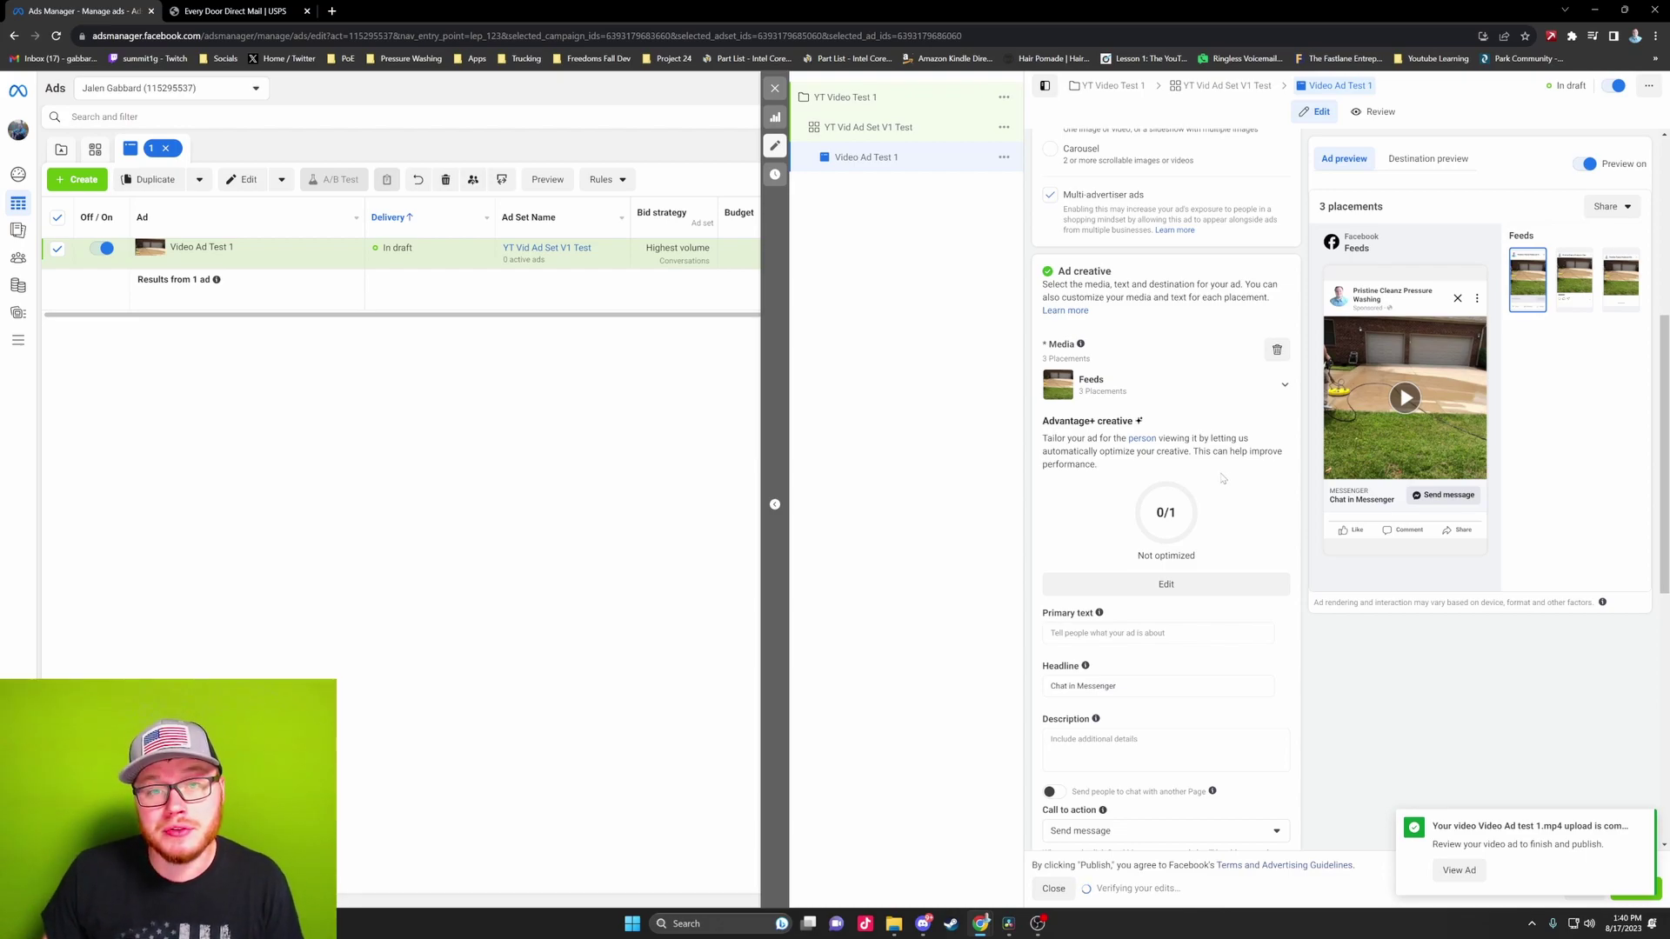
Clear the default Chat in Messenger headline from the ad creative
scroll(1223, 479, "down", 2)
left_click(1156, 437)
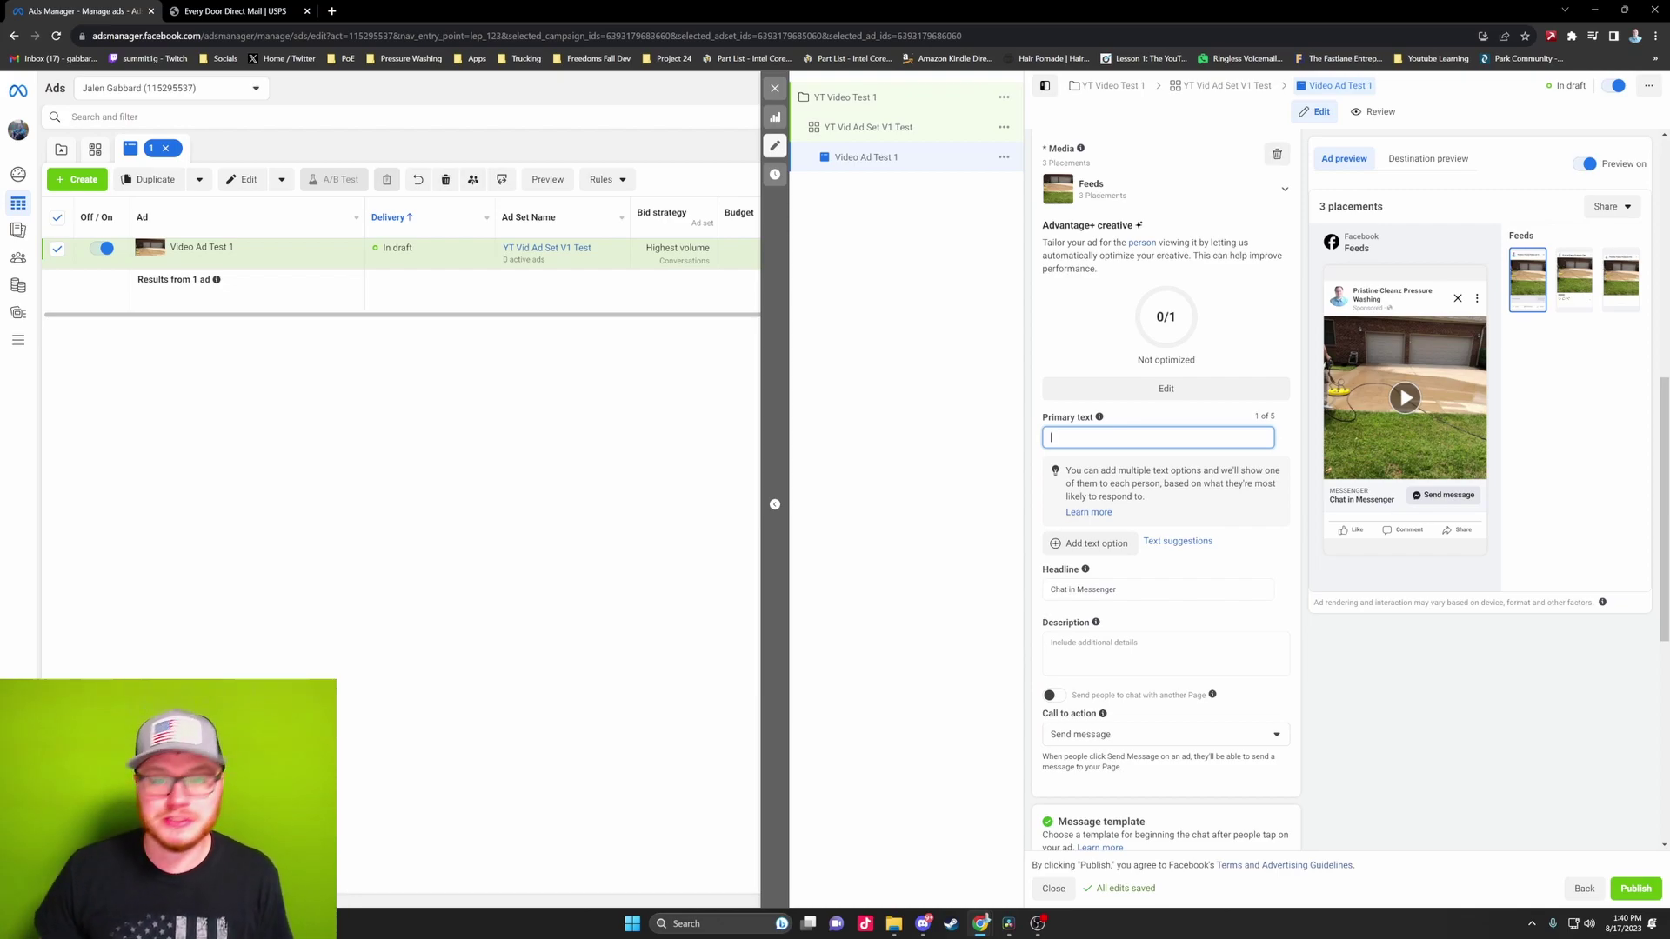
scroll(1153, 574, "down", 2)
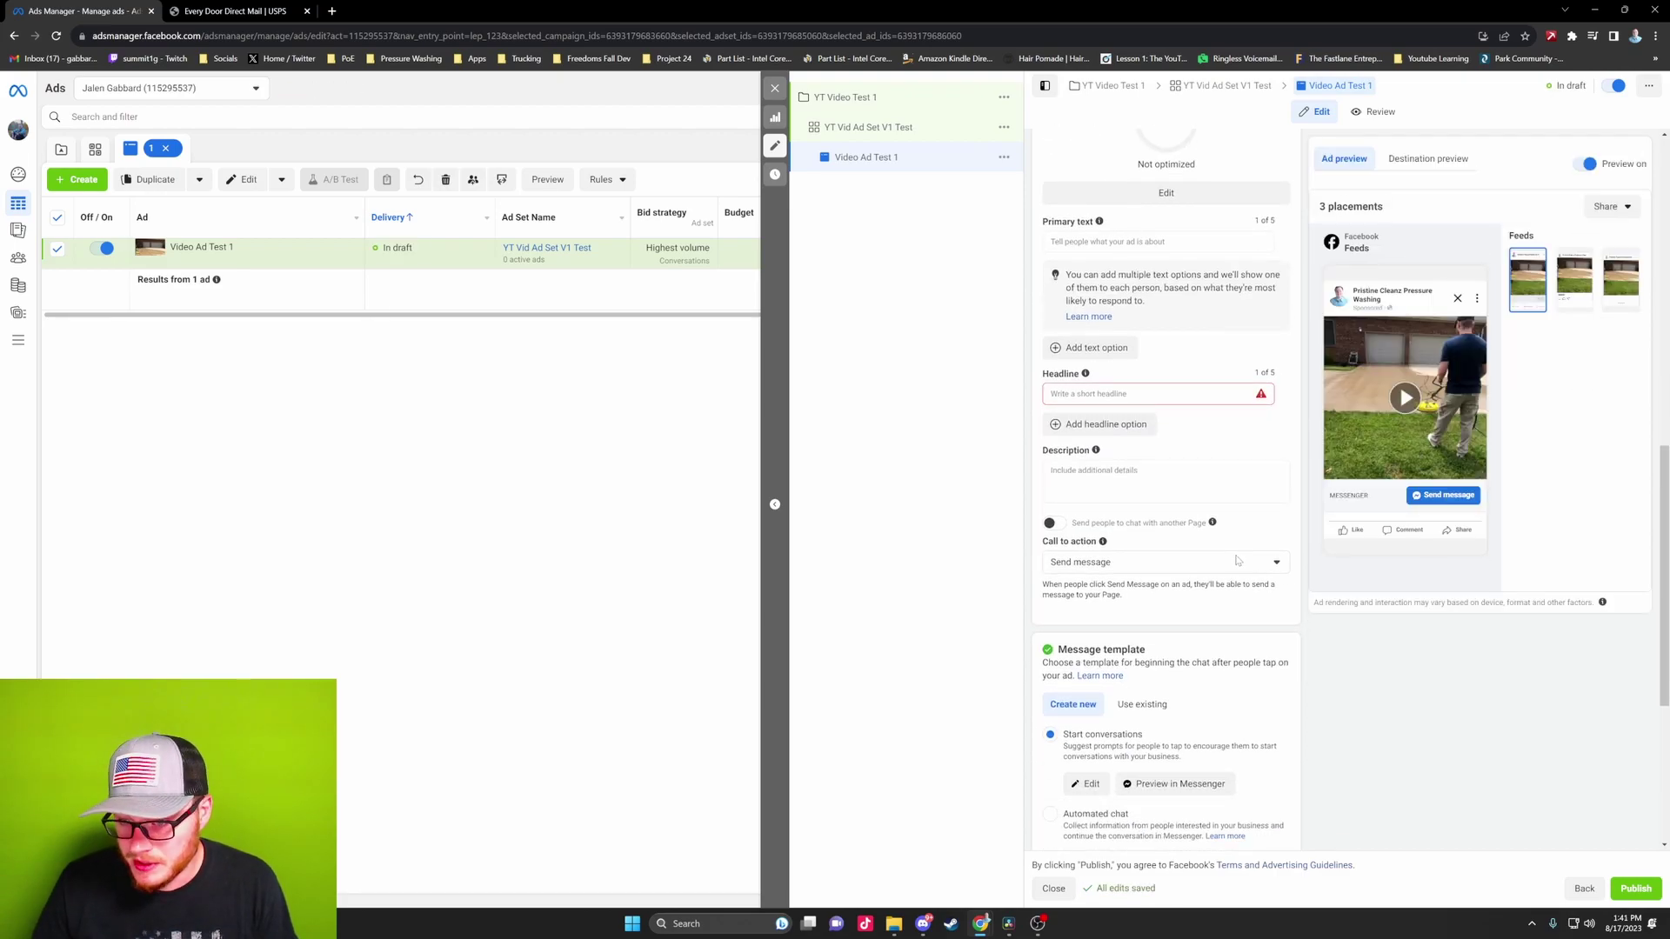
Open the Start conversations message template for editing and remove the second and third suggested questions
scroll(1196, 597, "down", 2)
scroll(1196, 596, "down", 2)
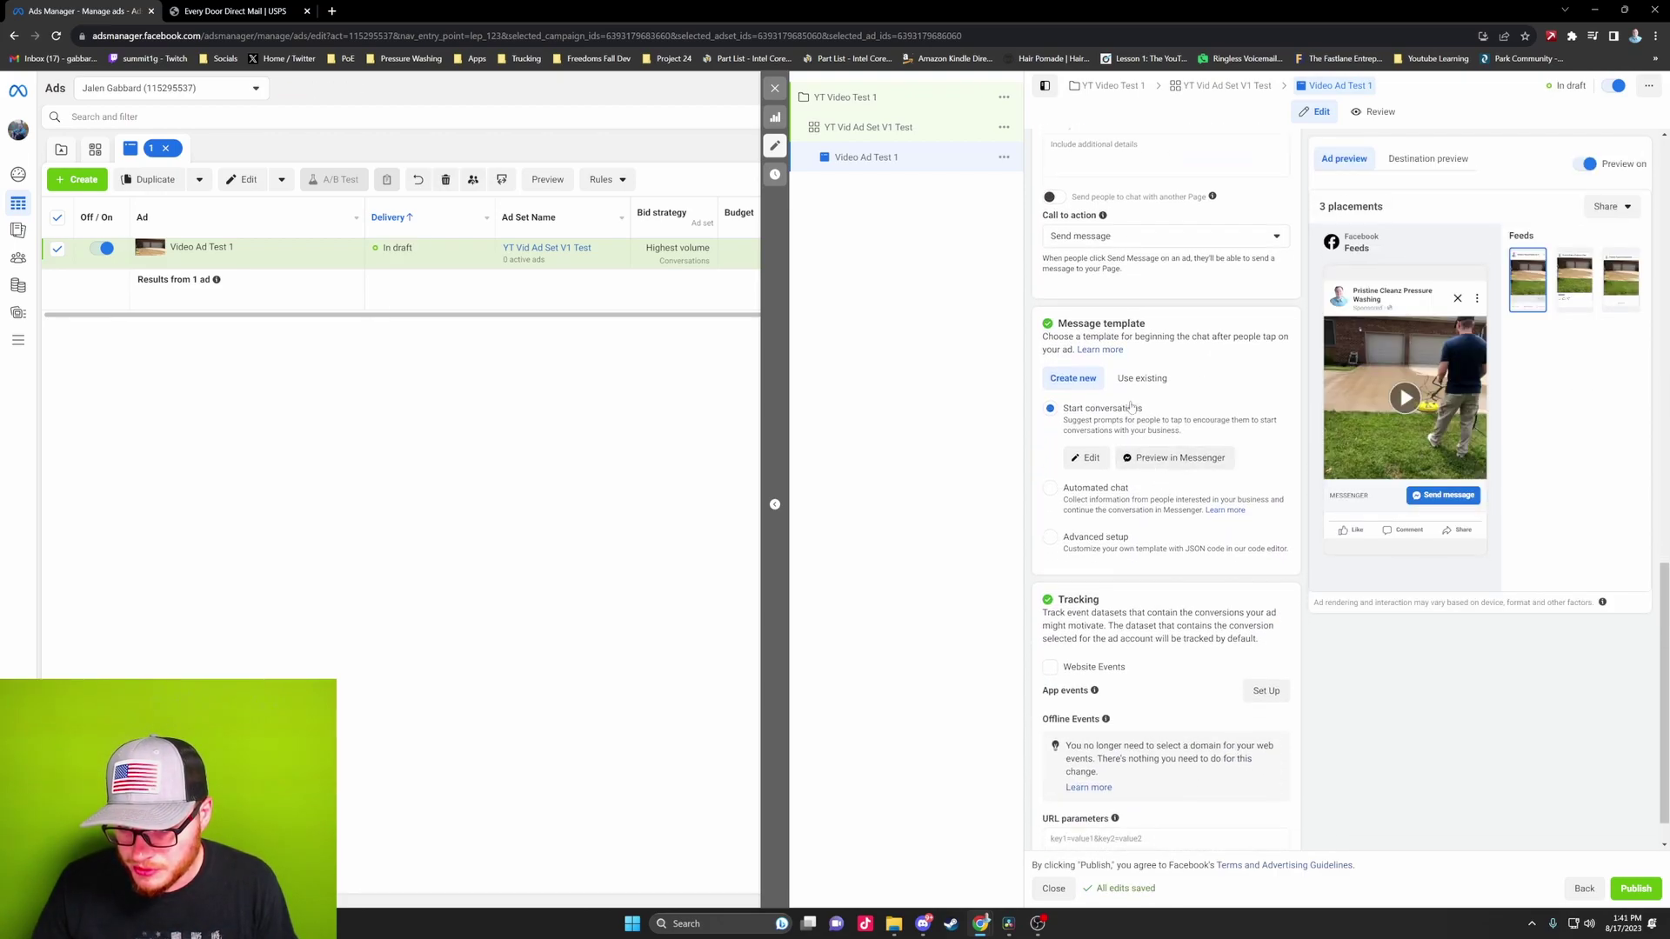
left_click(1087, 458)
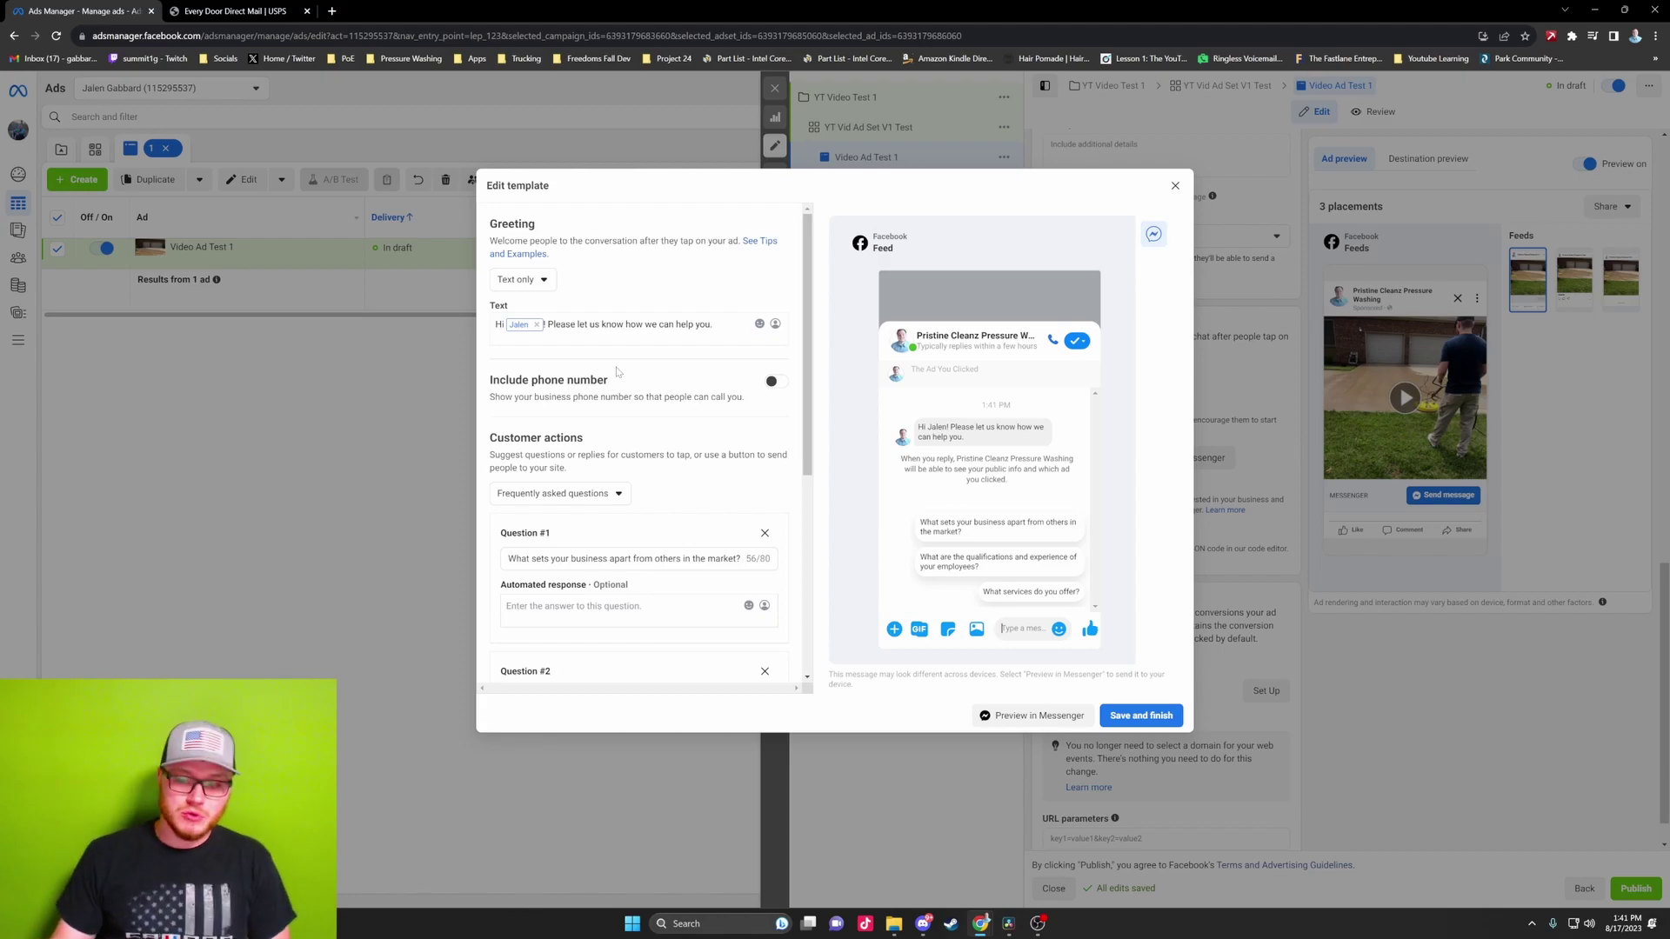
scroll(682, 553, "down", 3)
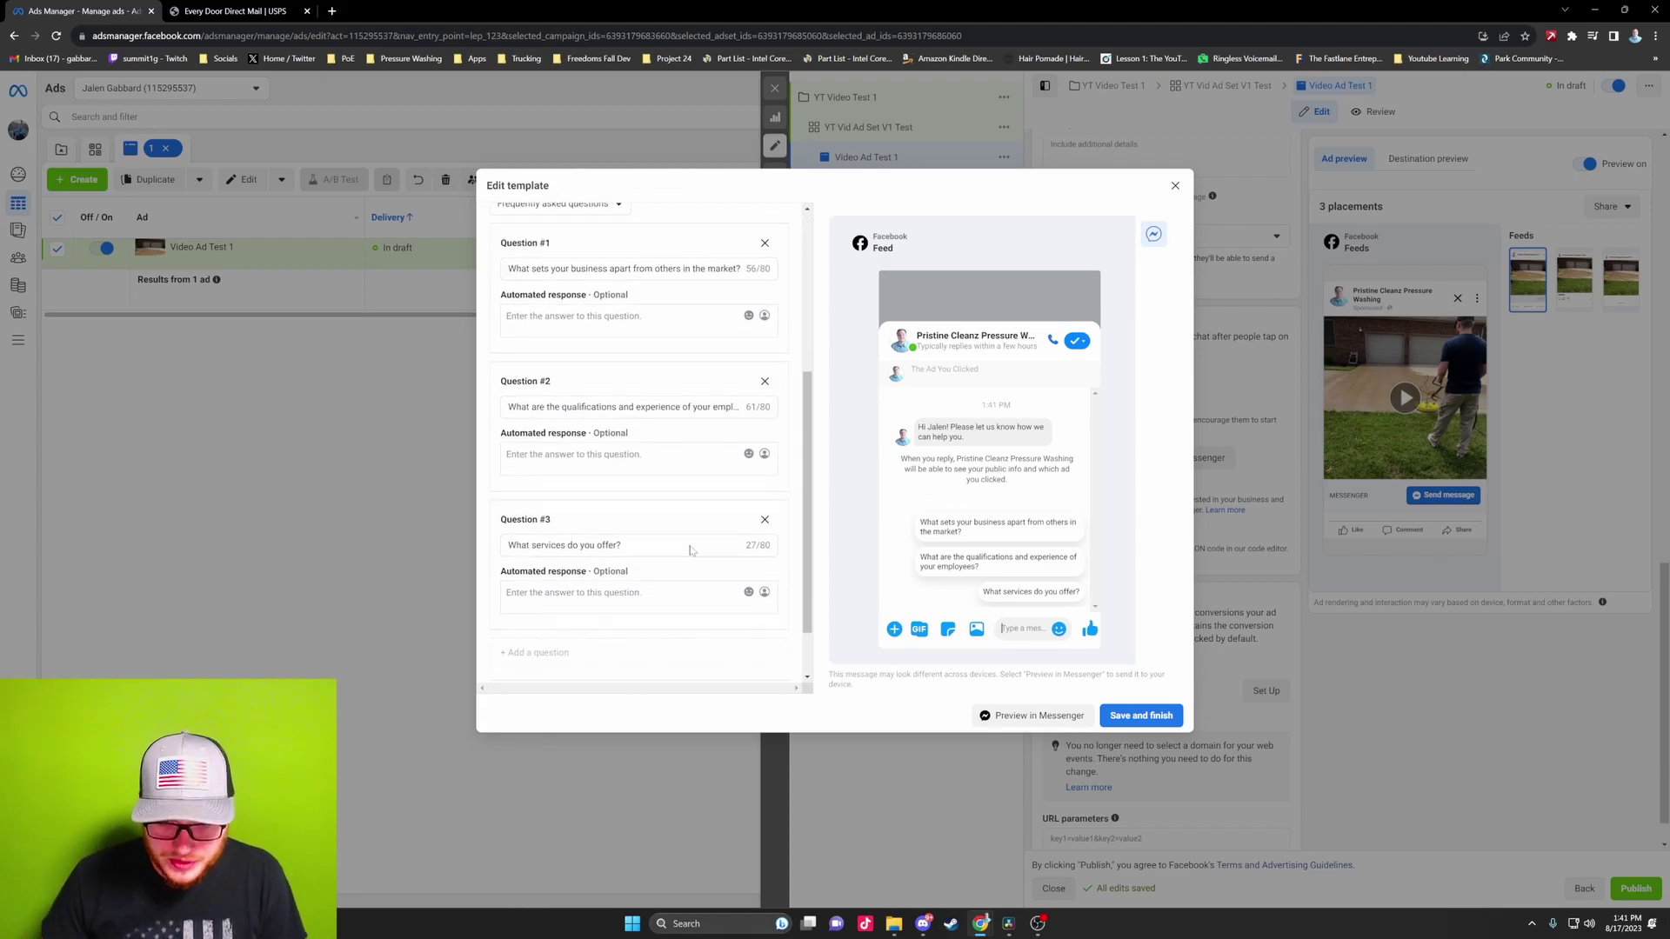
left_click(765, 483)
left_click(765, 449)
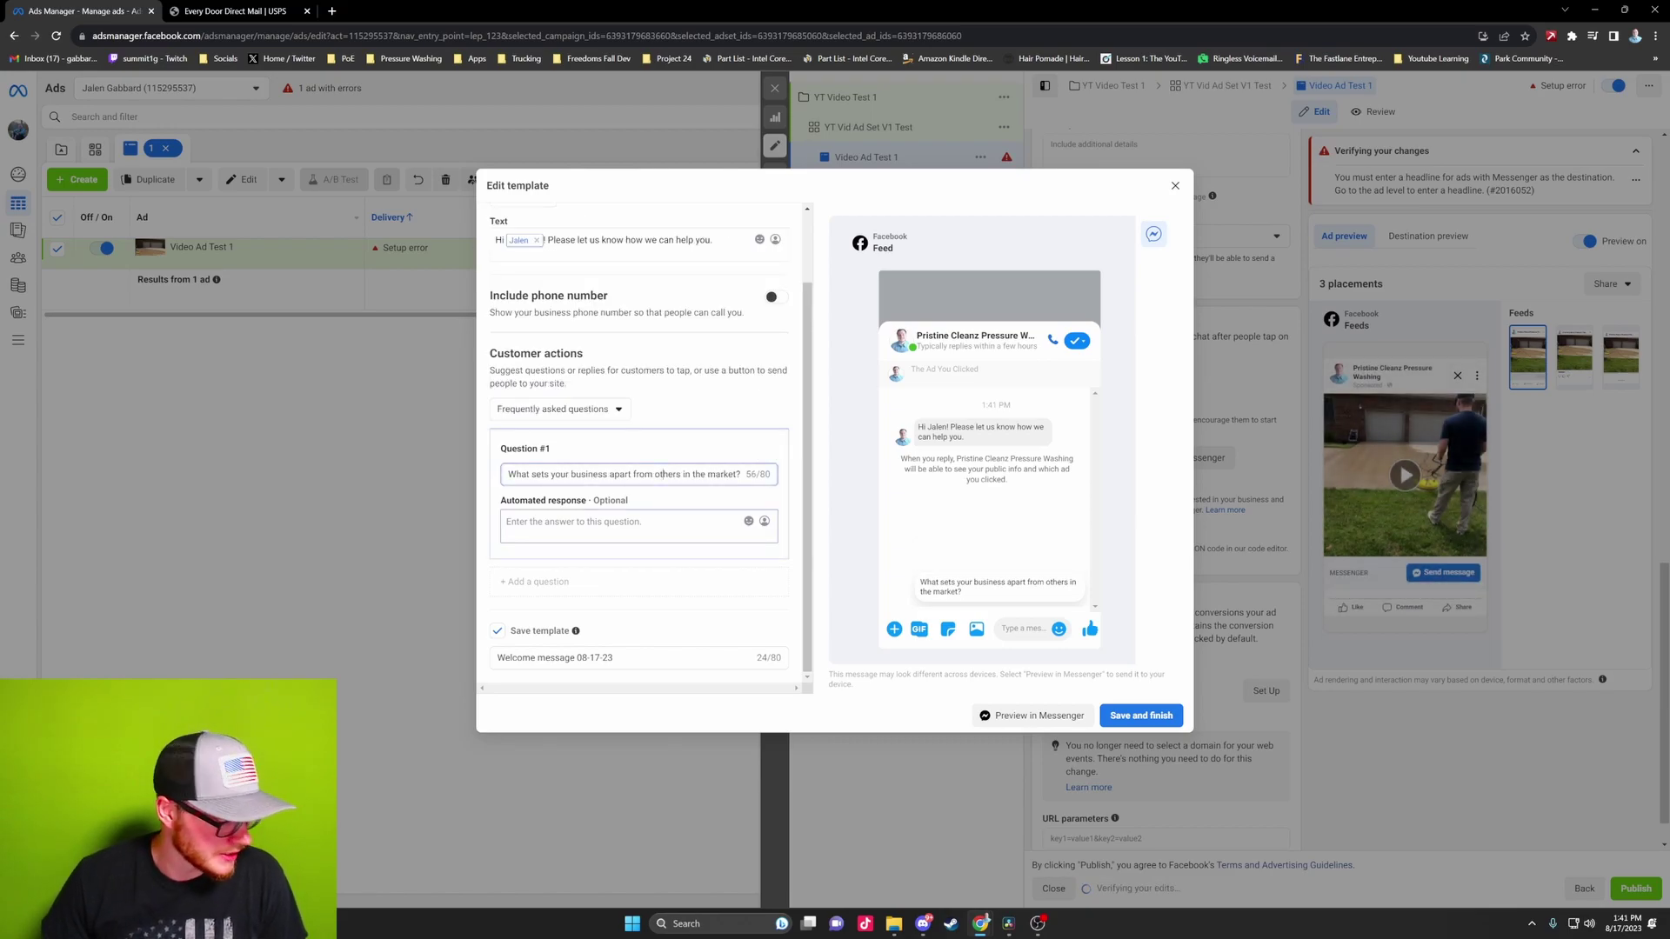
Set the customer questions to "I would like a quote" and "I have a question about the services you offer", each with an automated response
triple_click(657, 473)
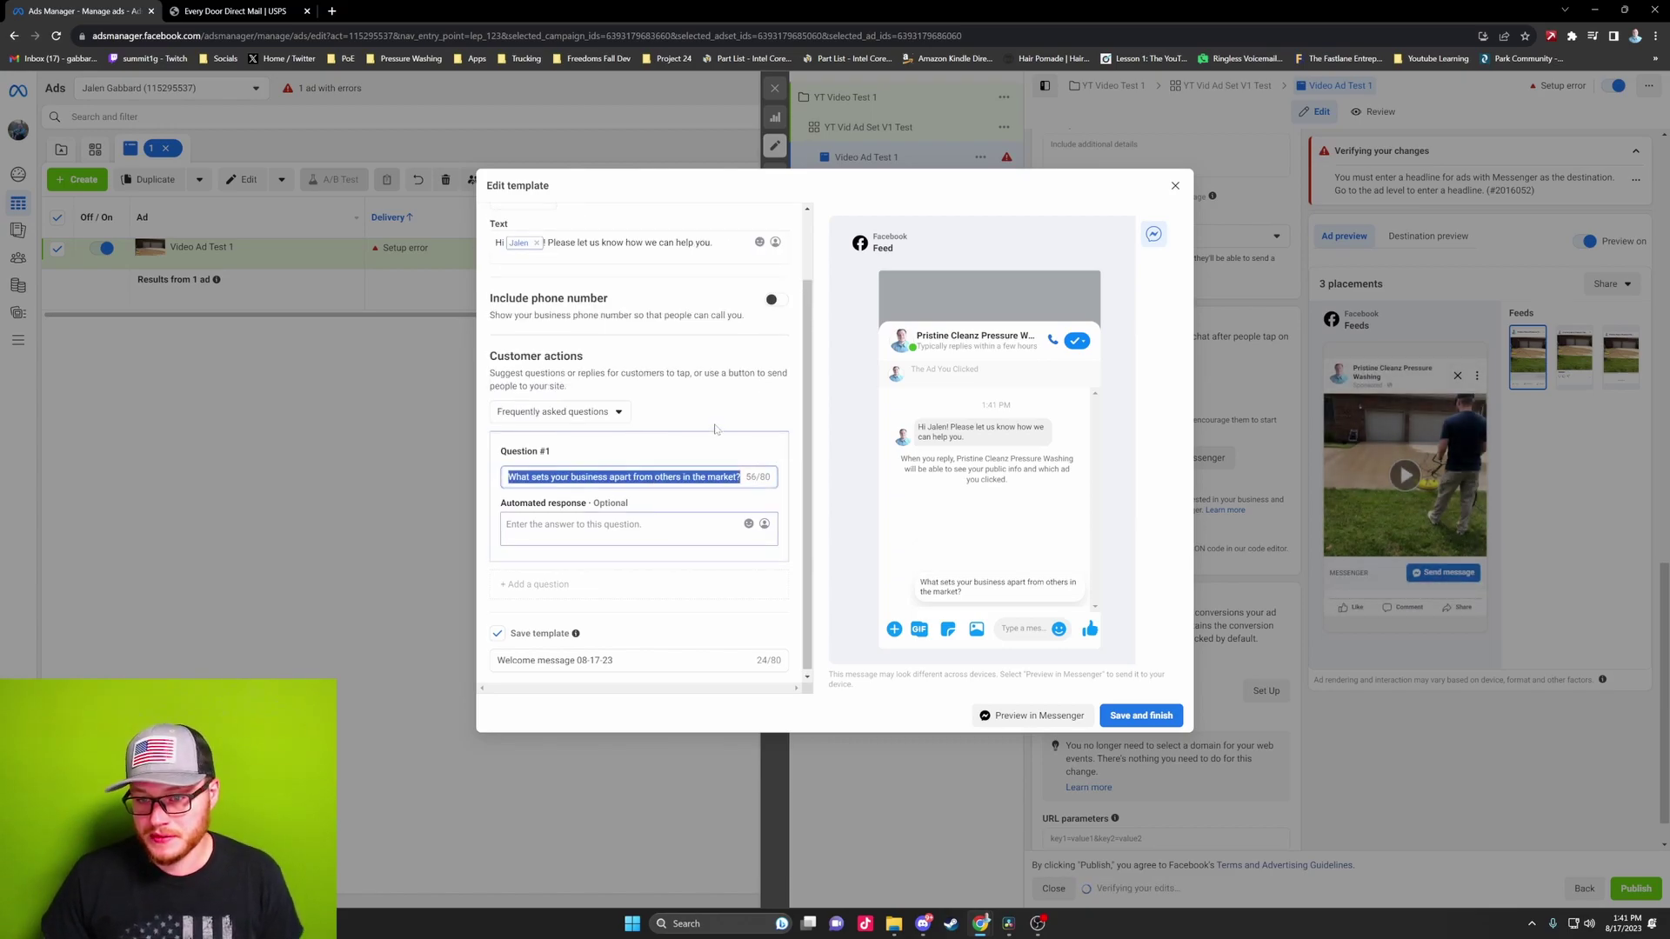
scroll(714, 429, "up", 1)
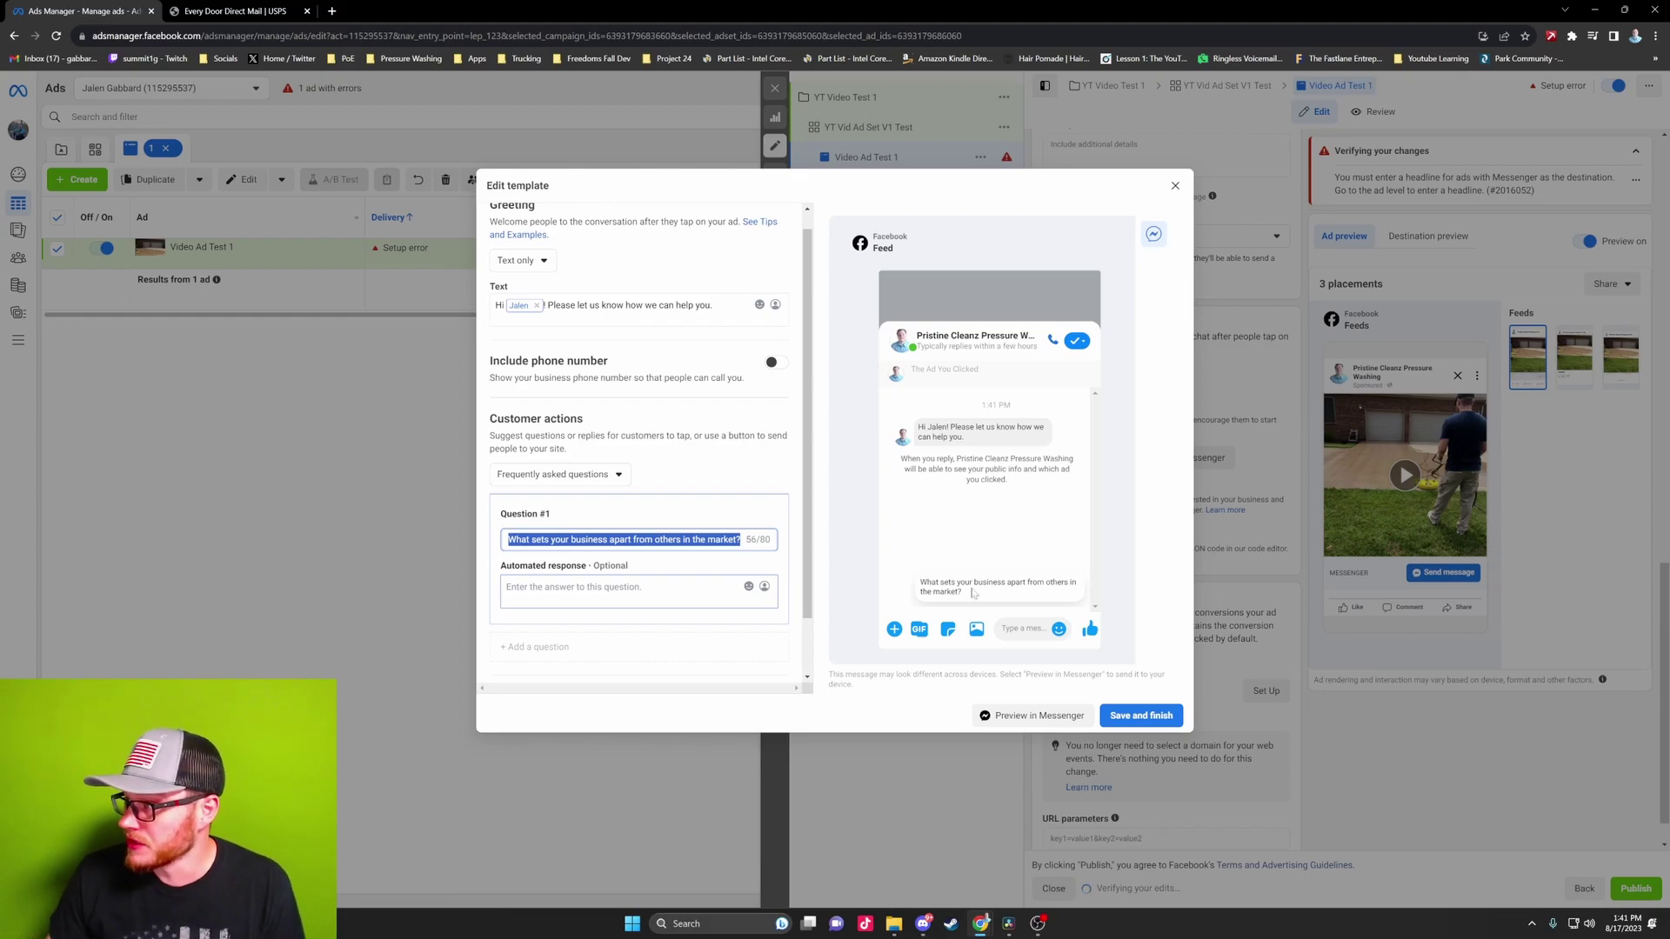
left_click(579, 436)
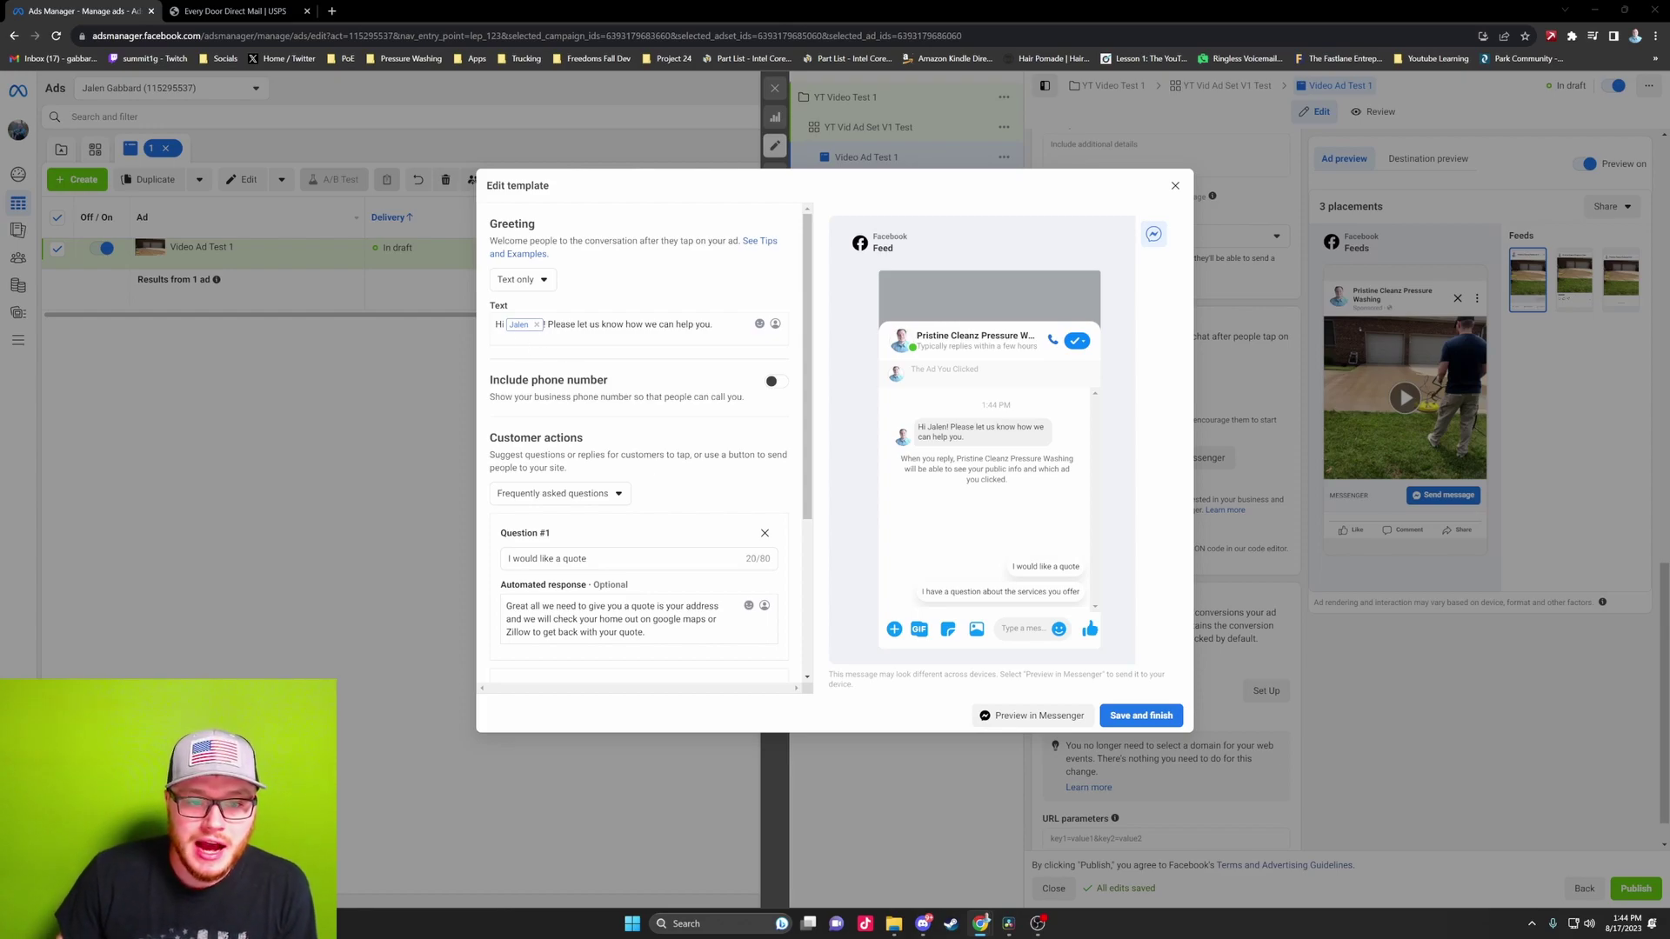
Review the template's greeting text and look at the fields offered for including a business phone number
mouse_move(714, 325)
left_mouse_down()
mouse_move(555, 324)
mouse_move(706, 324)
left_mouse_up()
left_click(555, 325)
left_click(705, 325)
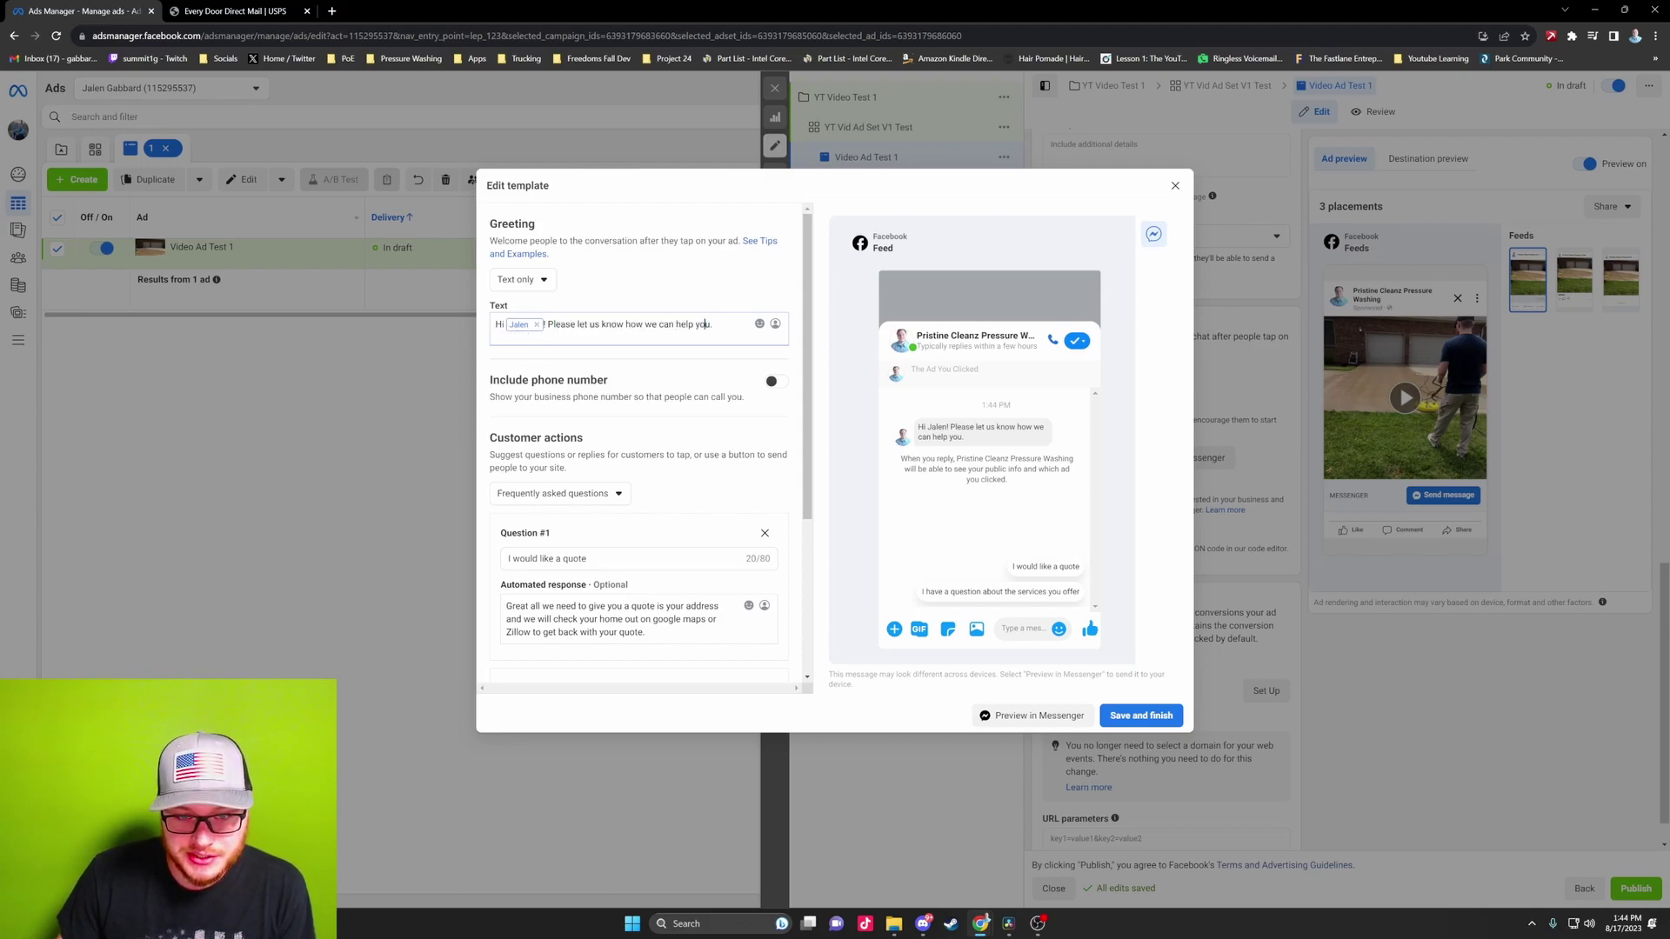
left_click_drag(569, 324, 707, 324)
left_click(710, 324)
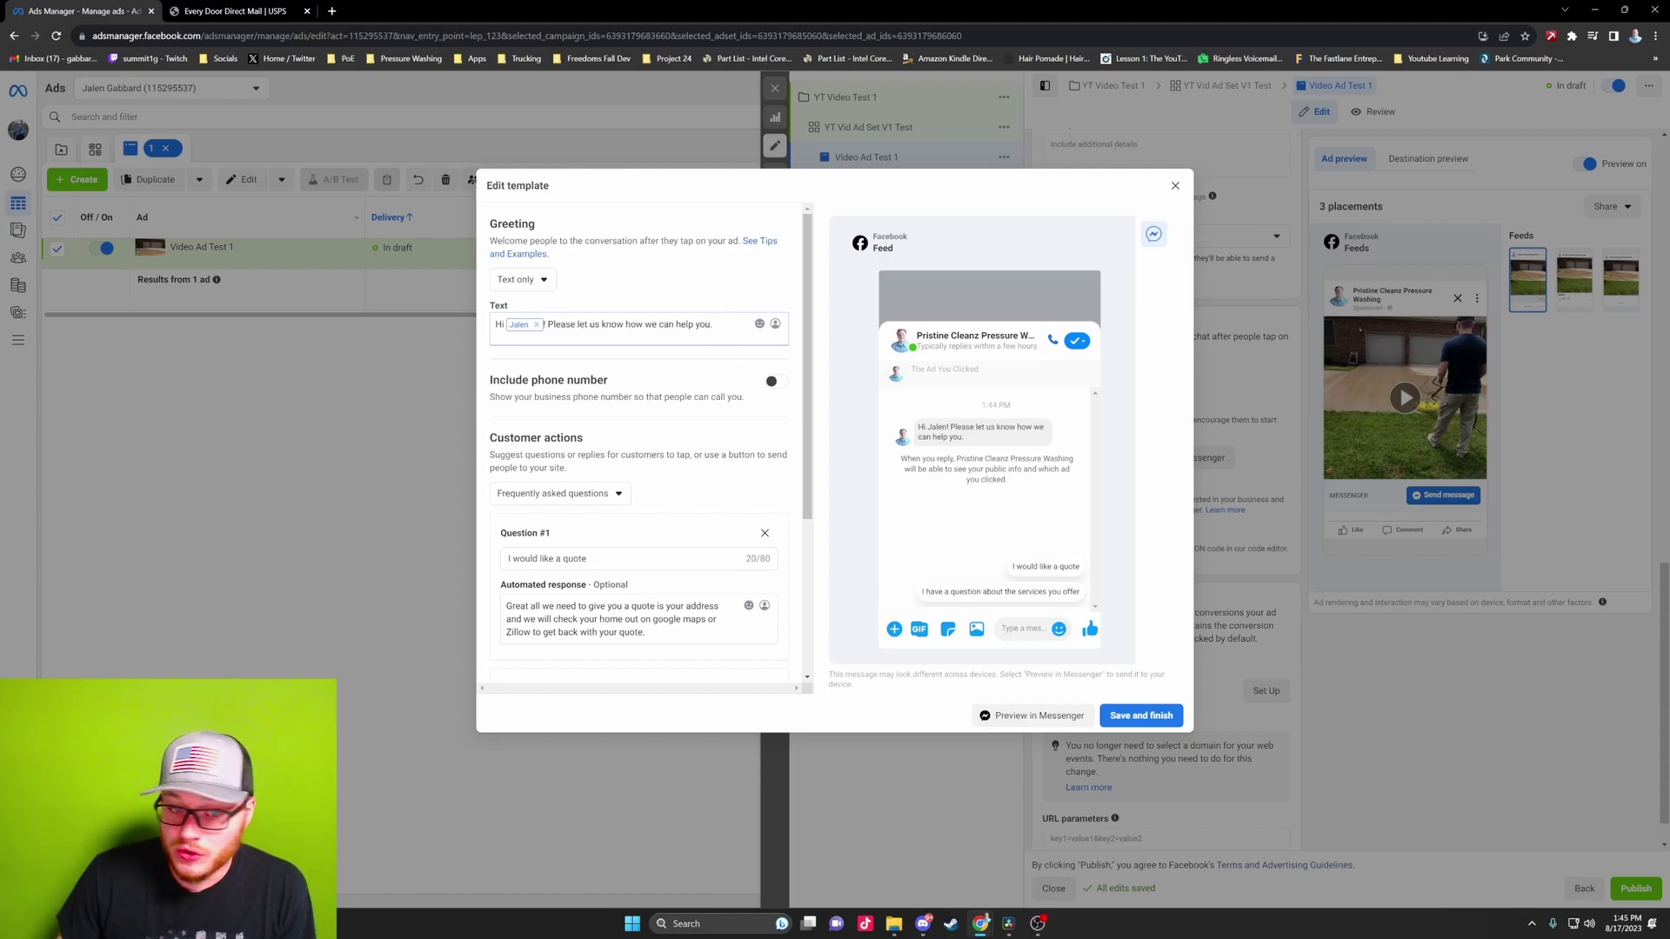
left_click_drag(555, 324, 702, 324)
left_click(696, 324)
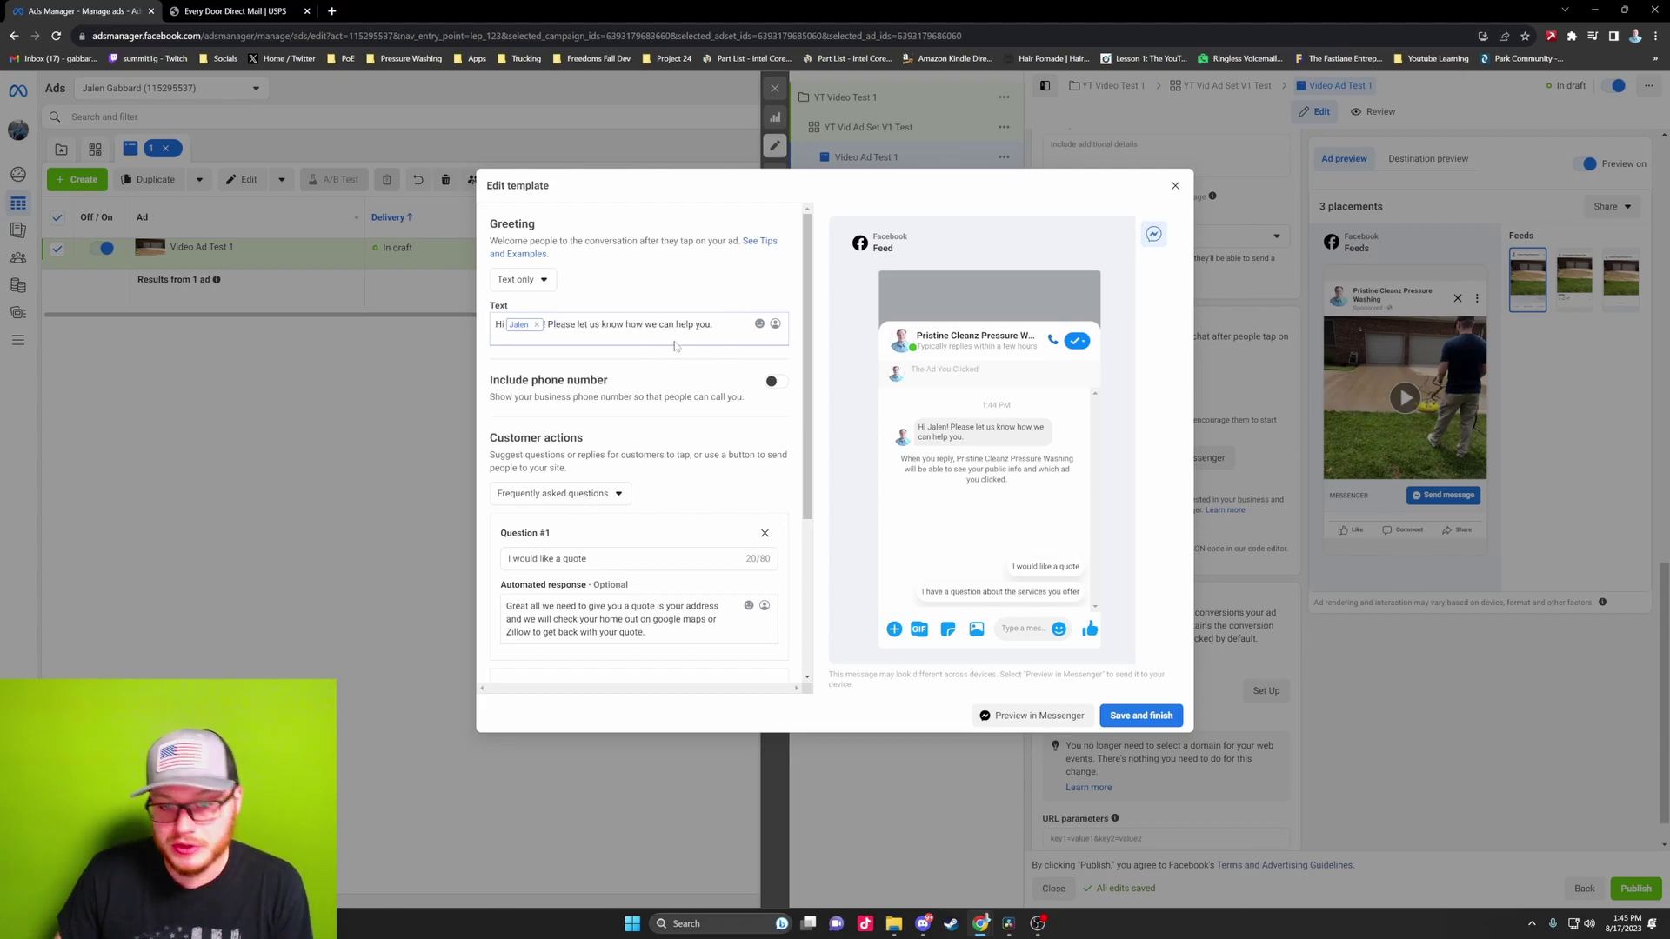
left_click(771, 383)
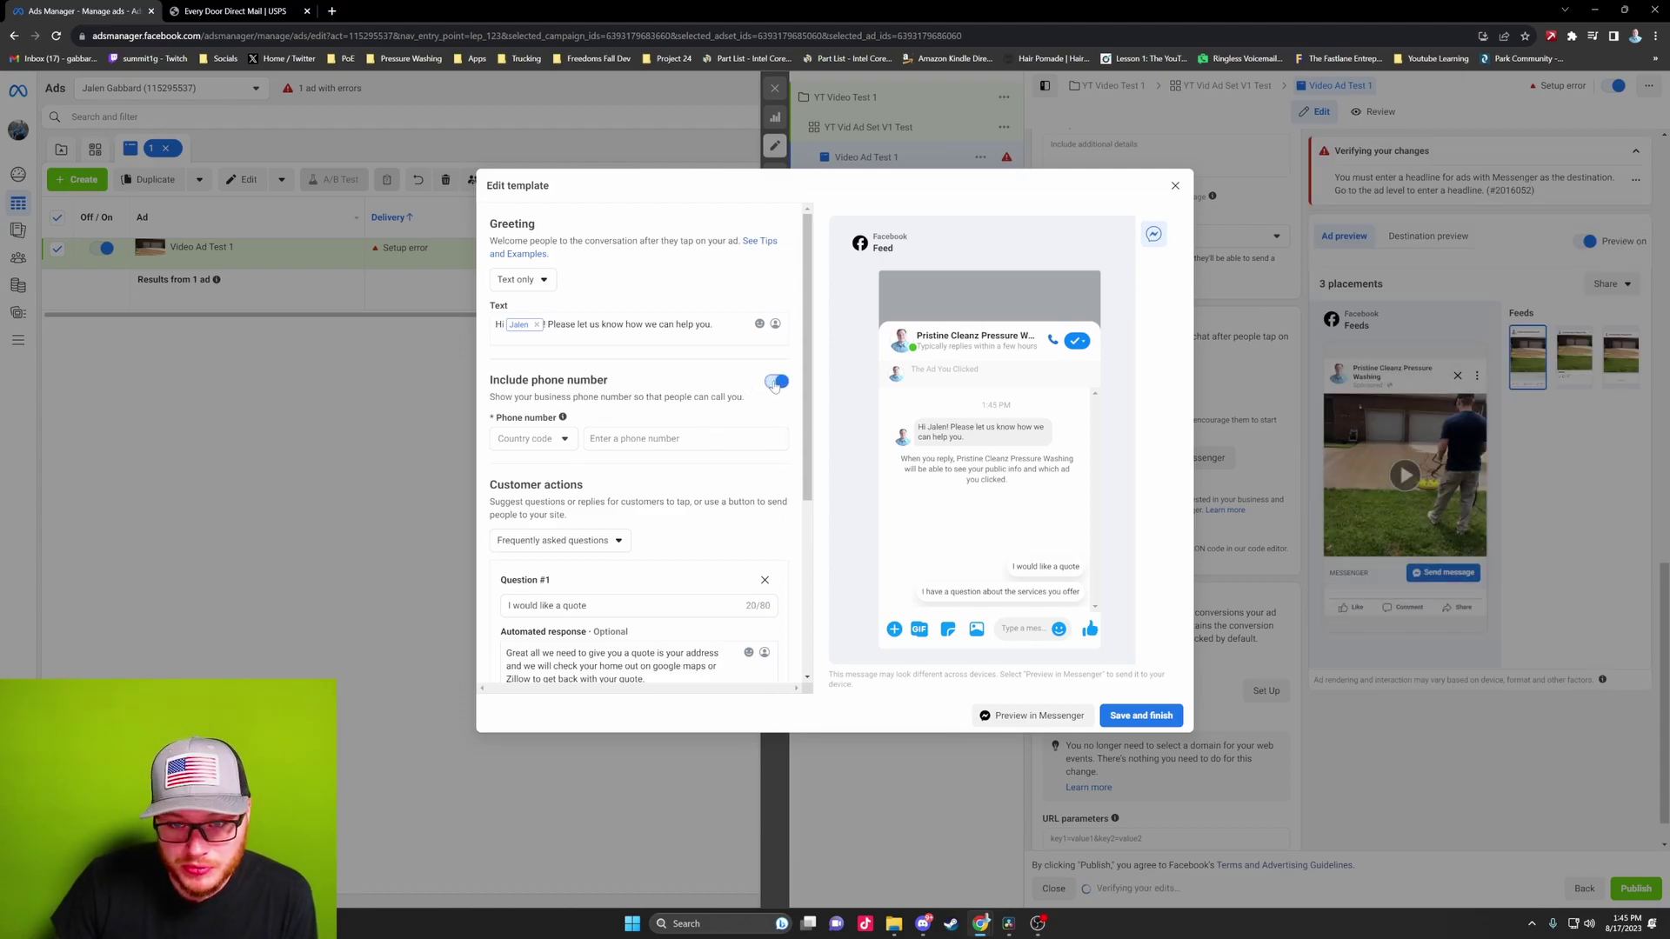
left_click(774, 383)
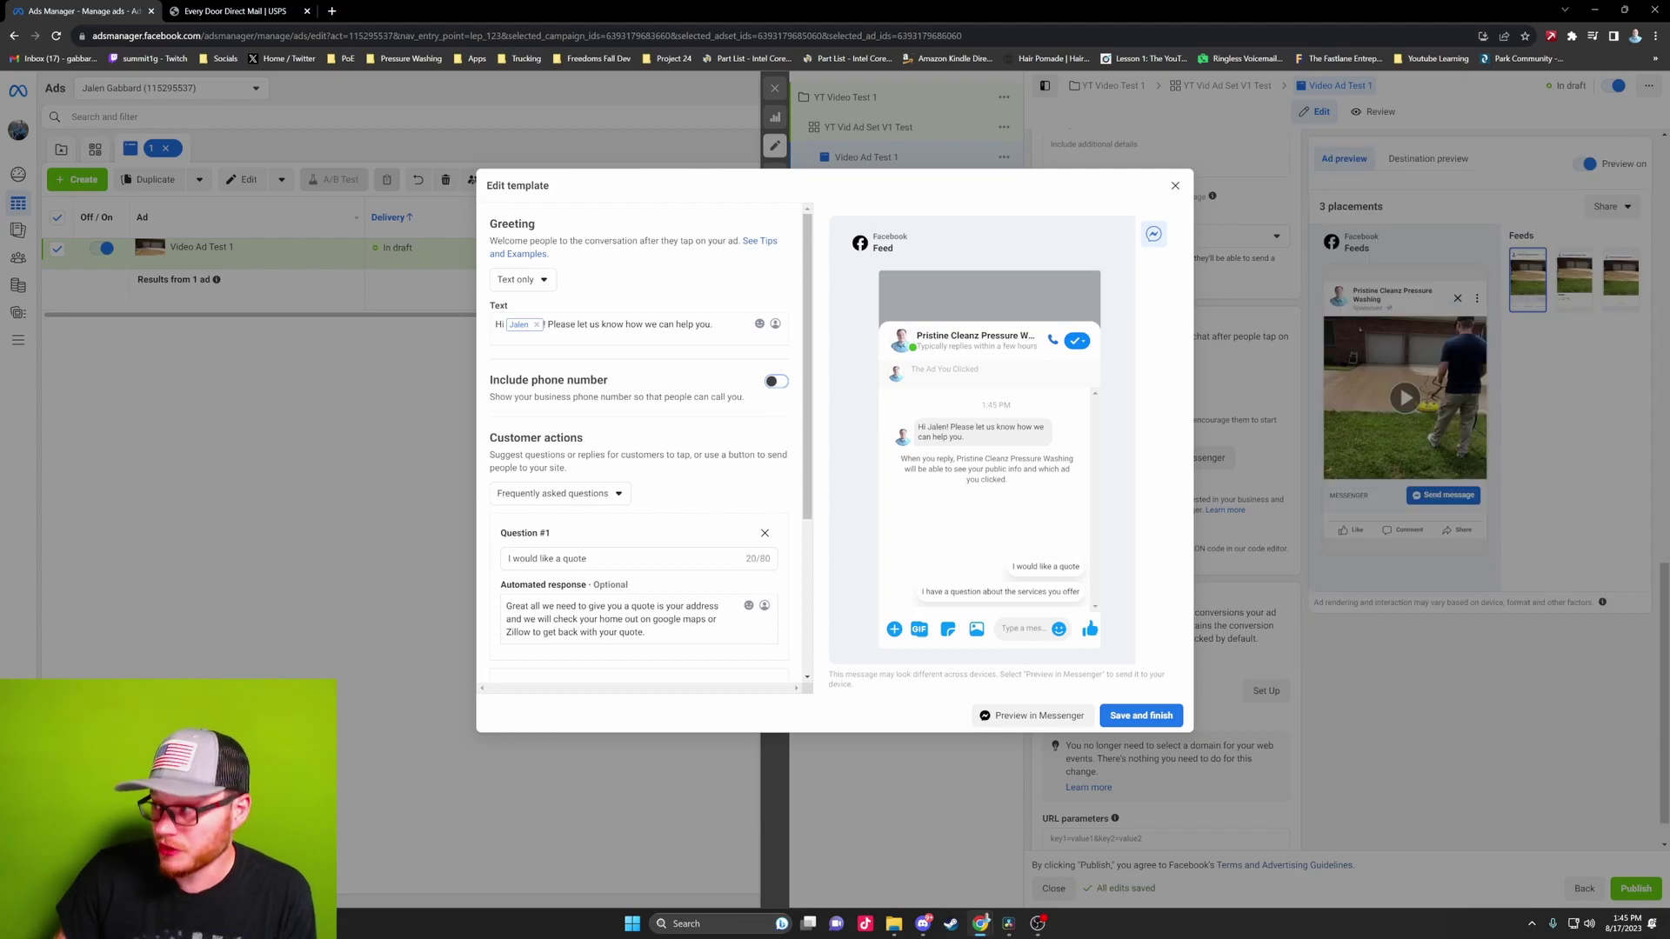
Review the two customer questions and the automated response that asks for the address to prepare a quote
scroll(687, 437, "down", 3)
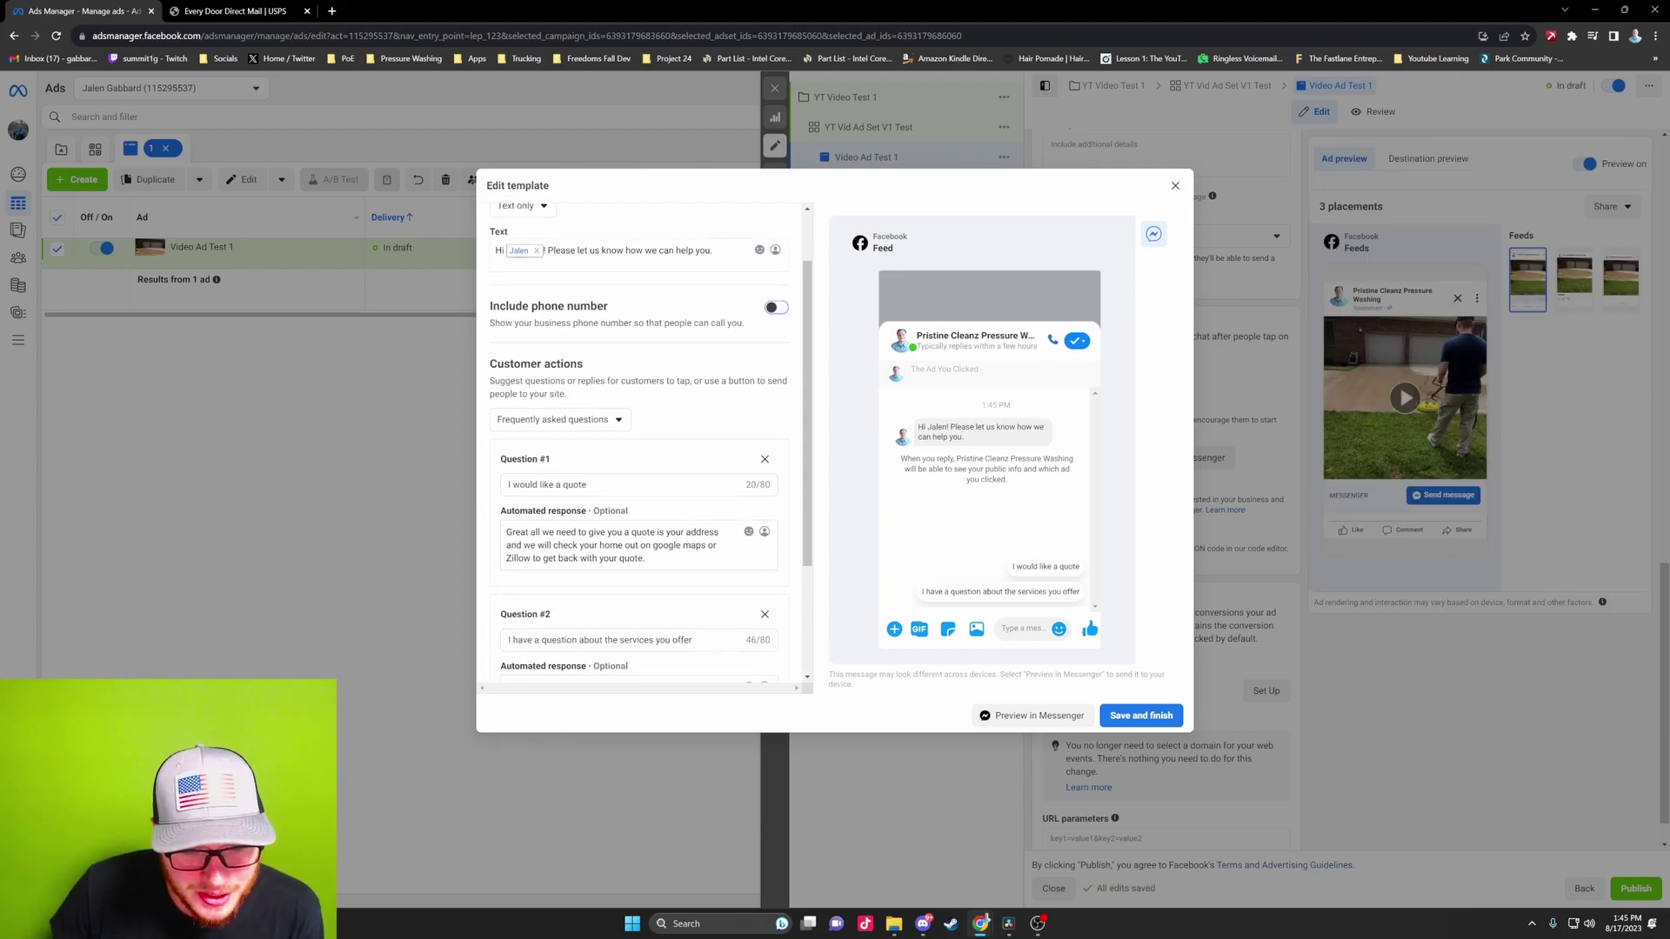
scroll(582, 327, "down", 1)
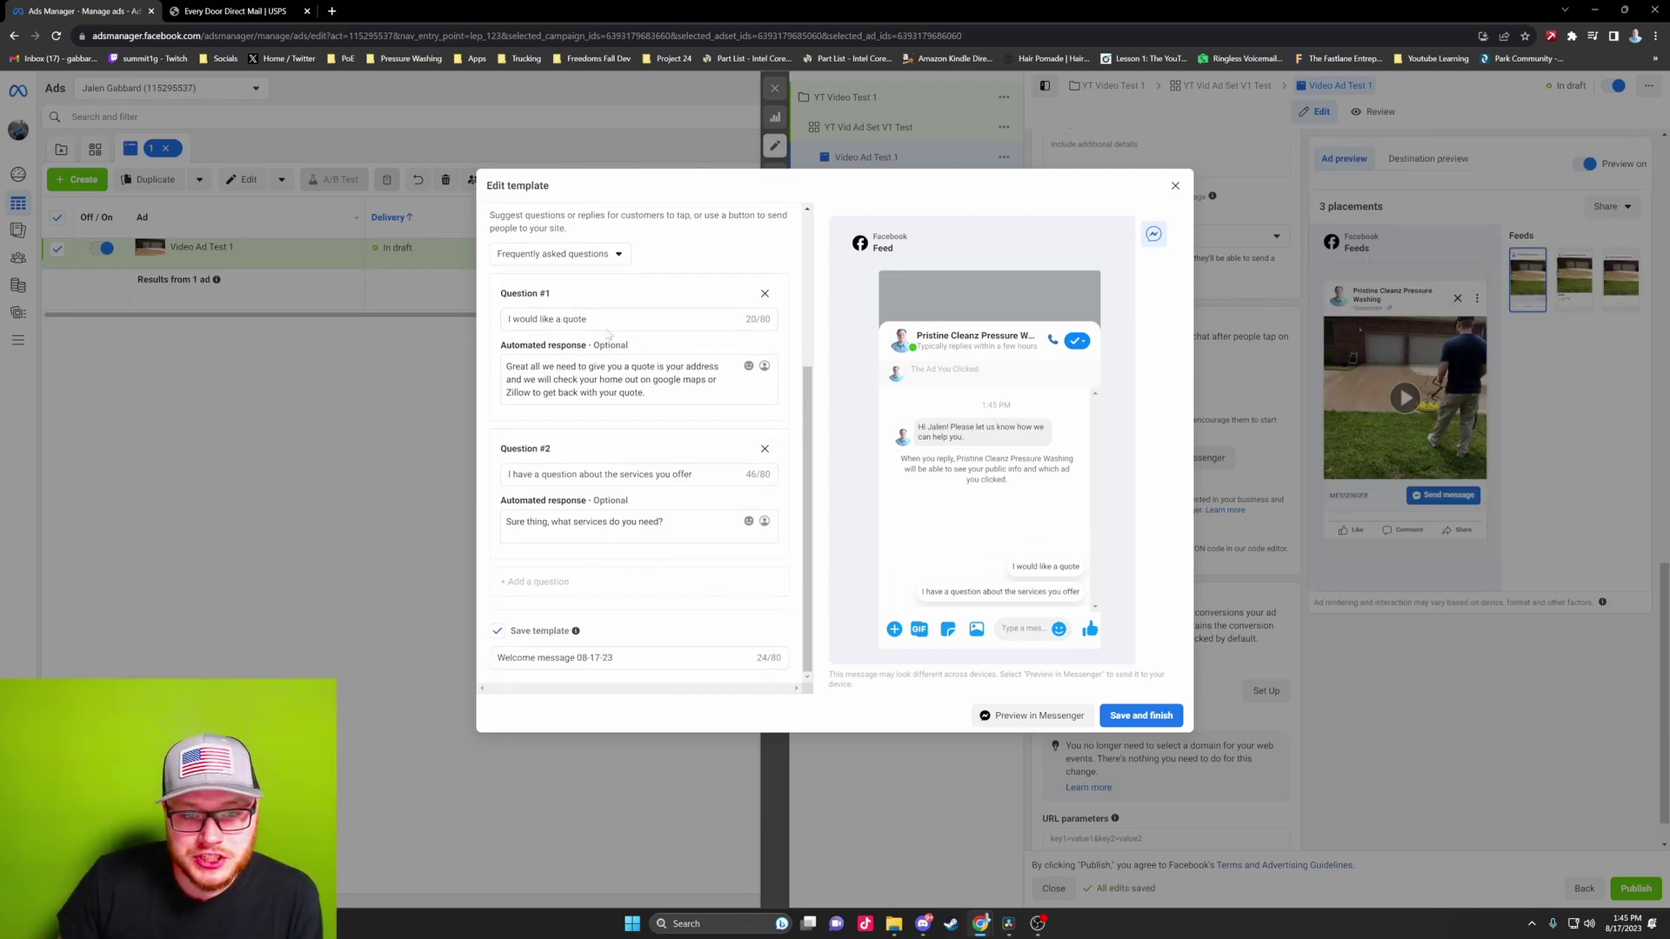
left_click_drag(589, 319, 494, 321)
left_click(600, 321)
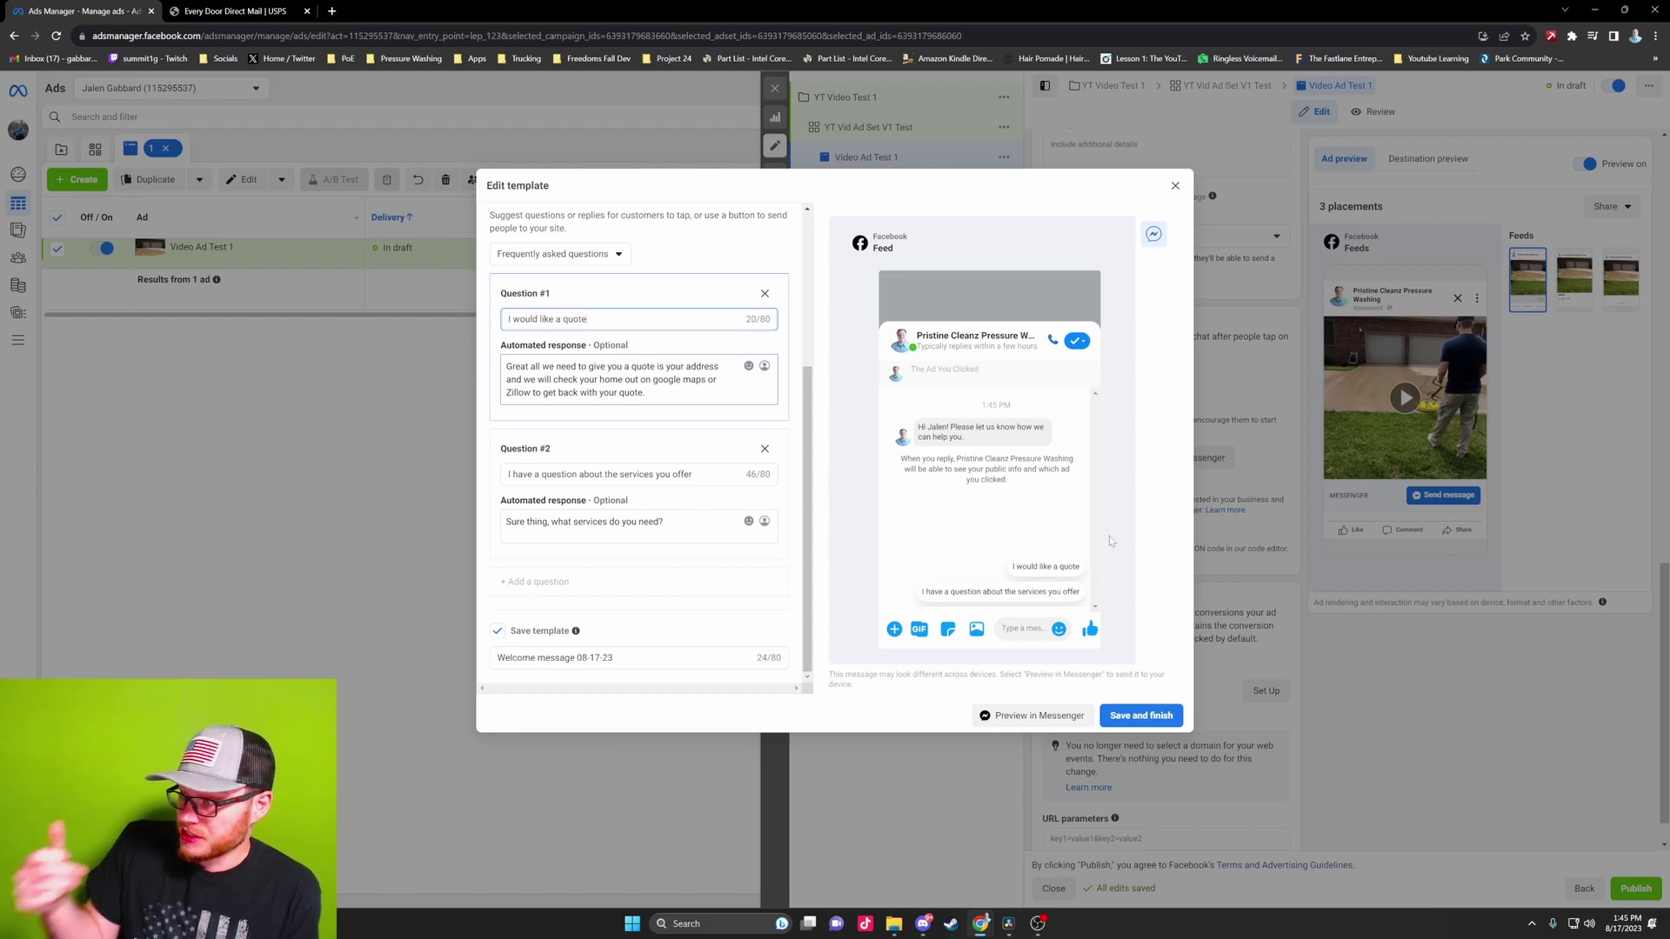
left_click_drag(507, 366, 647, 393)
left_click(646, 393)
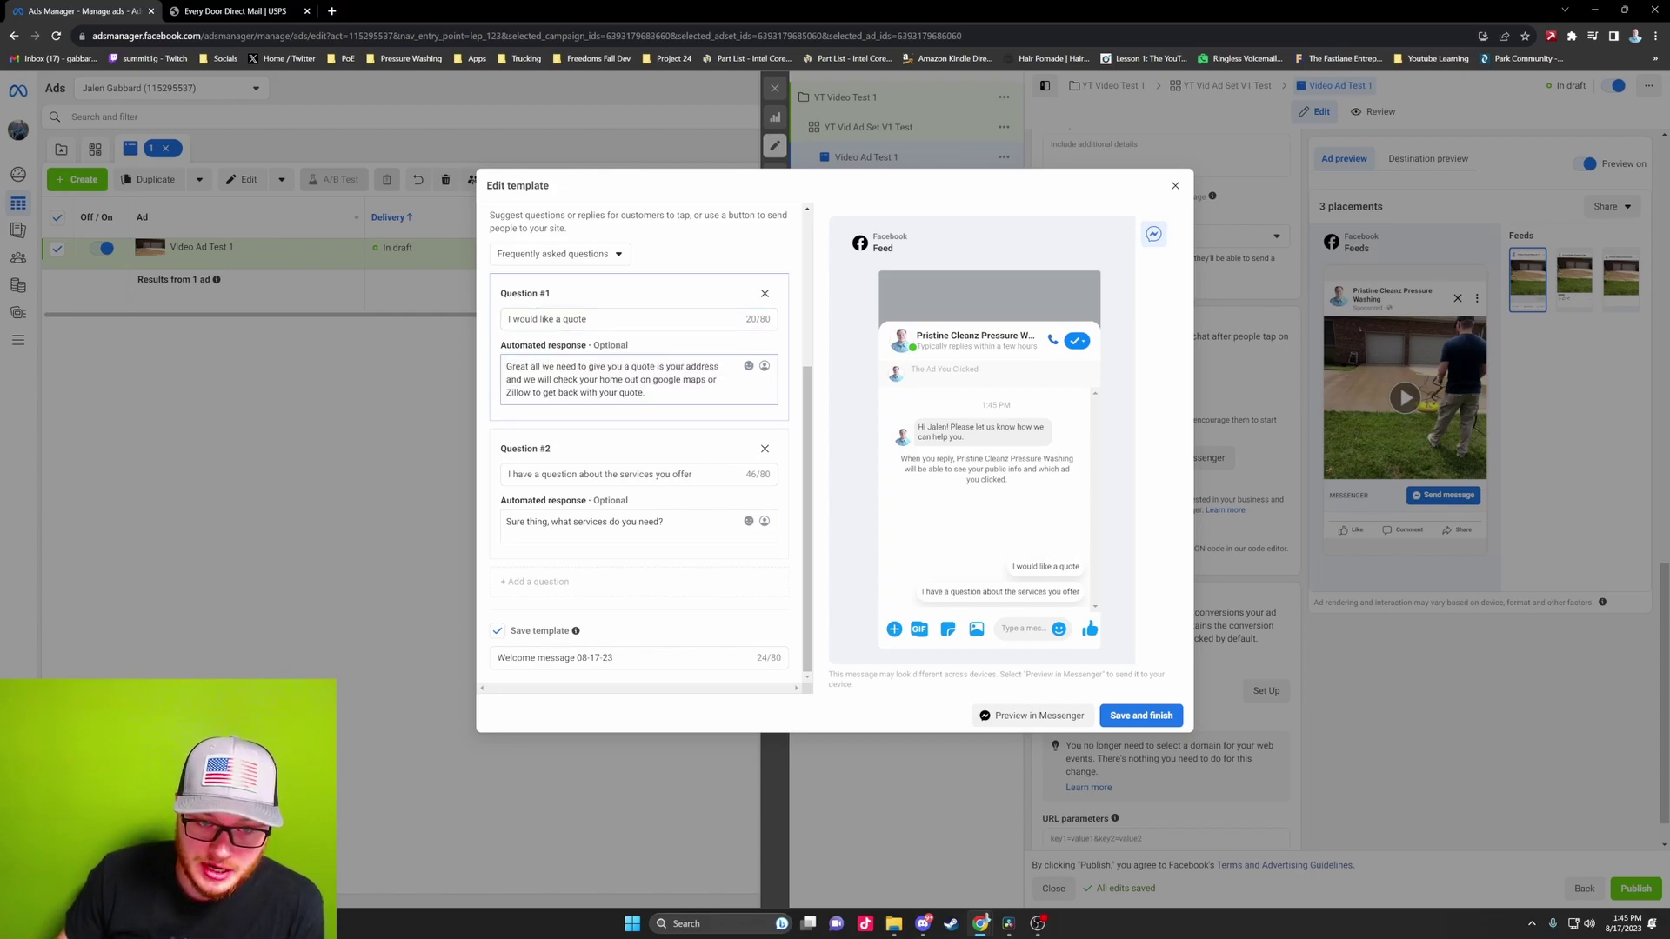
left_click_drag(513, 366, 645, 393)
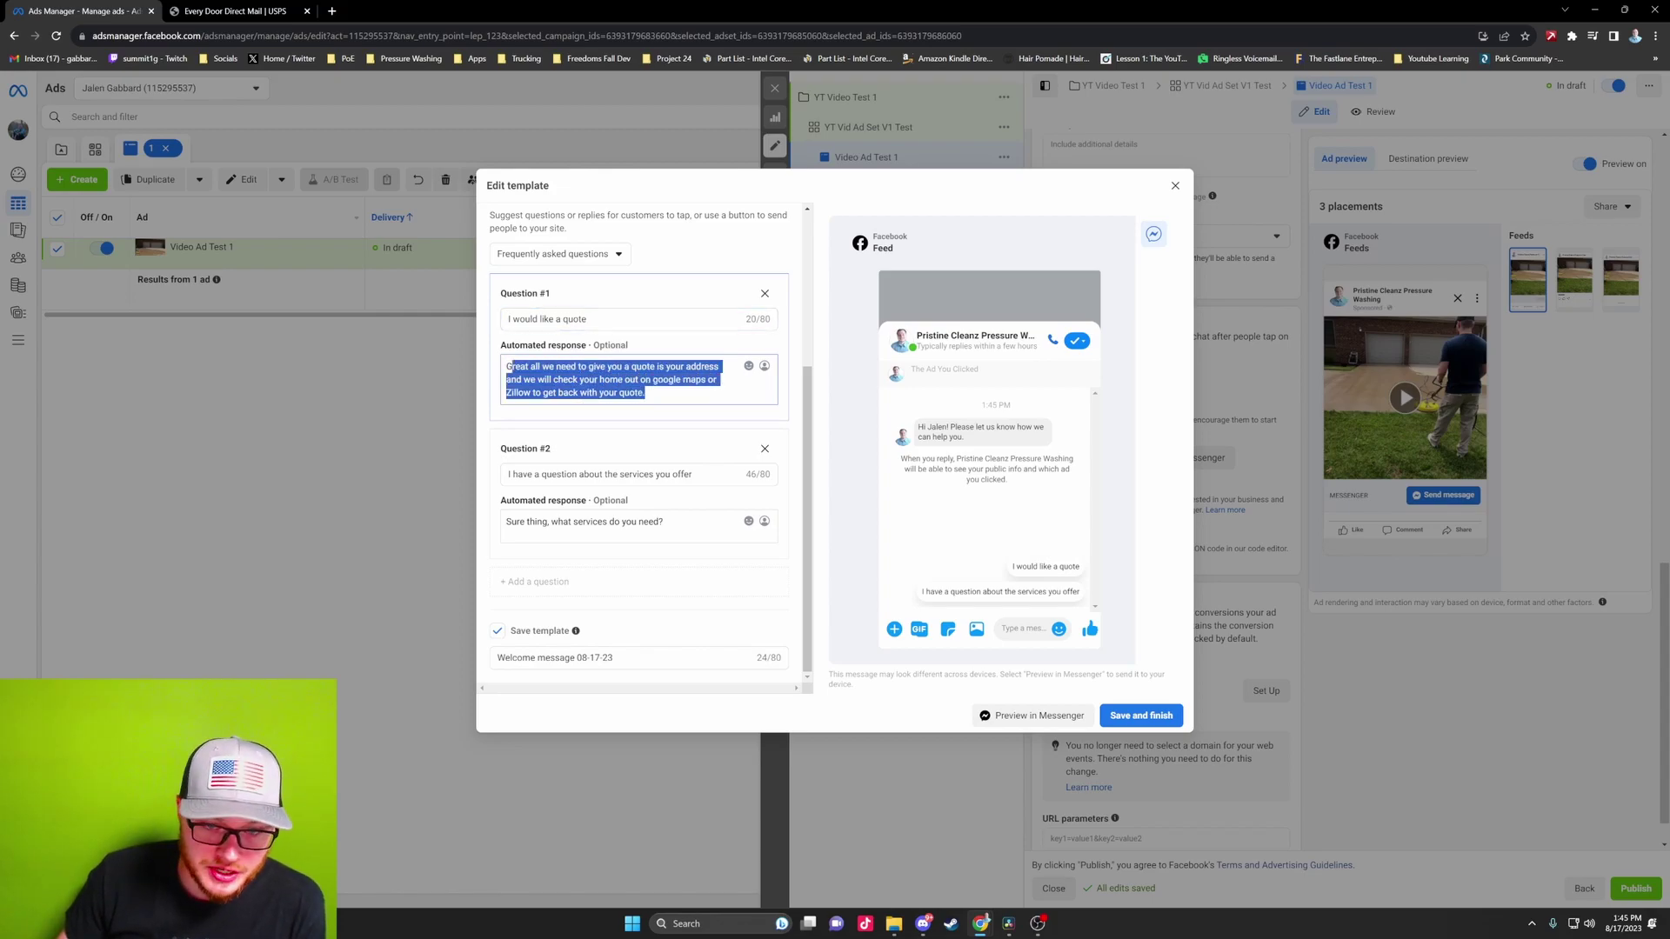
left_click(645, 393)
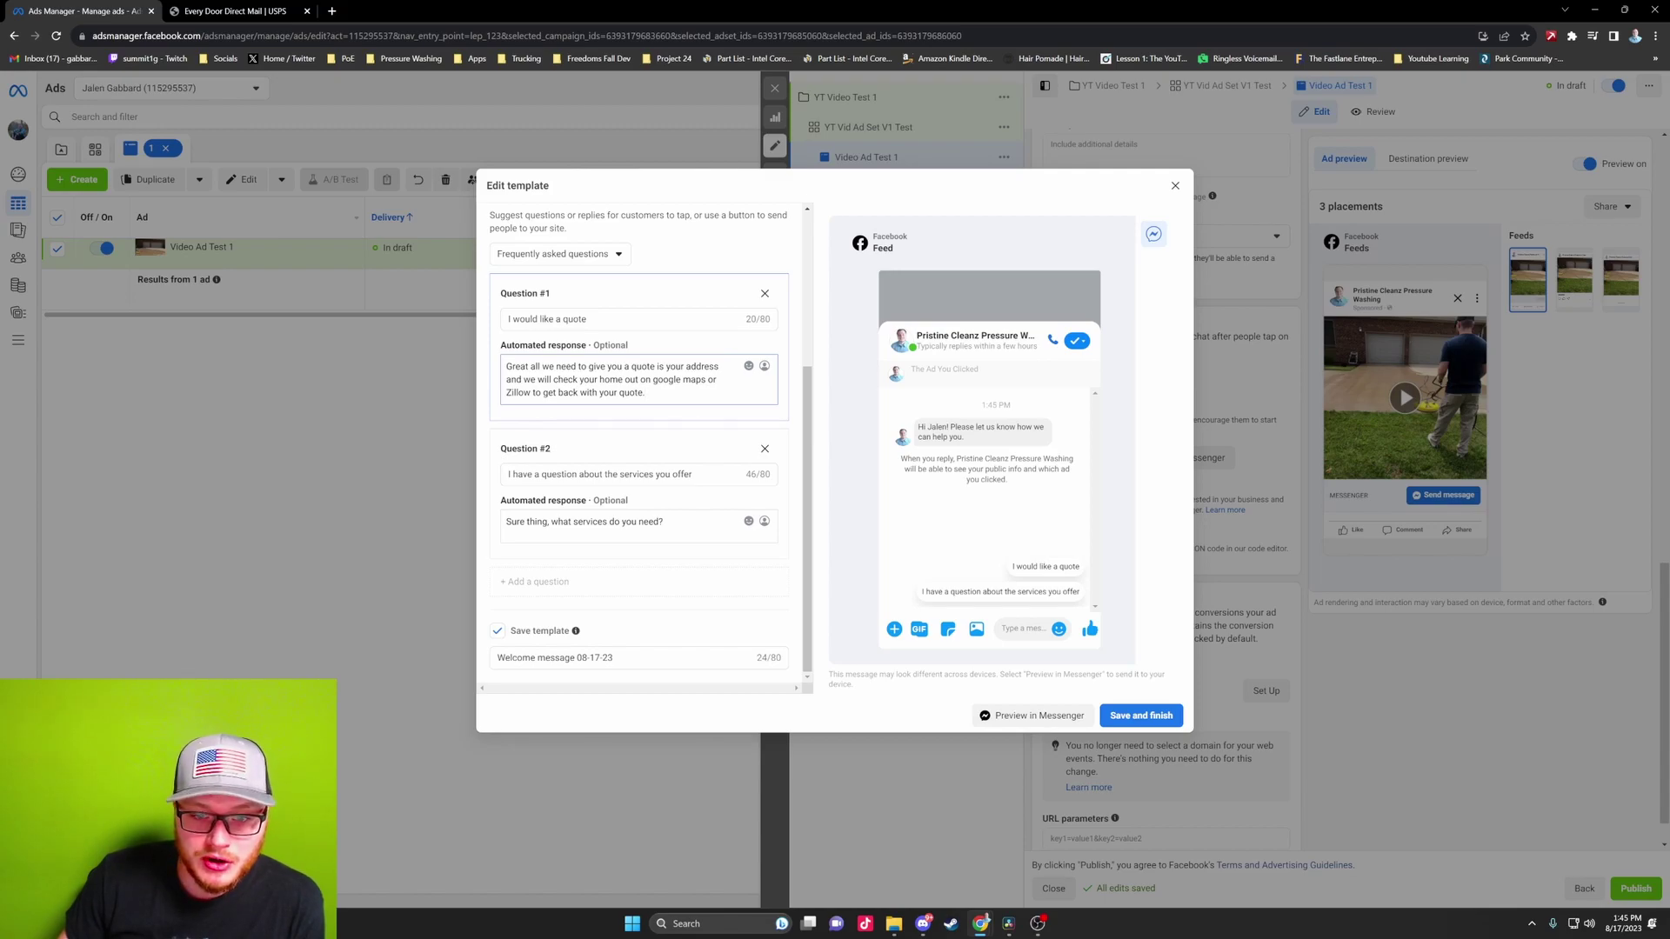
Review the end of the quote question's automated response, then the services question and its automated response
left_click_drag(535, 393, 647, 393)
left_click(645, 393)
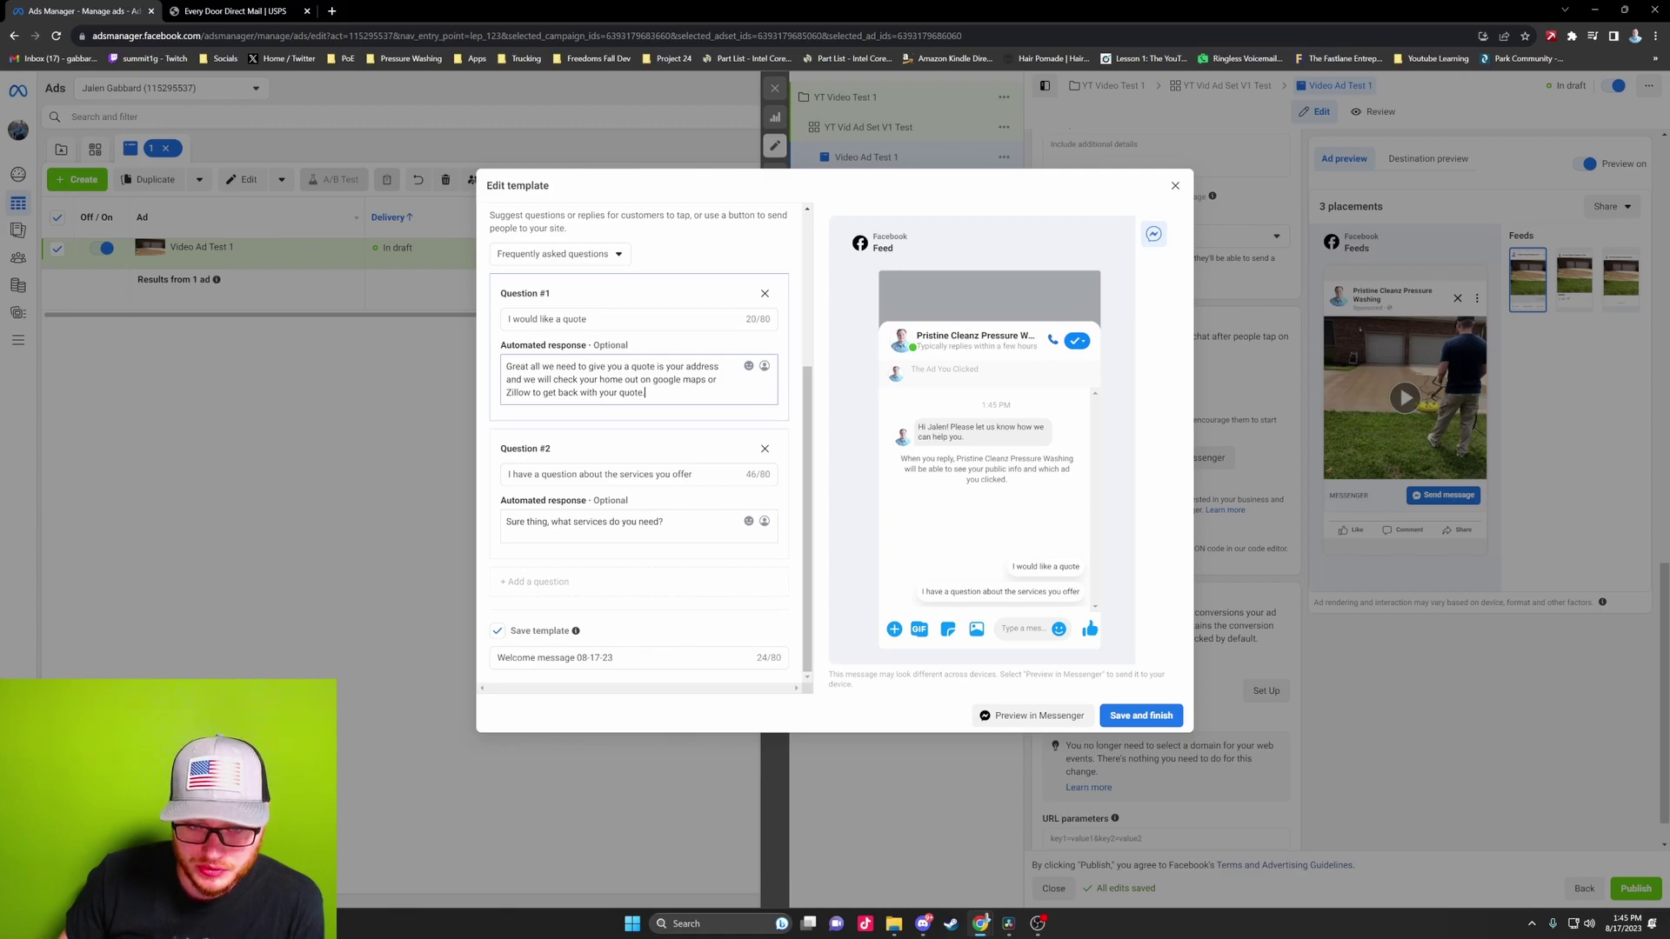
left_click(626, 436)
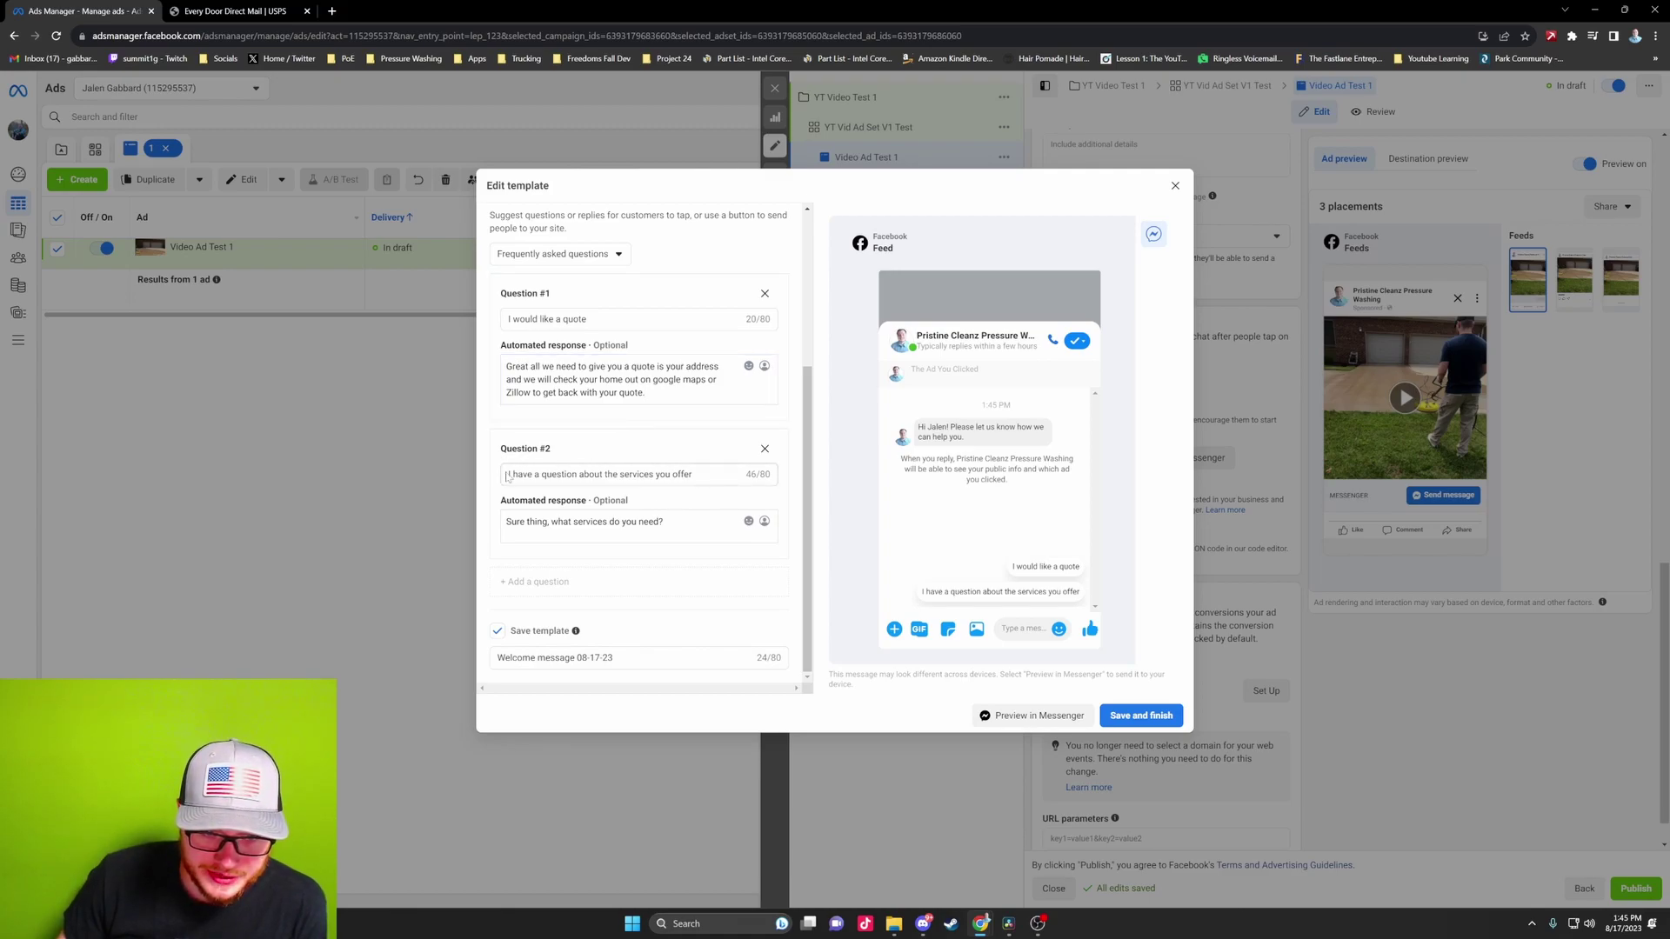
left_click_drag(507, 476, 694, 475)
left_click(693, 476)
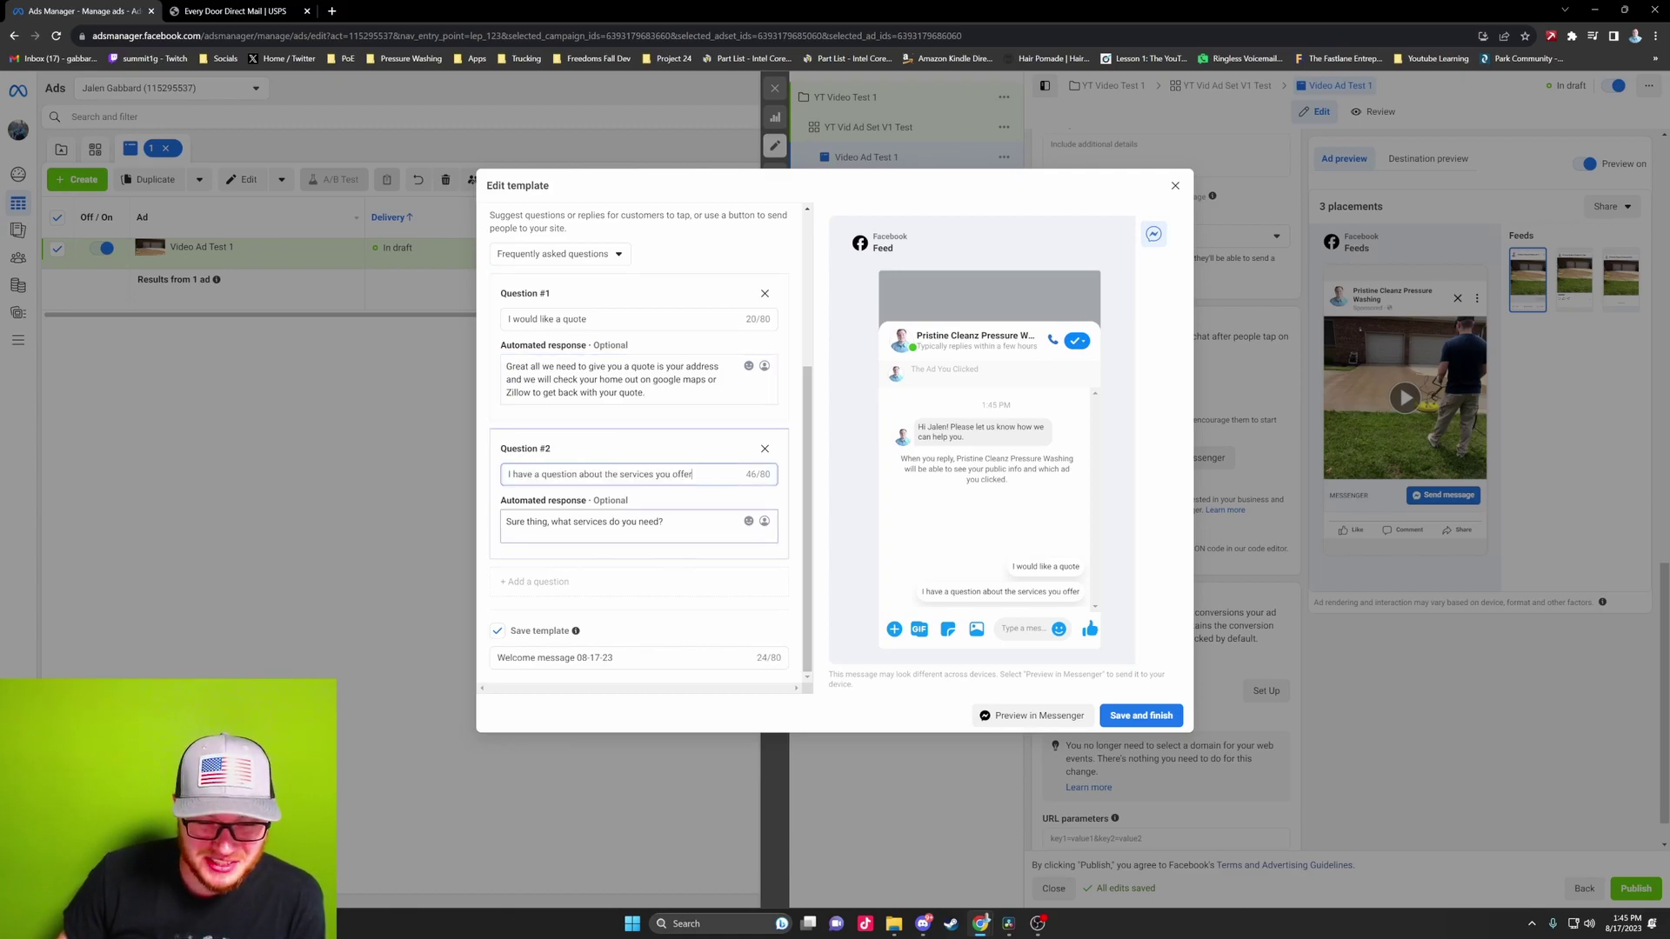
left_click_drag(509, 474, 694, 474)
left_click(693, 474)
left_click_drag(507, 522, 665, 522)
left_click(665, 522)
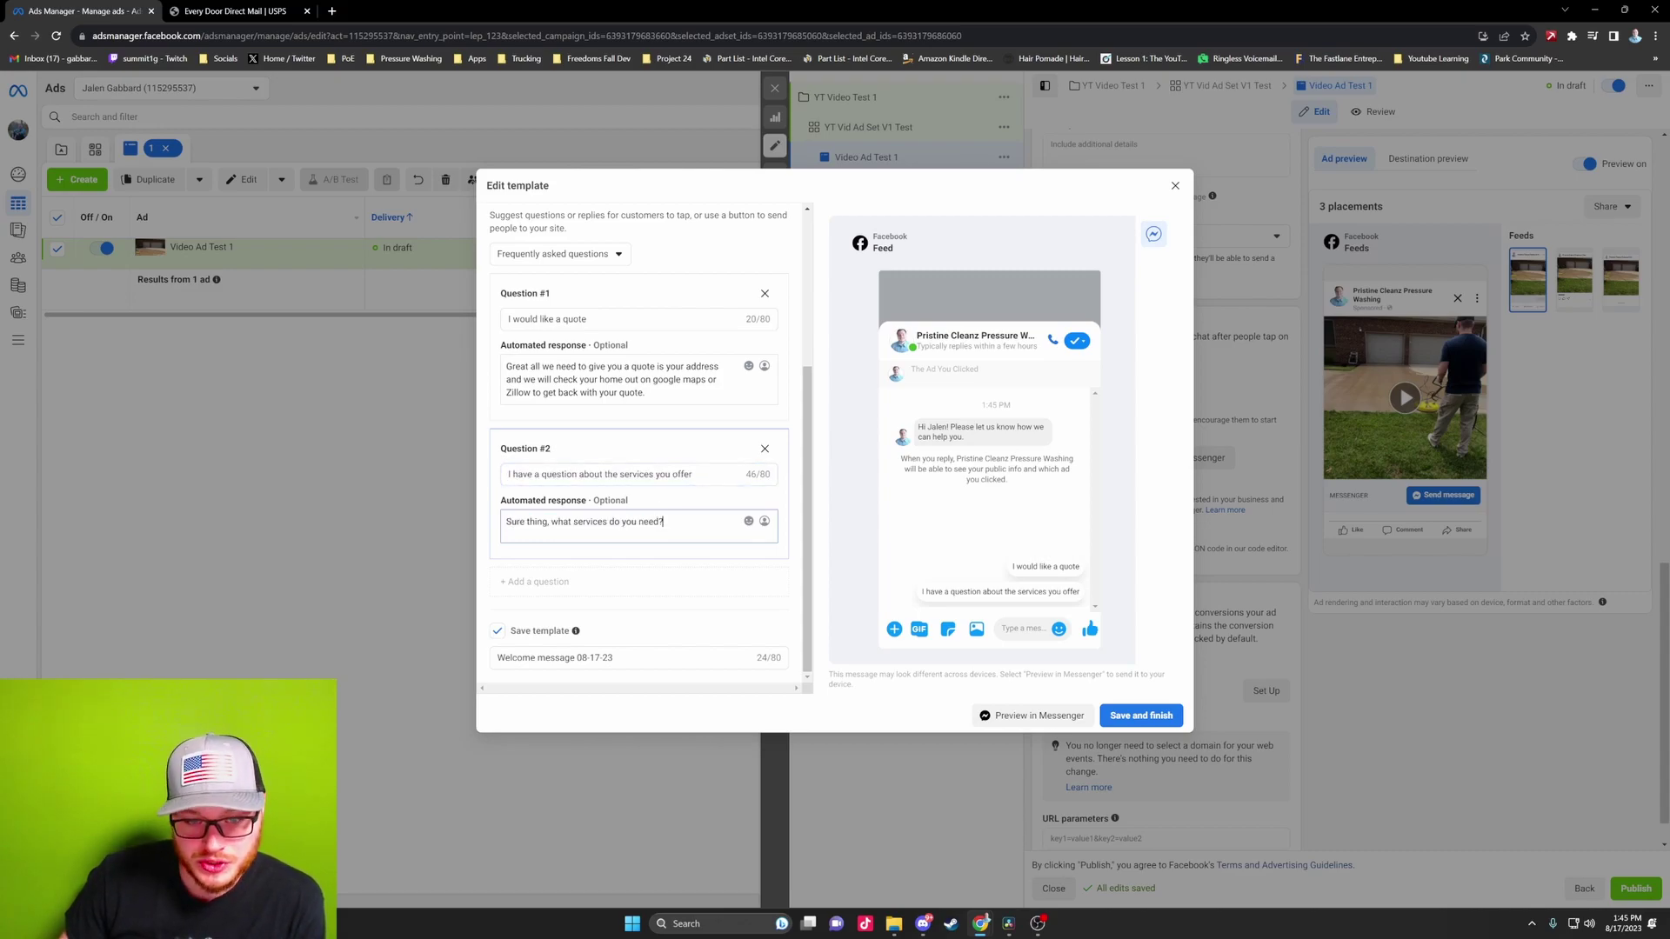
Name the message template "Video Test Template" and save it
left_click(795, 518)
key("Tab")
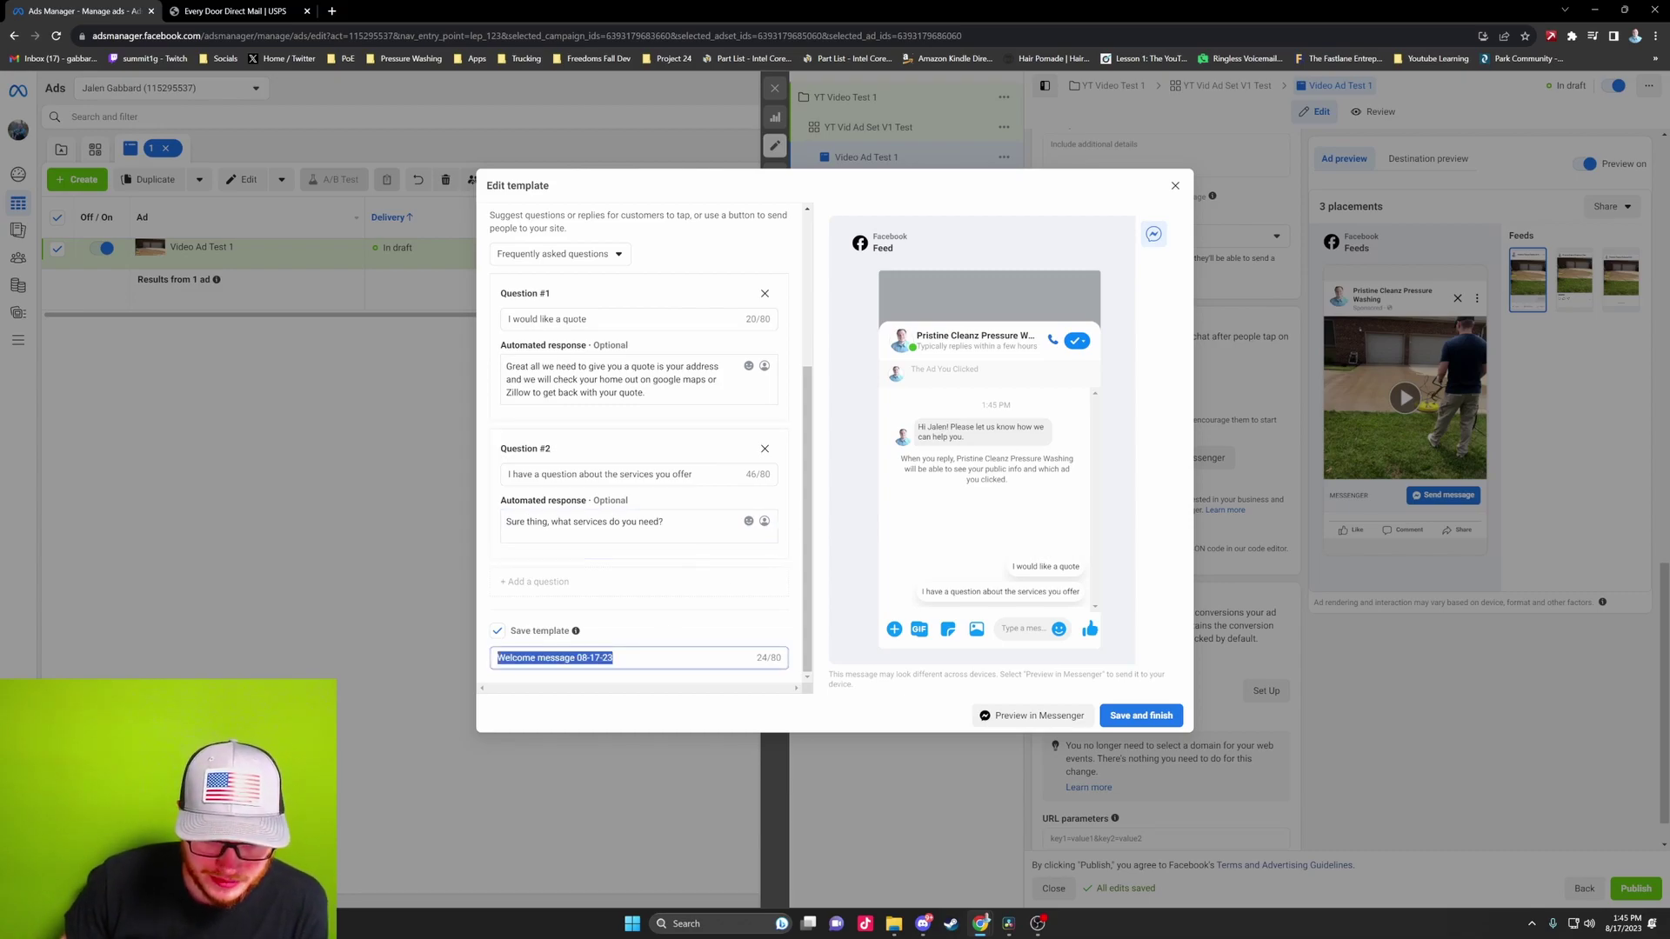
type("Video Test Template")
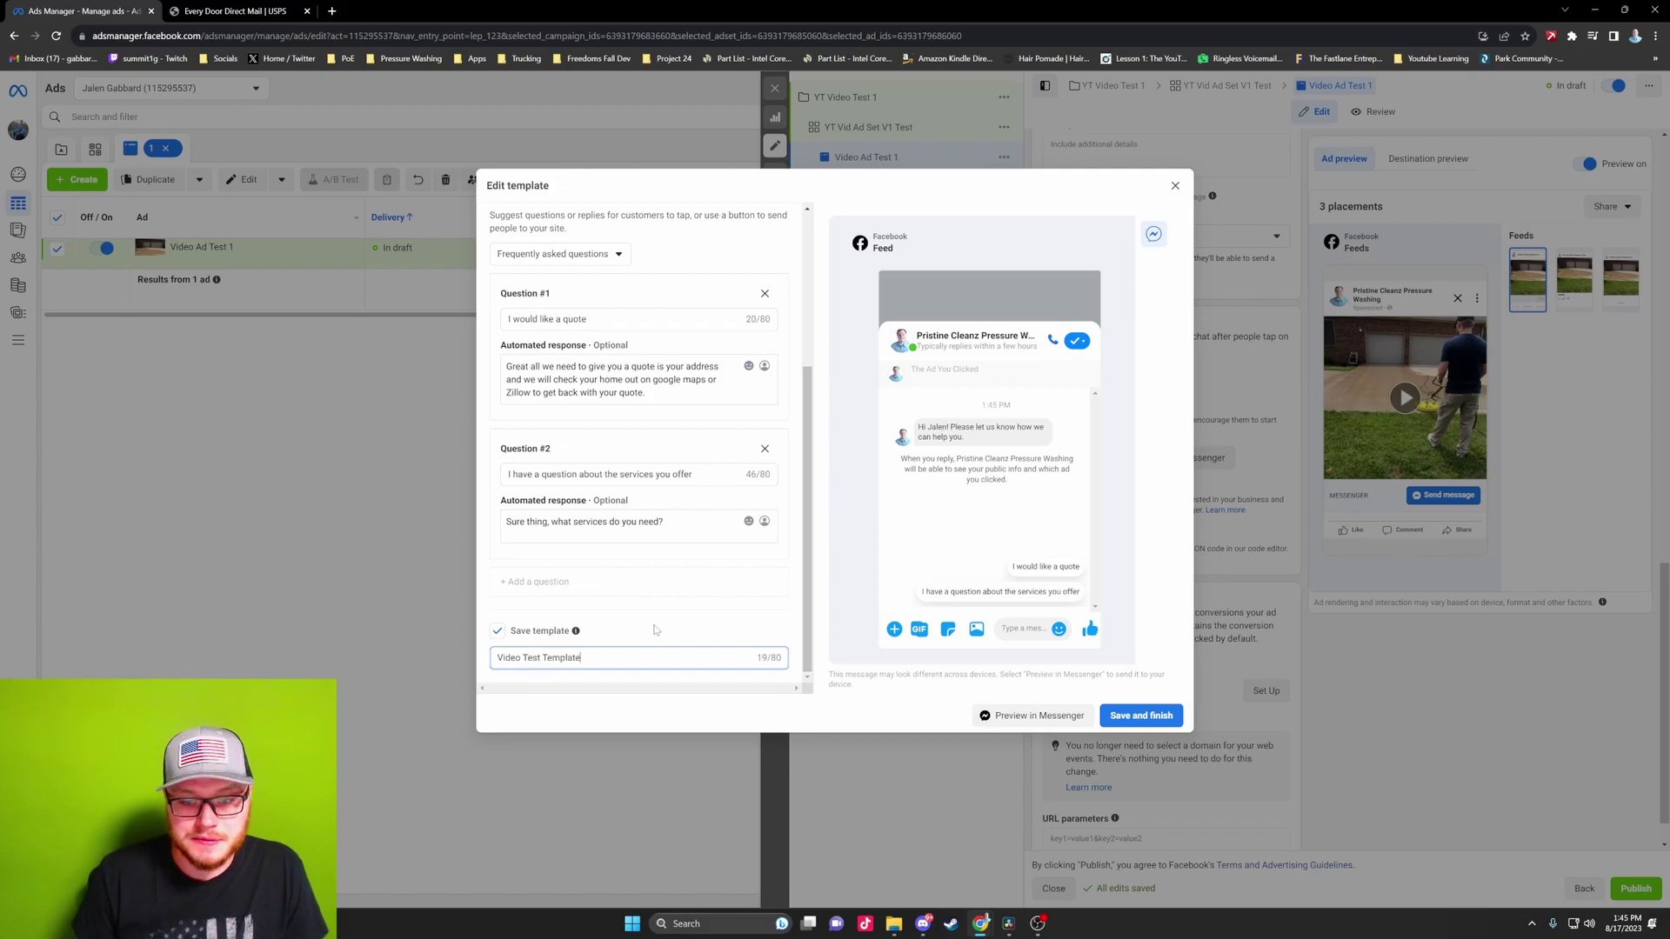
scroll(765, 530, "up", 3)
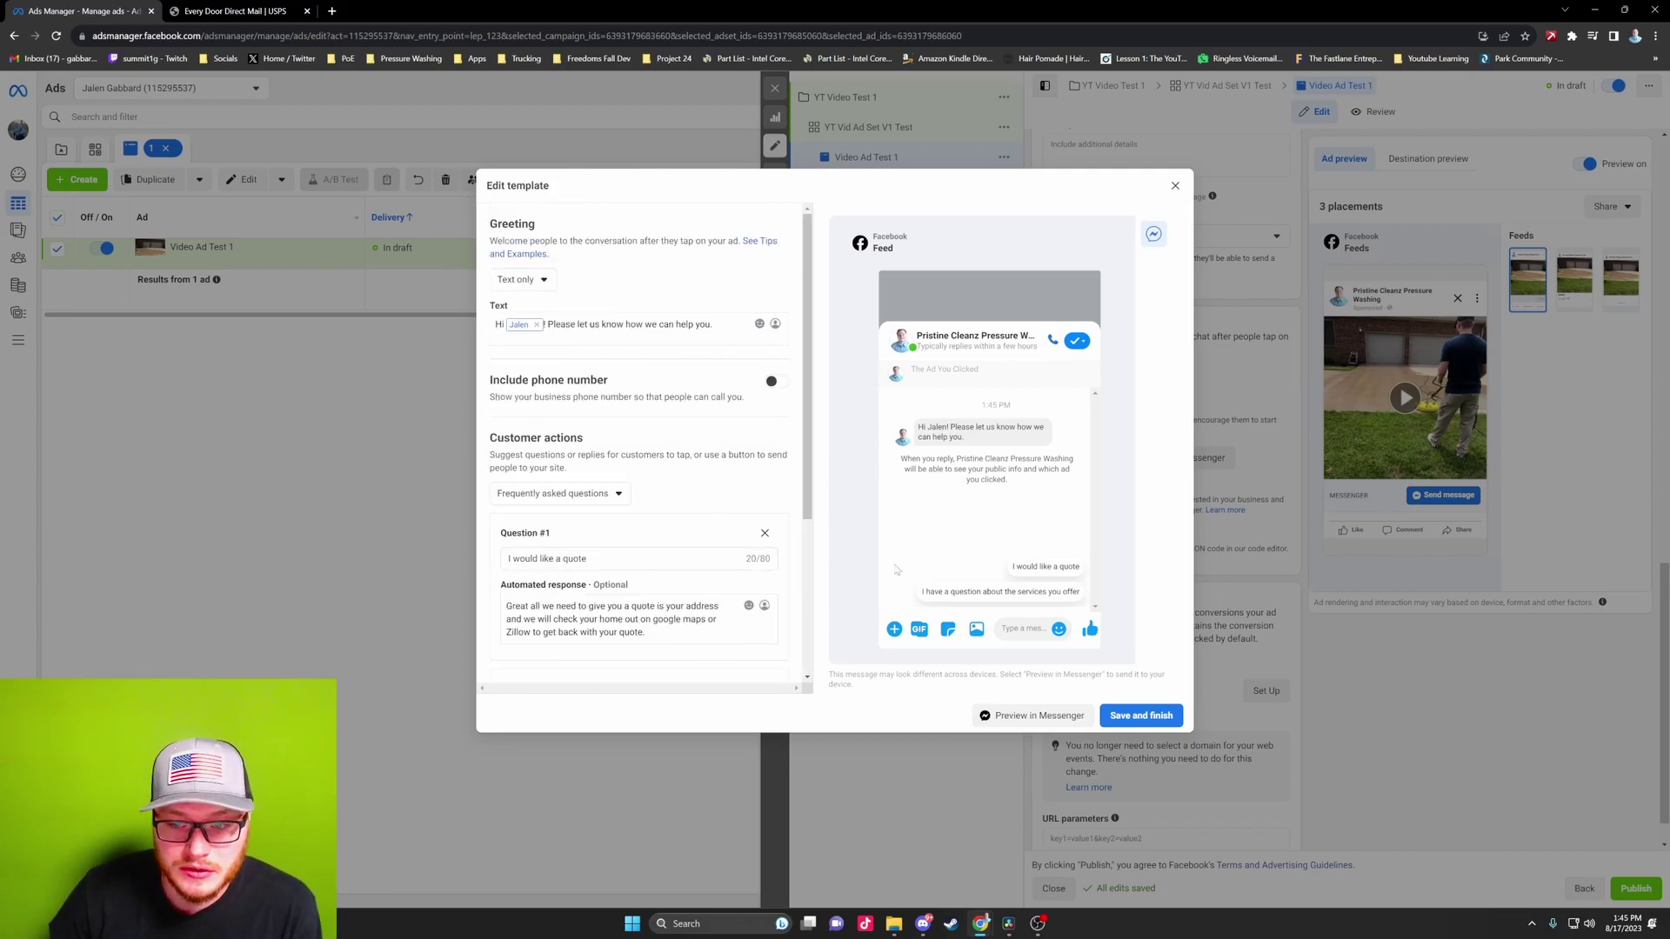
left_click(1128, 716)
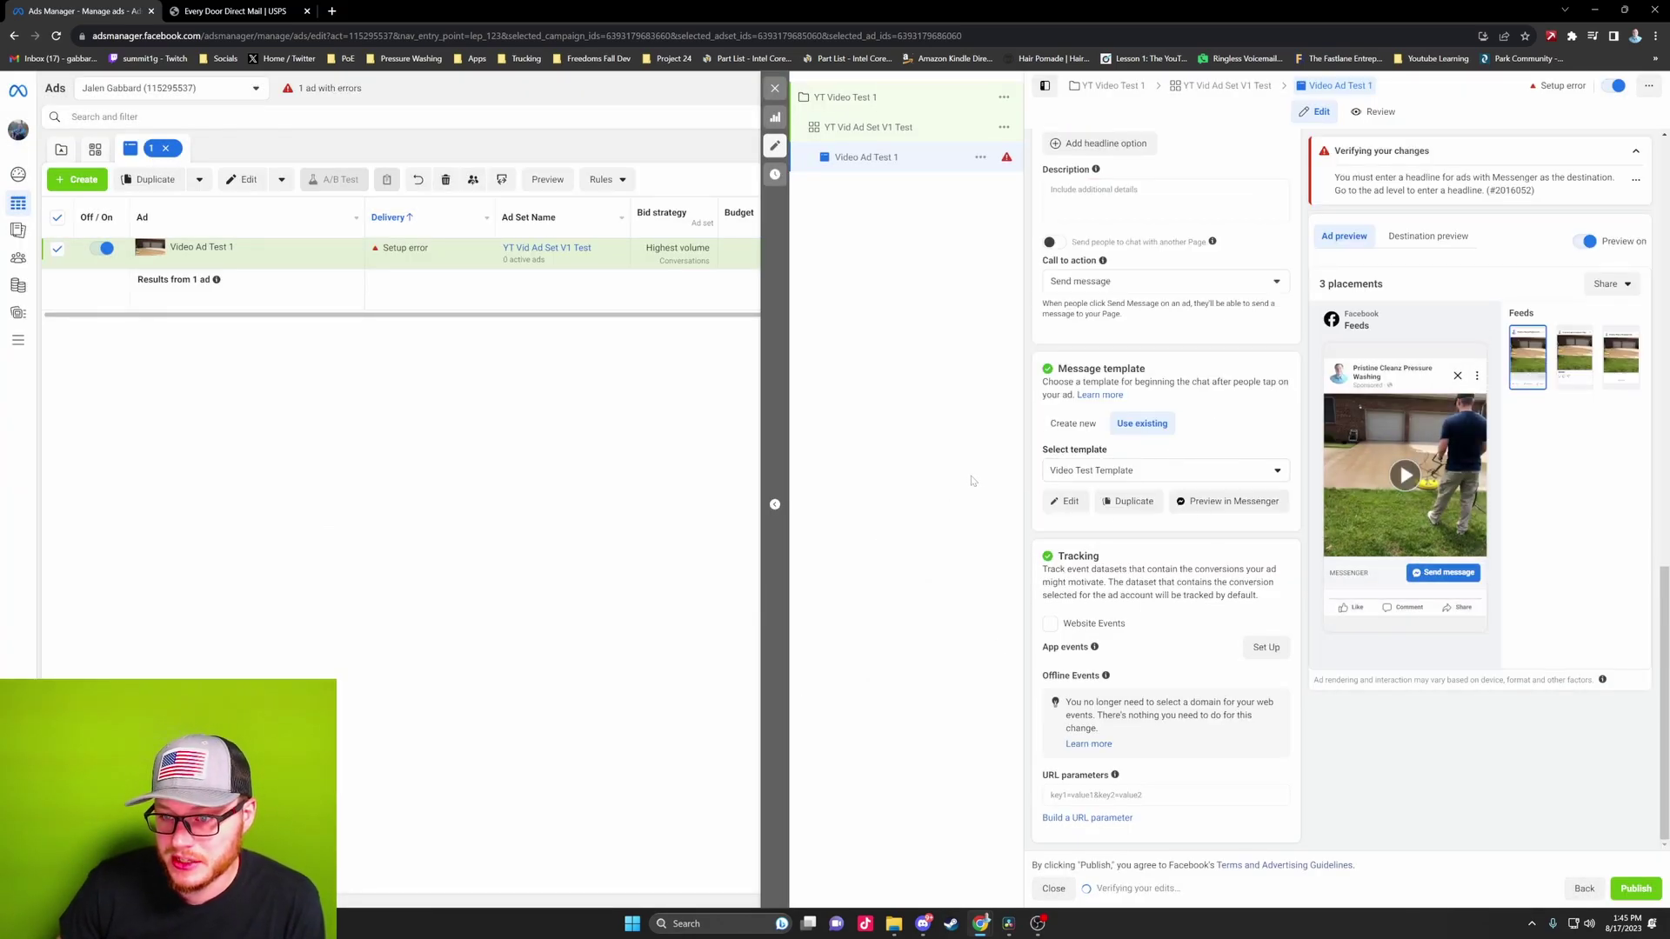
Select the ad's primary text and switch to its Notepad copy to read the August two-car driveway offer and the additional-services discount
scroll(1076, 467, "up", 5)
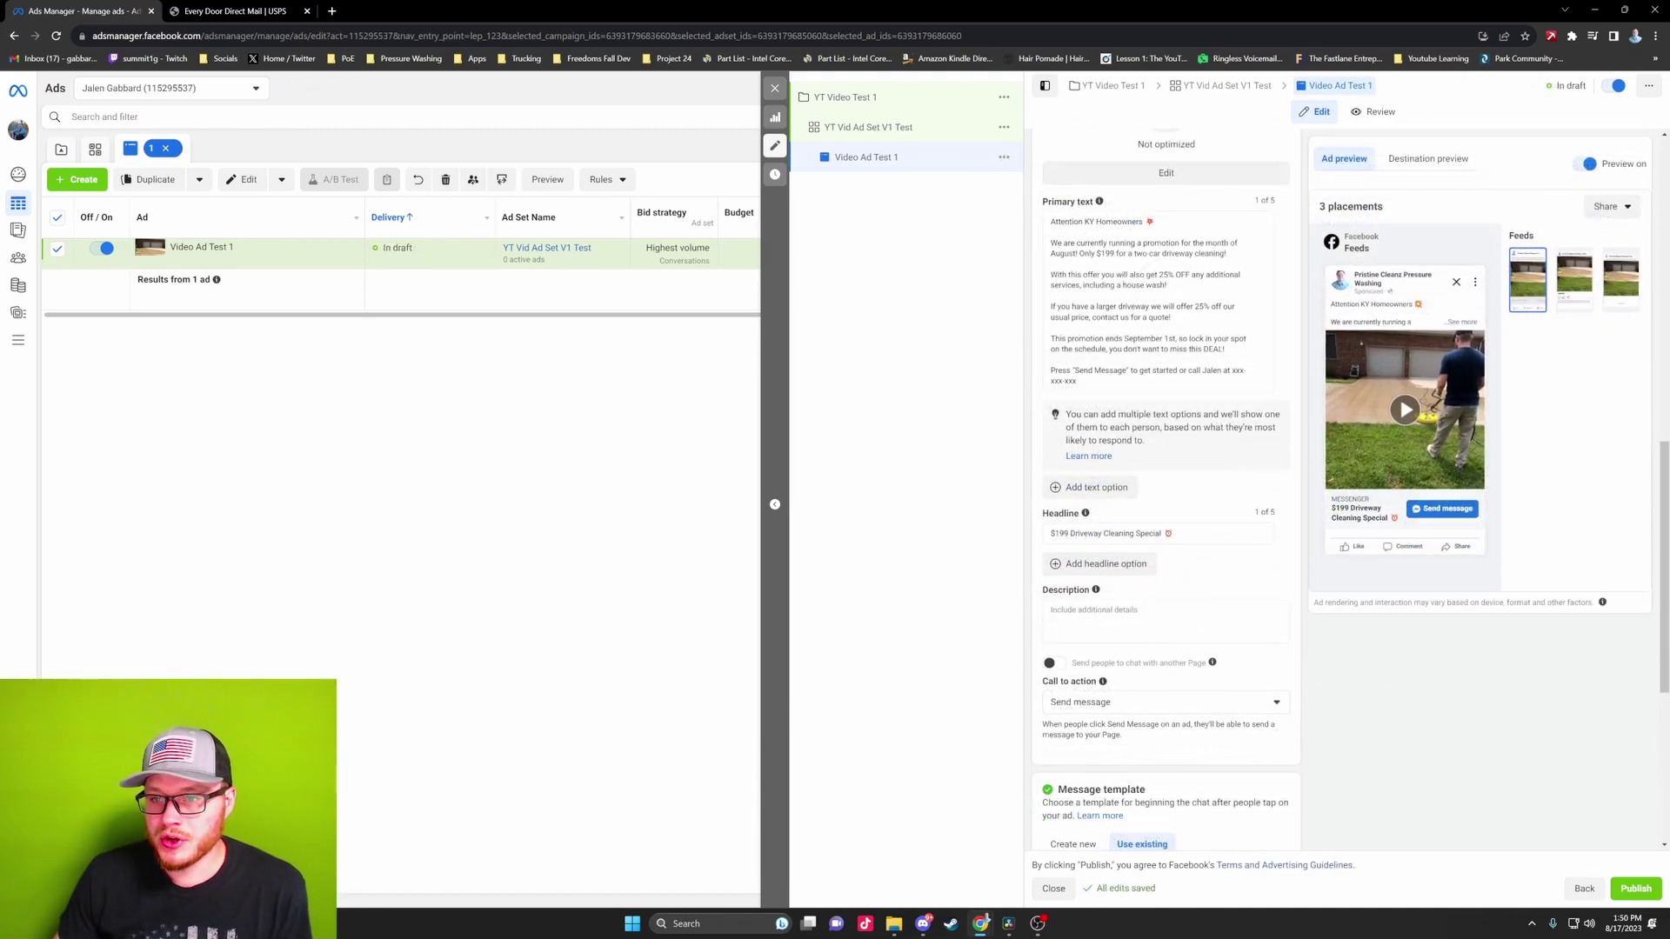
left_click(1079, 381)
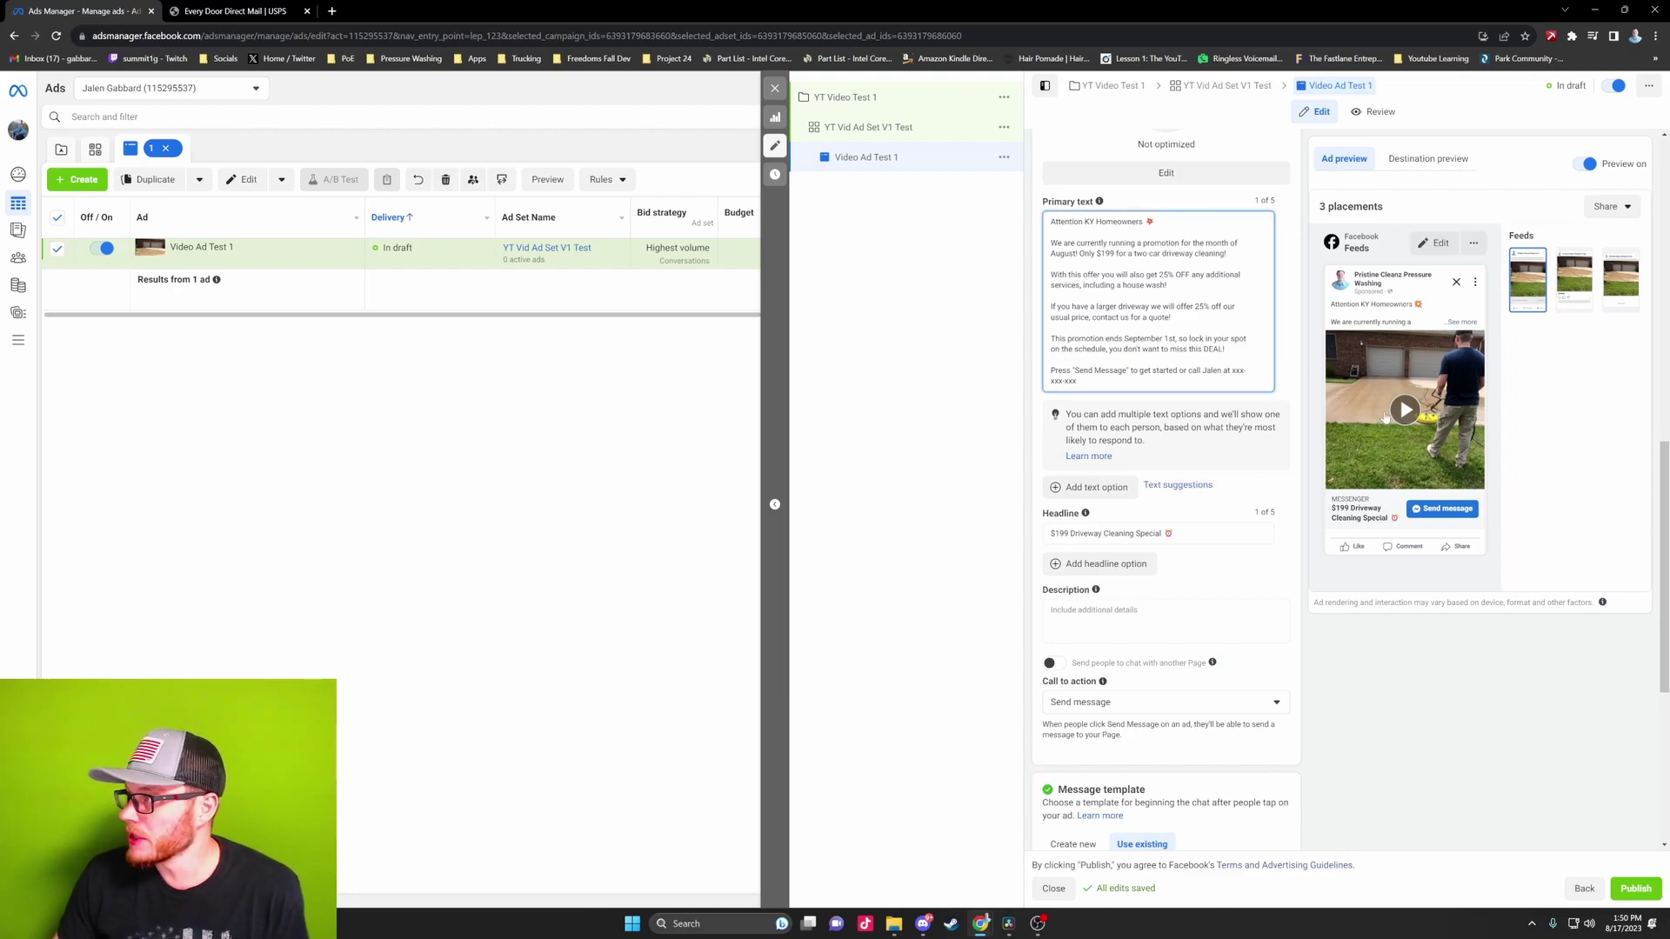
left_click_drag(1078, 381, 1050, 221)
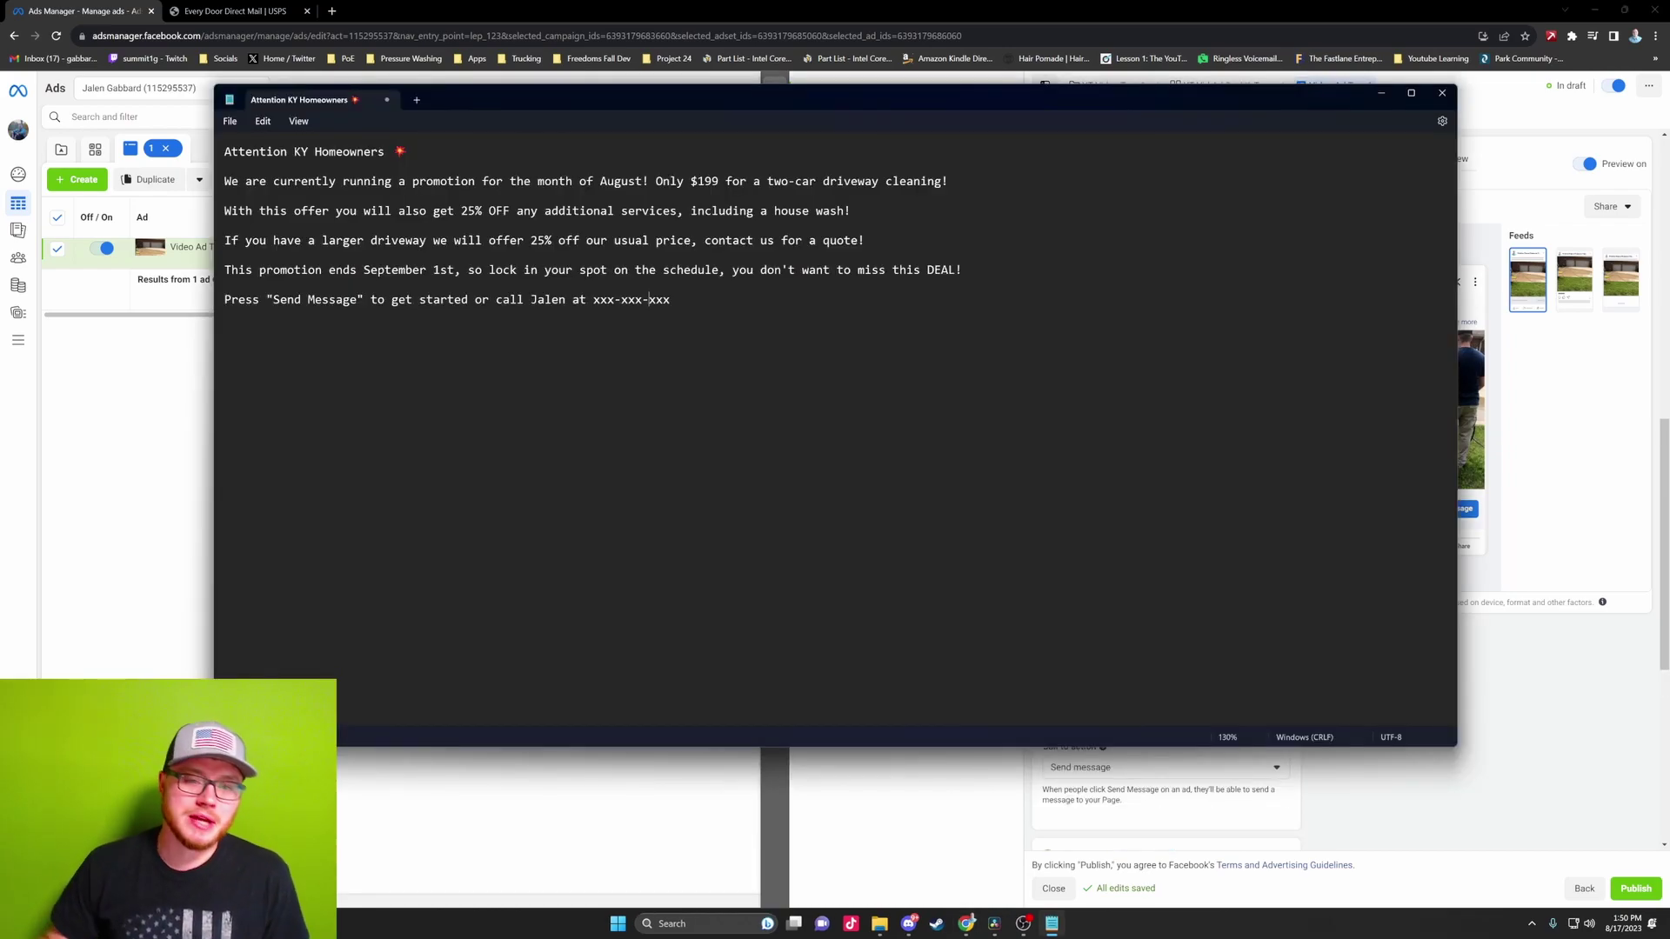
left_click_drag(279, 181, 942, 181)
left_click(938, 181)
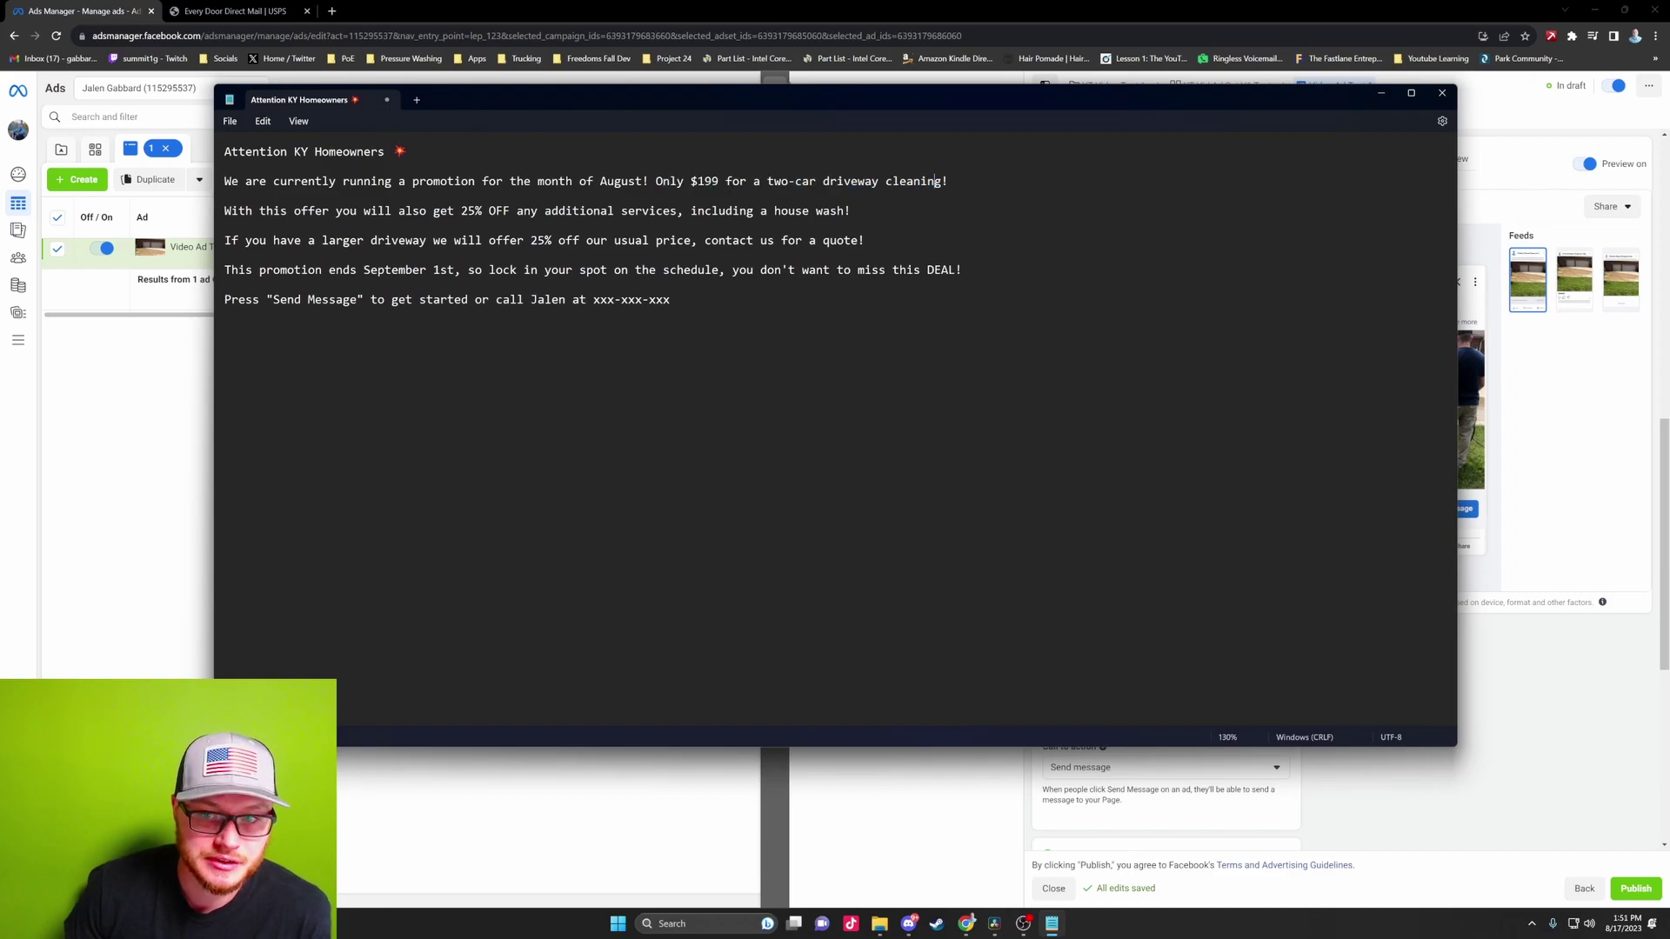
left_click_drag(224, 211, 851, 211)
left_click(851, 211)
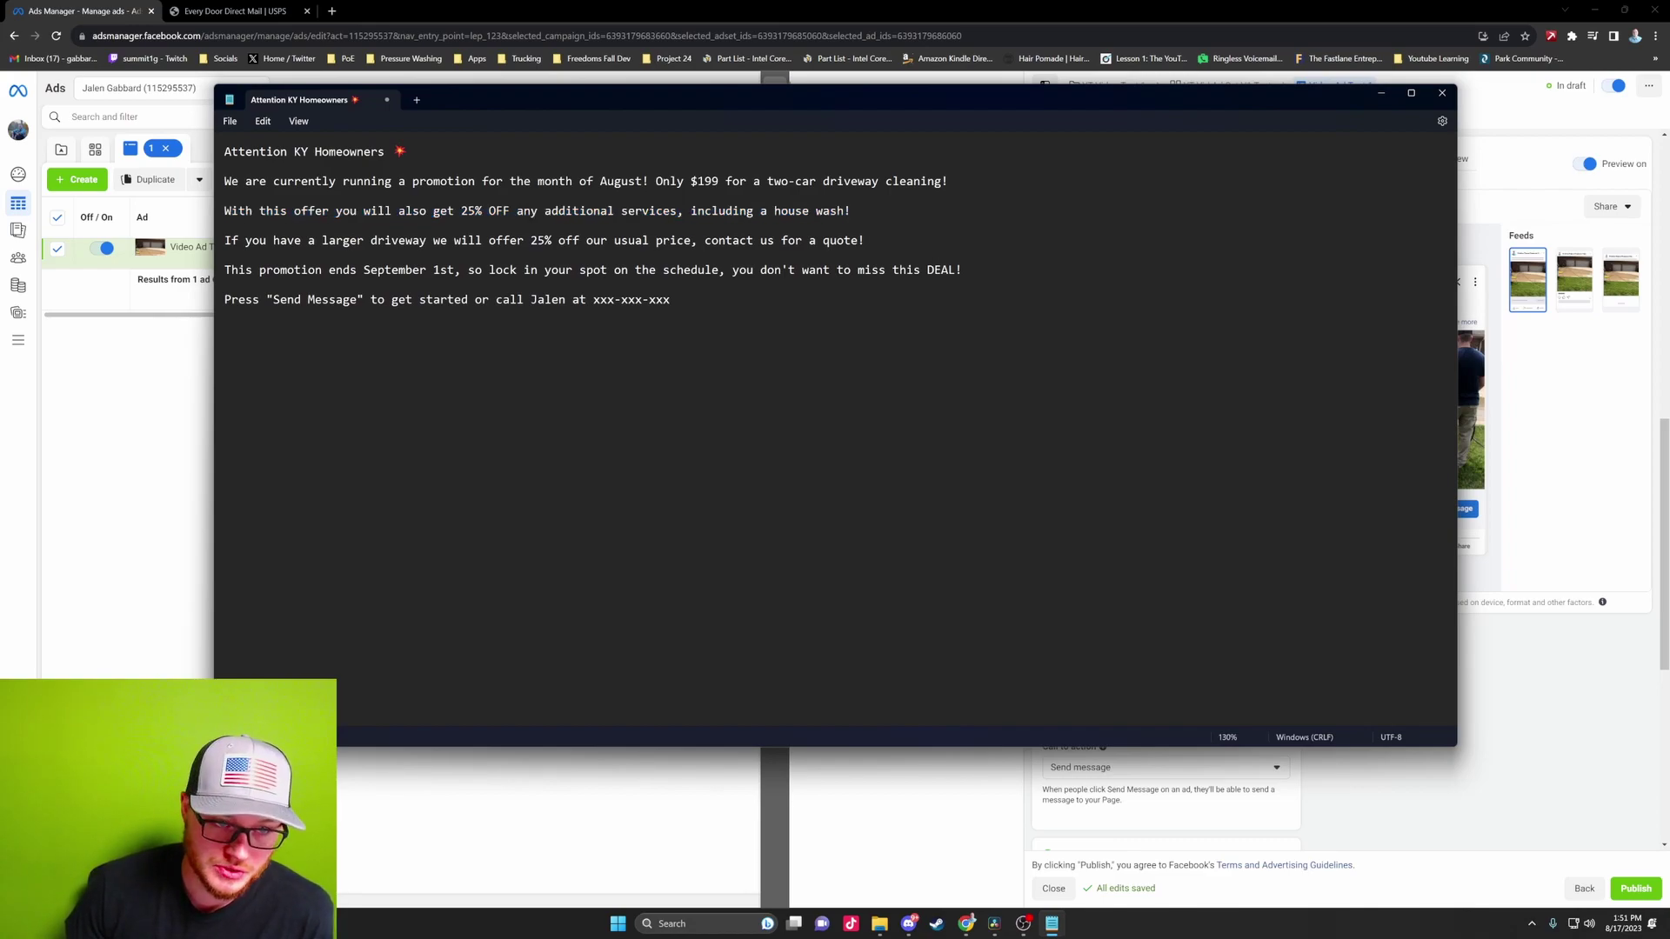
Read the Notepad lines on the larger-driveway discount, the promotion deadline and the closing call to action
left_click_drag(225, 240, 865, 240)
left_click(580, 240)
left_click(572, 240)
left_click(692, 240)
left_click(225, 226)
left_click_drag(226, 270, 602, 272)
left_click(224, 284)
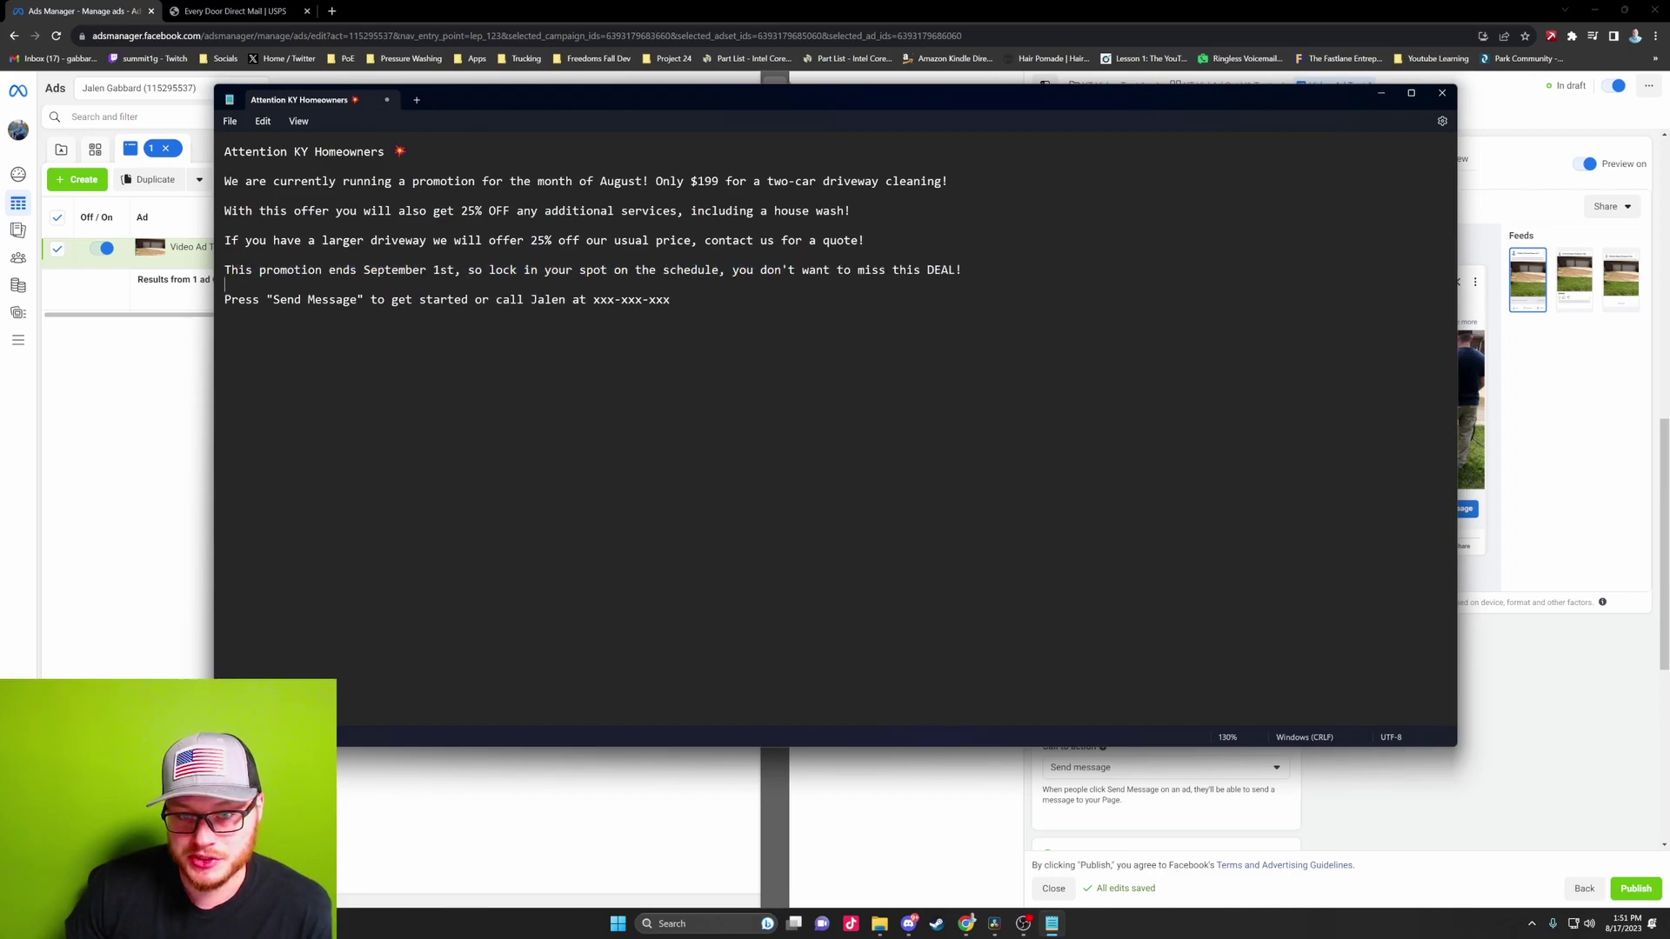
left_click_drag(764, 269, 948, 269)
left_click_drag(238, 299, 483, 299)
Add the missing x to the phone number placeholder in Notepad and close the file without saving
left_click(670, 311)
type("x")
left_click(1442, 92)
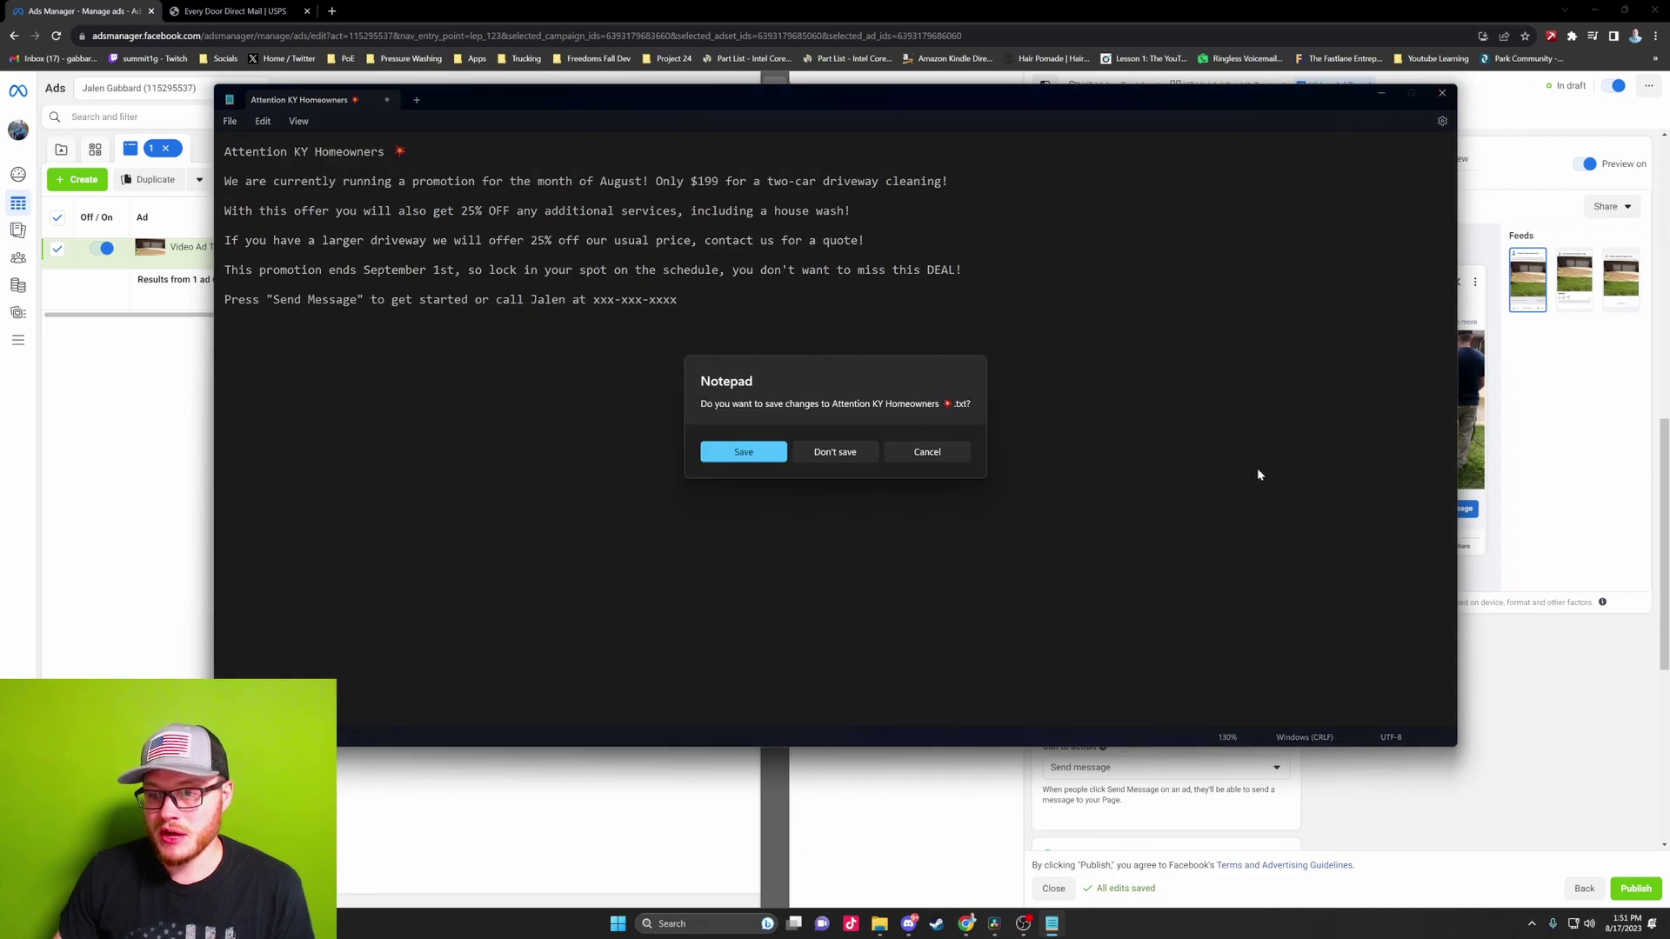
left_click(832, 453)
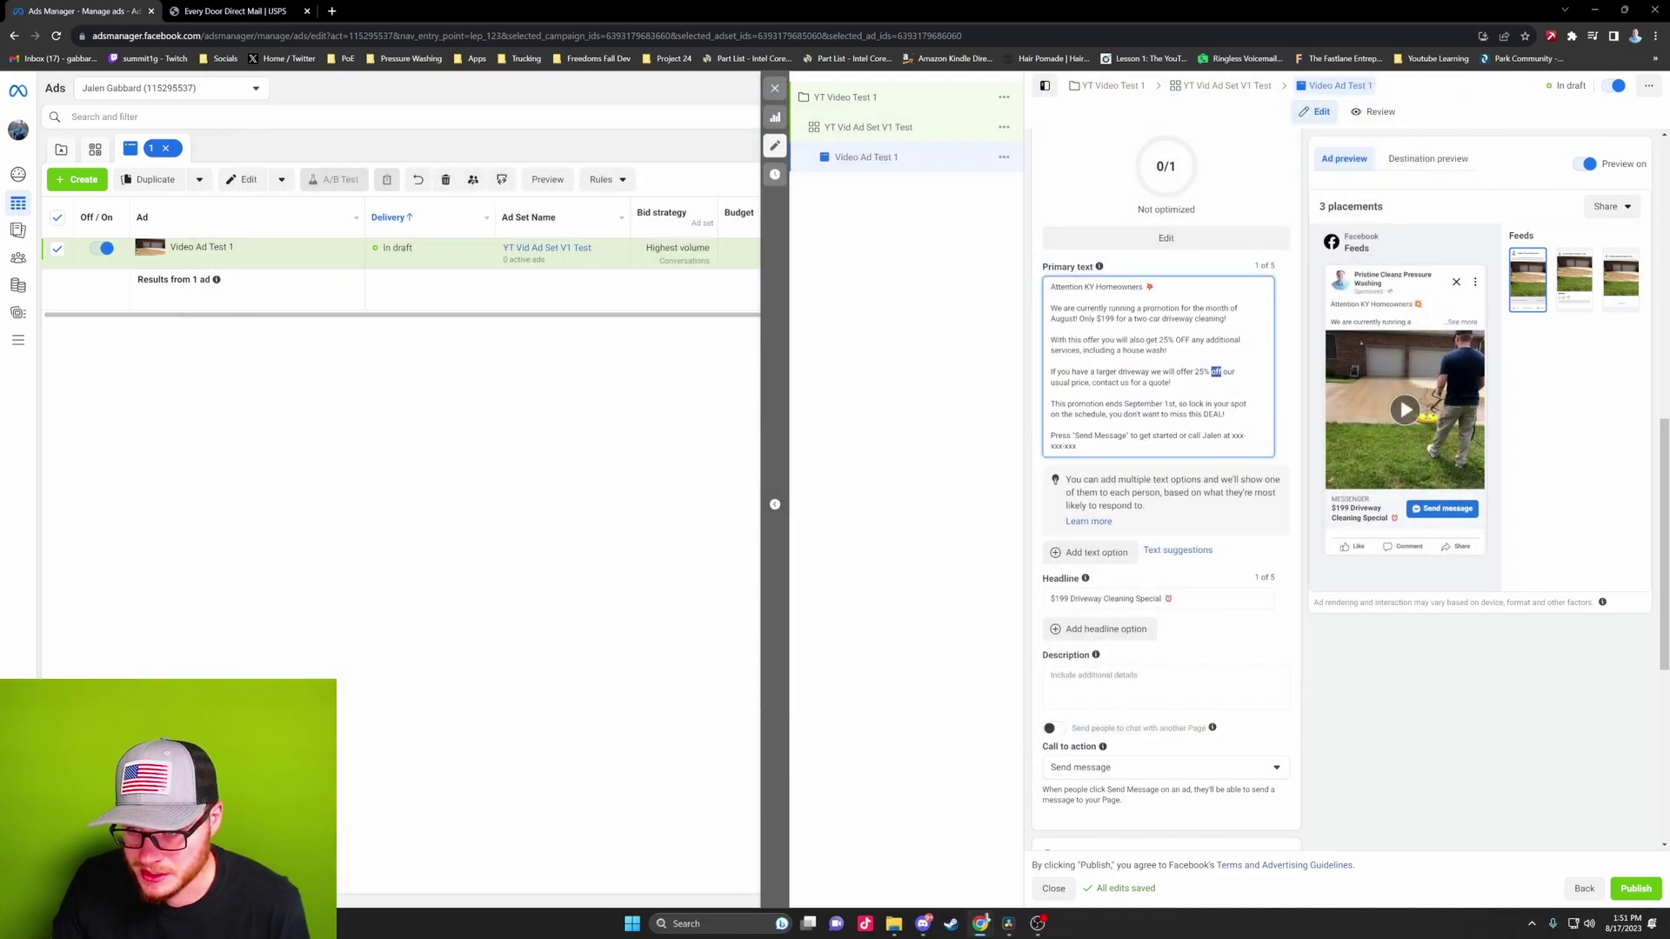
In the ad's primary text, capitalize "OFF" in the larger-driveway line and complete the phone placeholder's last group as xxxx
type("OFF")
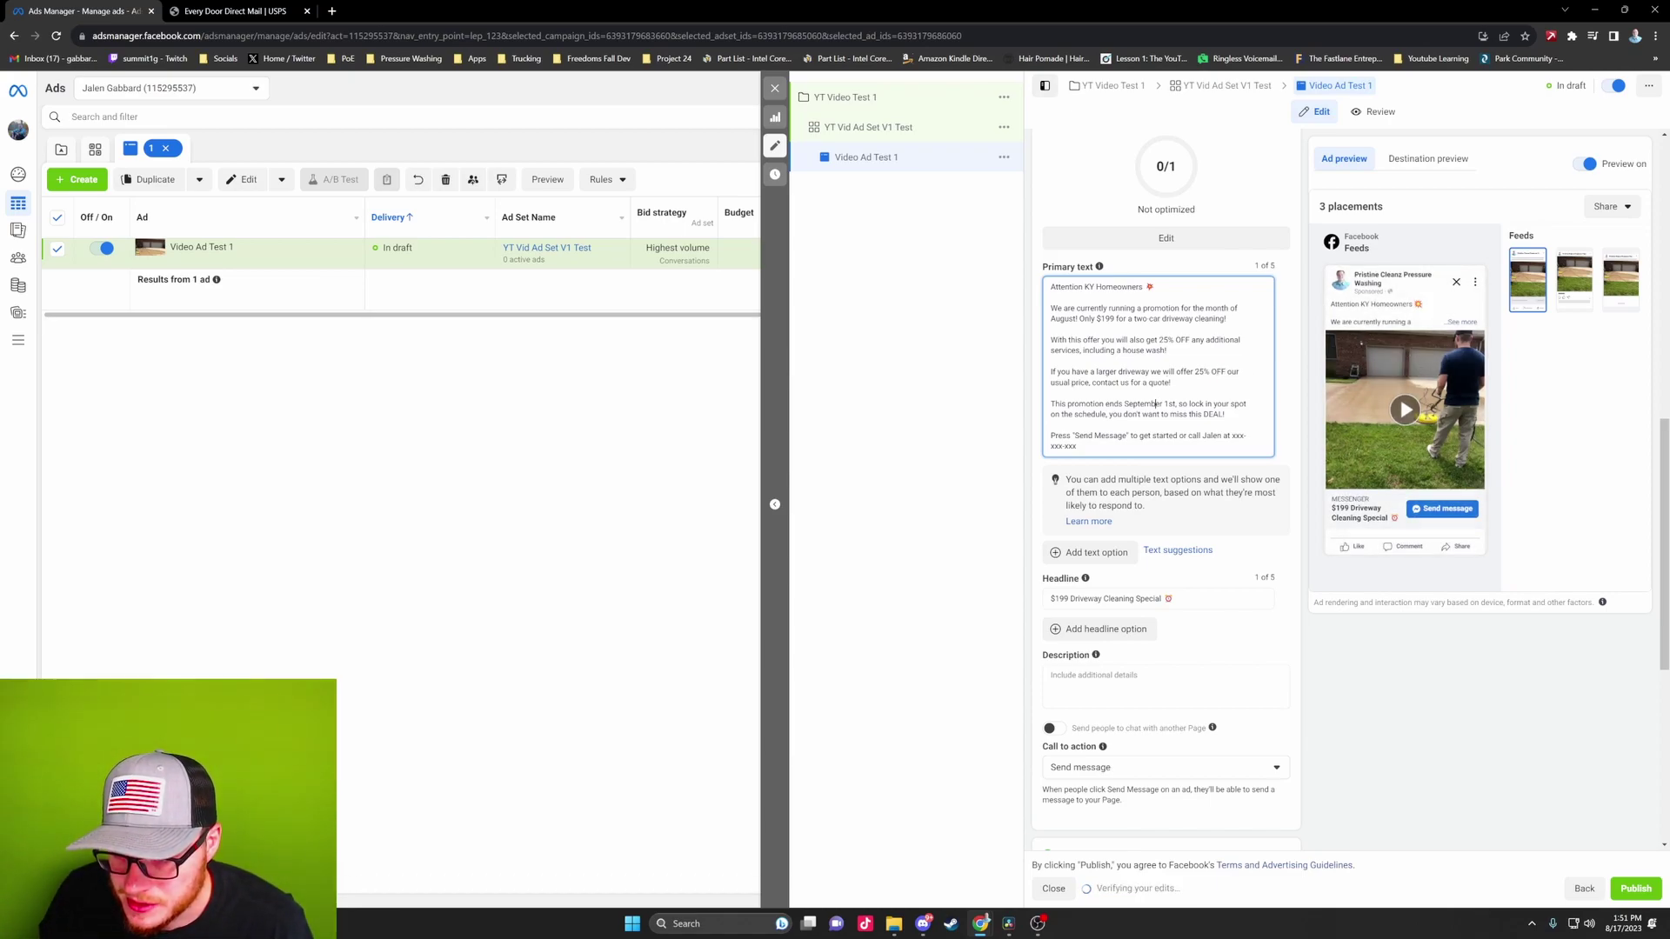
type("x")
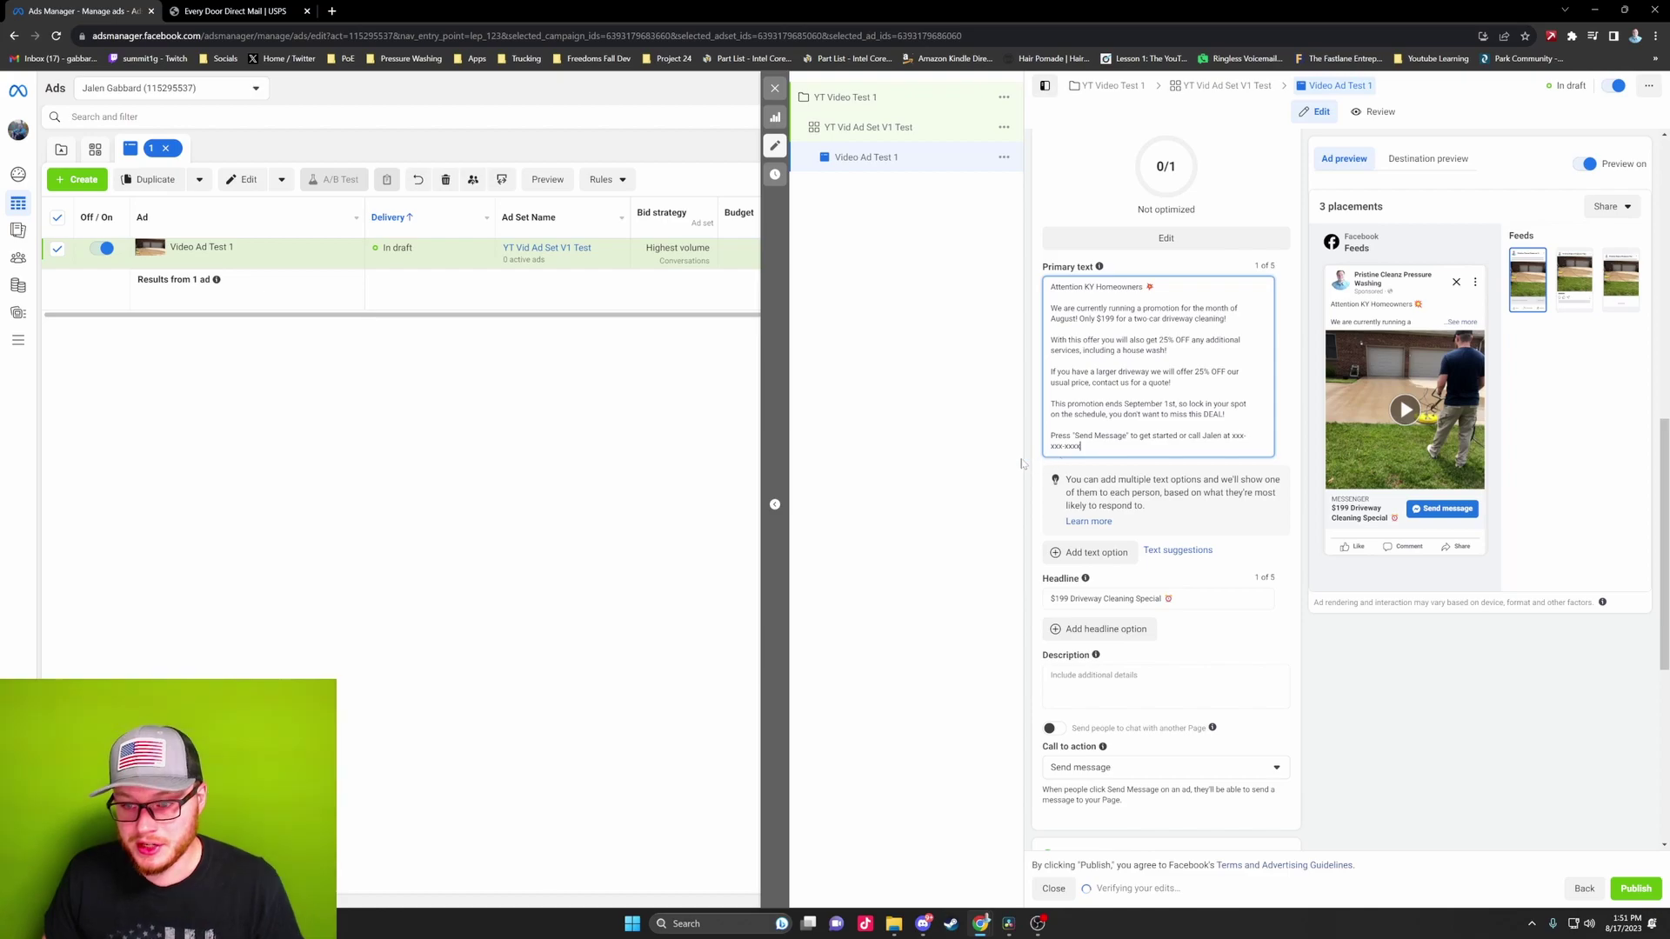
left_click(1050, 292)
left_click_drag(1084, 447, 1049, 287)
left_click(1198, 329)
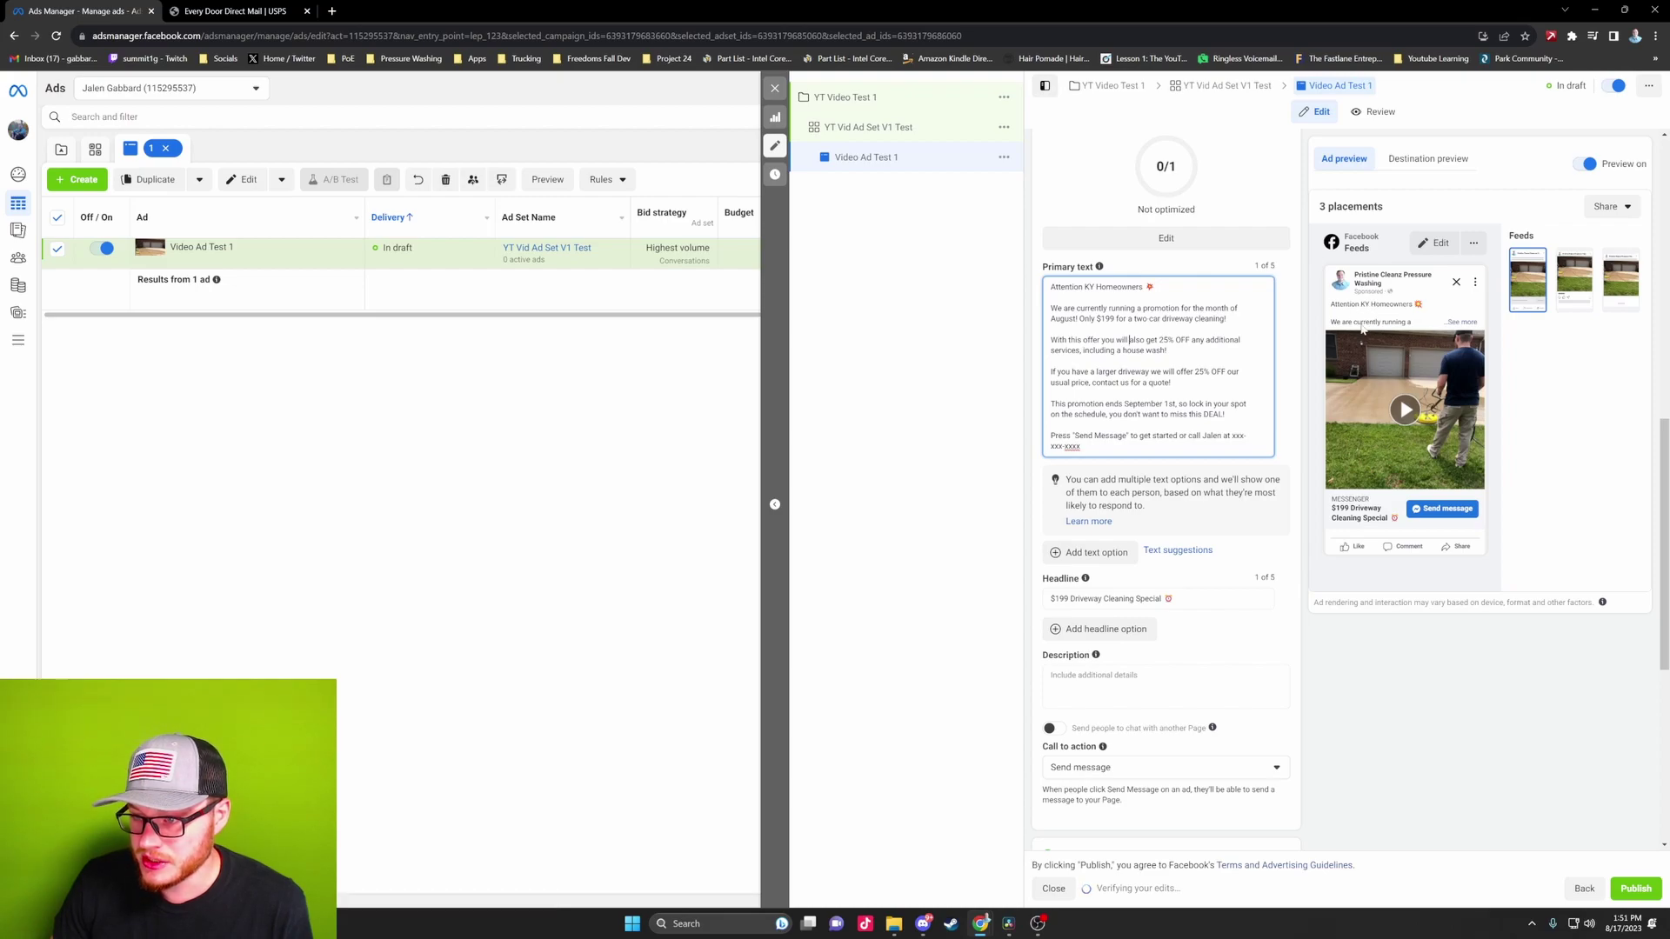
Remove the "Attention KY Homeowners" line with its emoji and the blank line below it from the primary text
scroll(1085, 401, "up", 2)
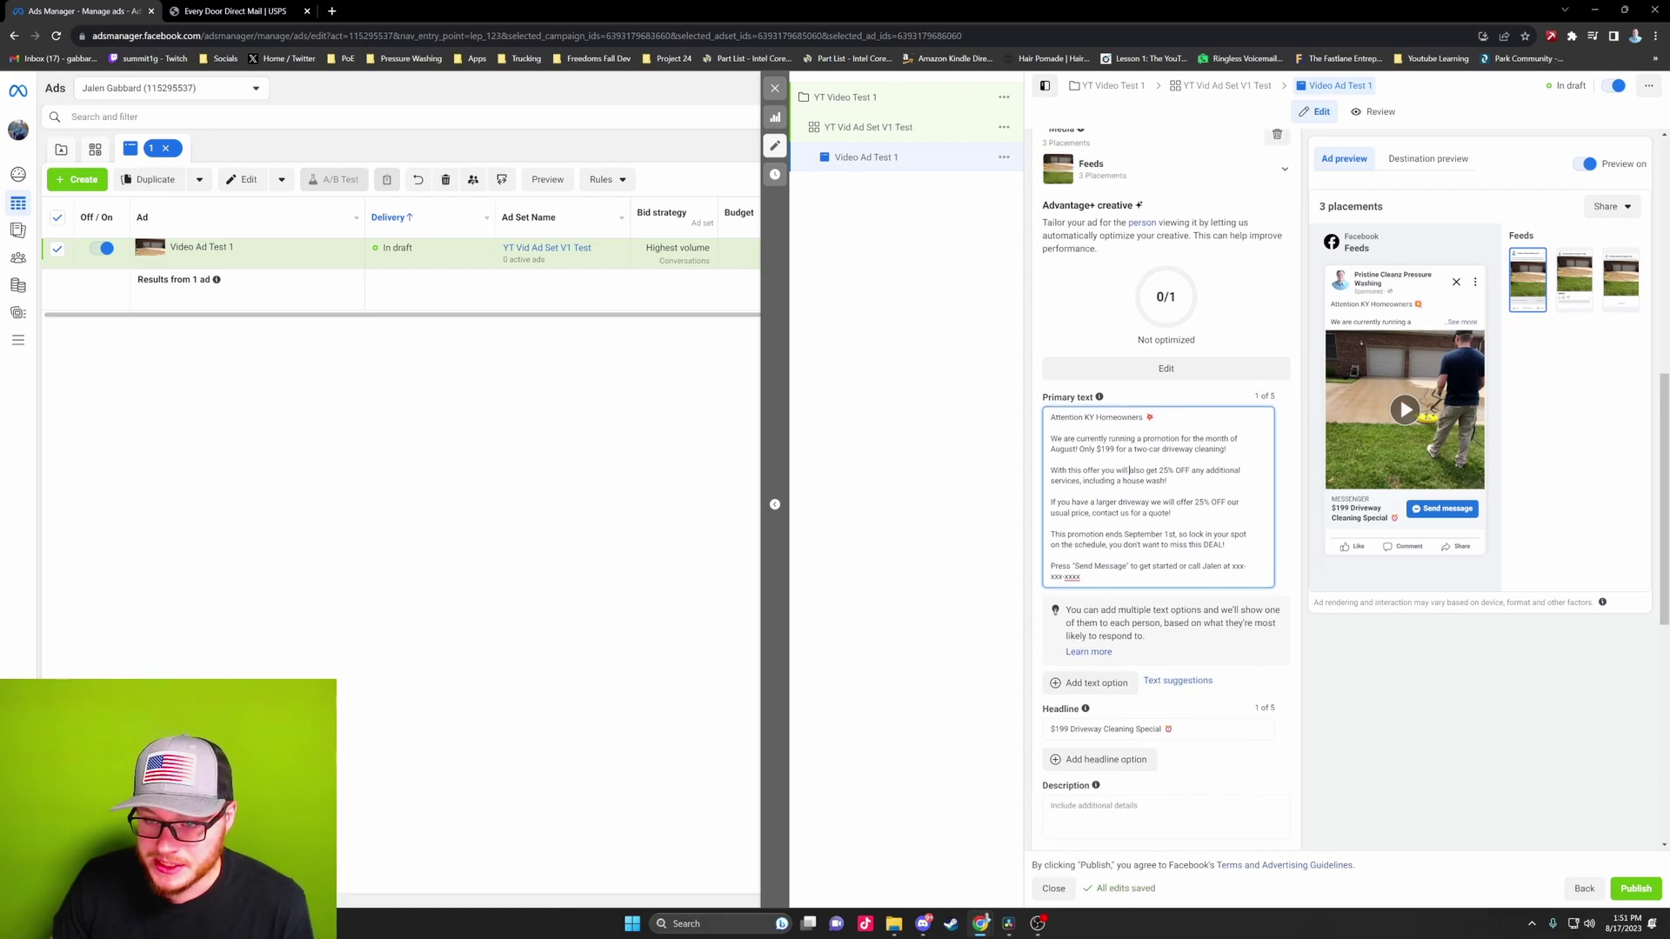
left_click_drag(1156, 418, 1052, 426)
key("Delete")
key("Delete")
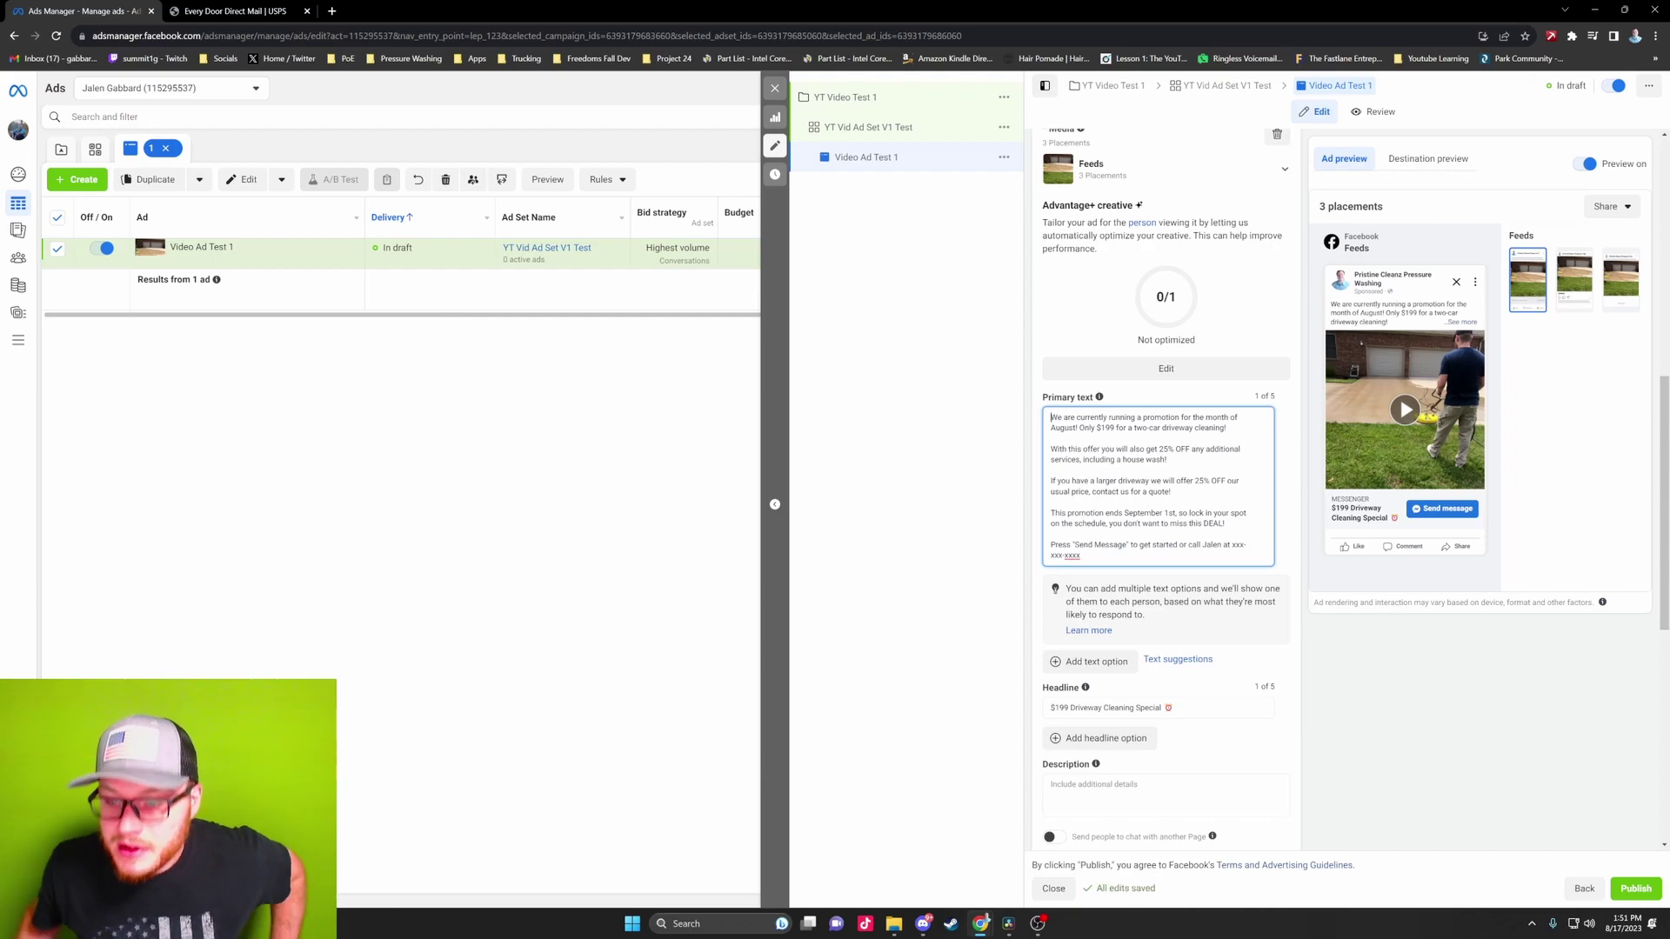
Insert an alarm clock emoji at the start of the primary text, before "We are currently running a promotion"
left_click(1227, 428)
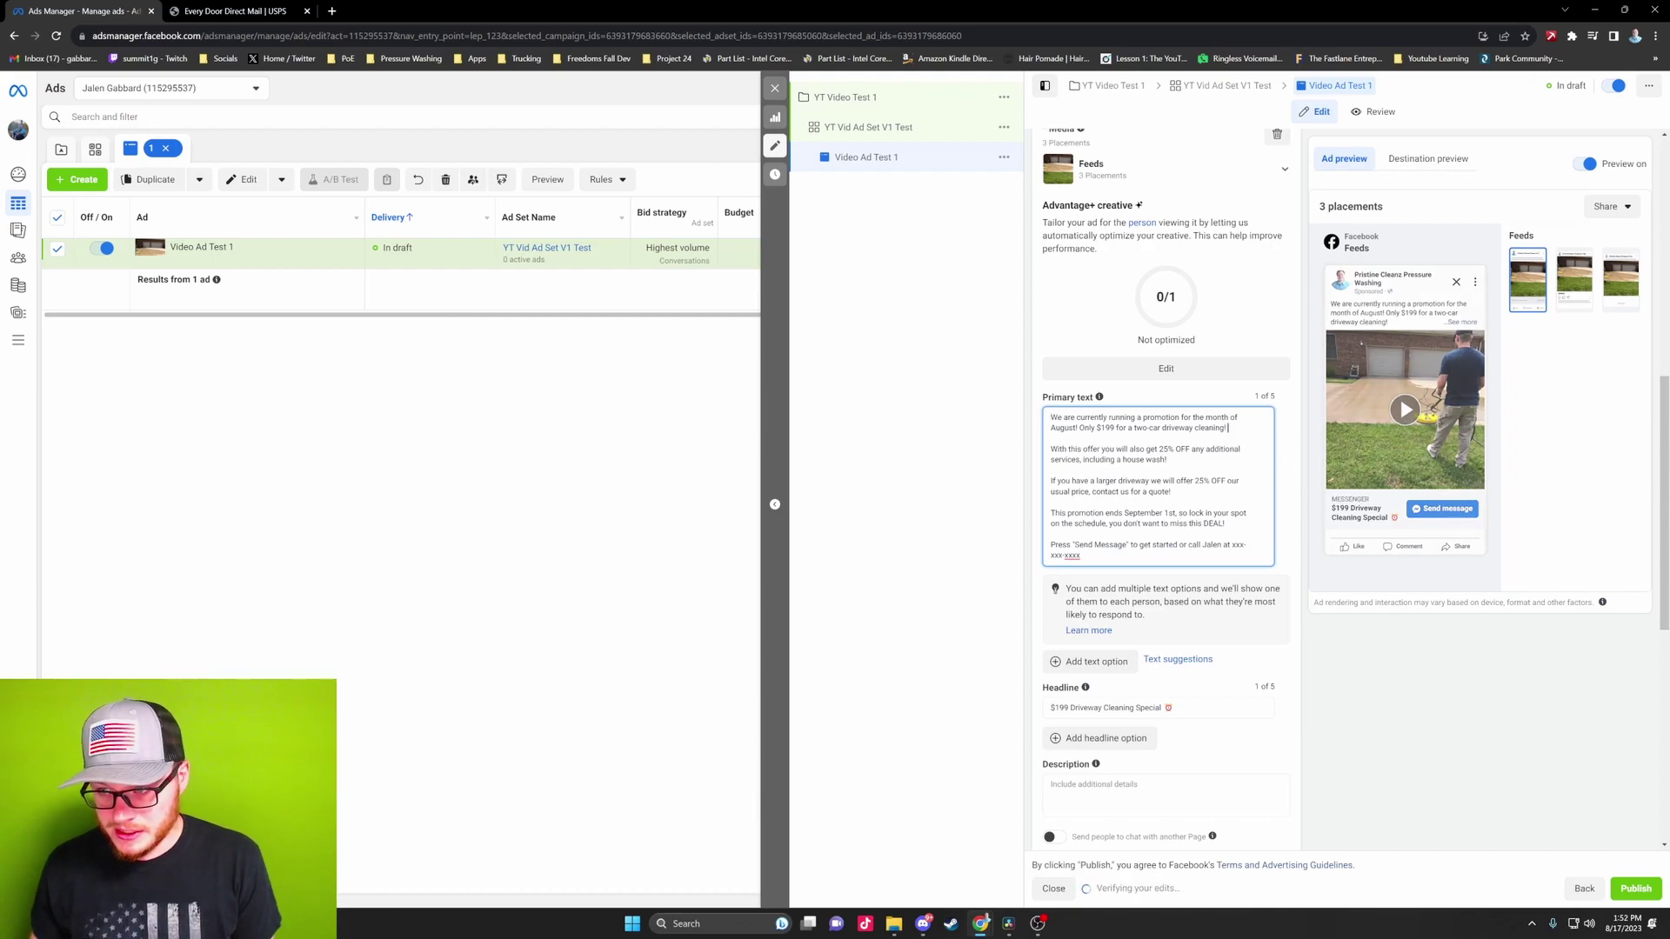
left_click(1051, 418)
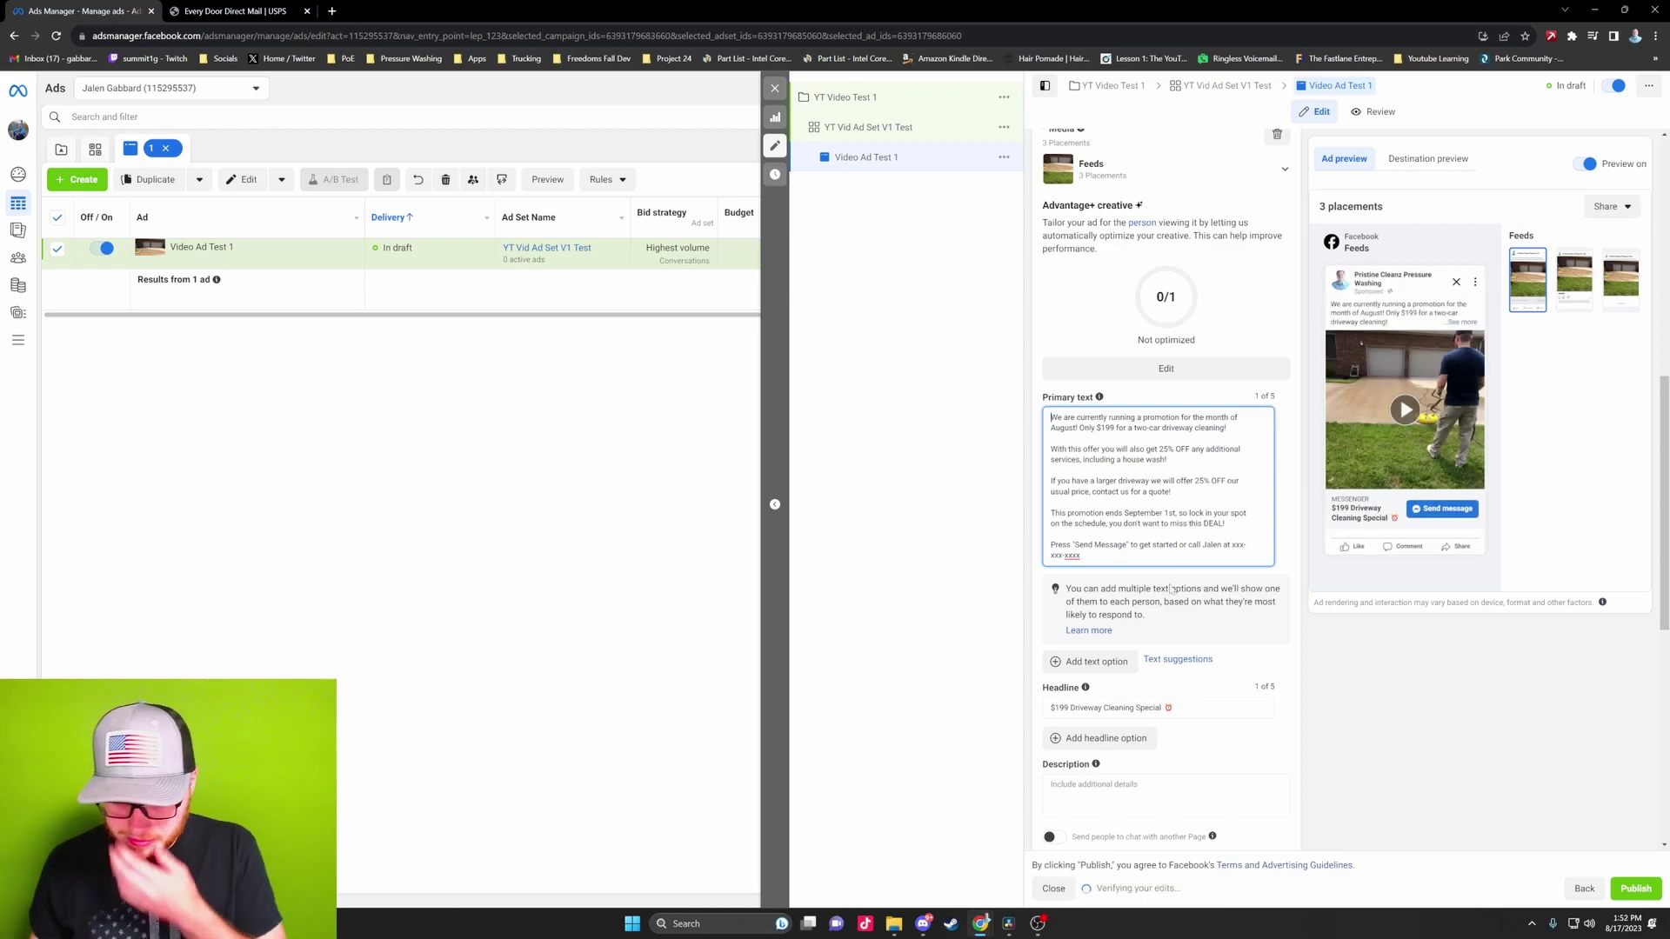
right_click(1051, 419)
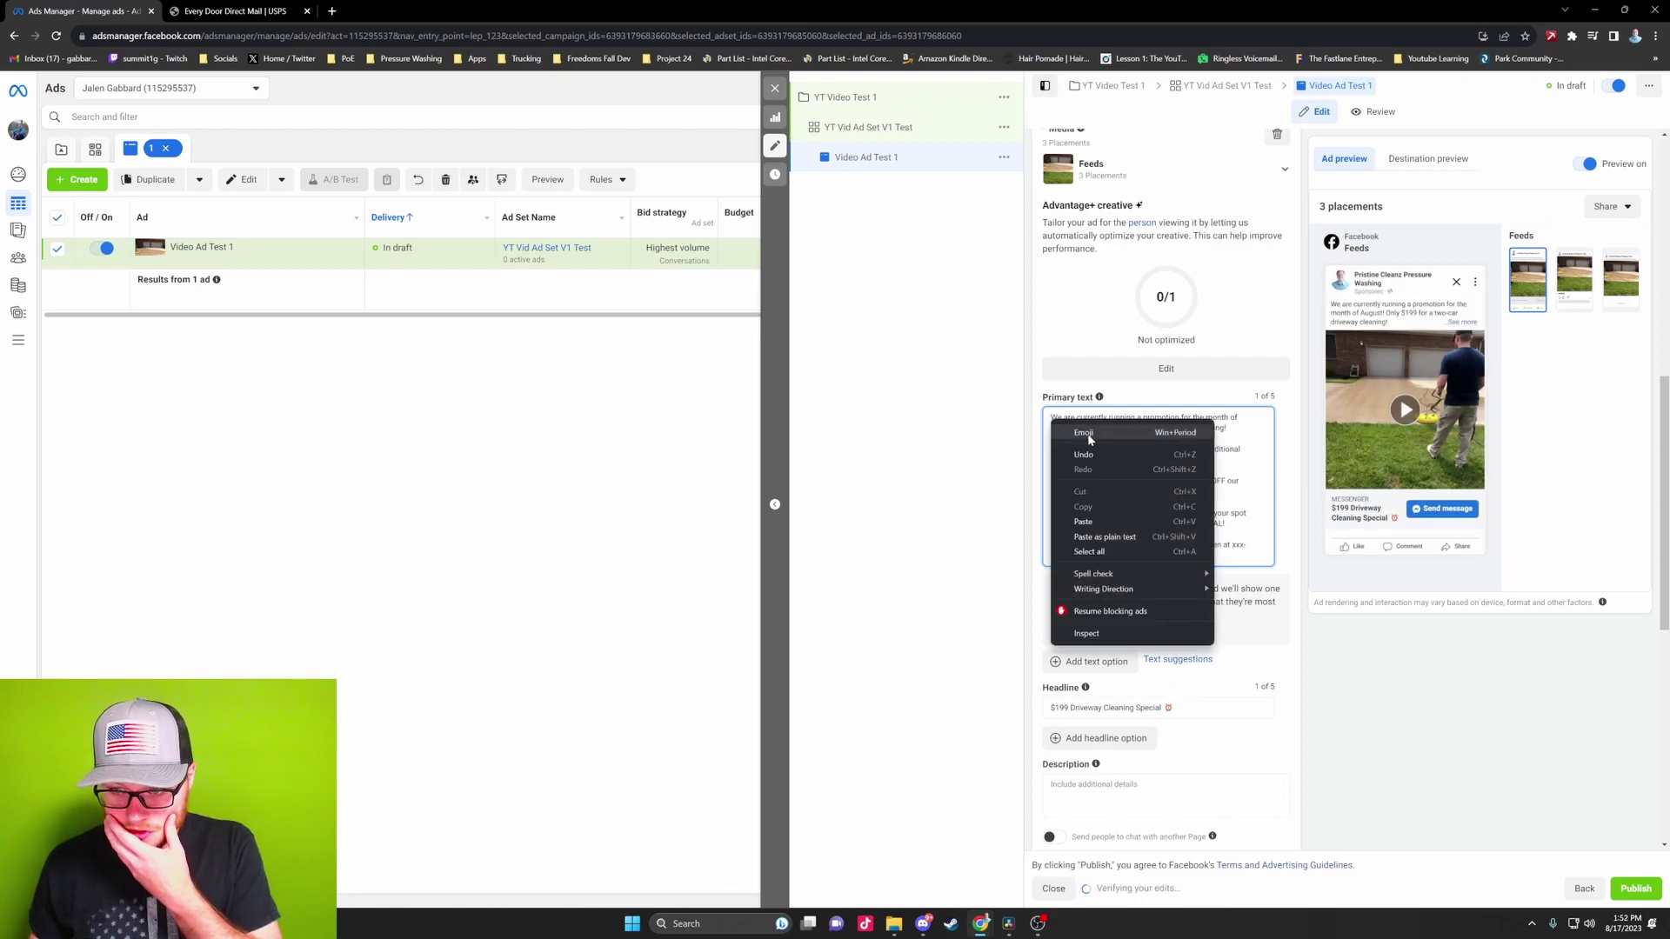
left_click(1089, 433)
left_click(1114, 561)
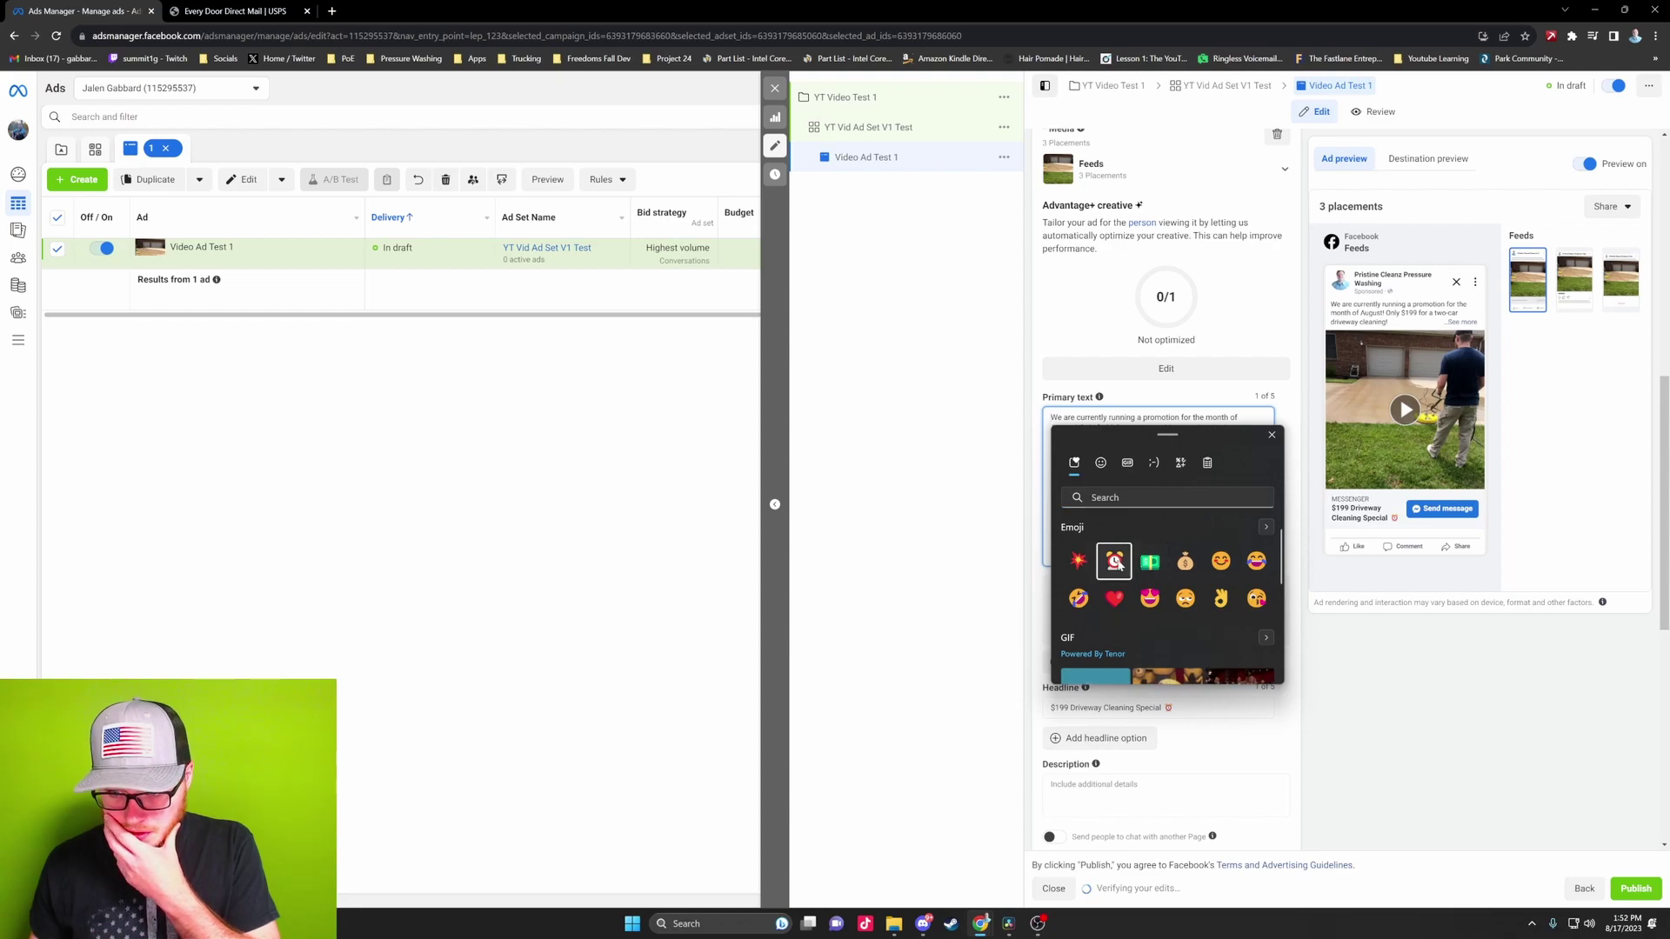
key("Escape")
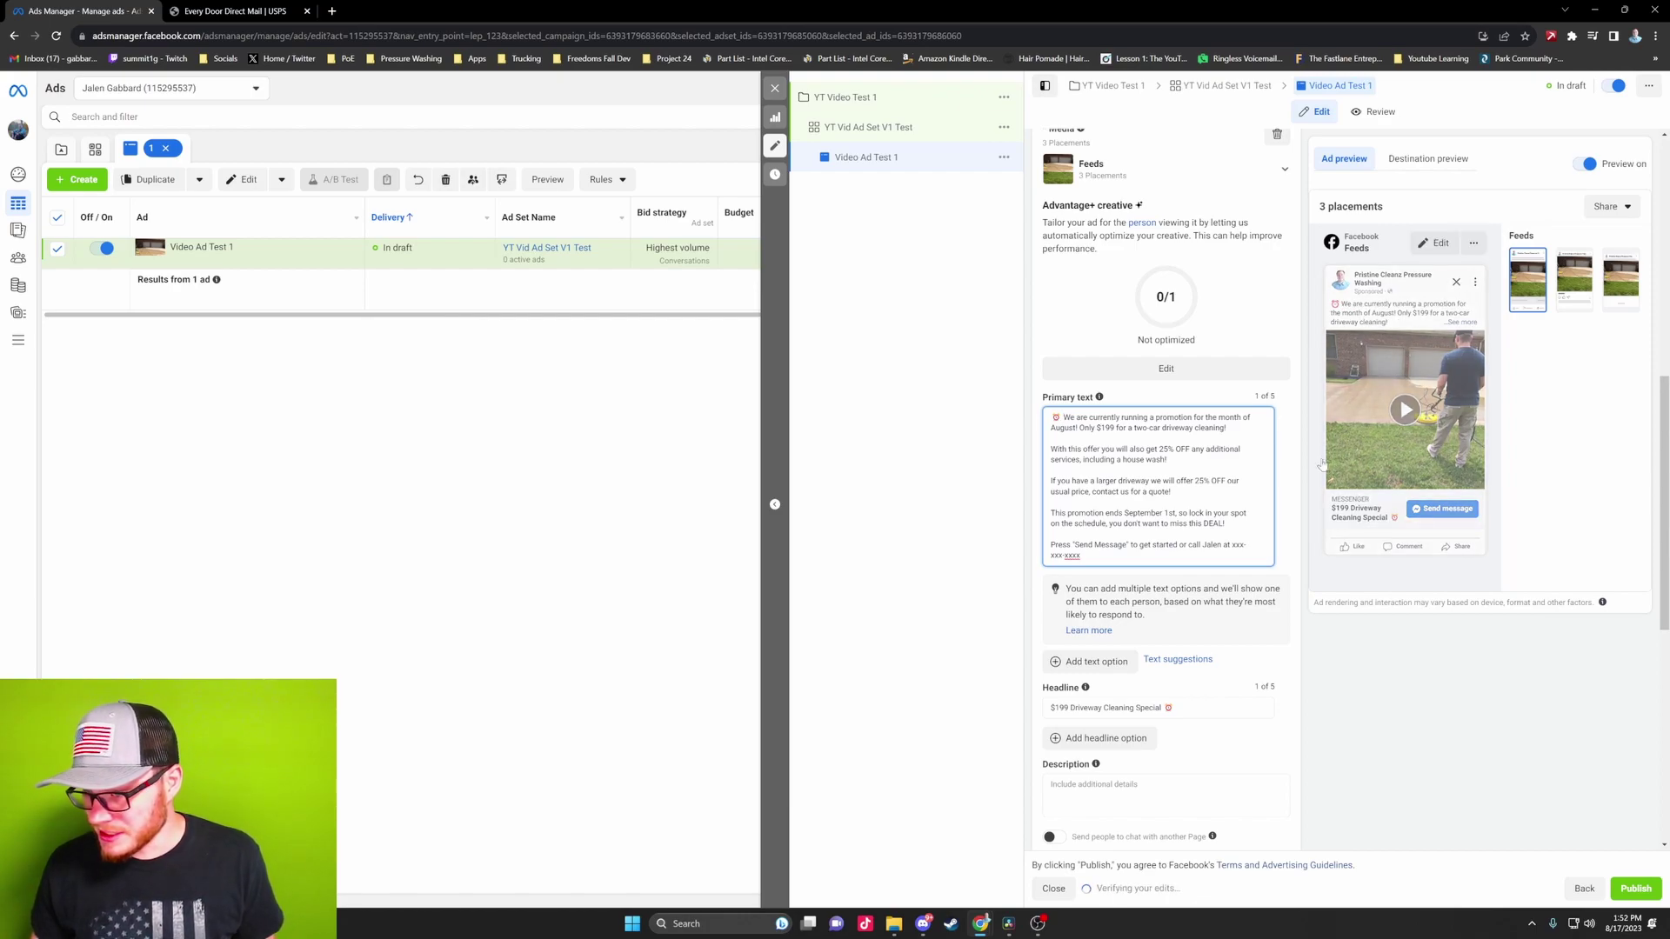
left_click(1377, 677)
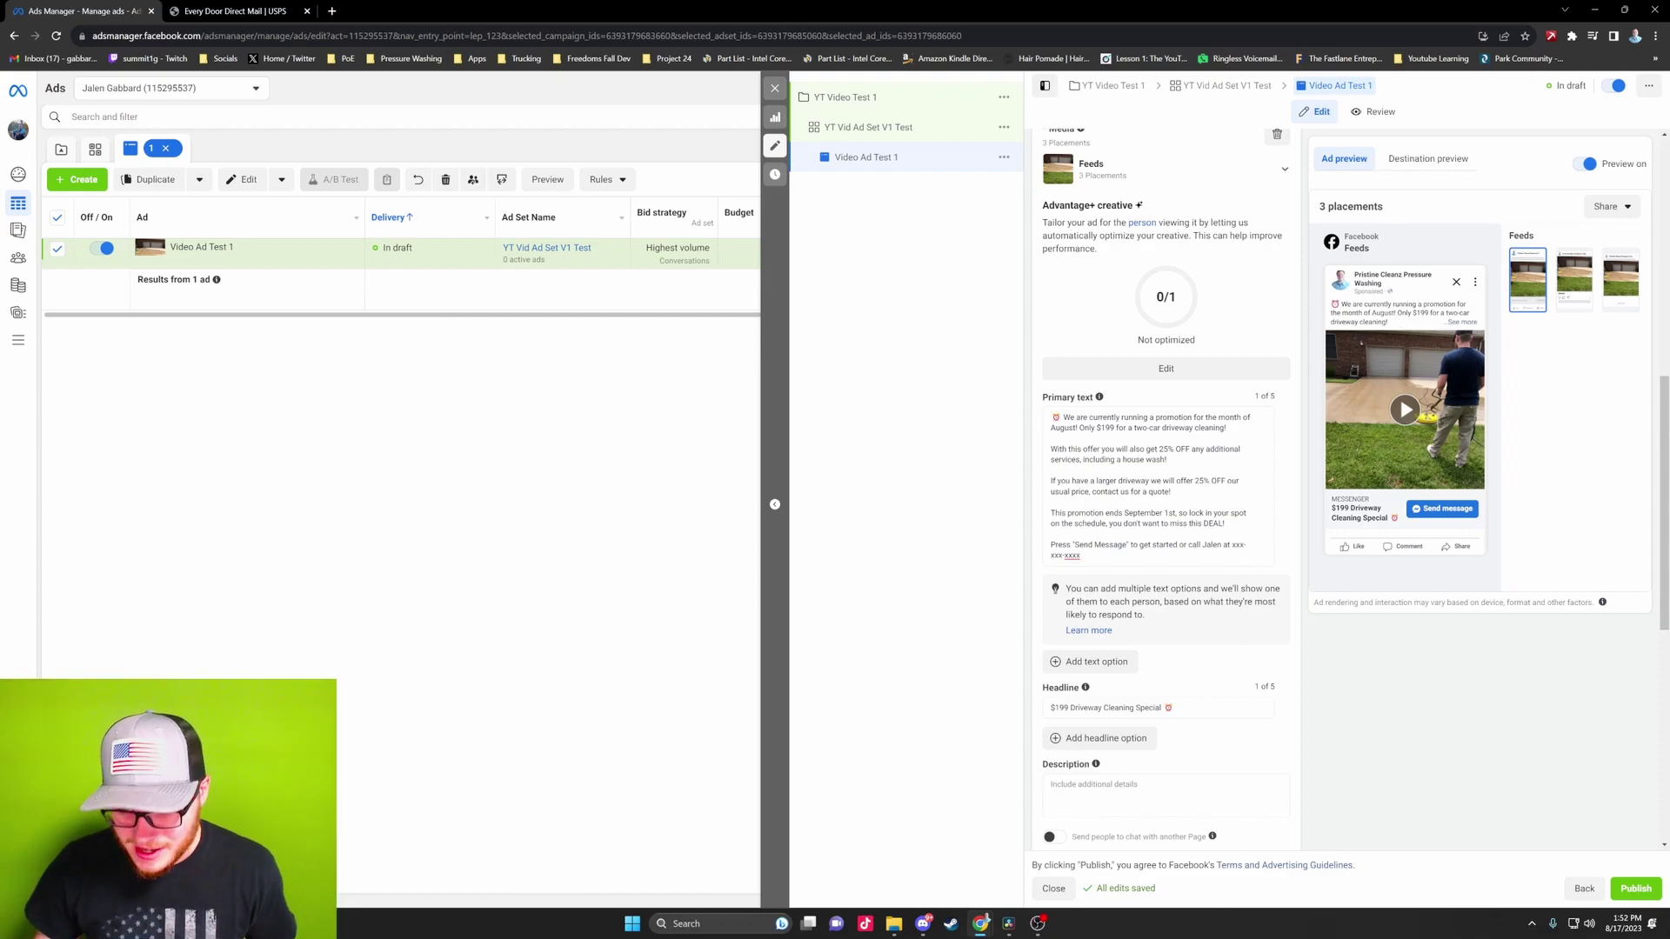
Review the ad's headline, call to action, message template, tracking settings and creative
left_click(1177, 708)
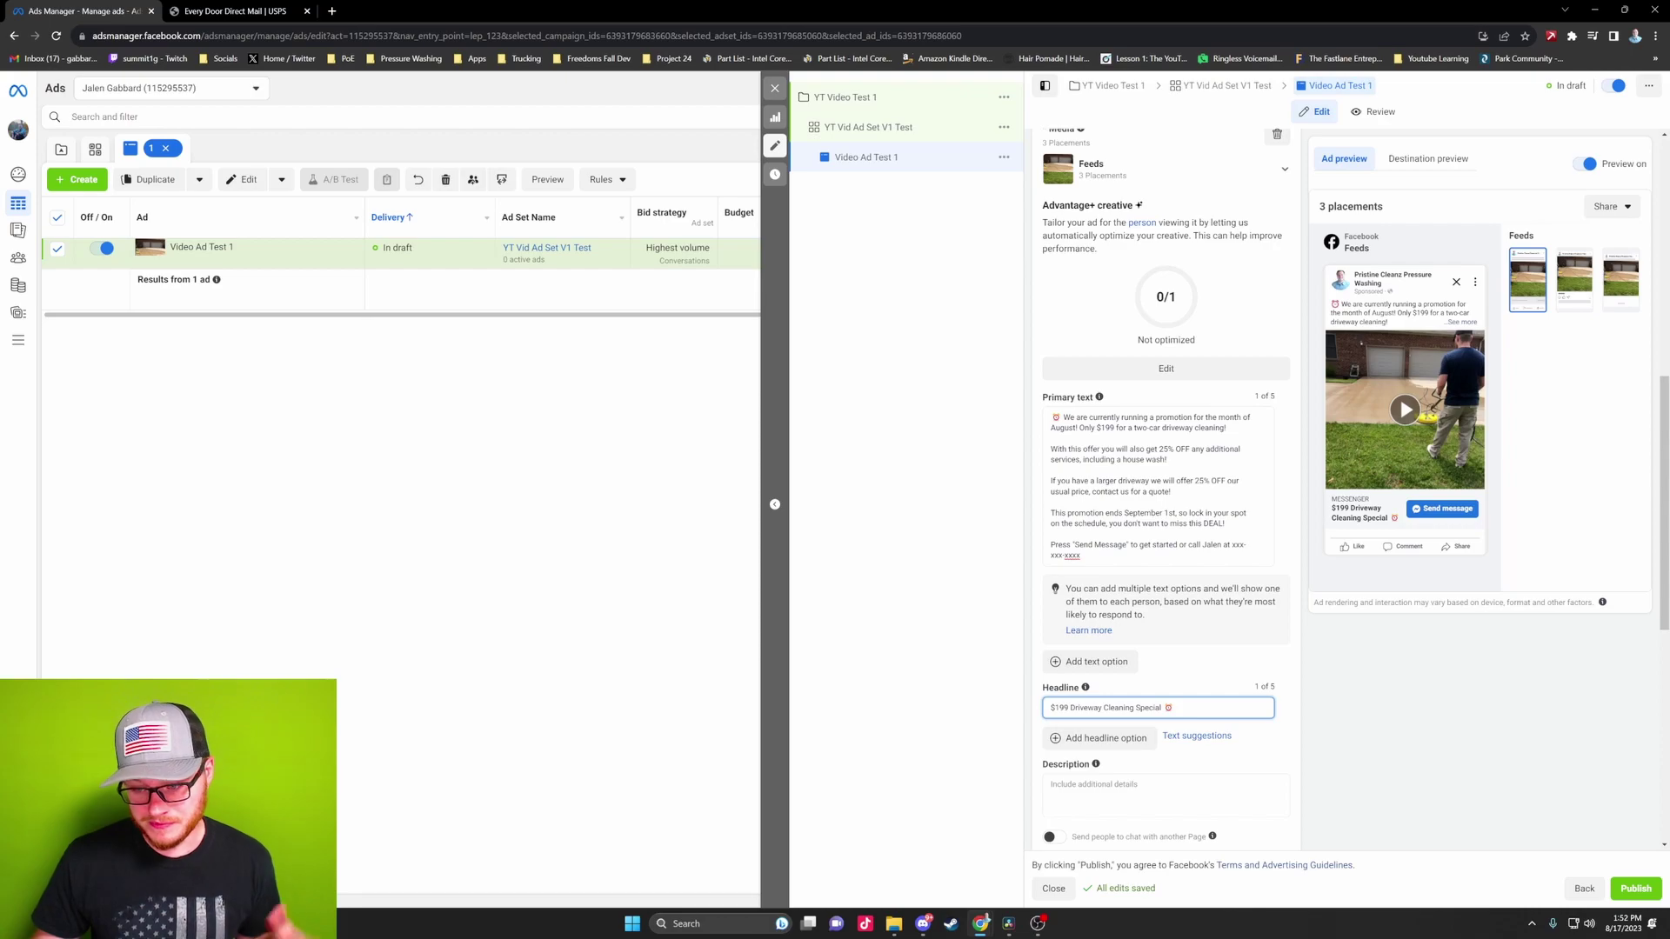
left_click(1289, 665)
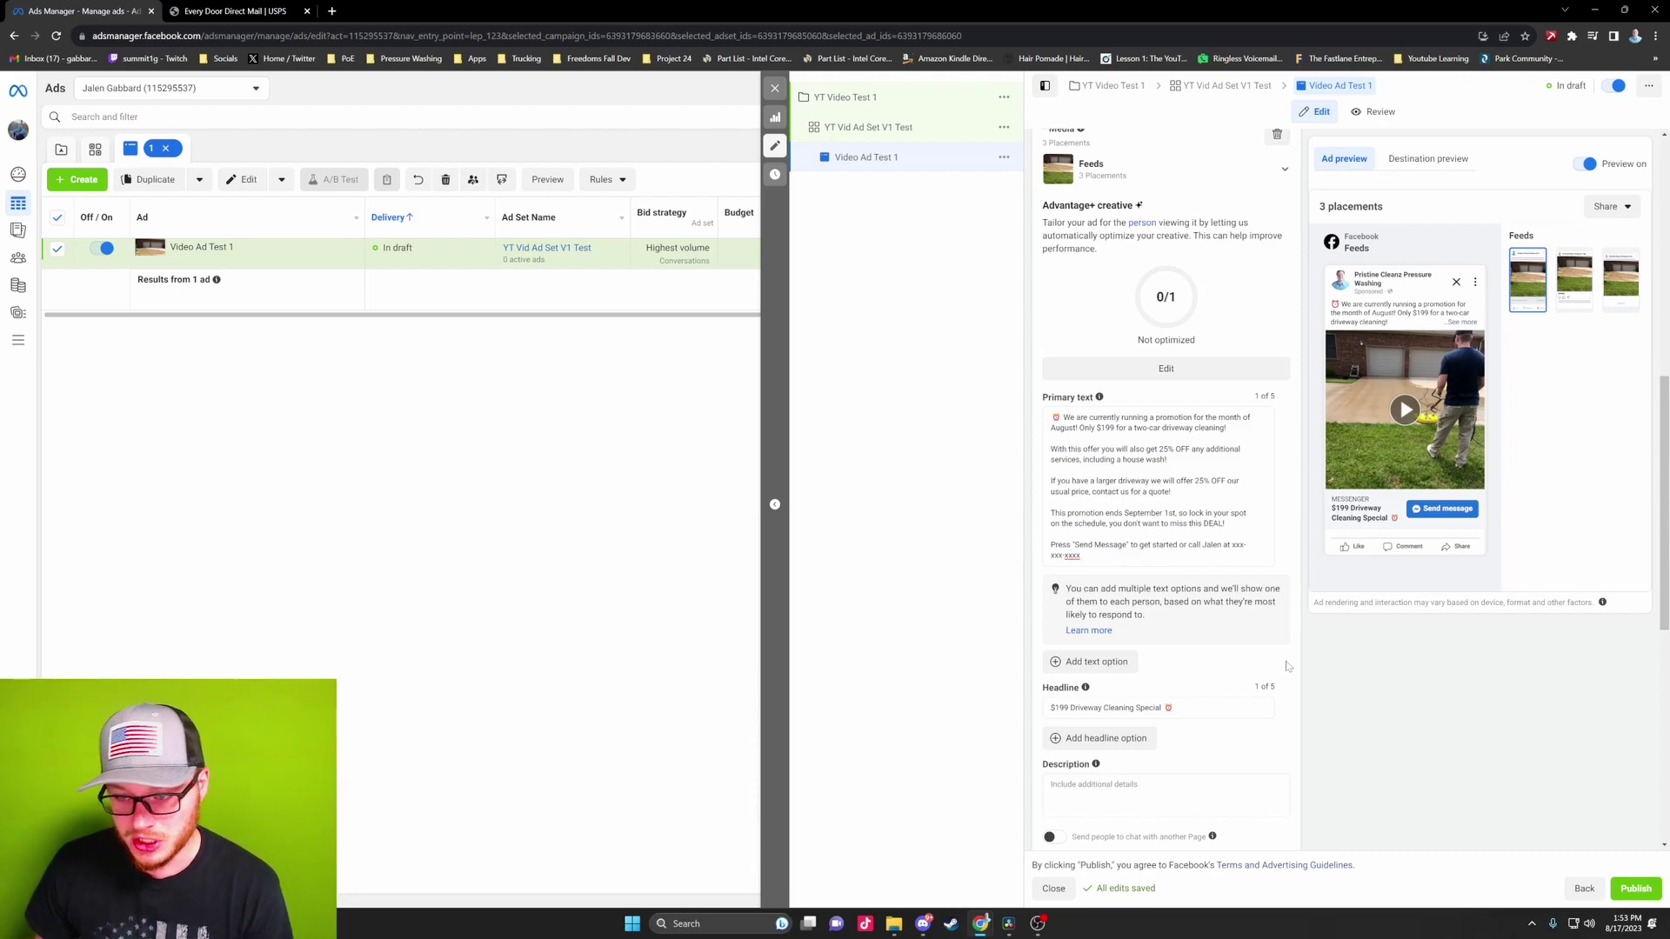
scroll(1284, 667, "down", 2)
scroll(1288, 648, "down", 2)
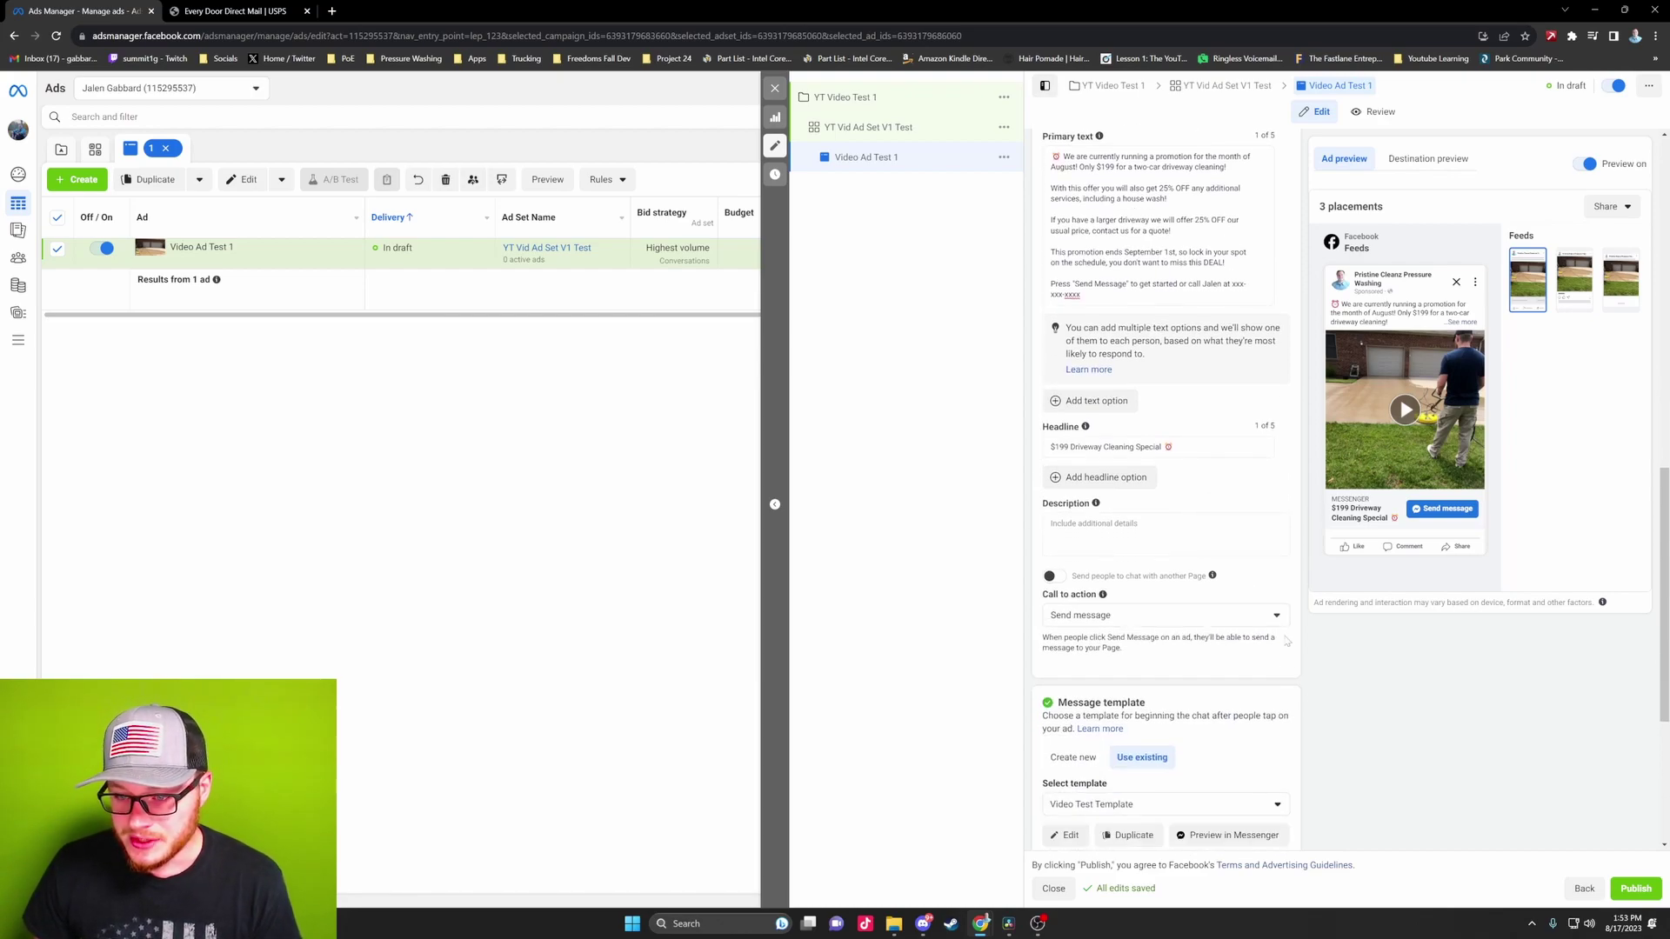
scroll(1165, 487, "down", 5)
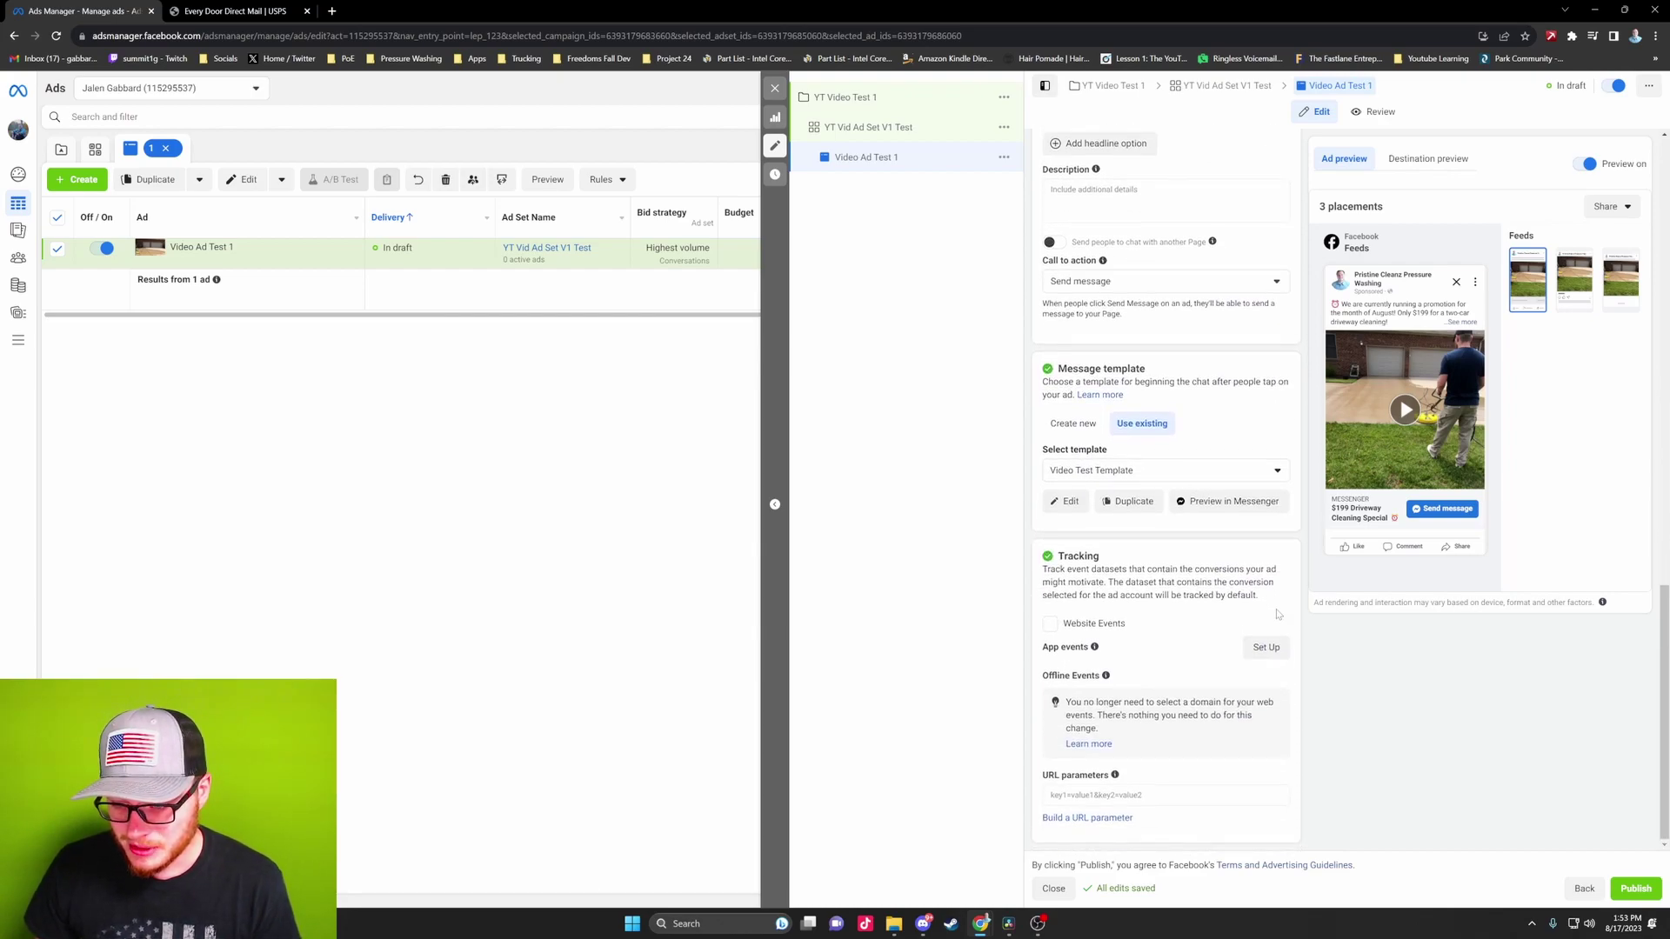
scroll(1288, 664, "up", 10)
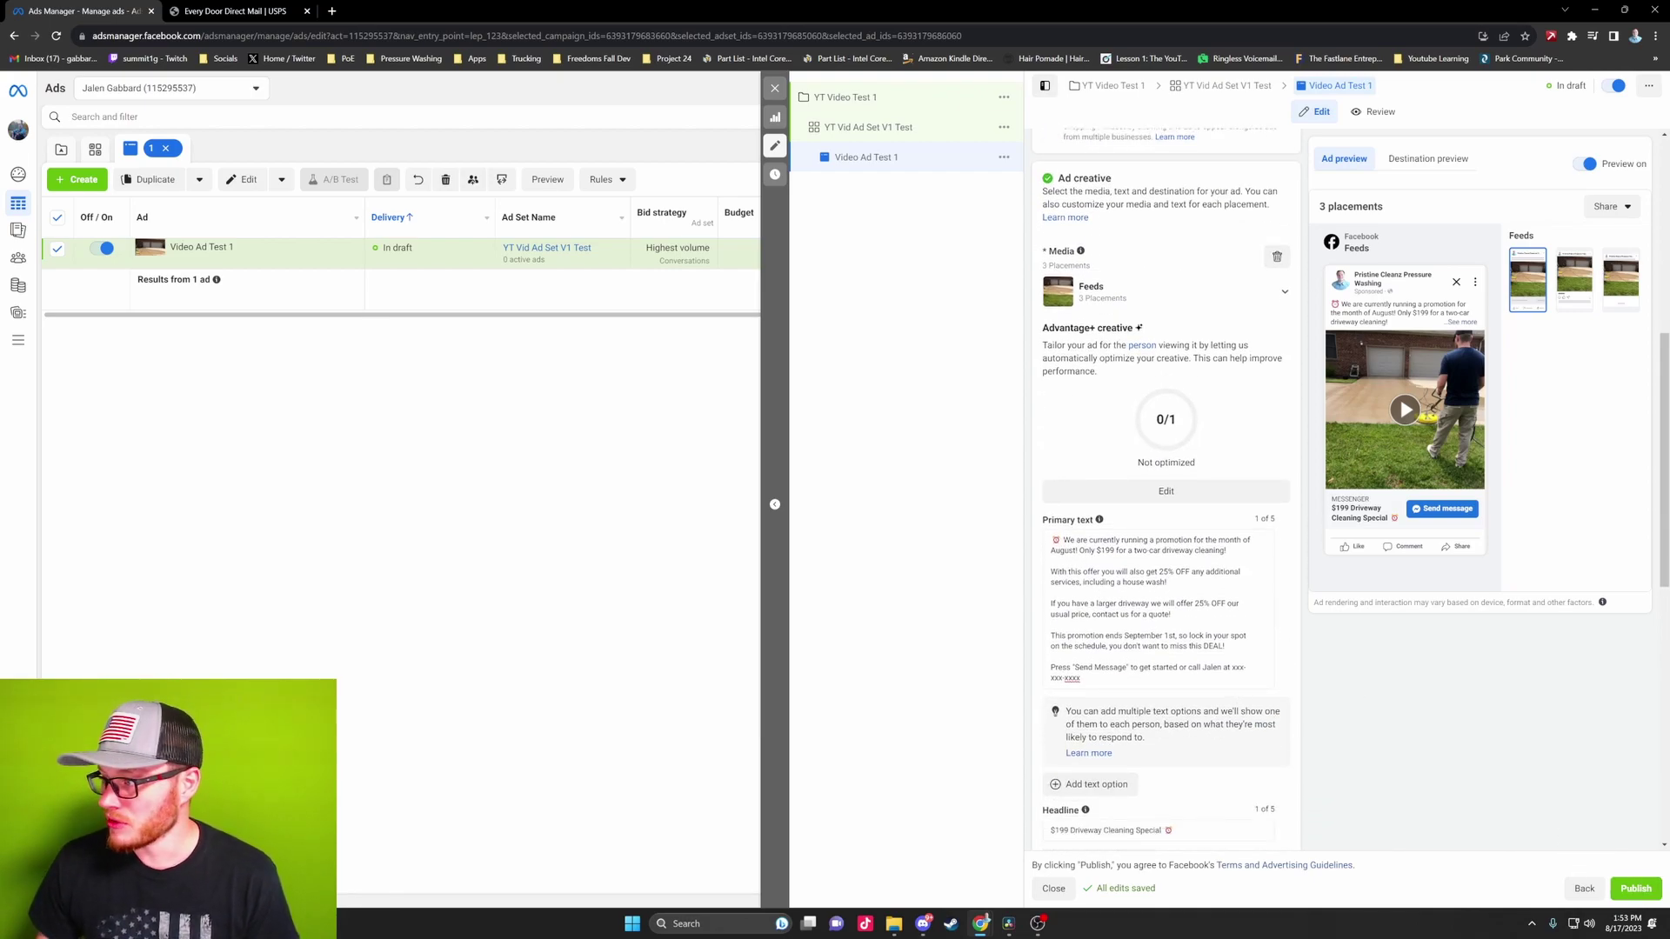
scroll(1285, 656, "down", 5)
scroll(1284, 655, "up", 2)
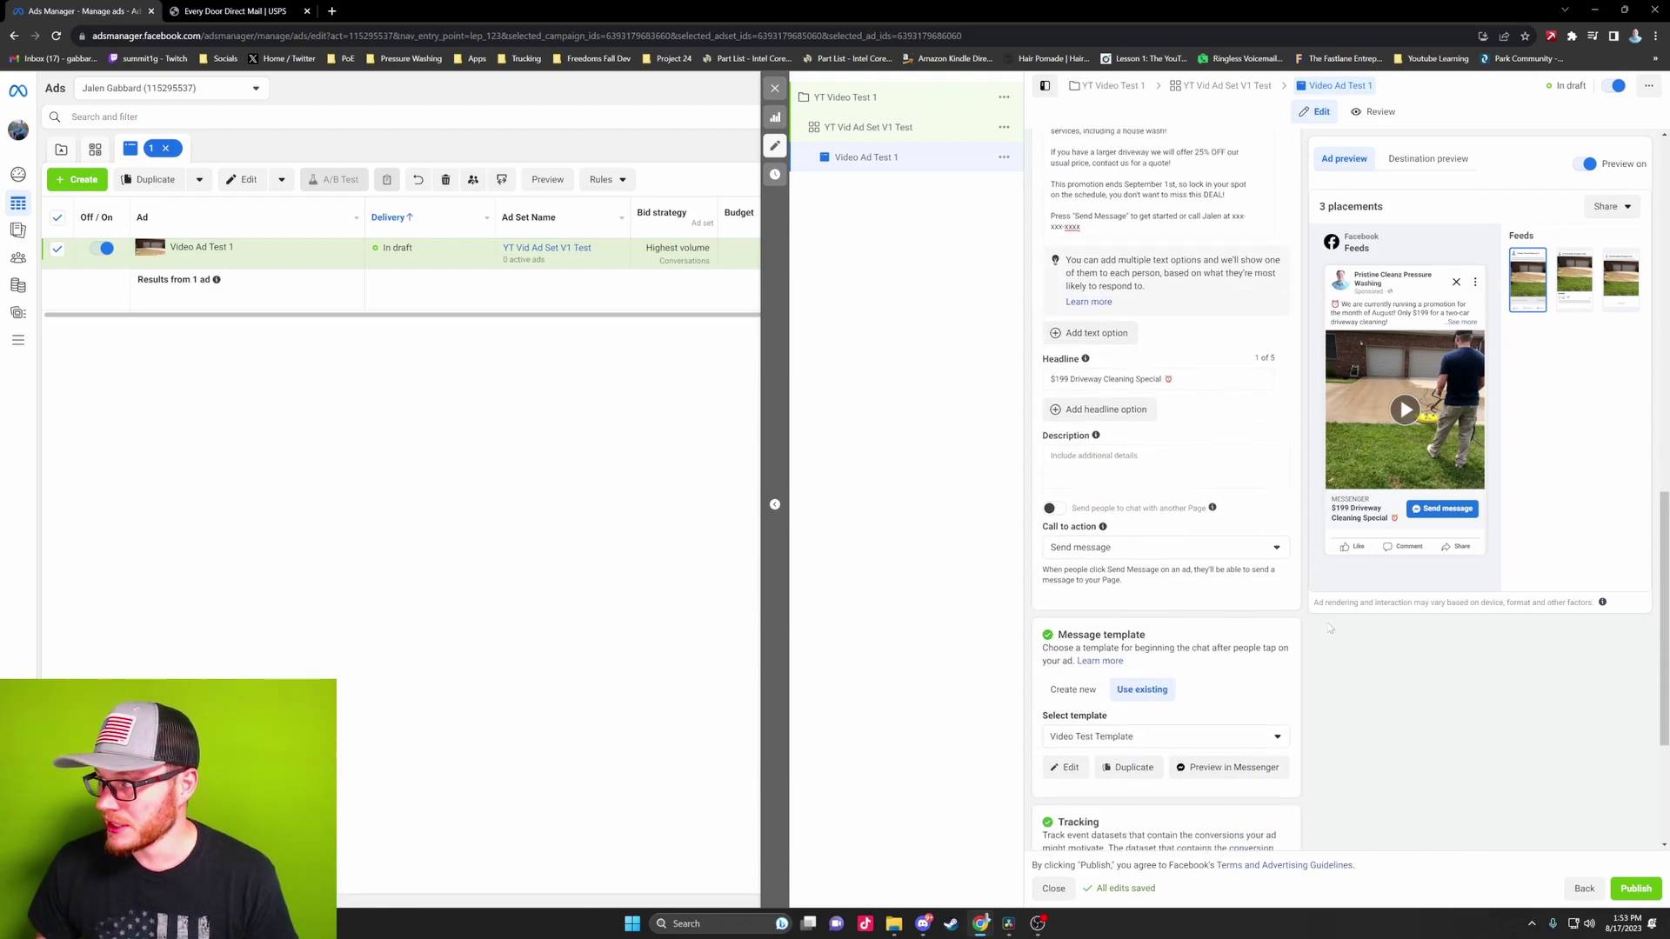
scroll(1329, 628, "up", 2)
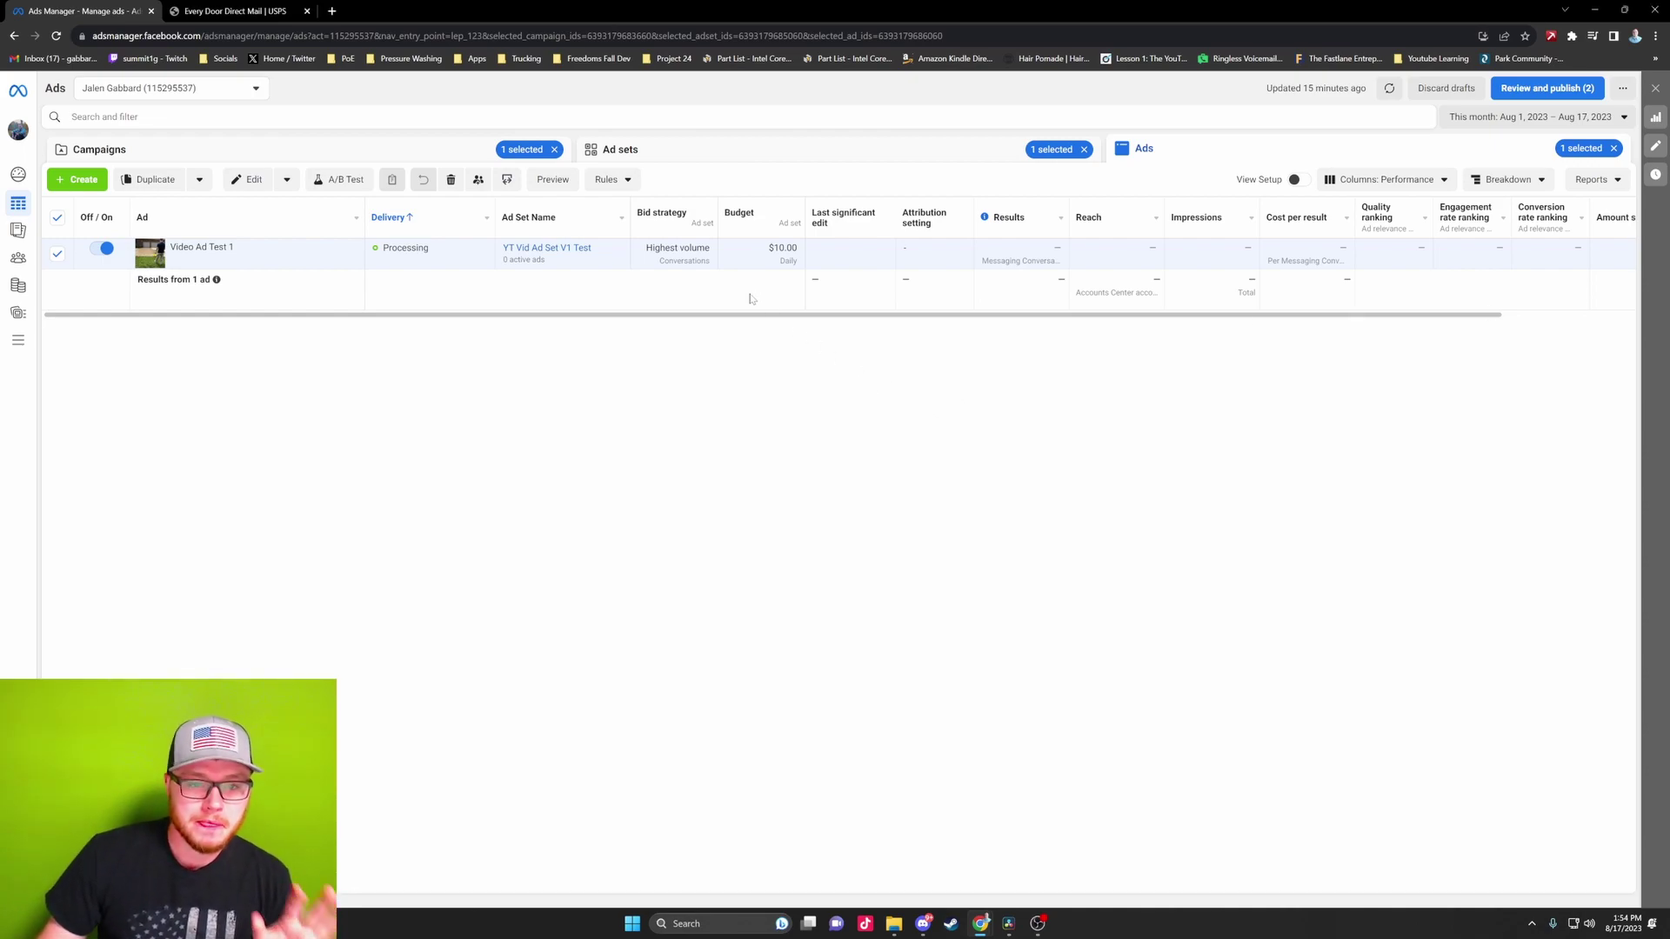
Check the delivery status of Video Ad Test 1 and look over the ad set, ad and campaign lists
double_click(405, 248)
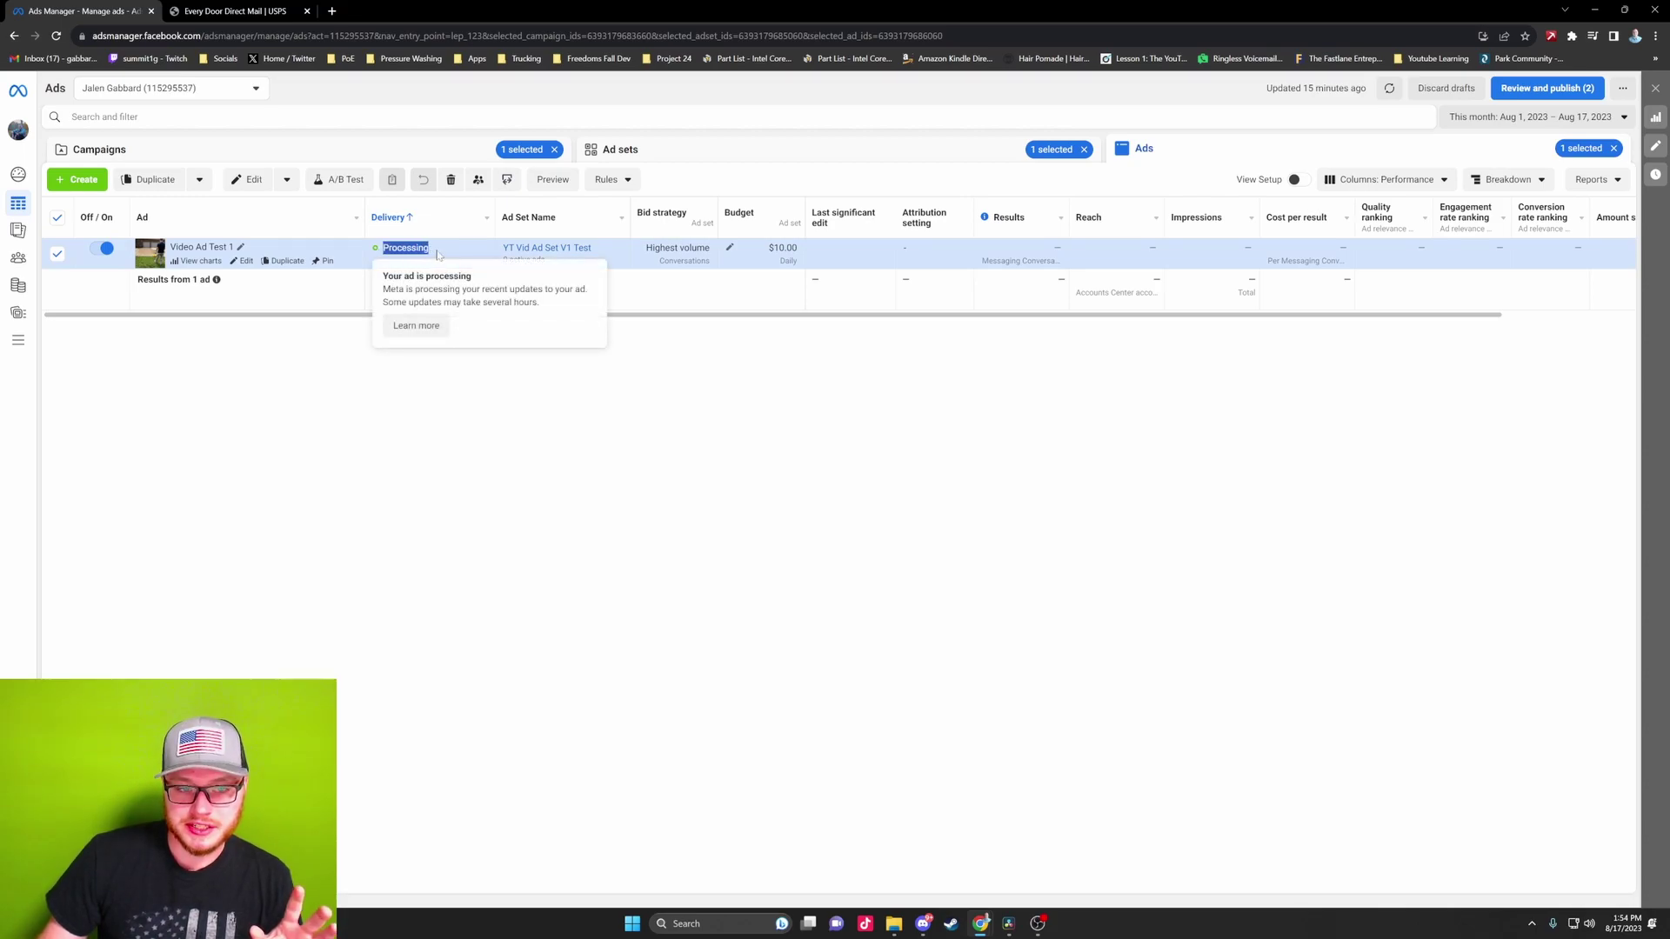
left_click(792, 424)
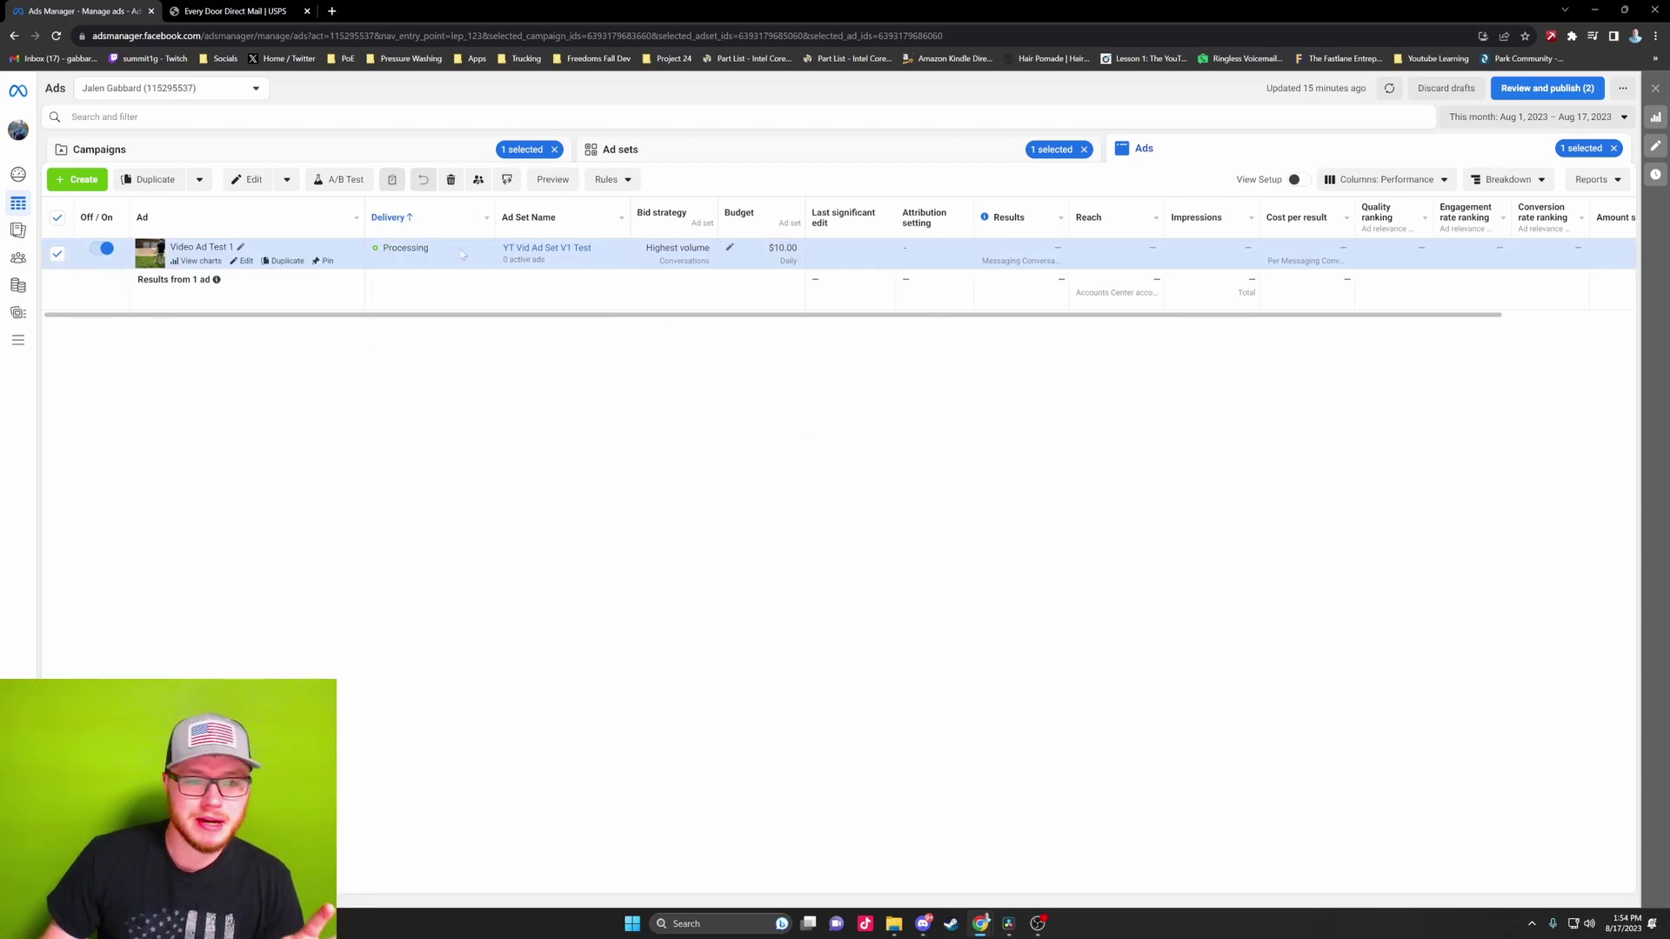
left_click_drag(431, 250, 389, 250)
left_click(469, 401)
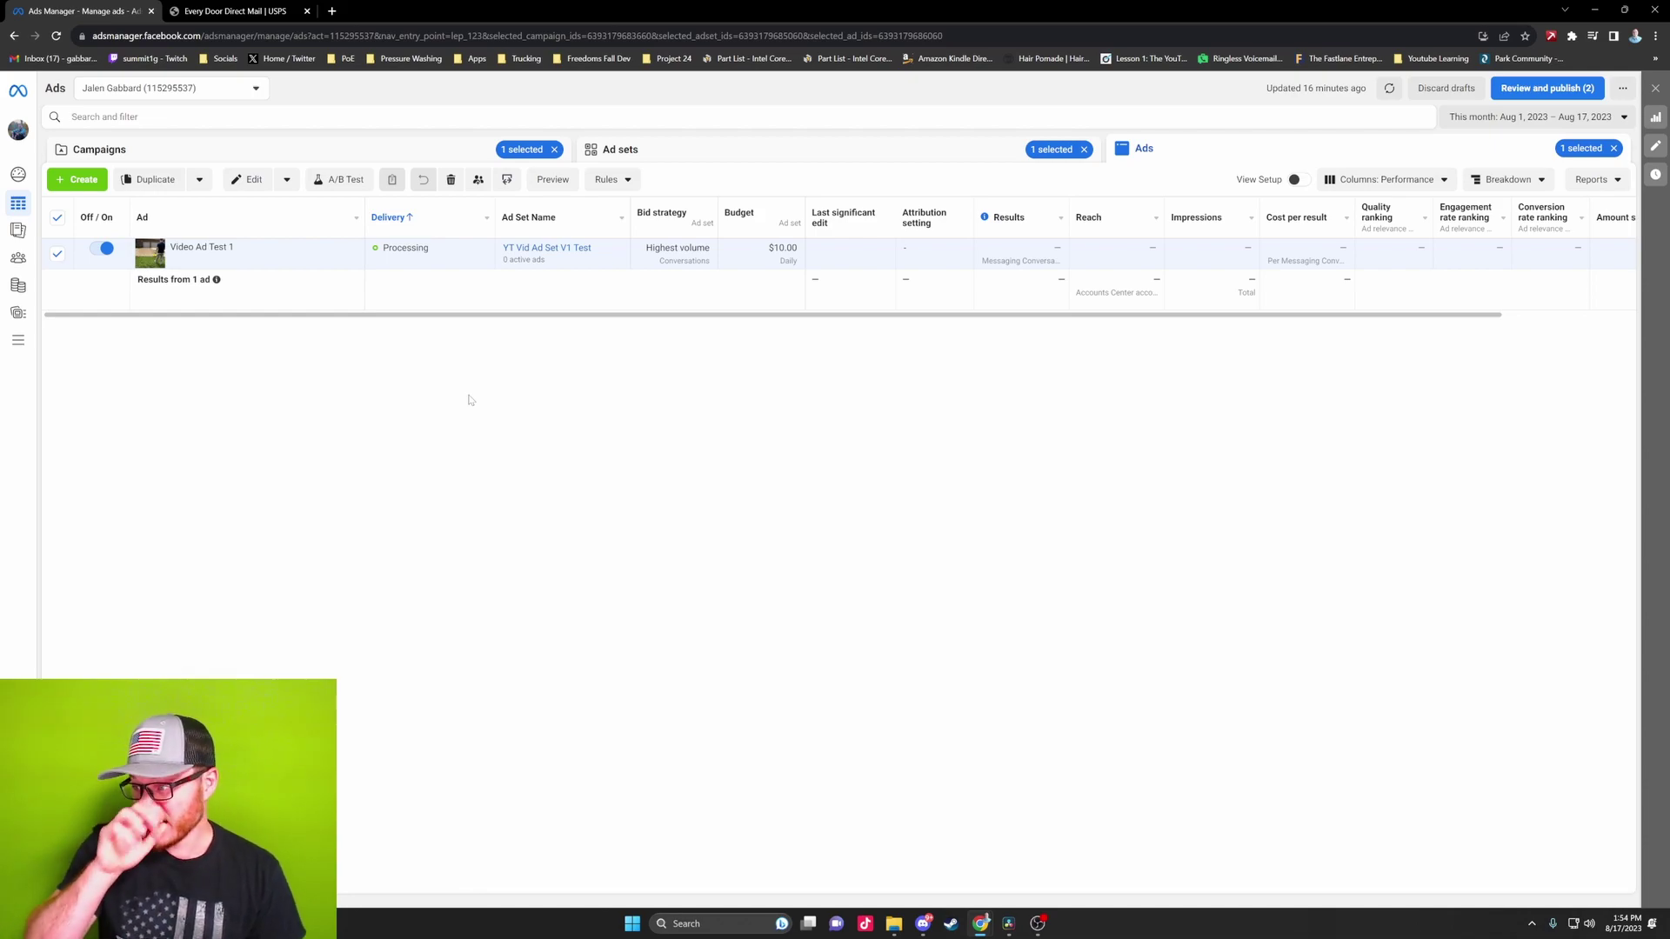
left_click(670, 157)
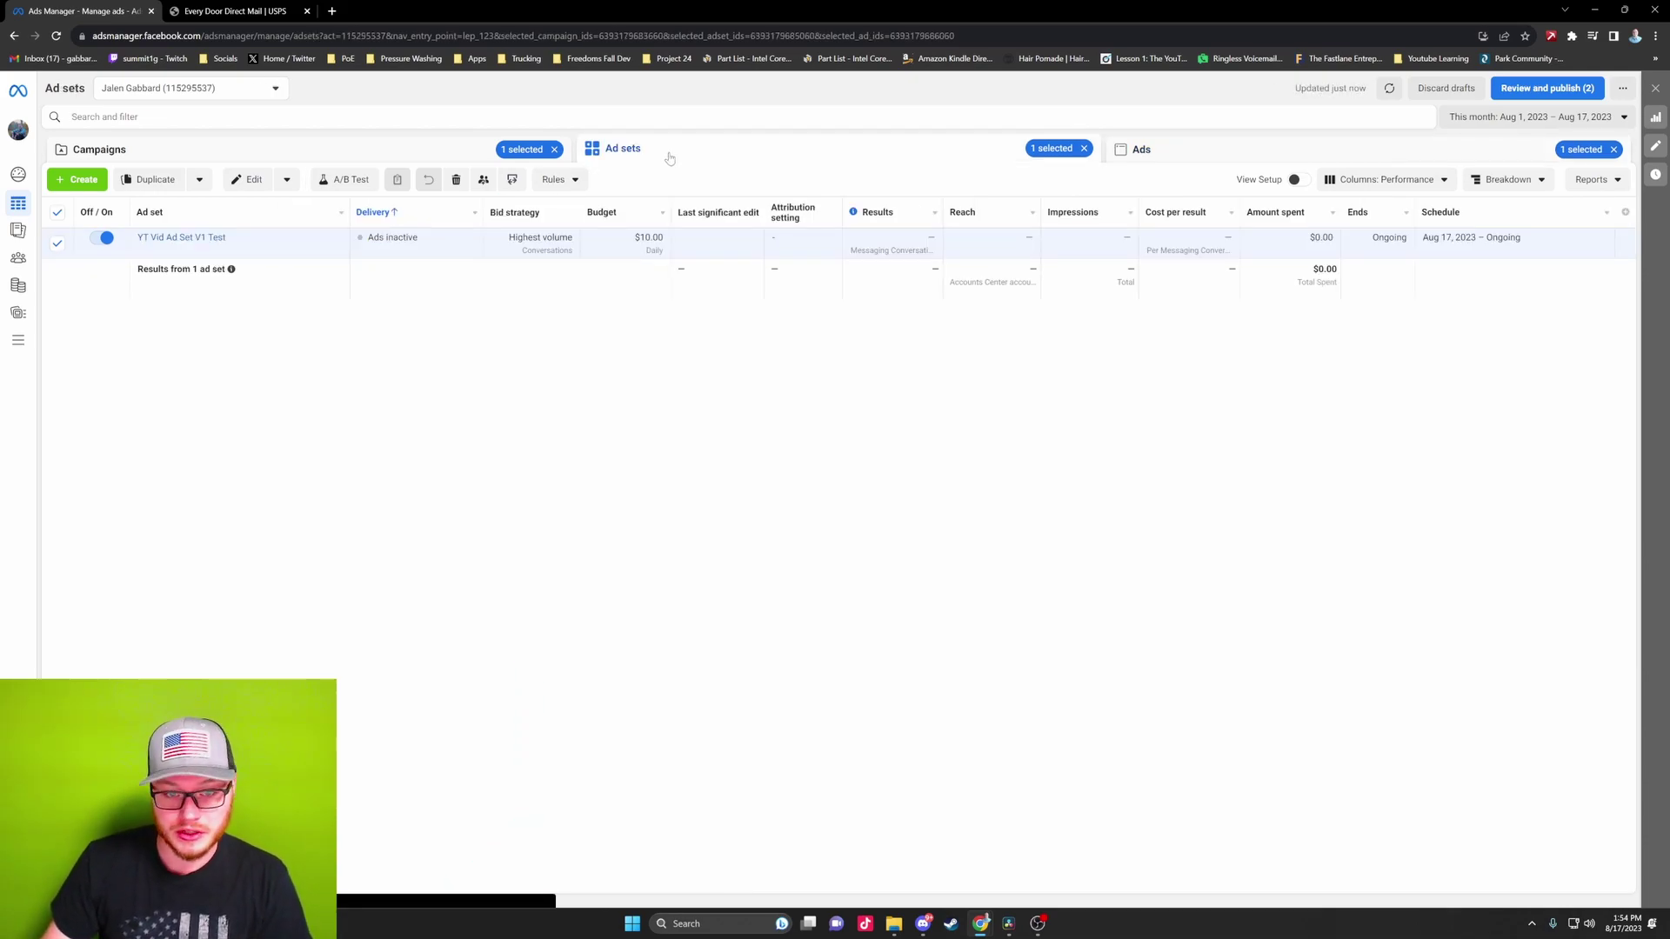
left_click(354, 157)
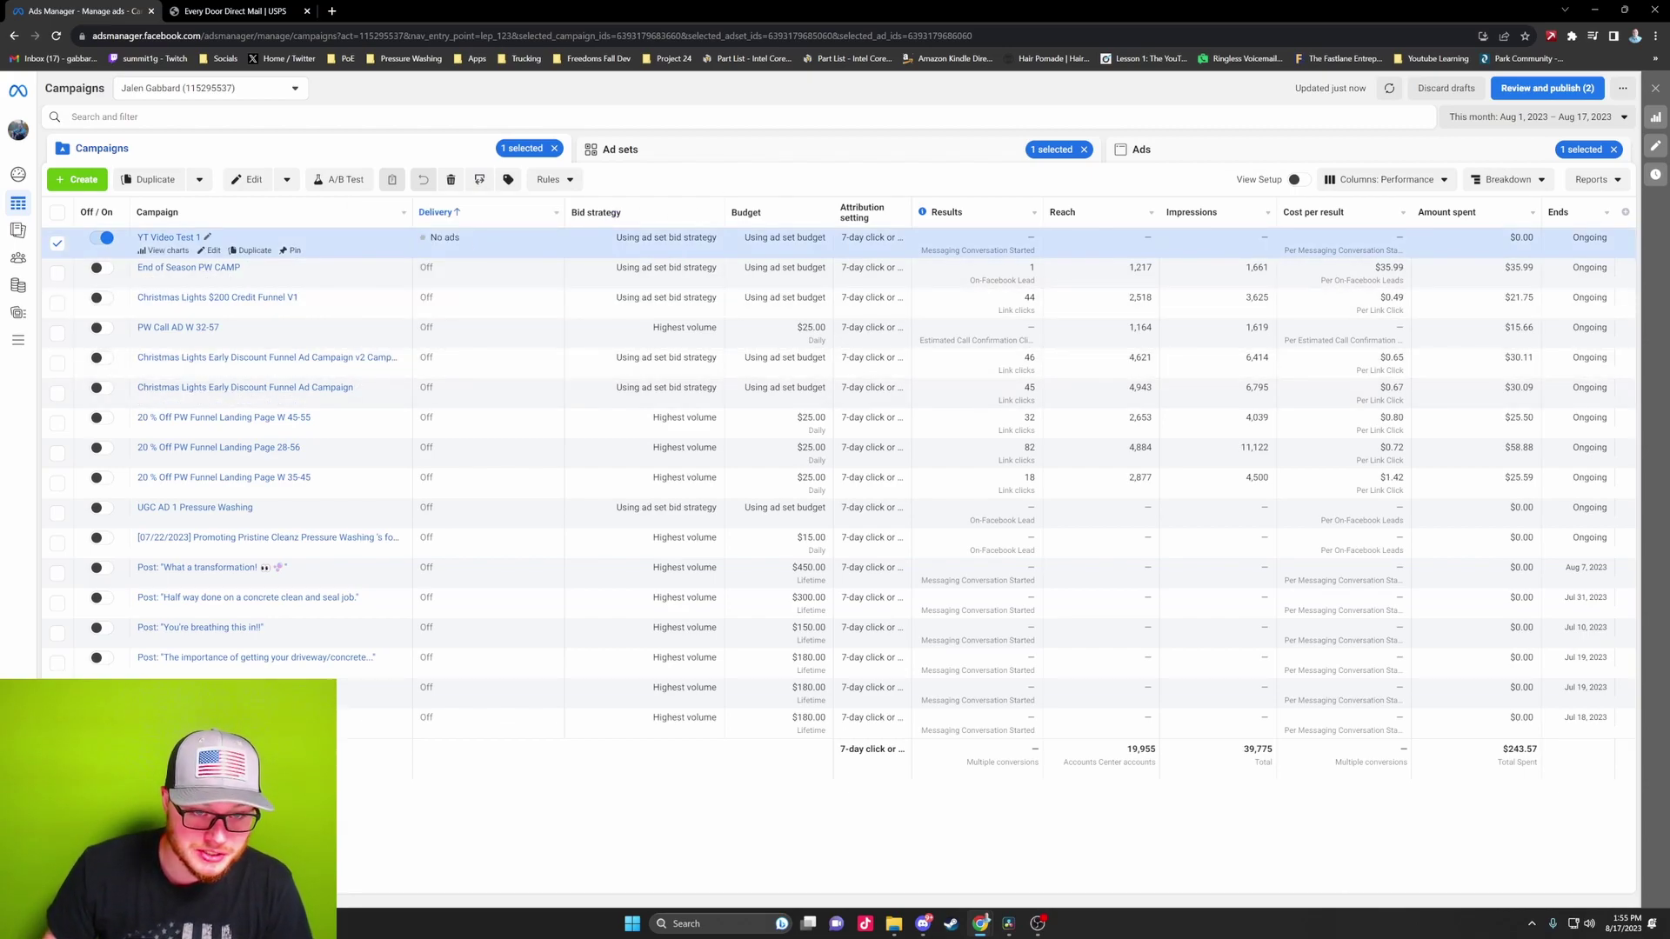
left_click(1180, 157)
left_click(228, 155)
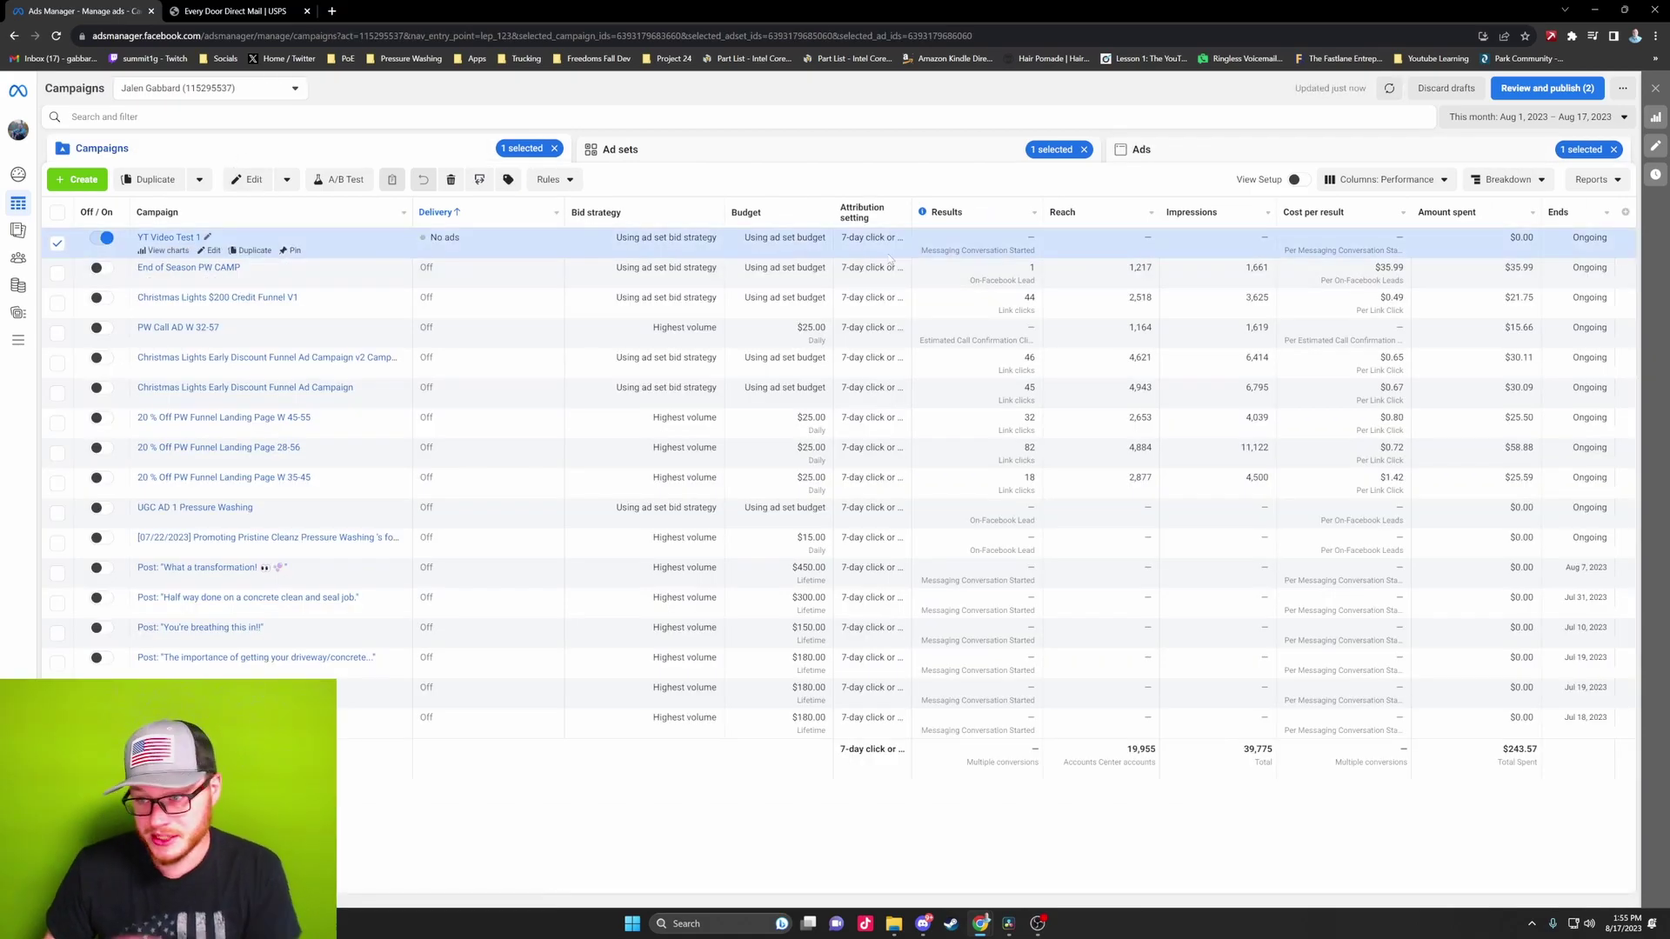